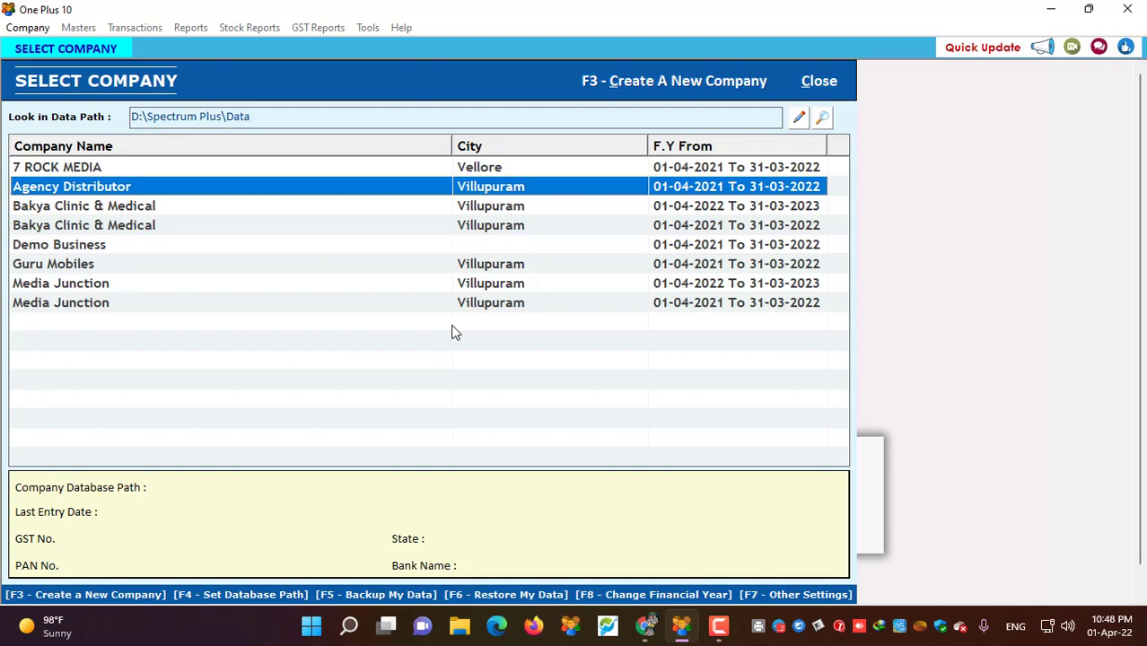
- Enter CHOLAN FOOTWEAR as a new company with General Accounting trade, GST, bank and partner details
click(646, 83)
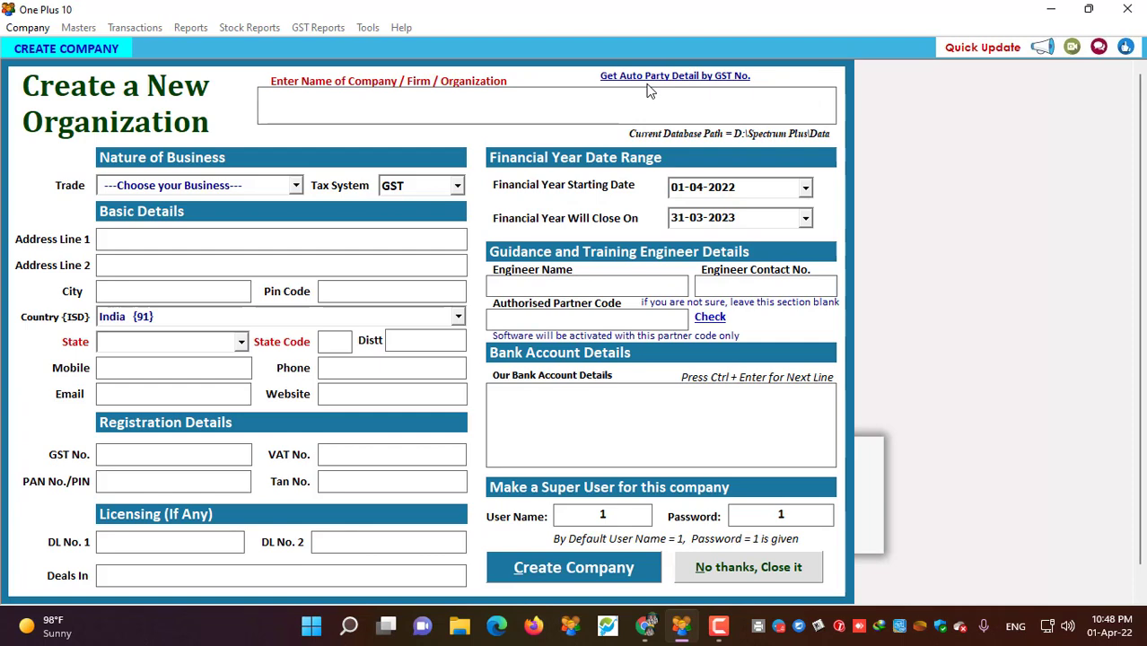
text(CHOLA)
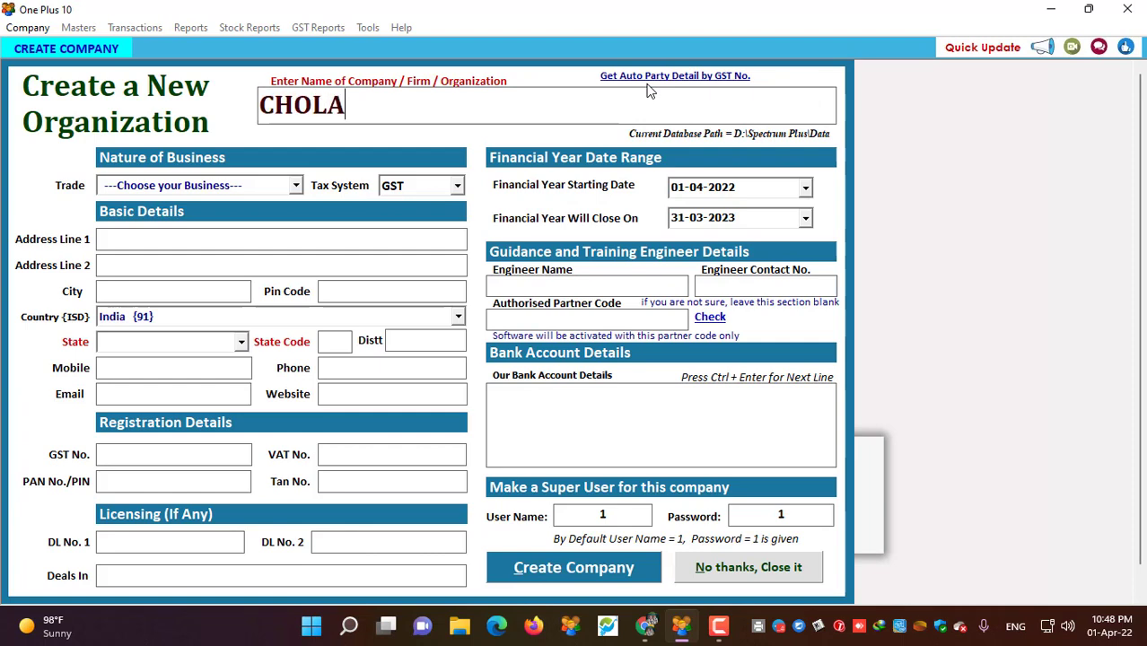
text(N FOOTWEAR)
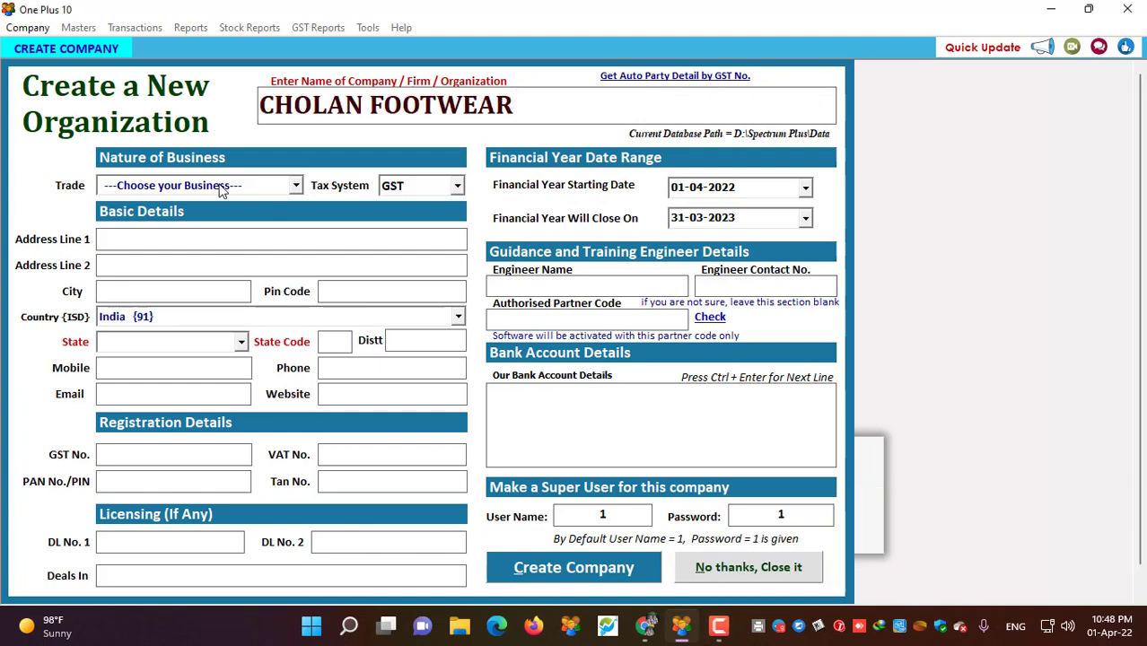
scroll(221, 186, down, 3)
click(719, 626)
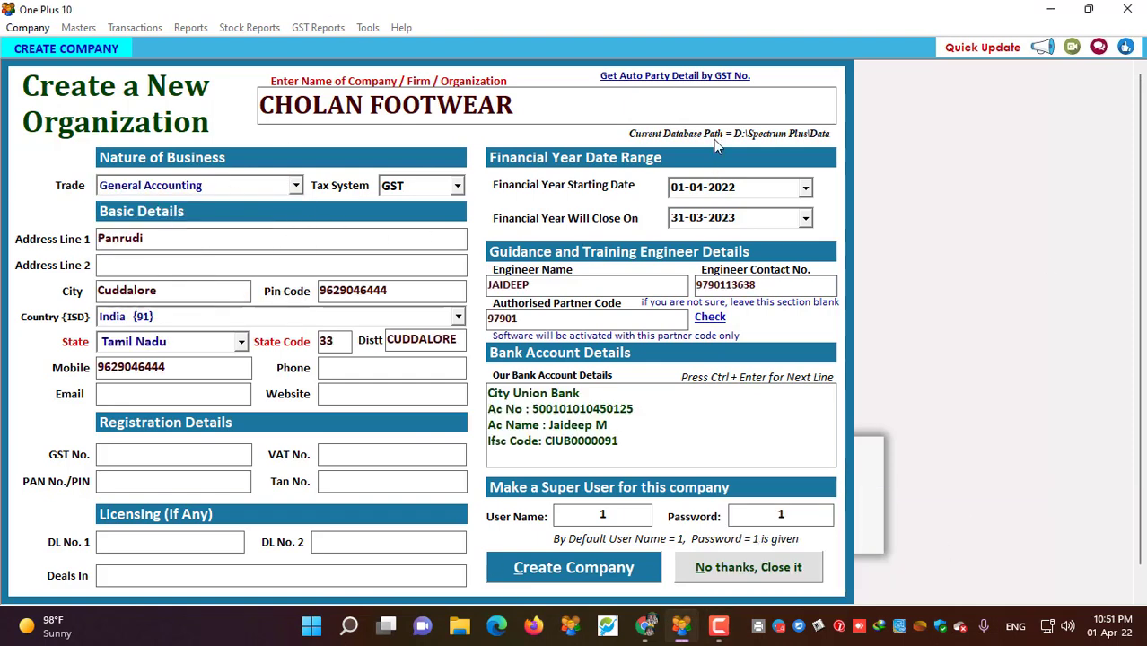
click(665, 79)
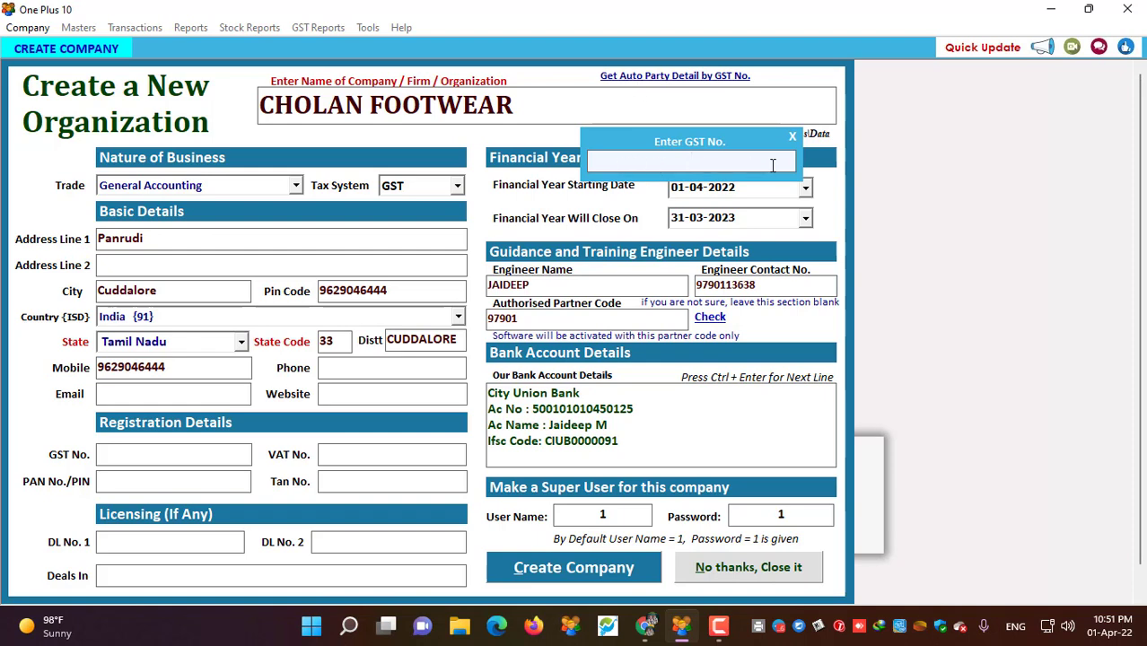
drag(644, 453, 434, 279)
click(546, 316)
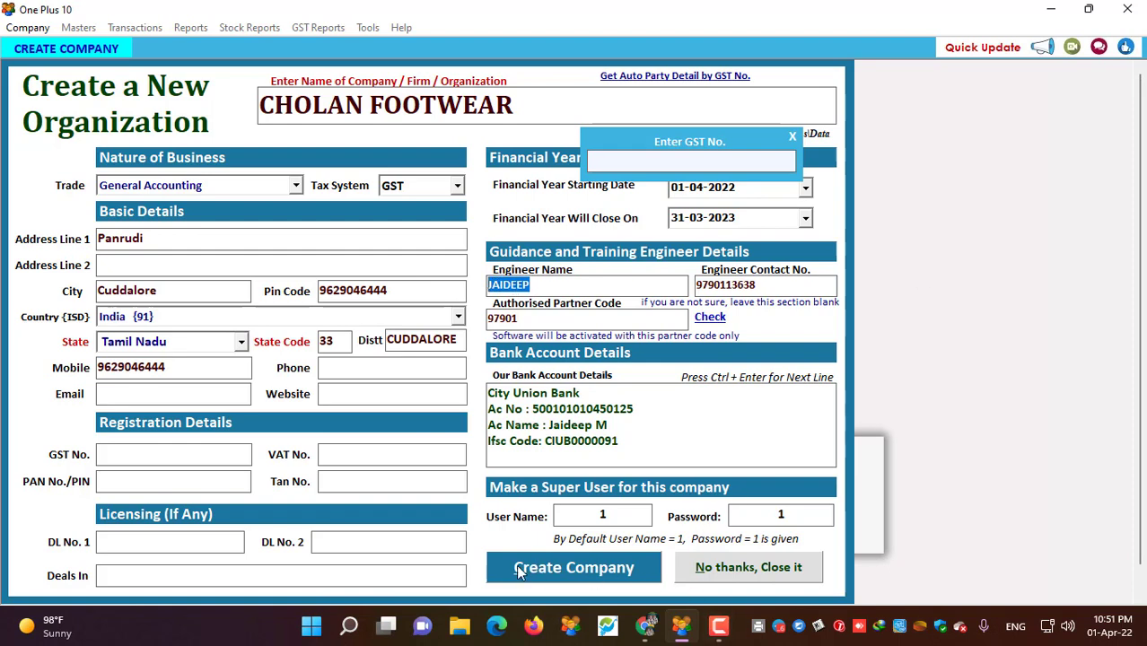
- Create the company, confirm it, and log into its dashboard
click(599, 566)
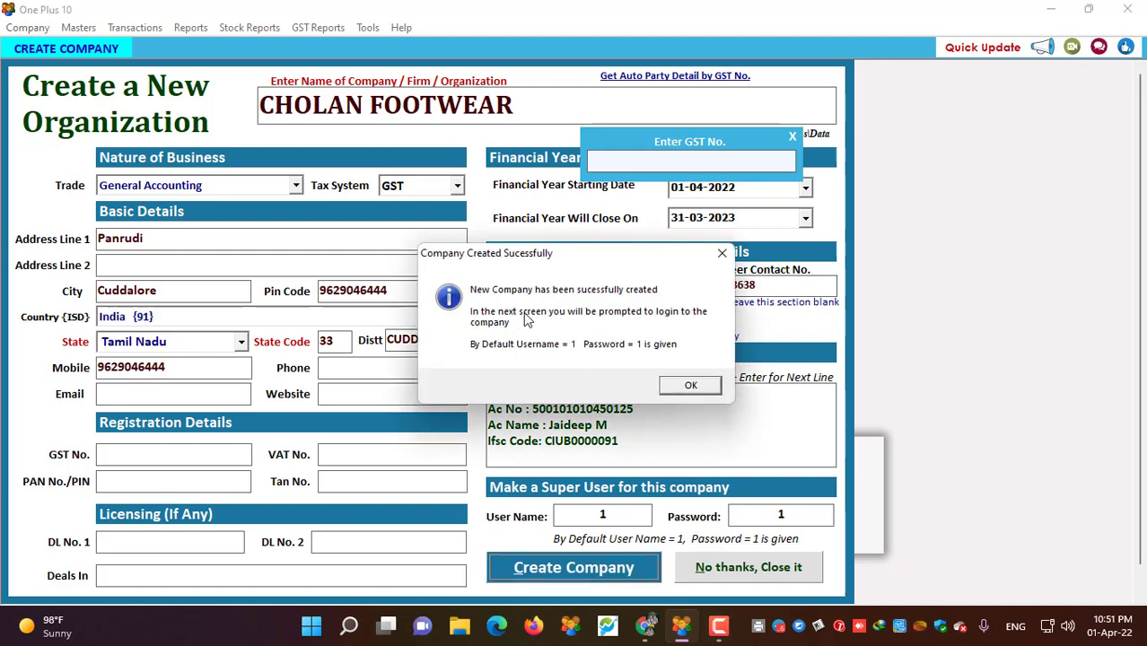
click(691, 386)
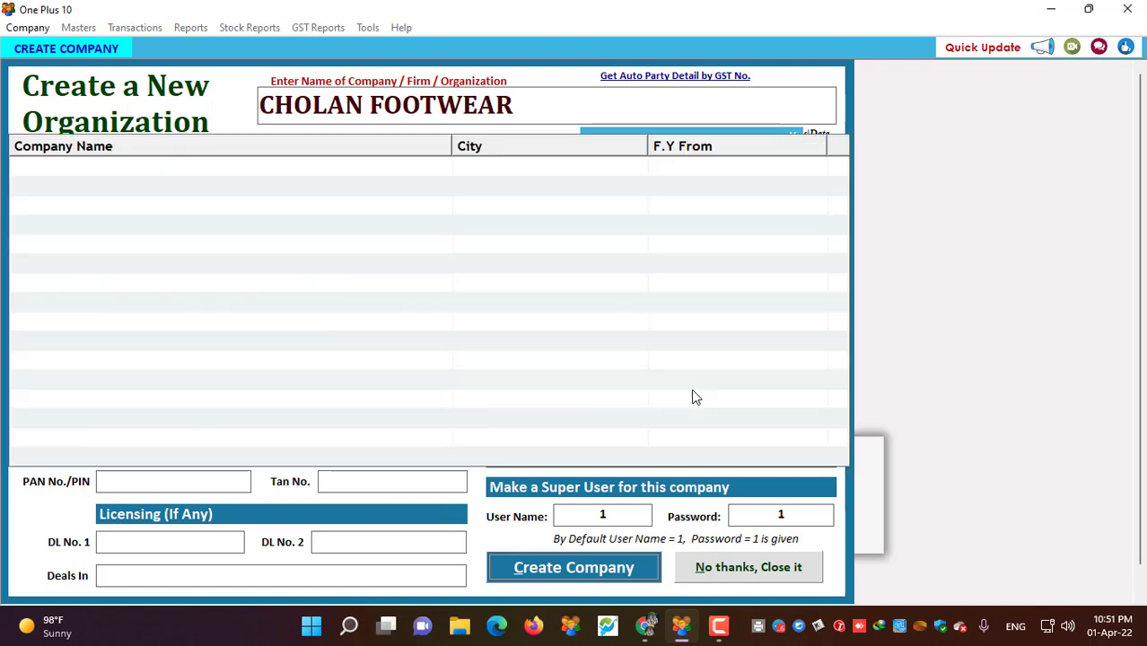
key(Escape)
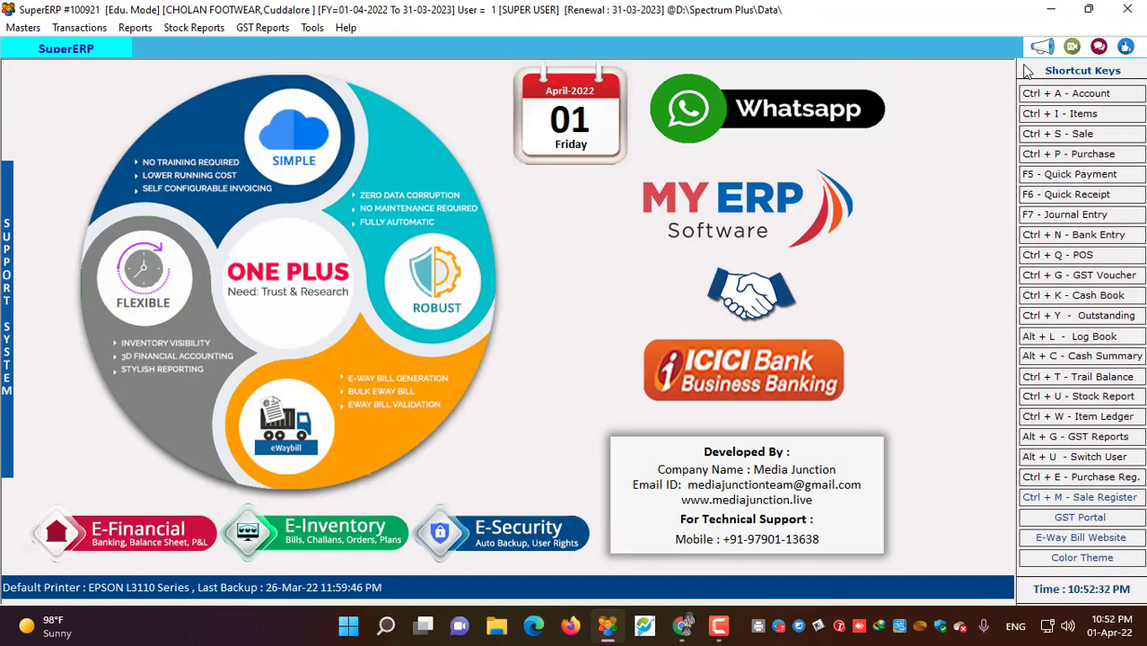
- Minimise SuperERP and open the walkmate-footwear image from the Billing Software Topics folder
click(1051, 11)
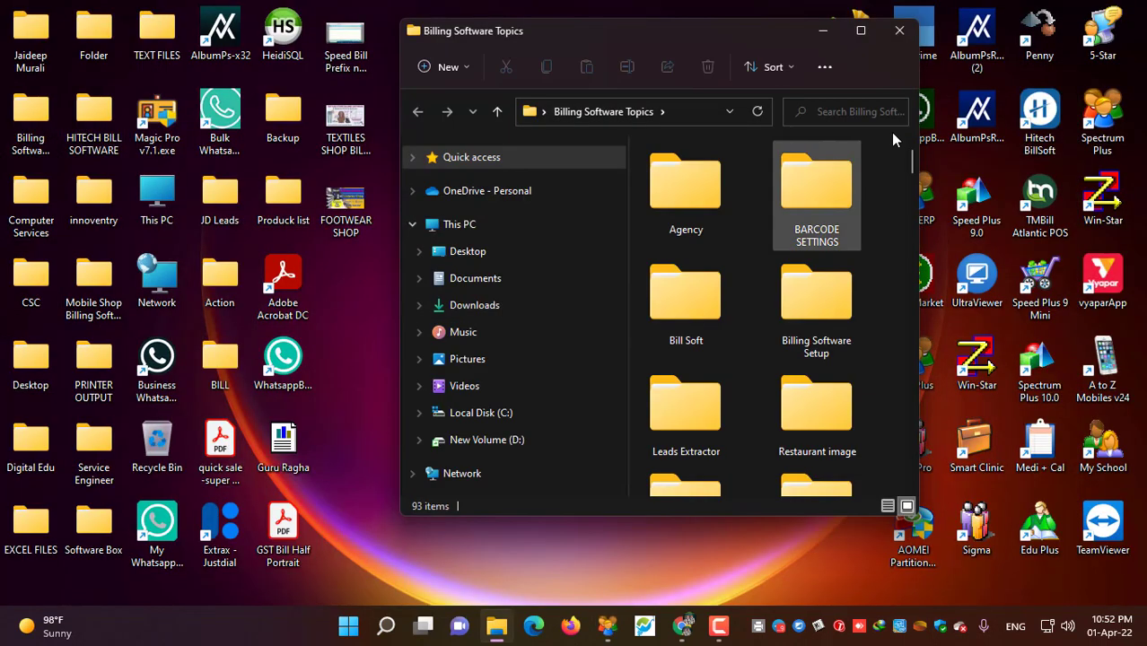
click(876, 30)
scroll(641, 449, down, 5)
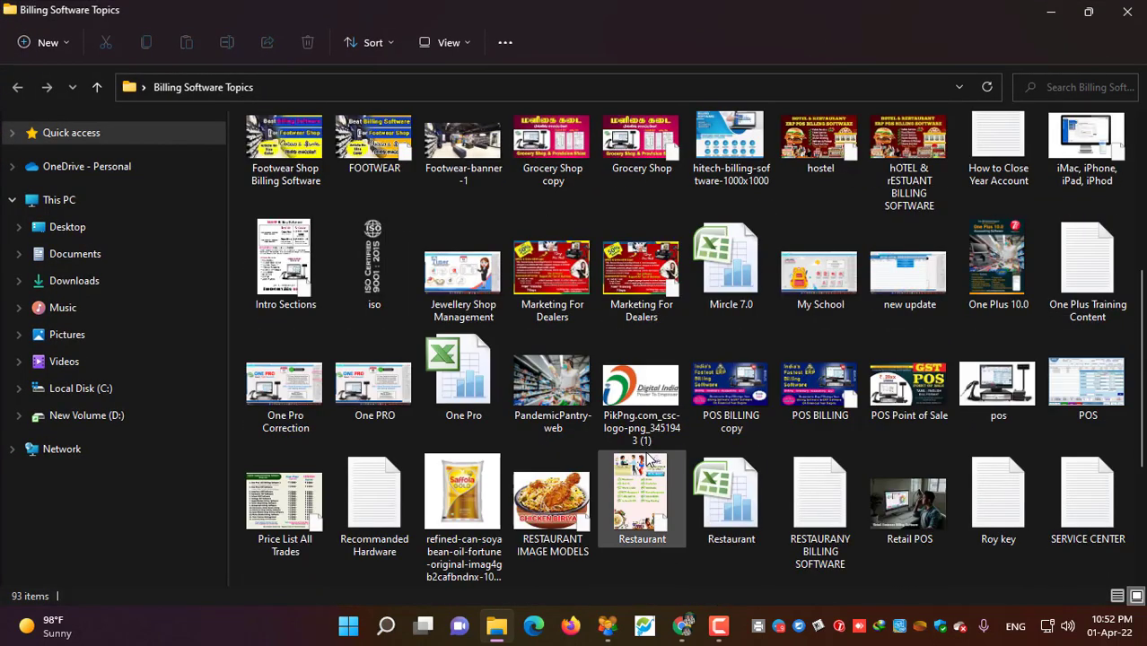
scroll(649, 460, down, 4)
click(989, 419)
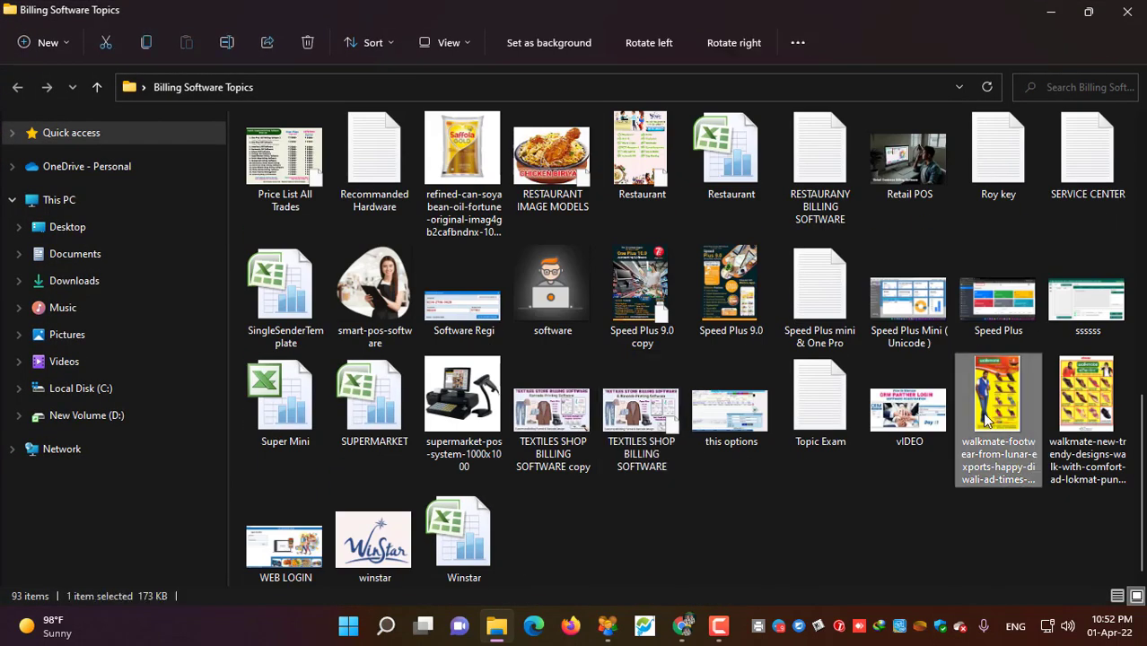
key(Return)
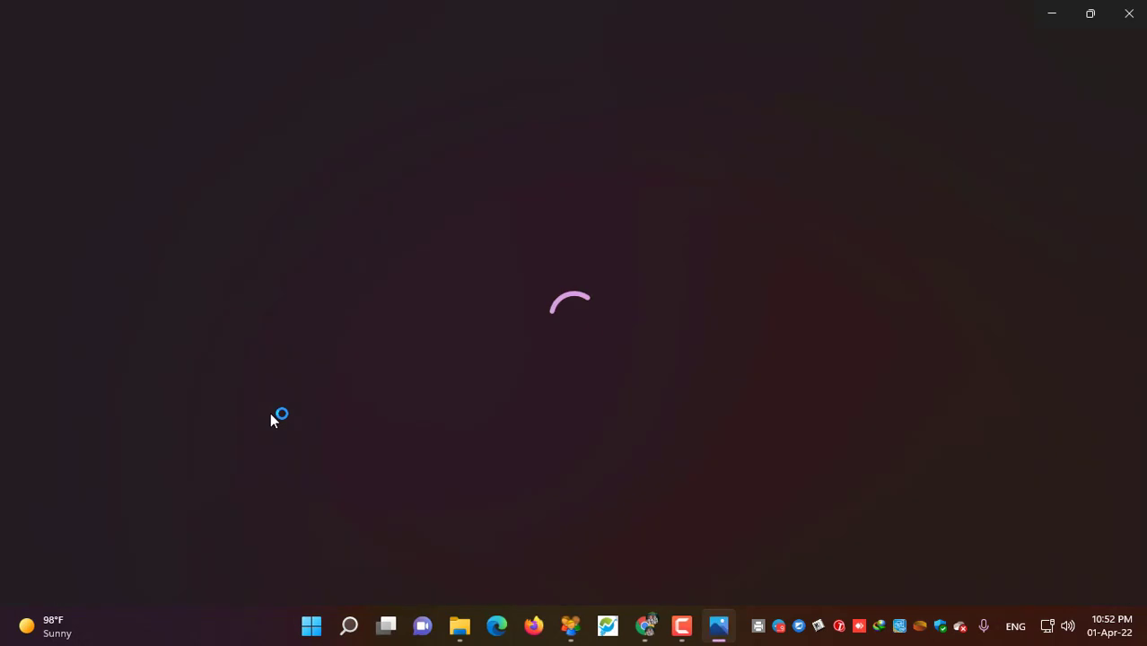
- Zoom into the first walkmate ad and pan across its sandal article numbers and prices
click(471, 61)
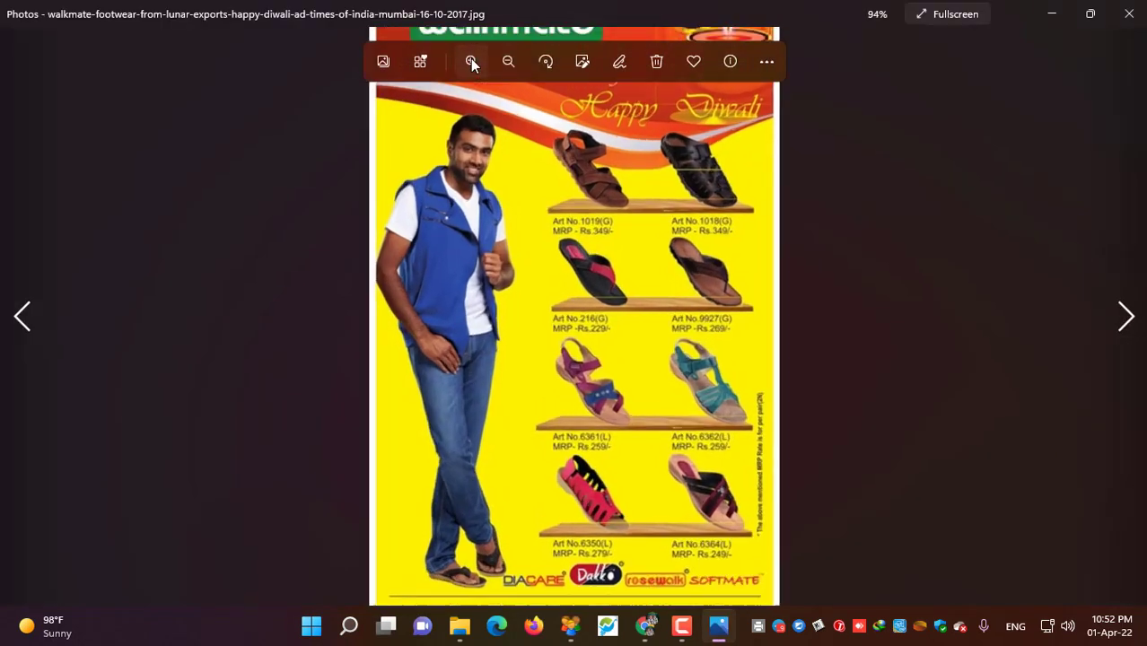
click(471, 61)
click(471, 61)
scroll(622, 320, up, 1)
drag(621, 320, 597, 404)
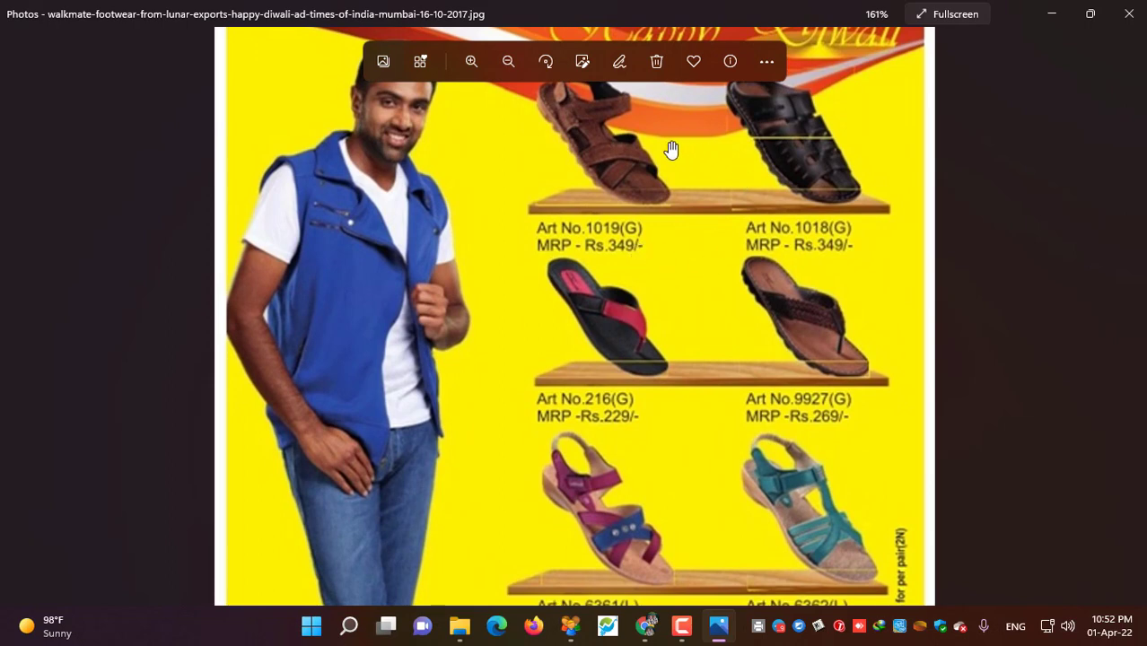
drag(671, 148, 650, 471)
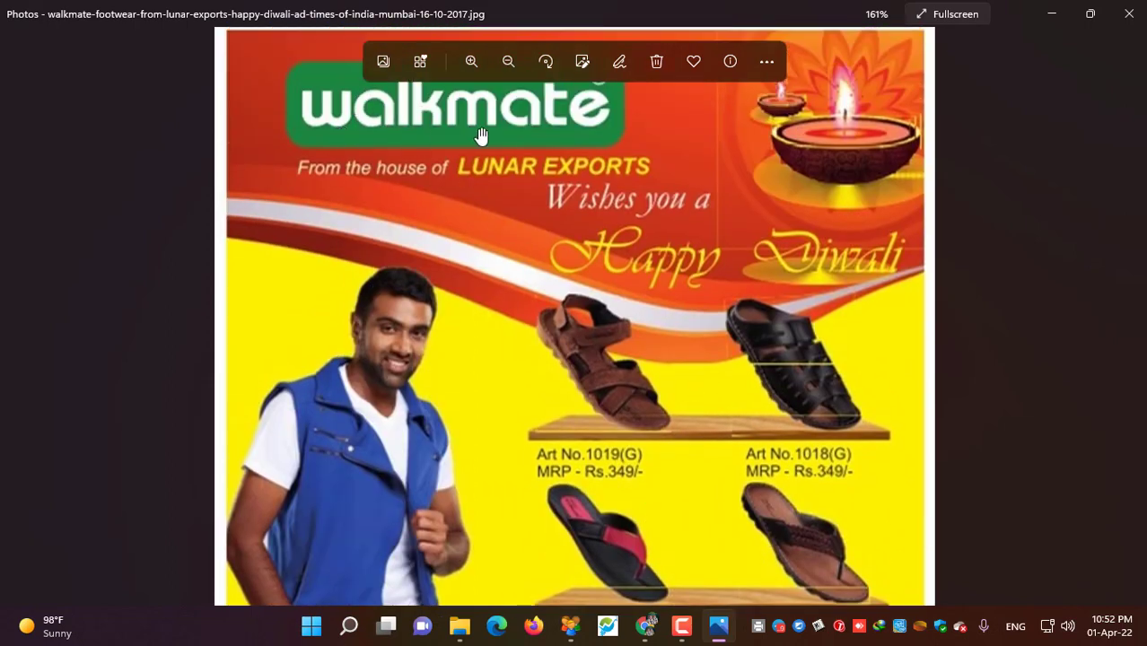
drag(642, 527, 618, 356)
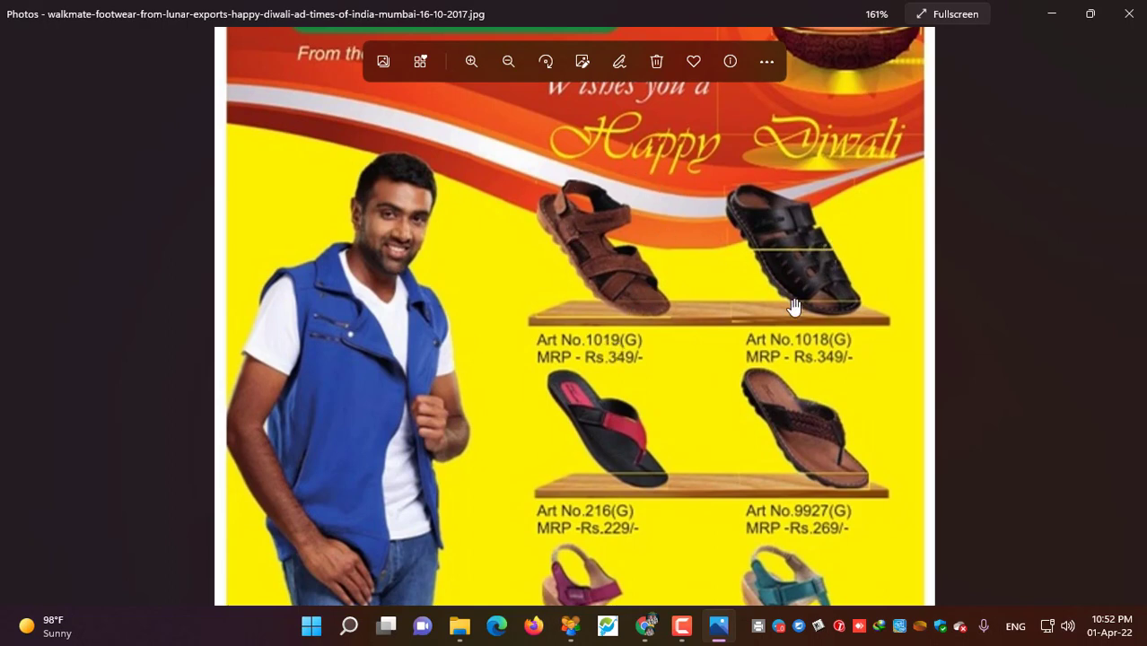
scroll(630, 384, down, 2)
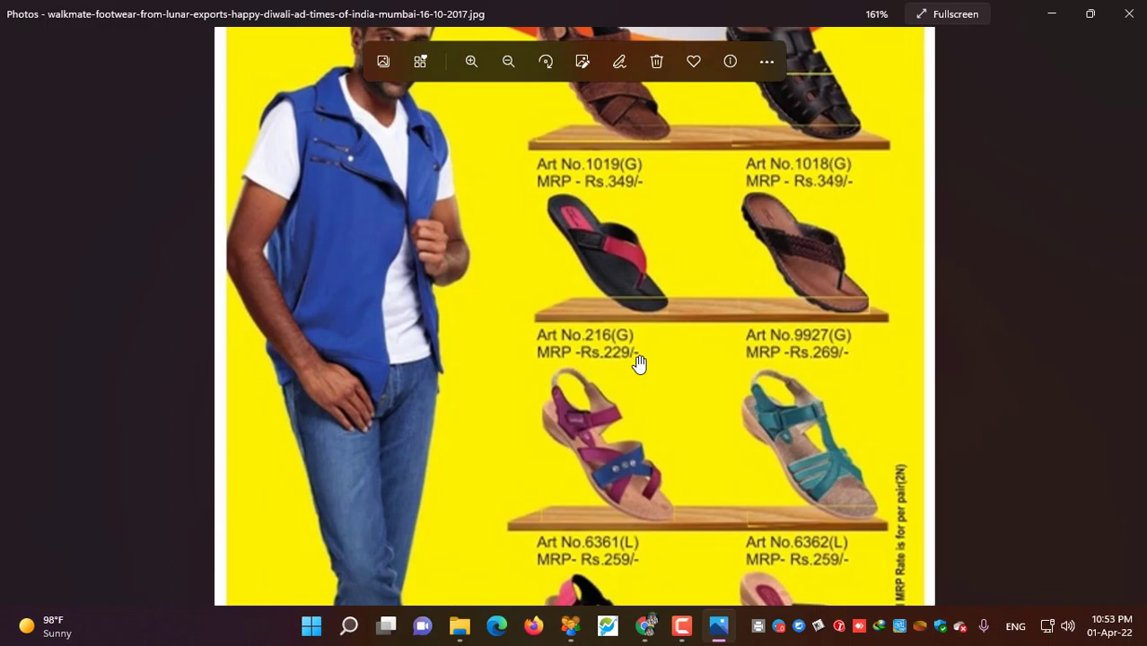
scroll(639, 368, down, 3)
scroll(623, 540, down, 1)
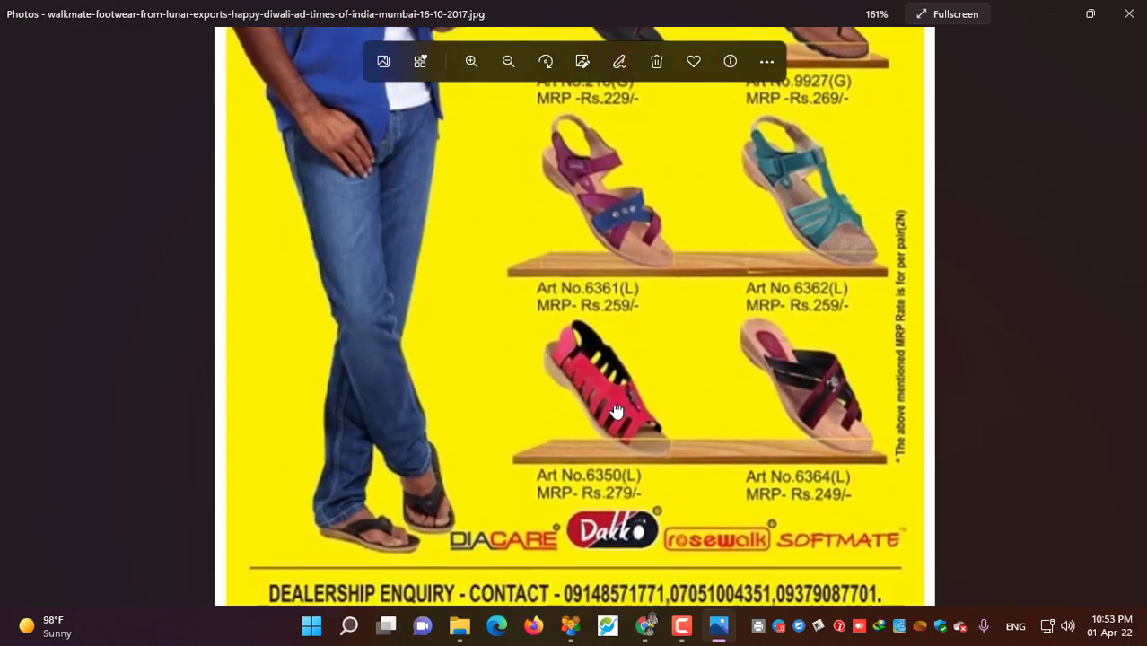
scroll(616, 412, up, 6)
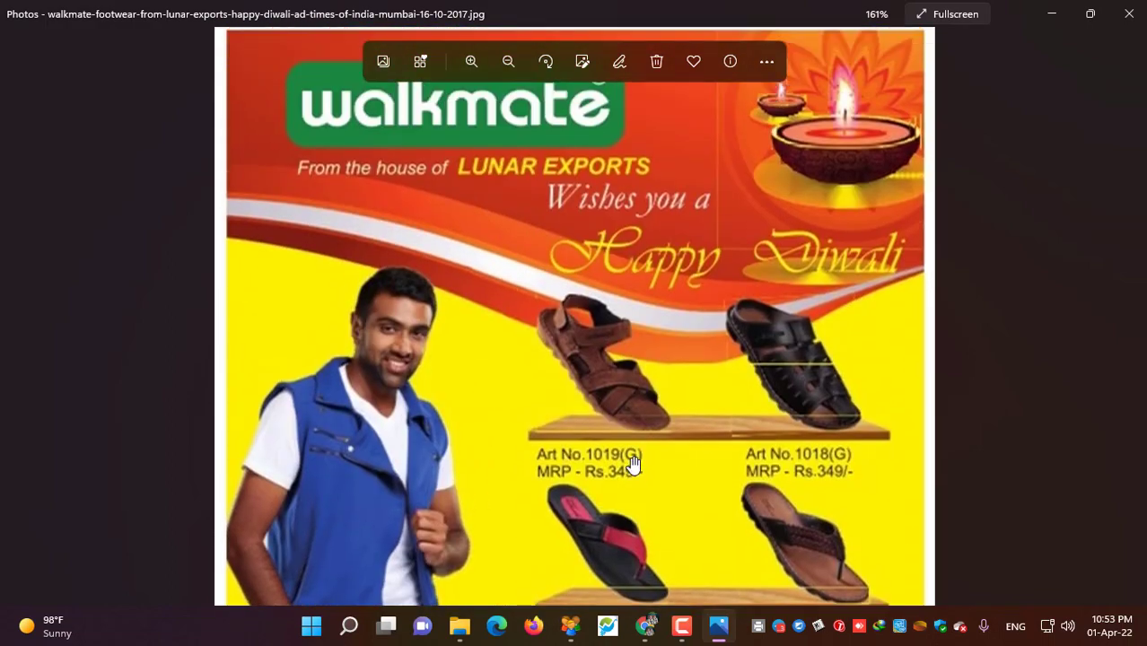
- Zoom into the second walkmate ad's sandal grid, then switch back to SuperERP
click(1124, 320)
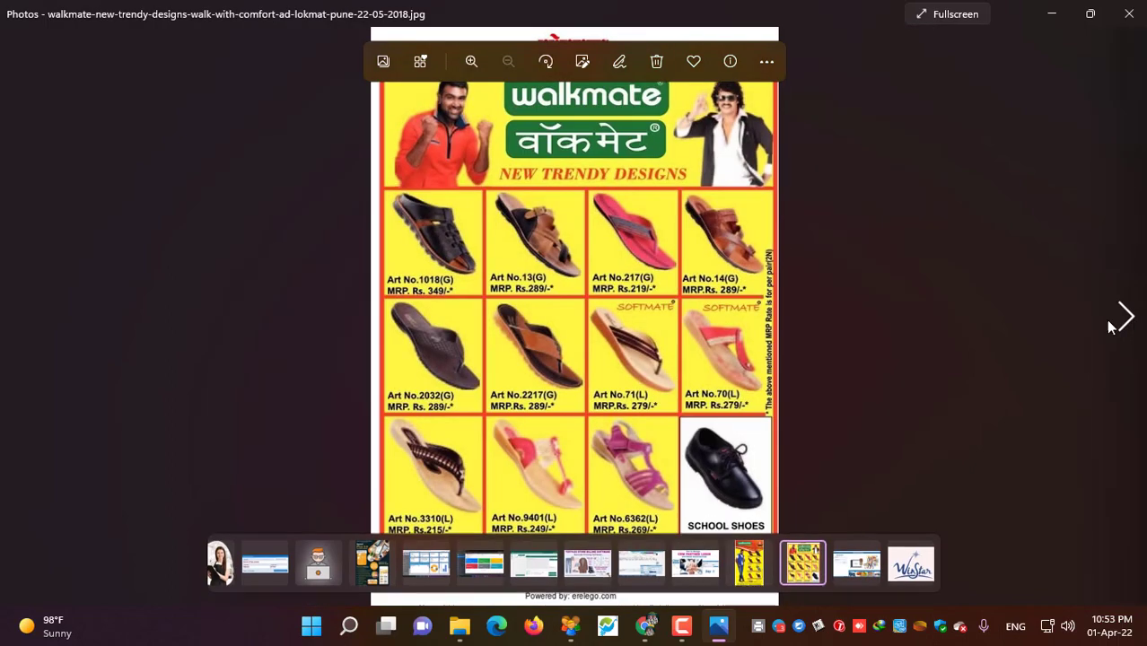
click(472, 61)
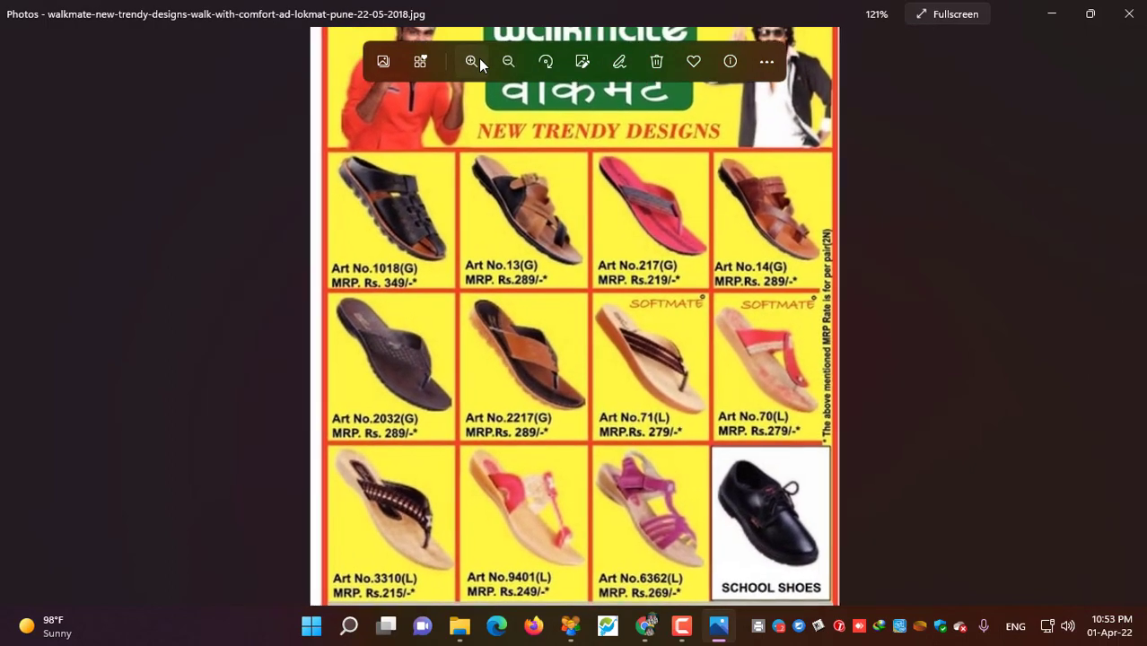
click(475, 60)
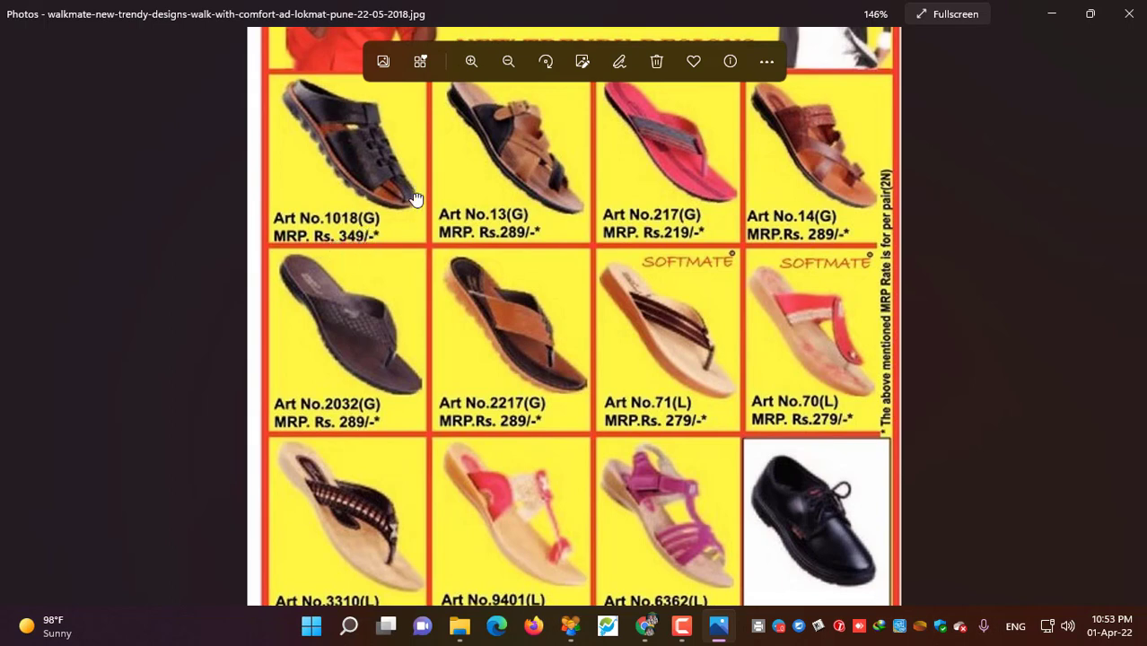
scroll(415, 199, up, 2)
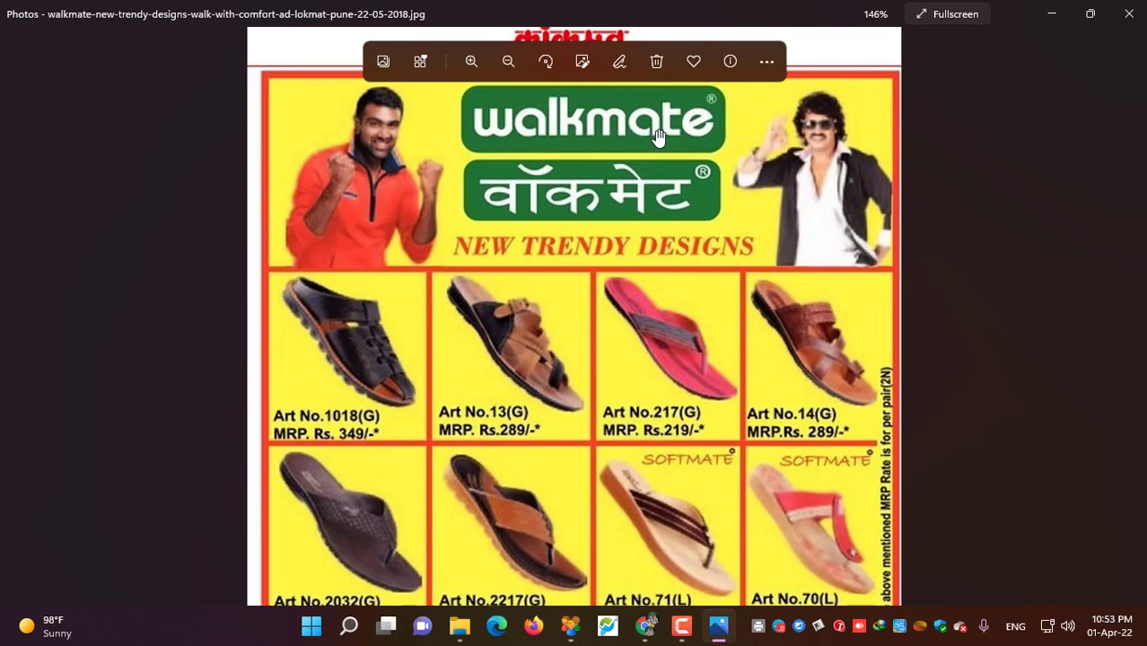
click(648, 629)
click(719, 626)
click(570, 626)
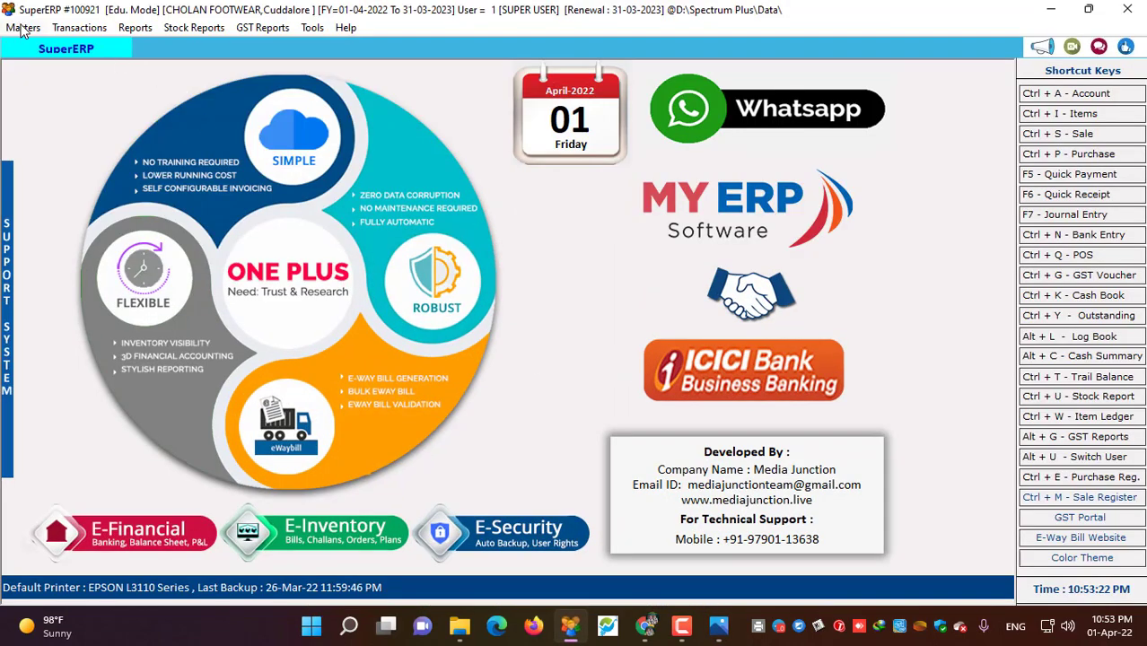
- In the item list settings' Subitem Master, set No. of Sub Items to 2
click(22, 28)
click(76, 106)
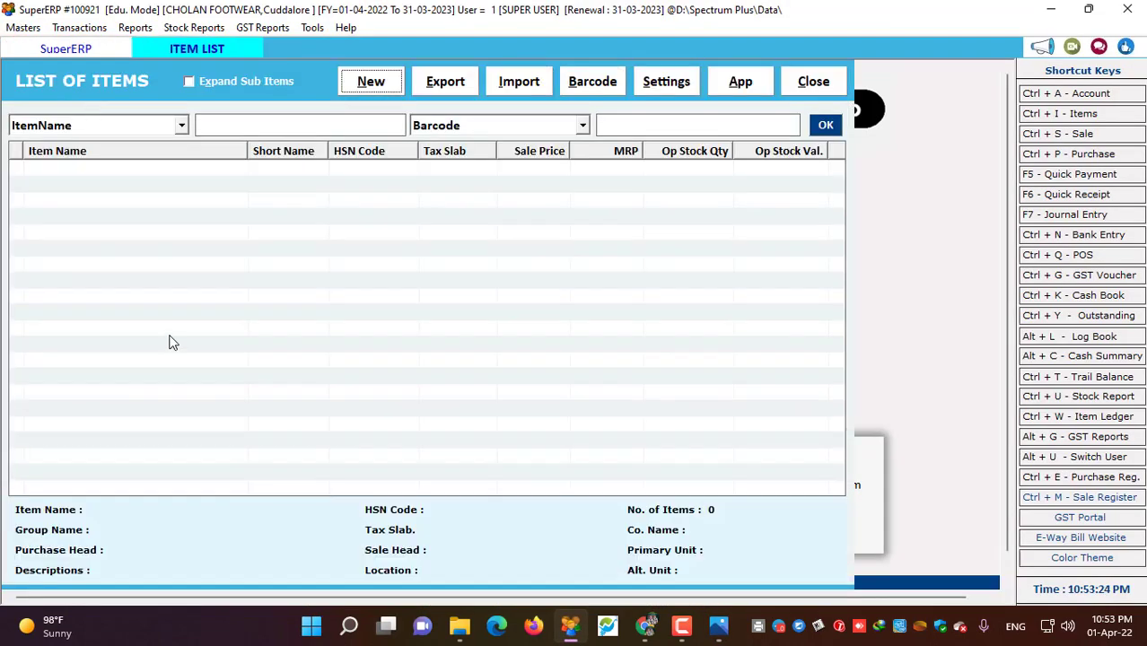
click(666, 90)
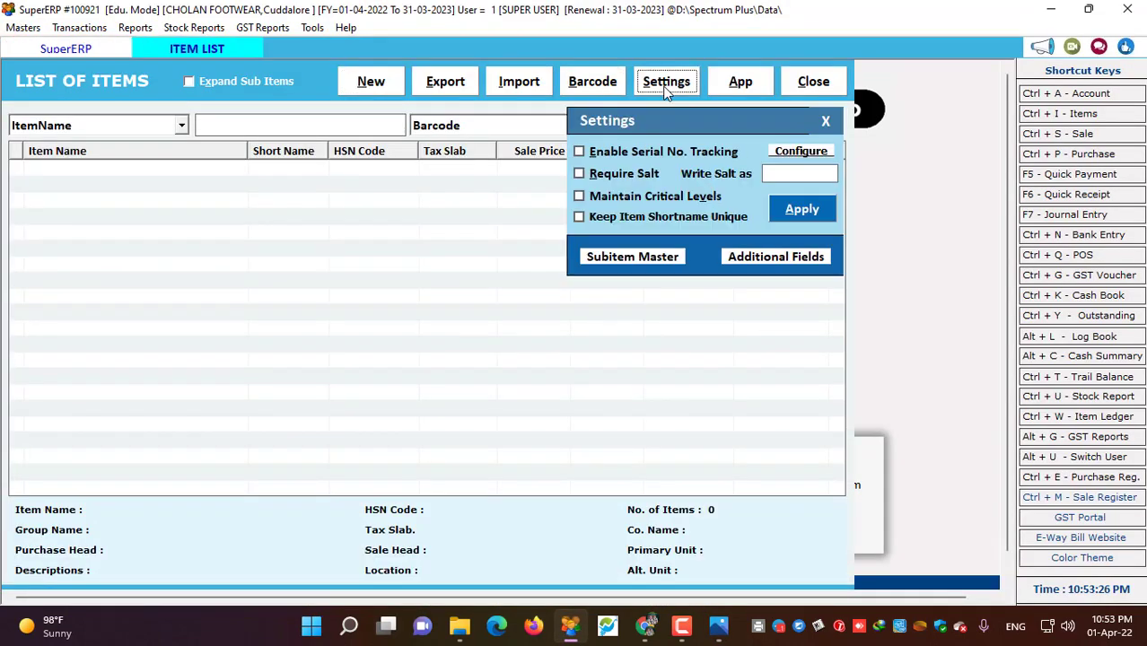
click(632, 258)
click(243, 141)
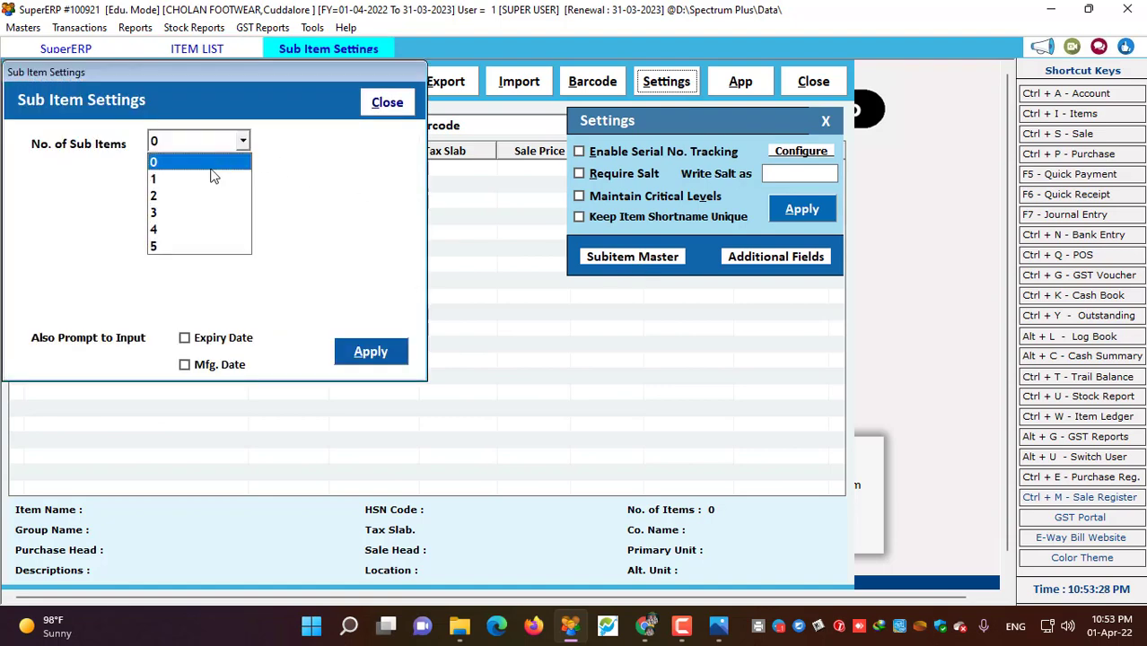
click(229, 196)
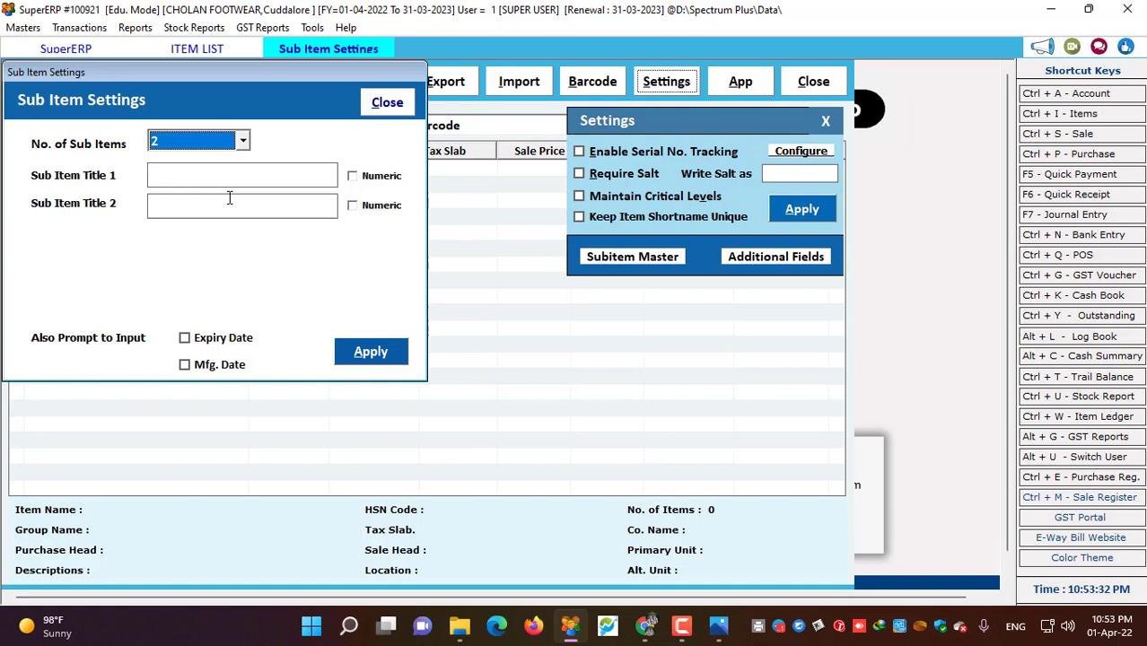
- Title the two sub items Art No and Size, and apply them and the item settings
click(230, 177)
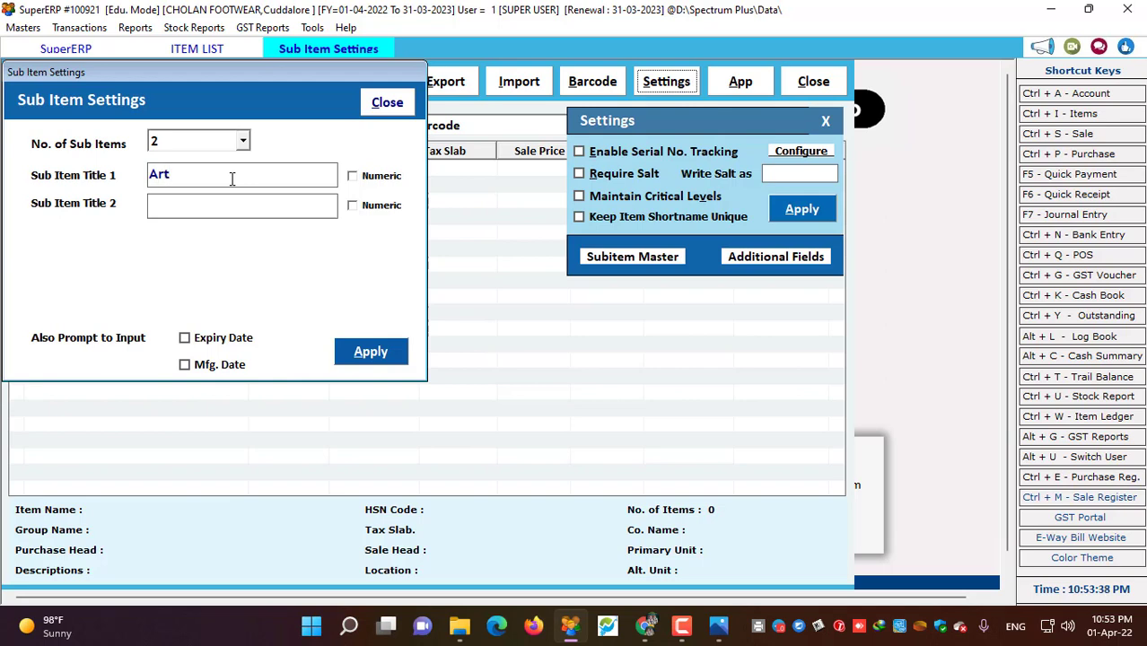
text(Art No)
click(239, 207)
click(371, 351)
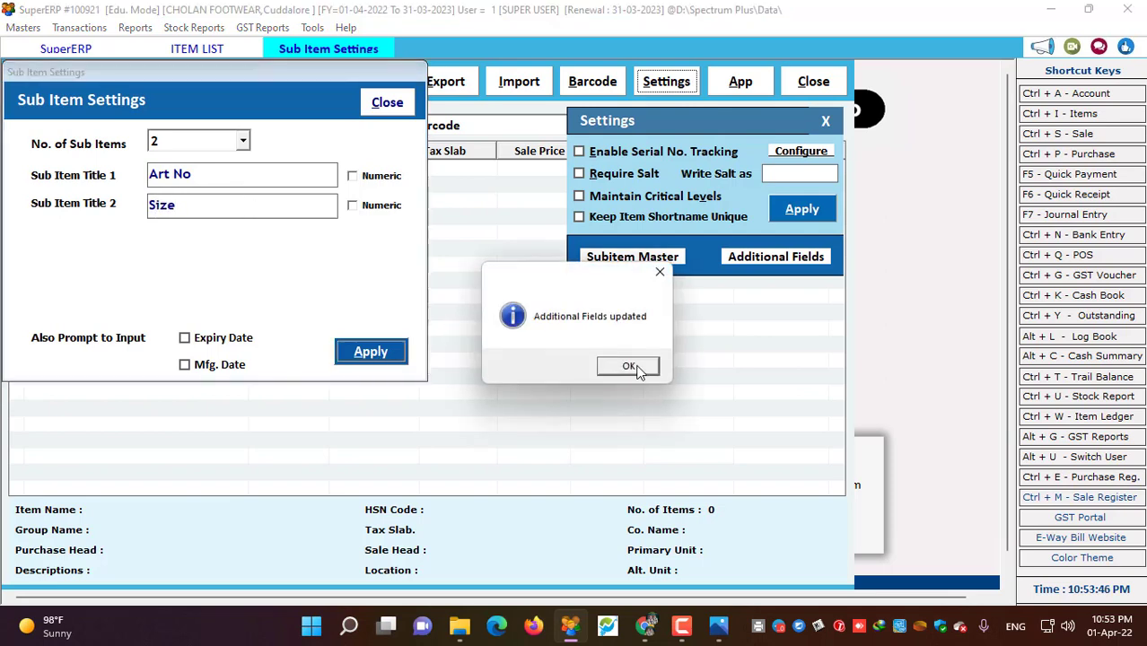
click(592, 368)
click(401, 105)
click(802, 209)
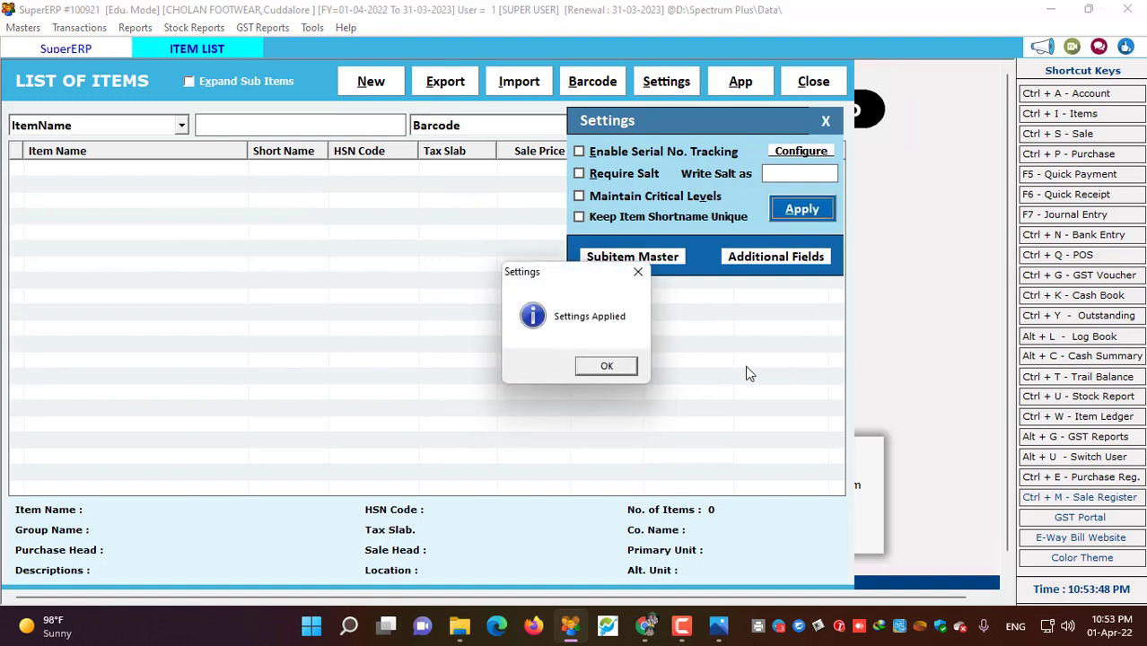
click(637, 367)
- Start a new item named 'Walkmate Seppal' with short name 'WM', checking the ad and web images
click(371, 81)
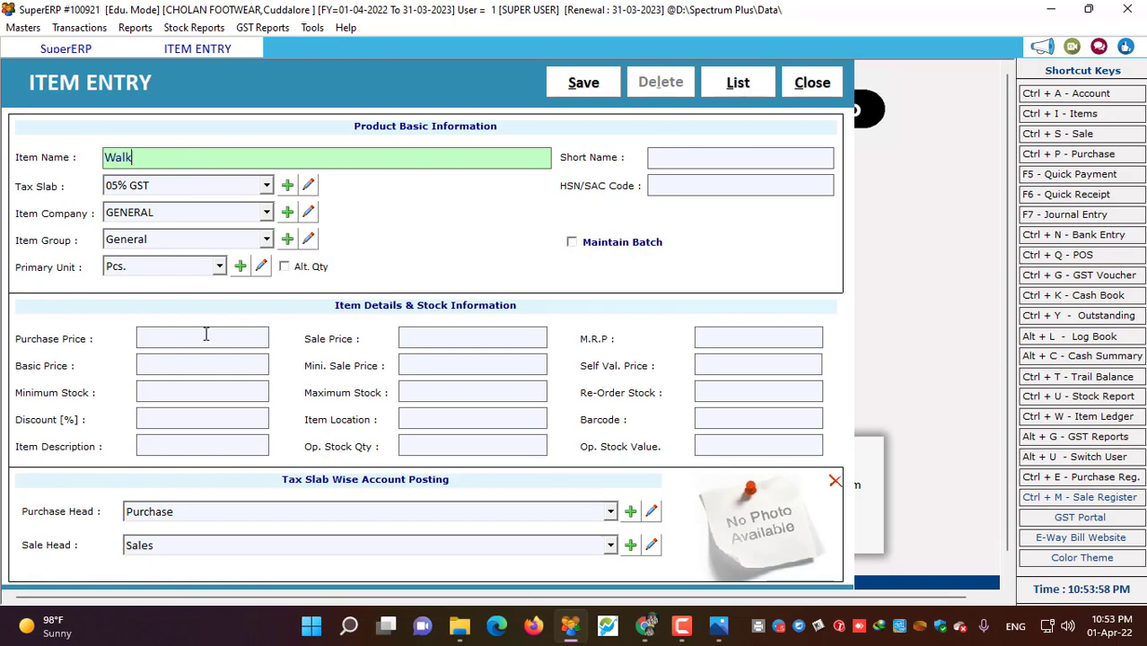
text(mate)
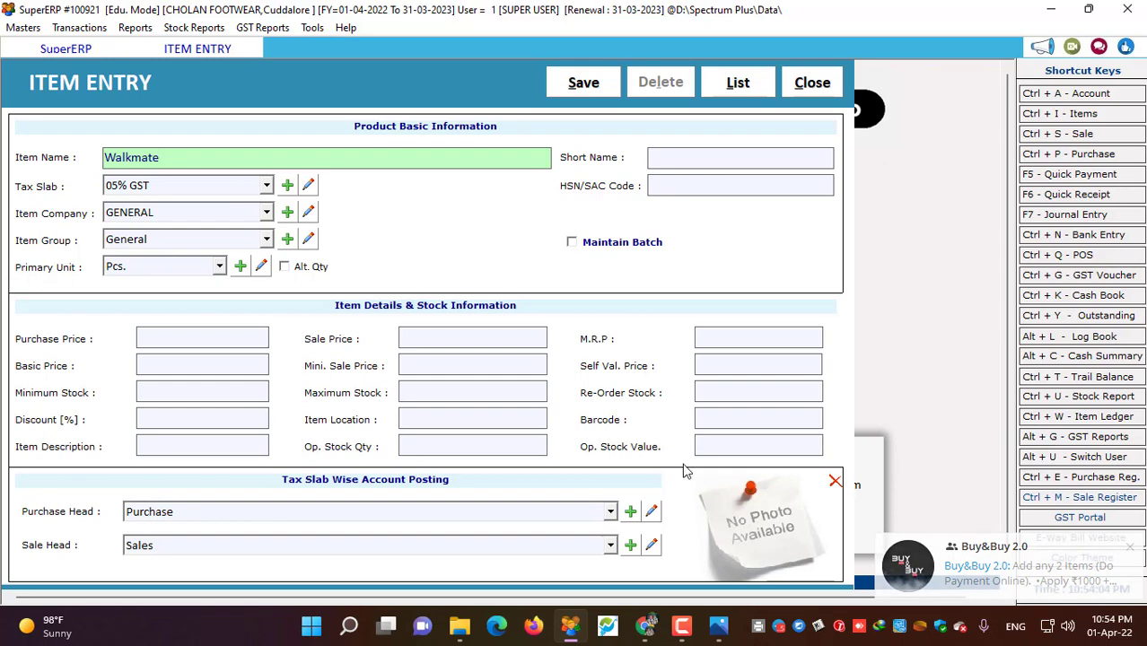
key(alt+Tab)
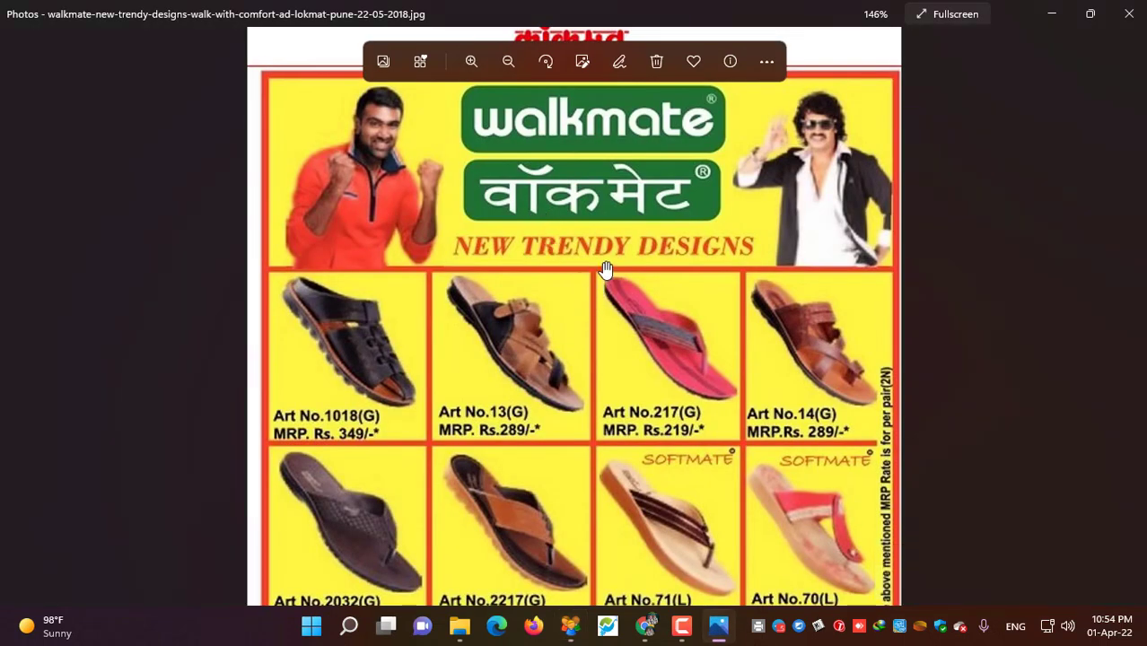
scroll(607, 269, up, 1)
key(alt+Tab)
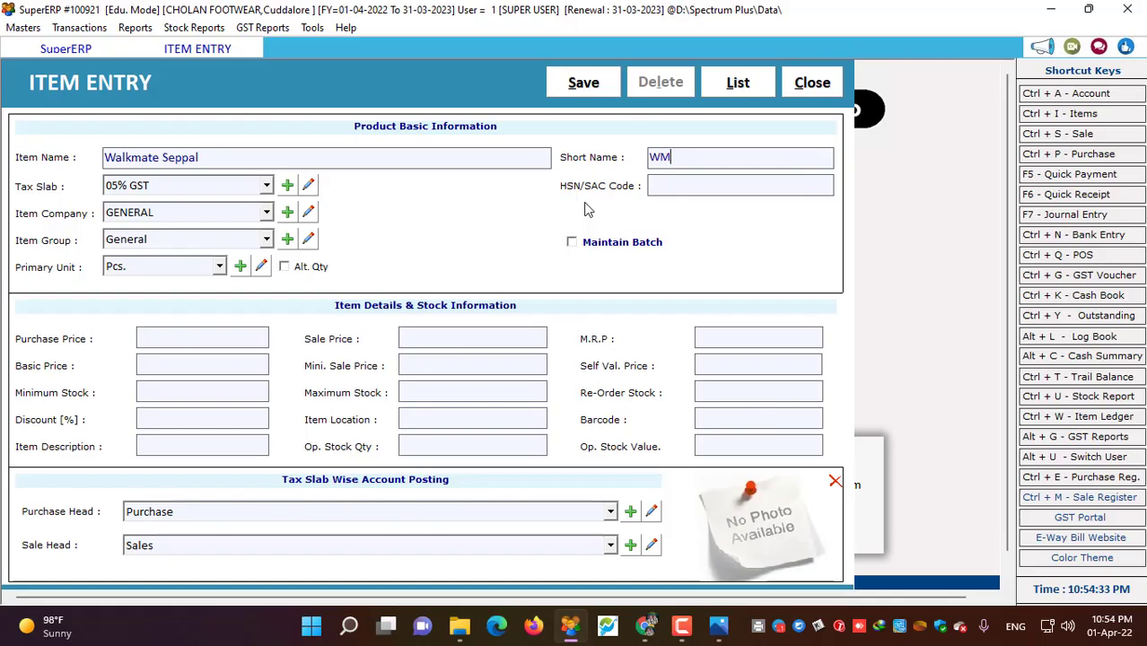
click(680, 187)
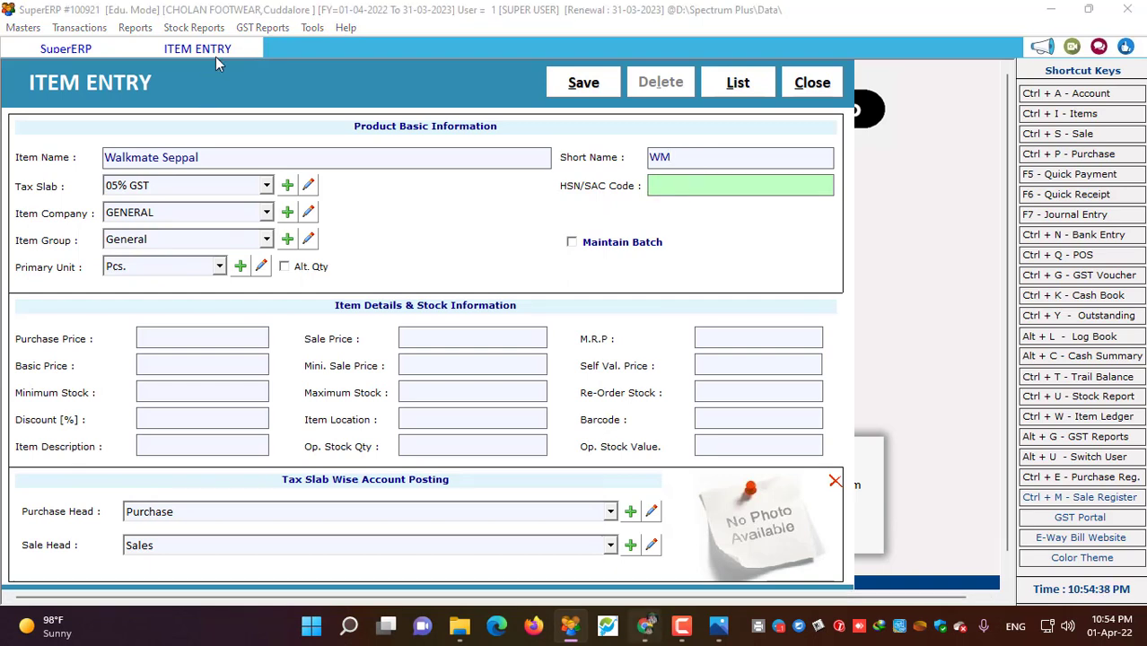
key(alt+Tab)
click(179, 110)
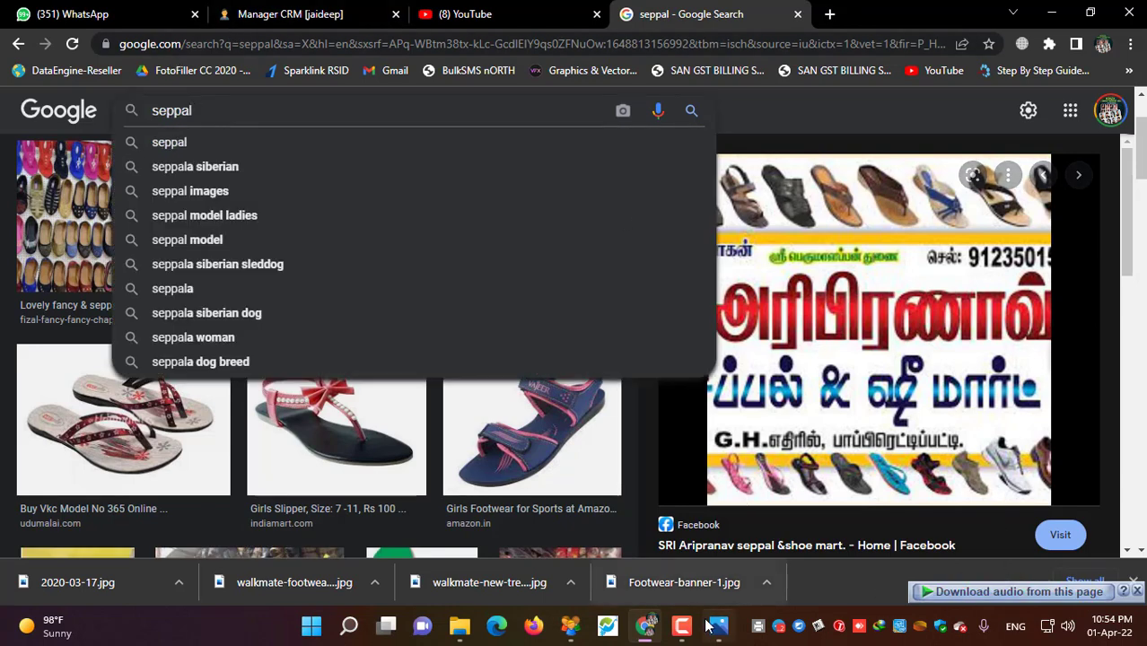
key(alt+Tab)
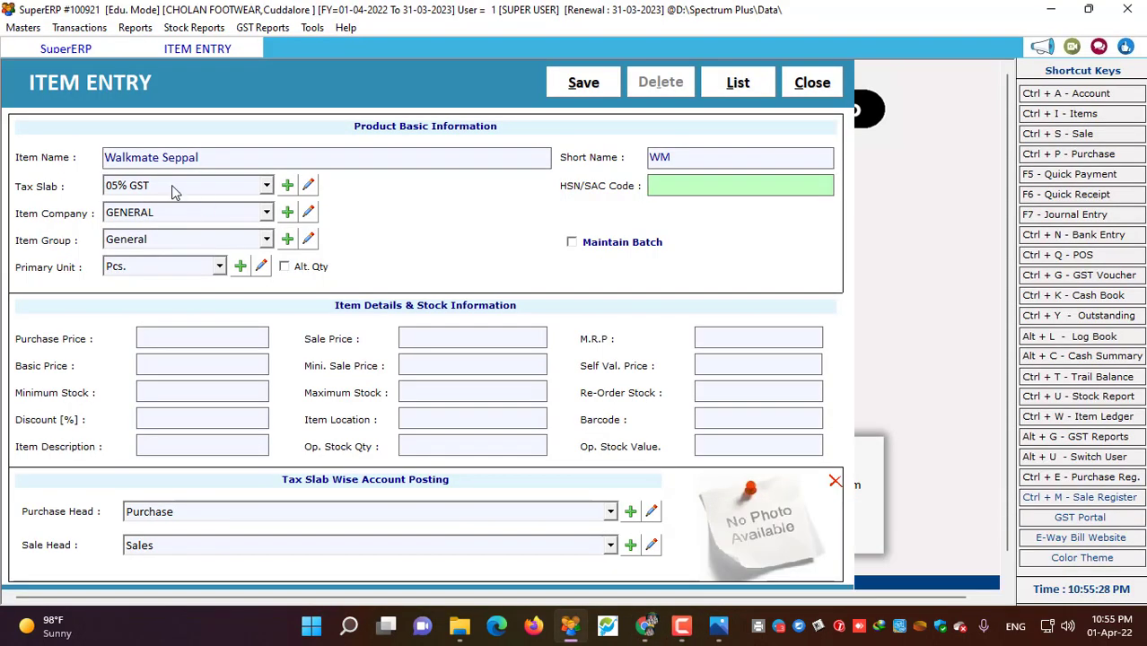
- Keep the tax slab at 05% GST and add Walkmate as a new item company
click(174, 188)
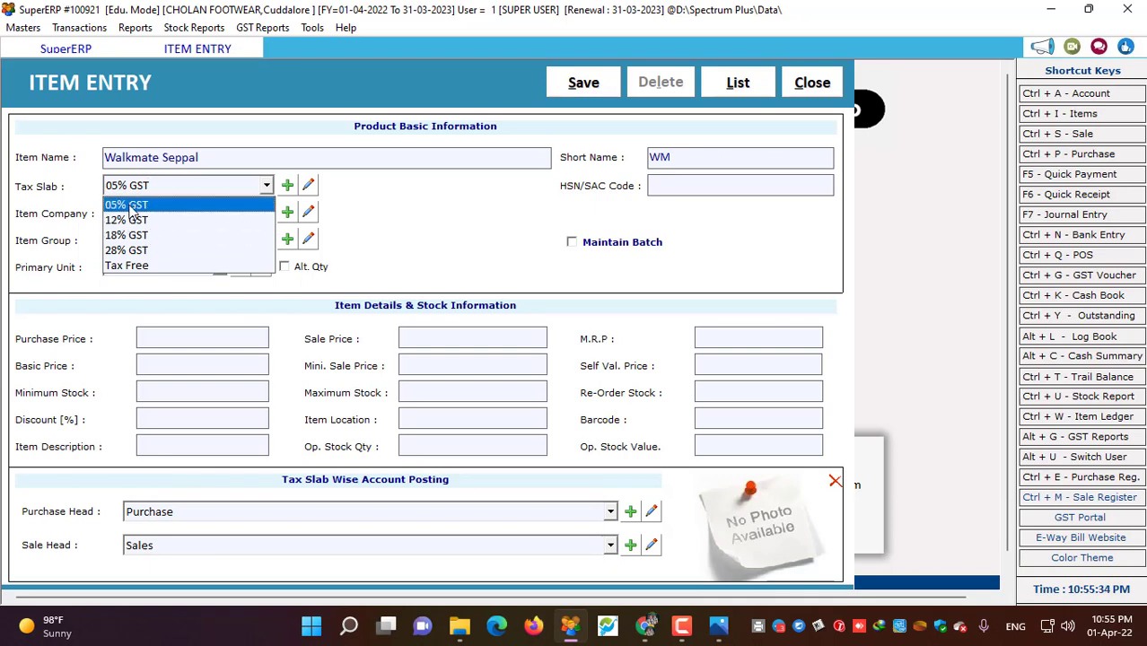
click(128, 205)
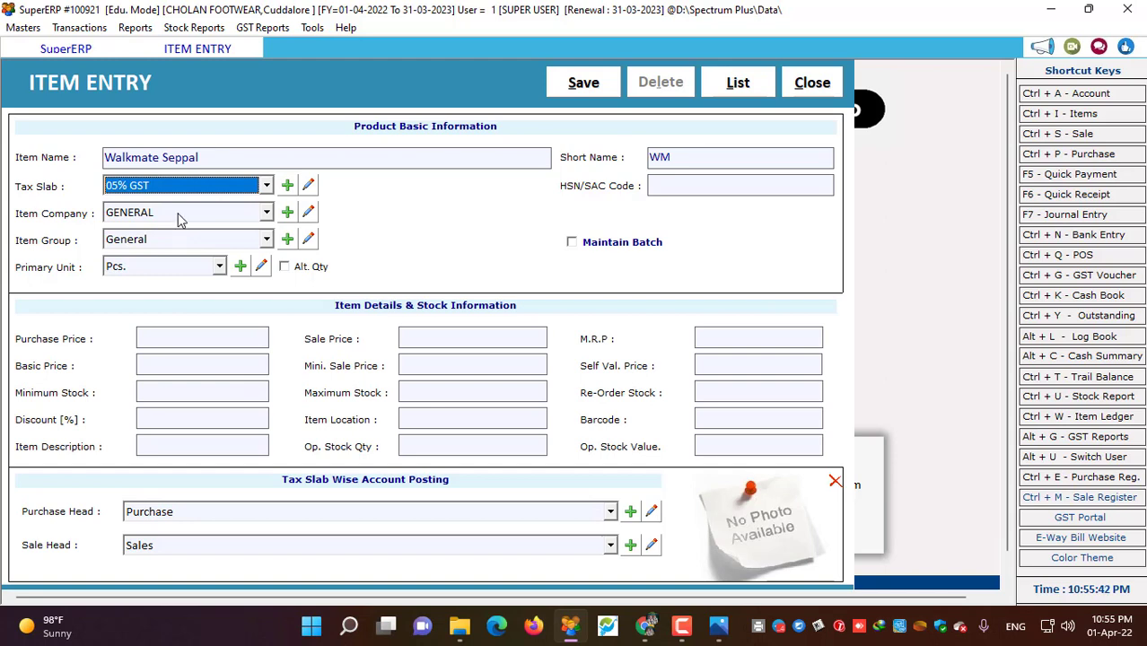
click(286, 213)
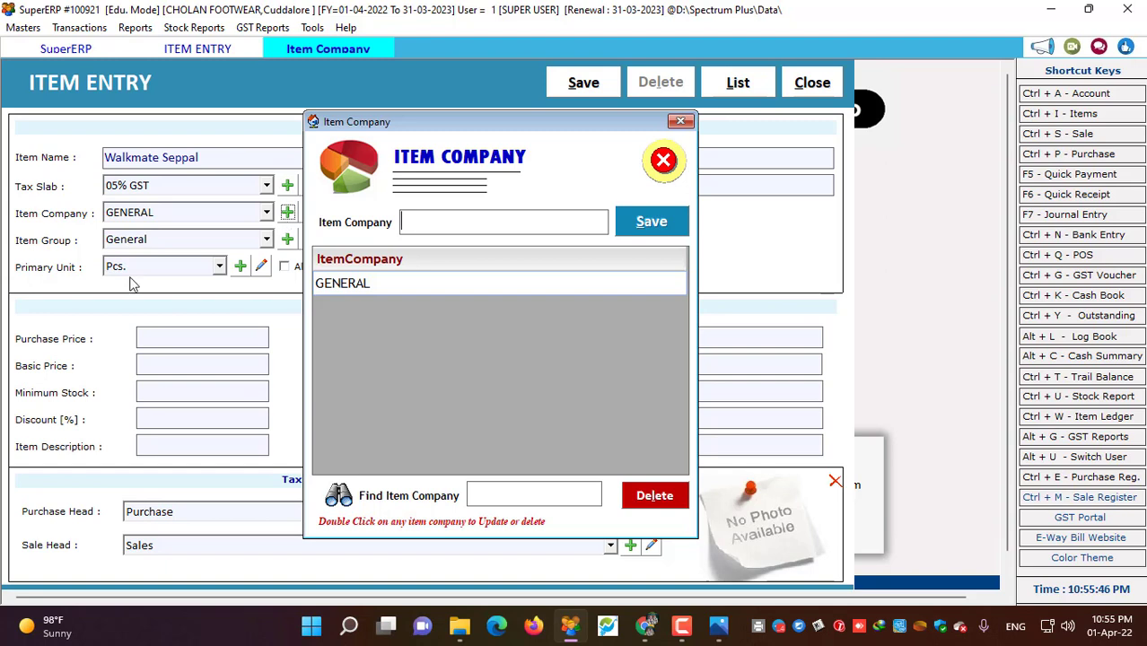
click(680, 124)
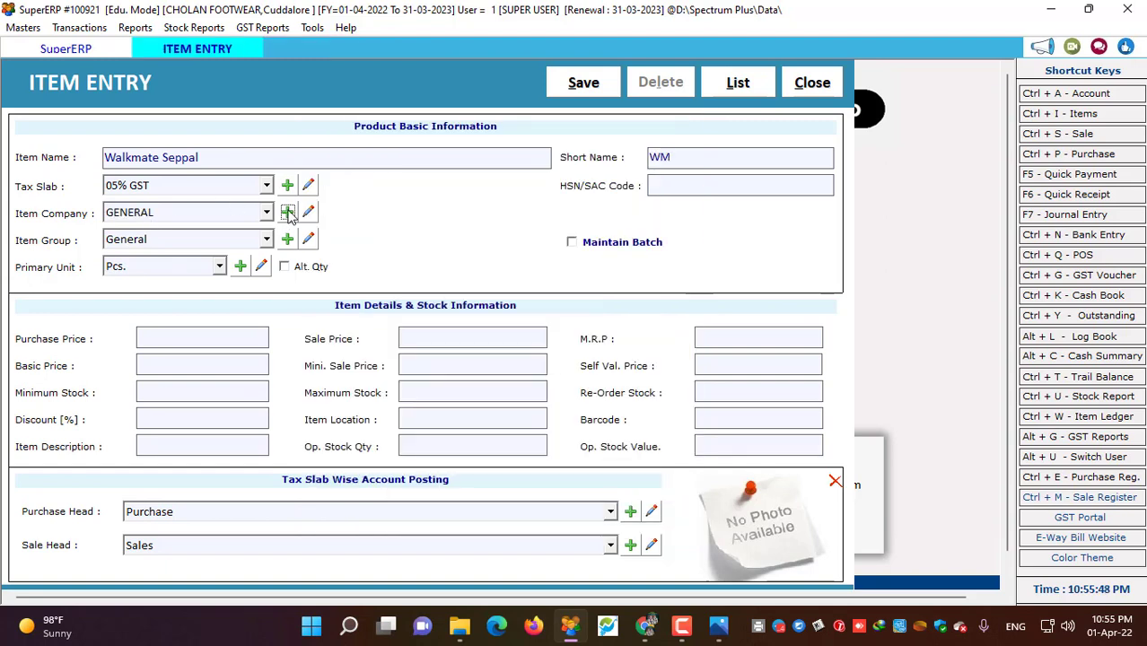
click(288, 213)
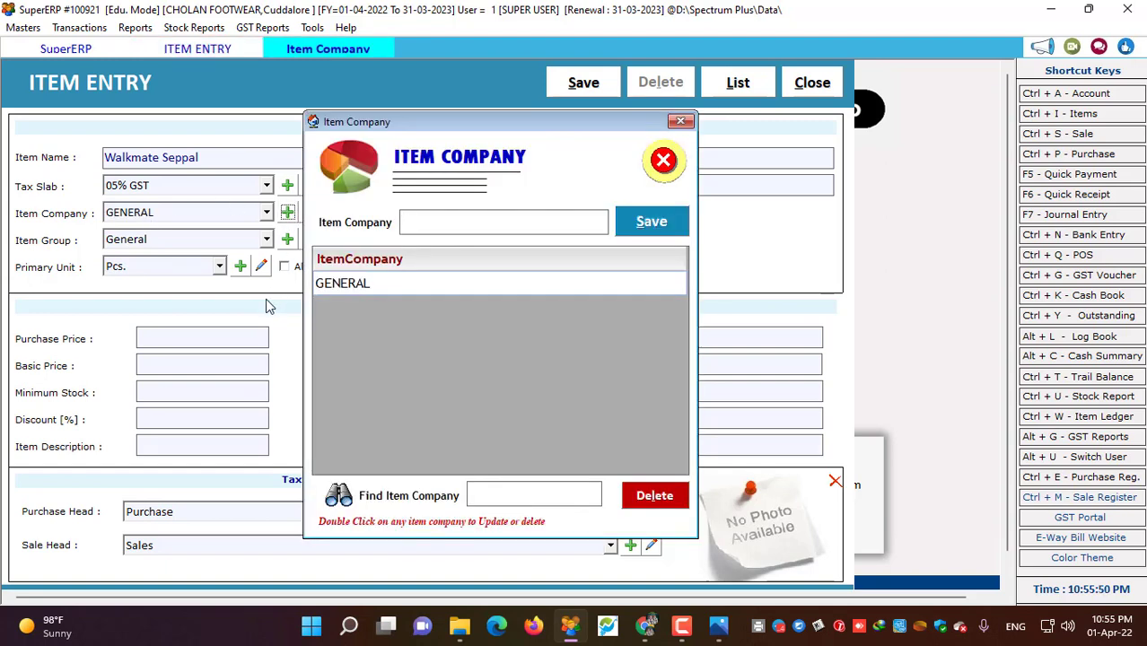
text(Walkmate)
click(653, 224)
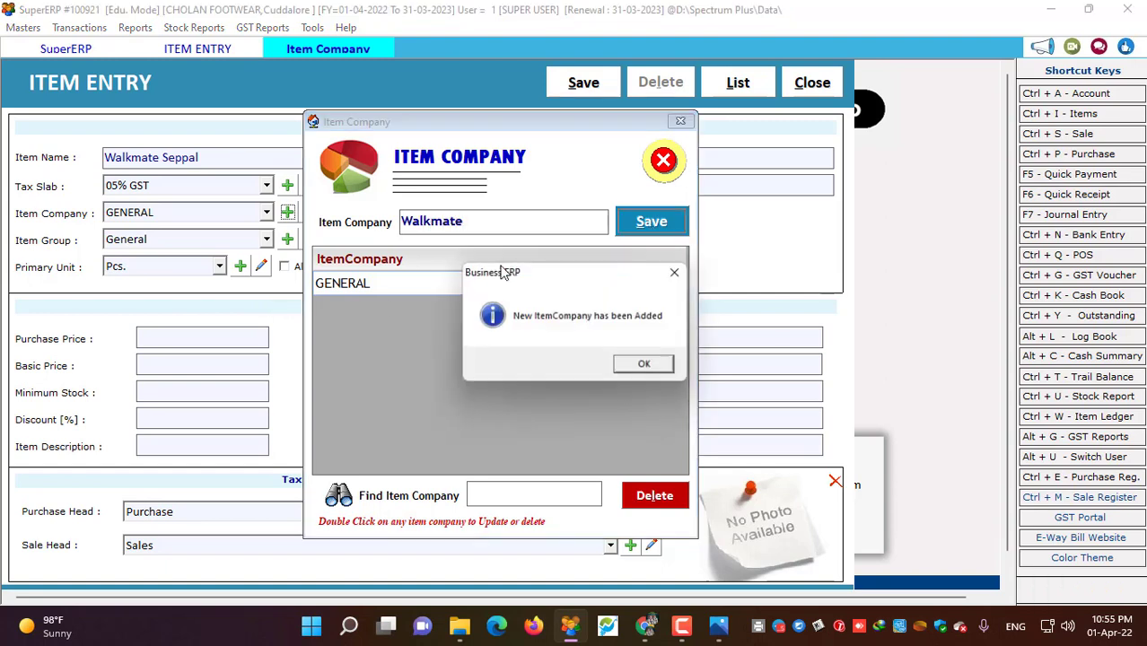
click(664, 366)
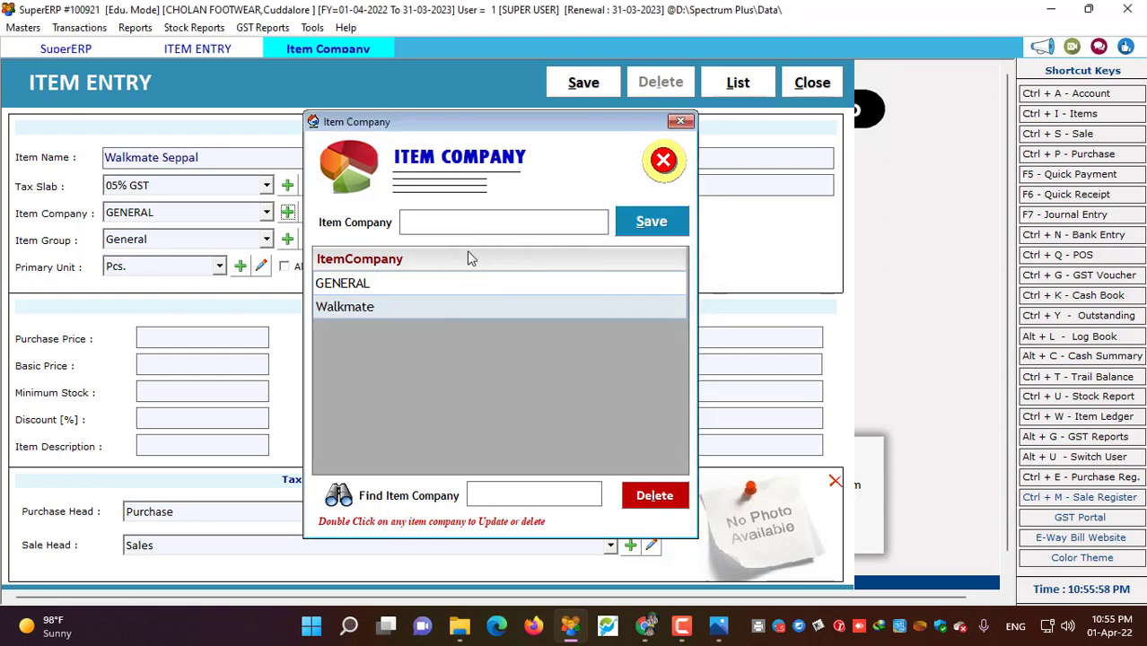
- Add VKC Pride as a second item company
text(VKC Pride)
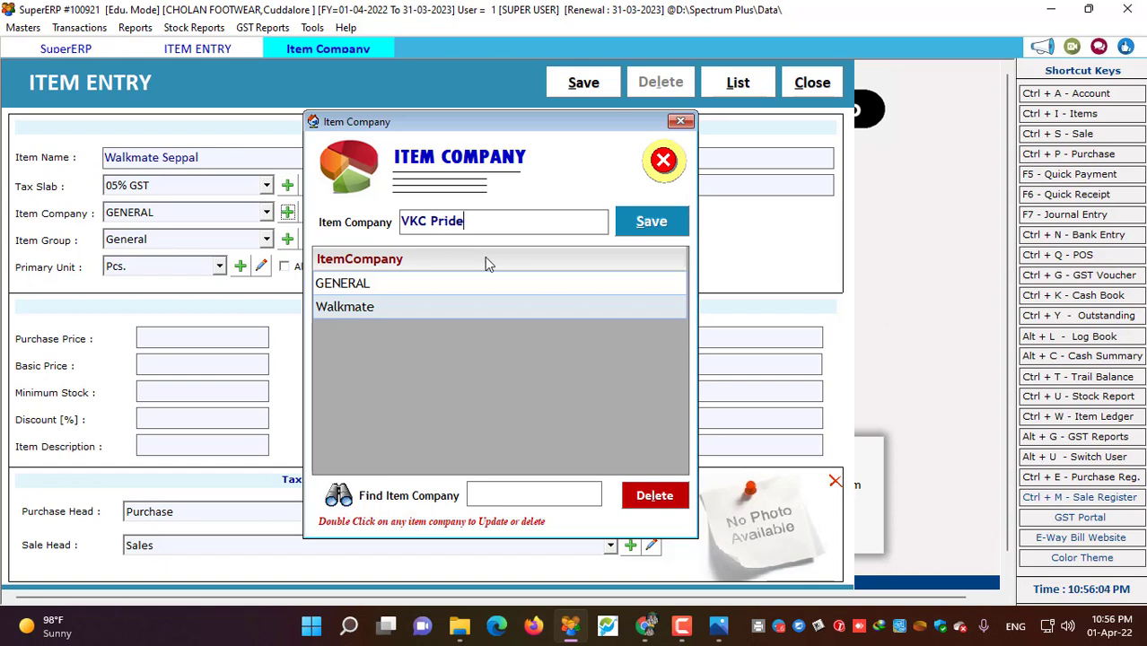
click(653, 225)
click(679, 271)
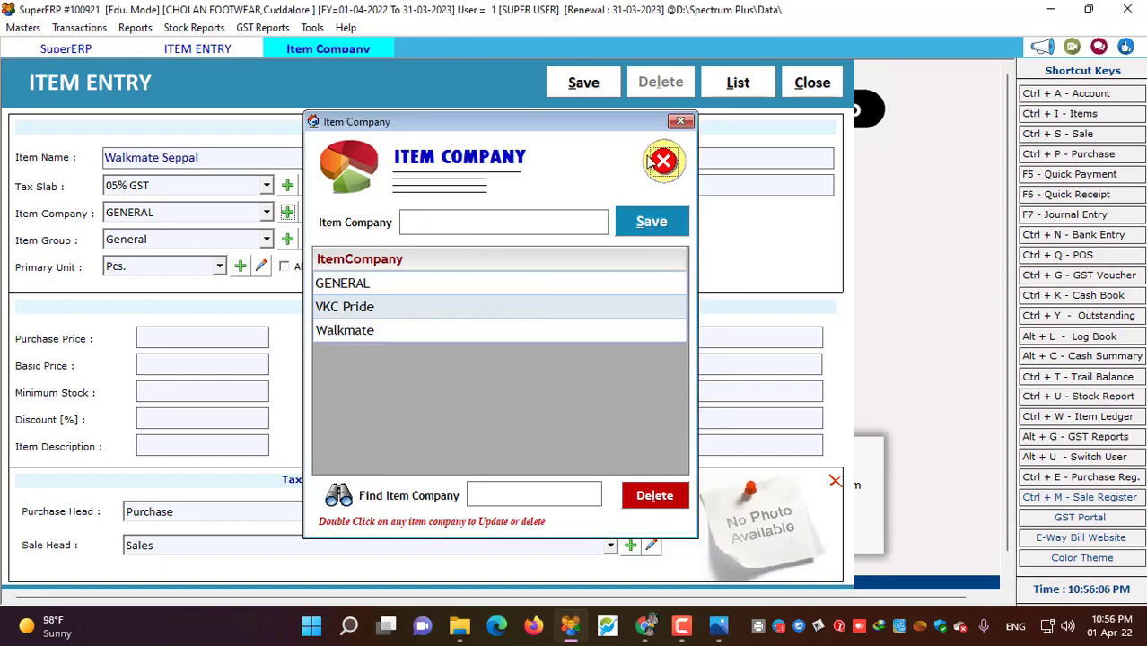
click(664, 159)
- Choose Walkmate as the Walkmate Seppal item's company
click(161, 213)
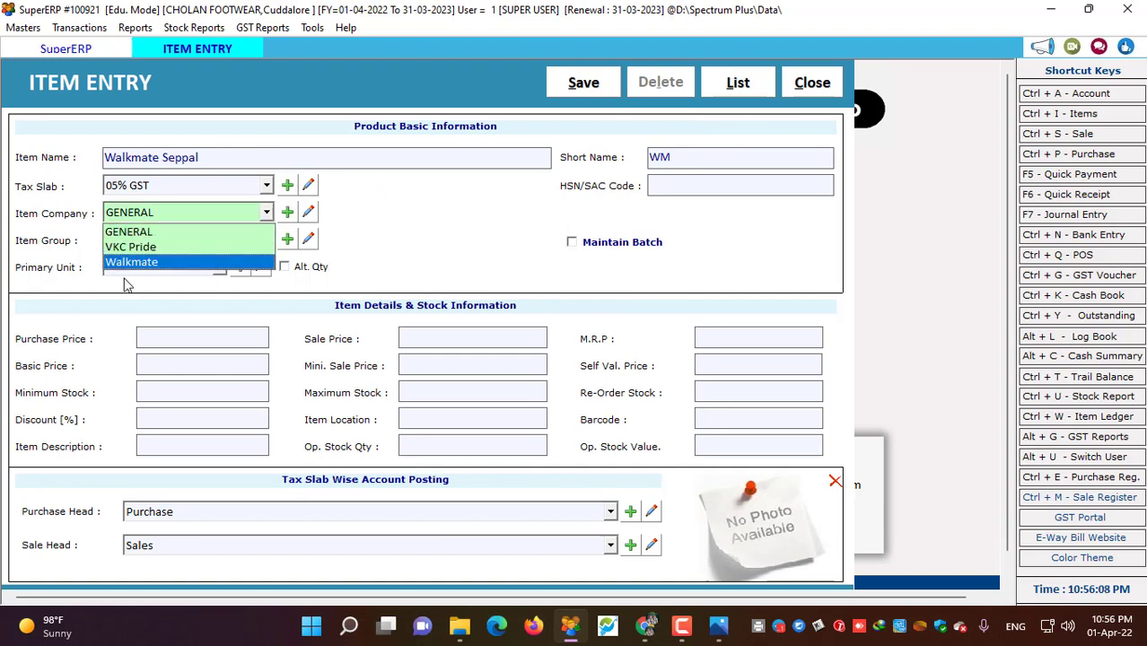
click(132, 261)
click(184, 241)
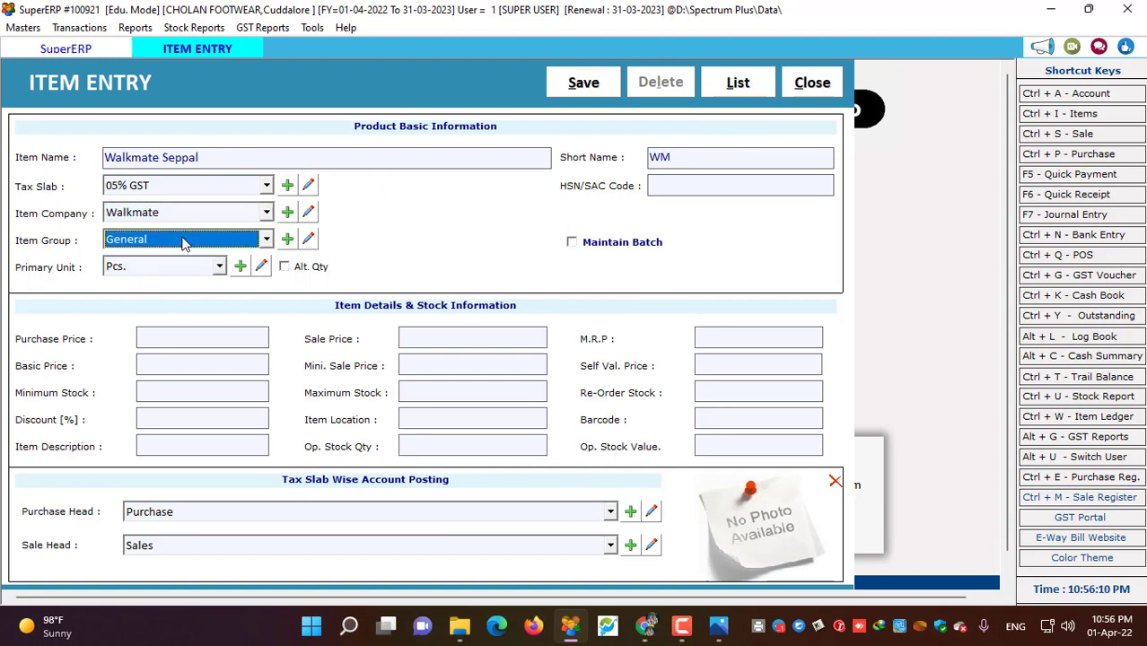
click(287, 239)
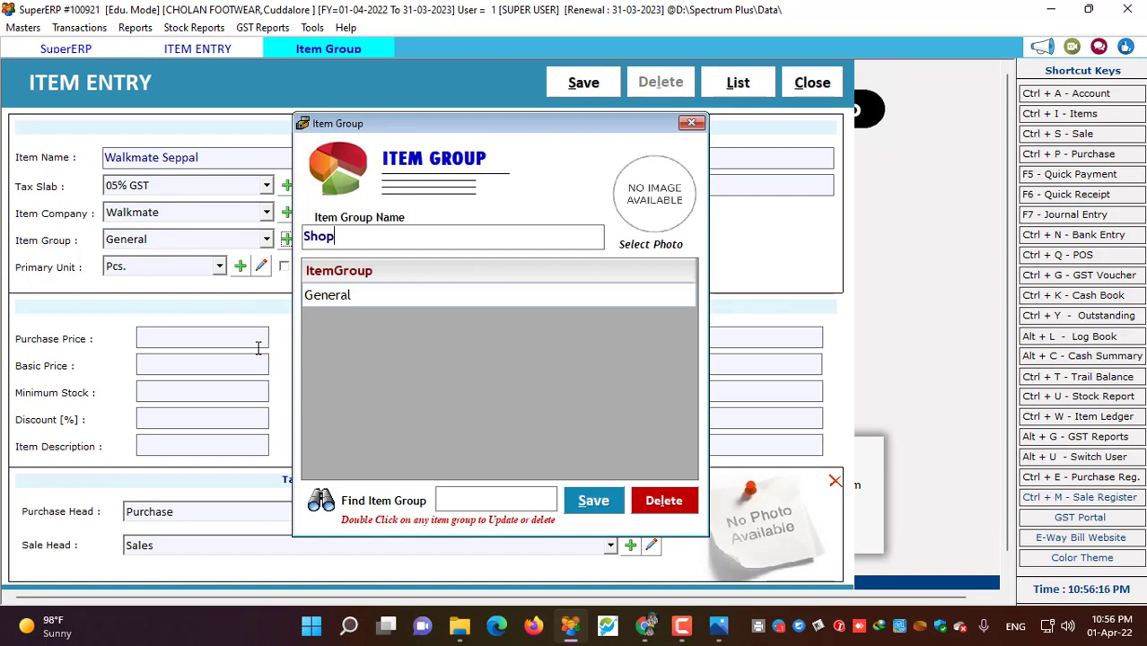
- Add Shops and Seppal as new item groups
click(617, 508)
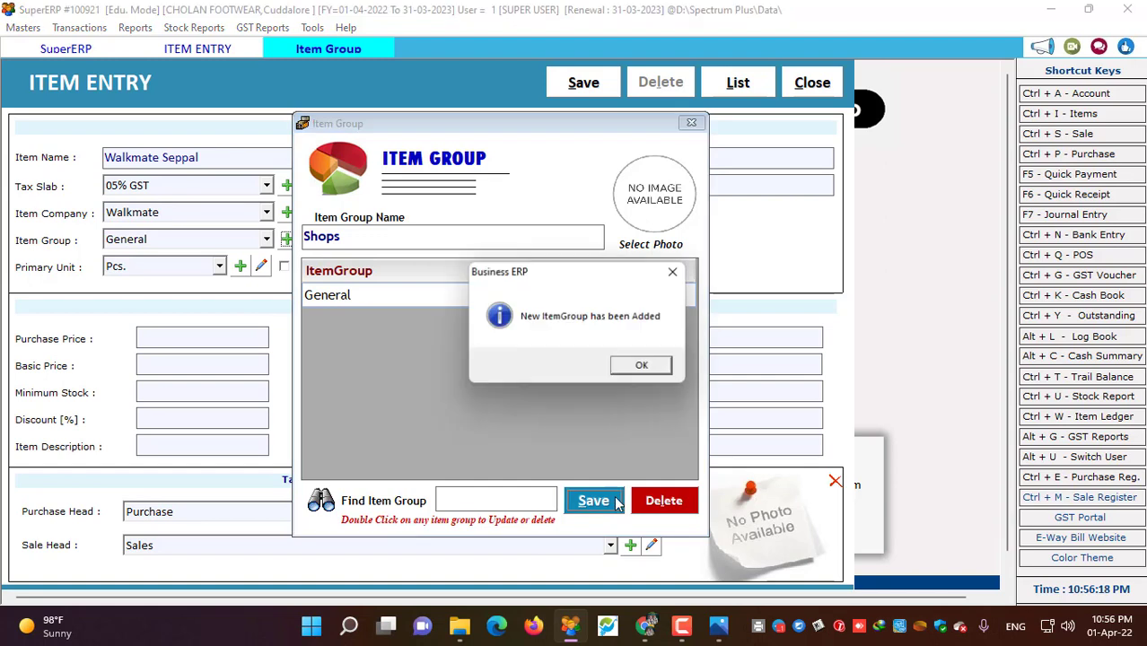
click(632, 366)
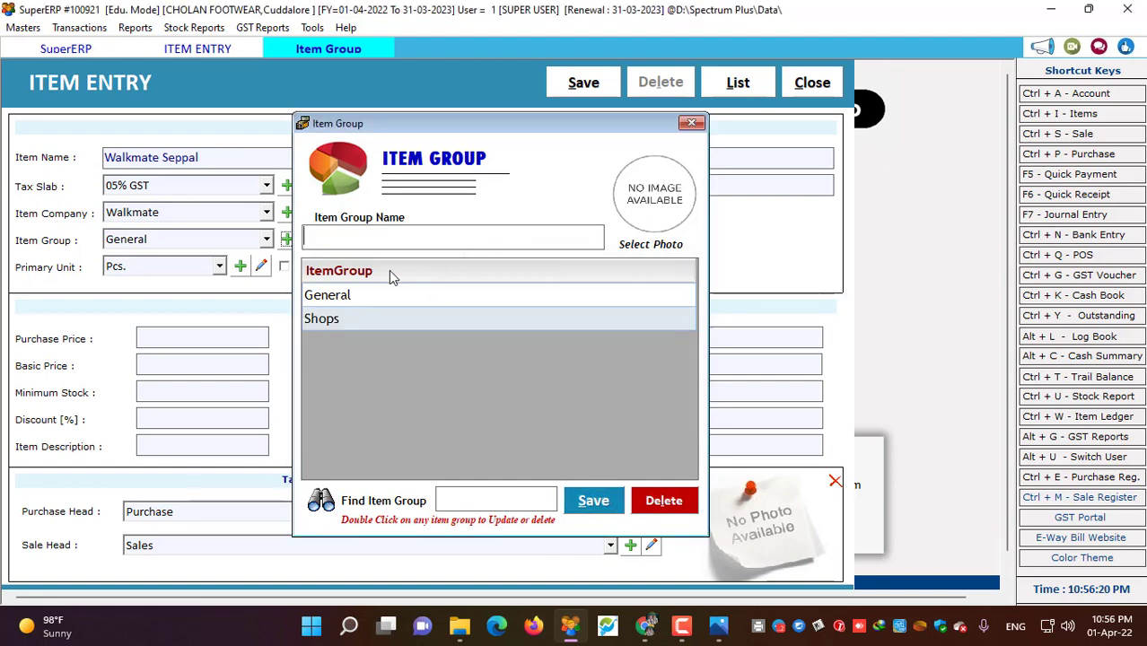
text(Seppal)
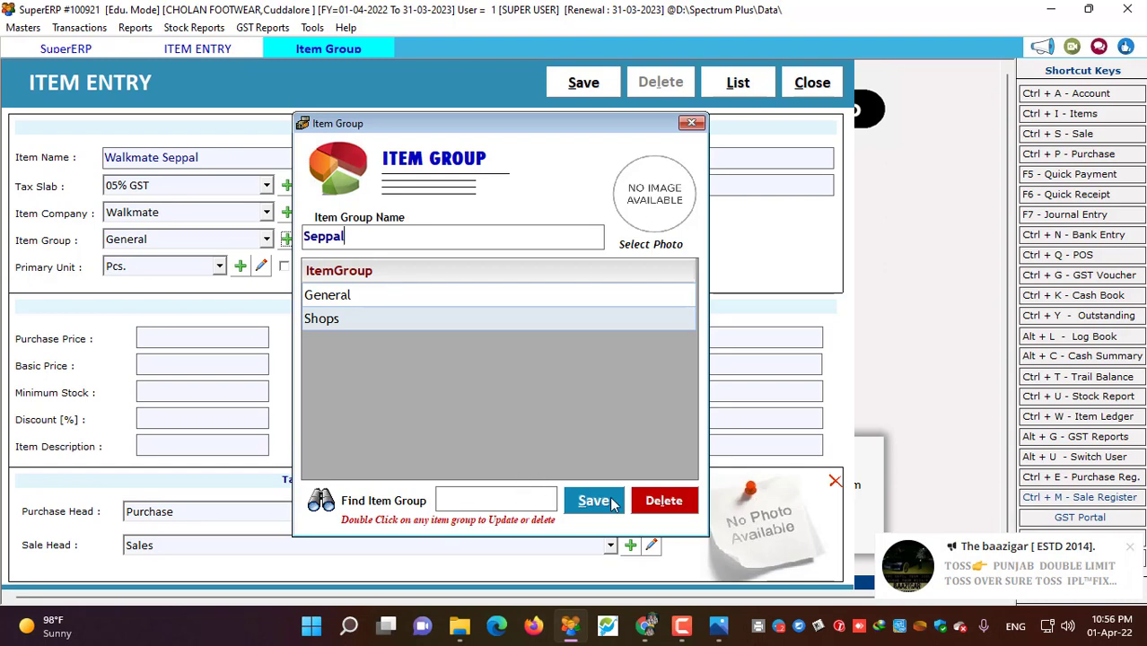
click(594, 501)
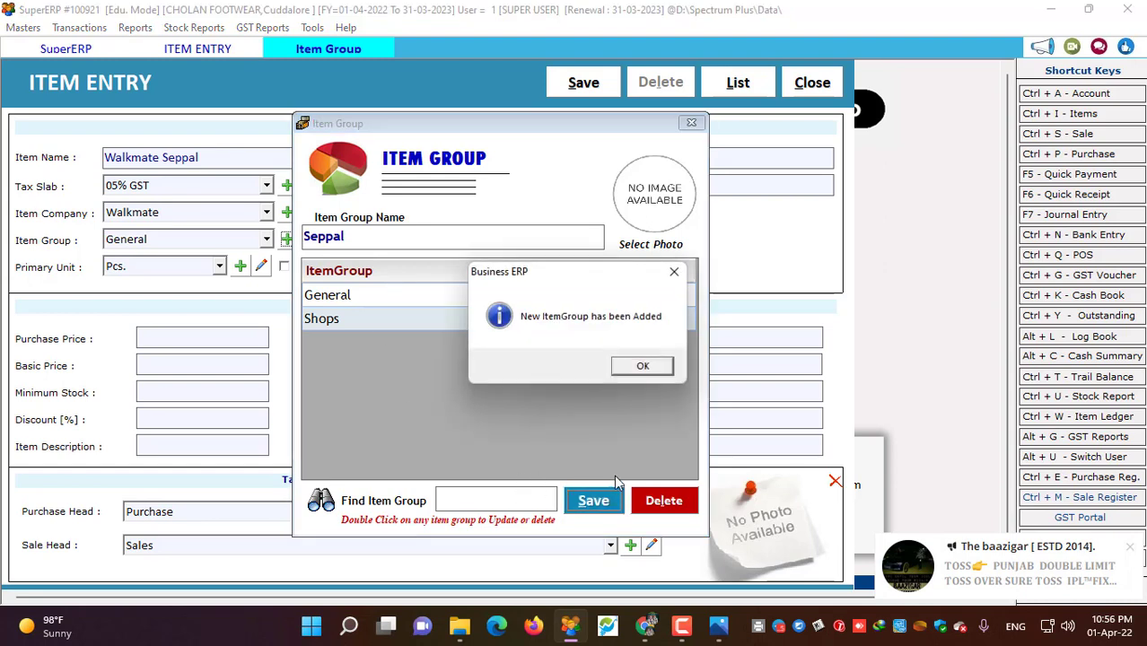
click(639, 365)
click(691, 123)
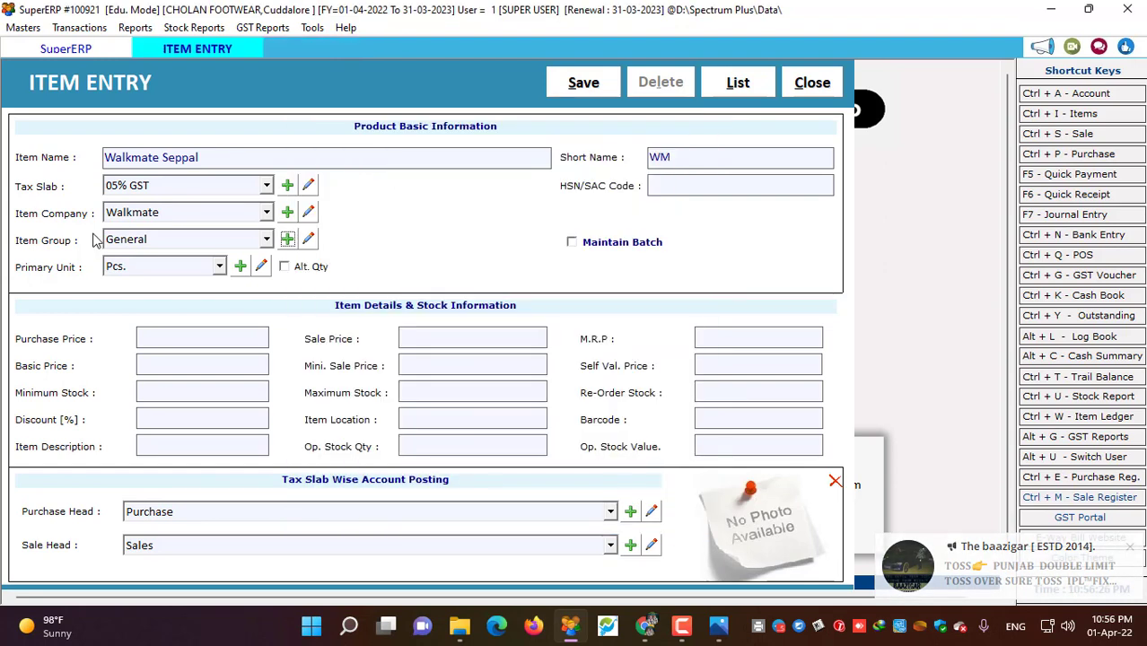
- Set the item group to Seppal and primary unit to Box, leaving Alt. Qty unchecked
click(117, 240)
click(132, 287)
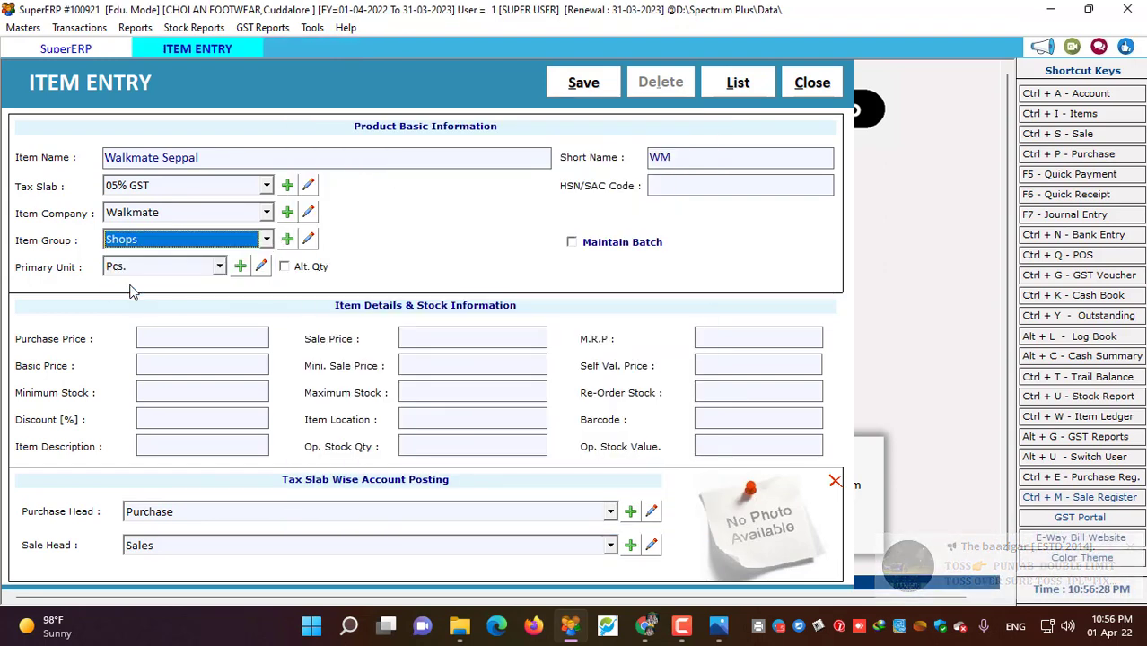
click(149, 239)
click(154, 270)
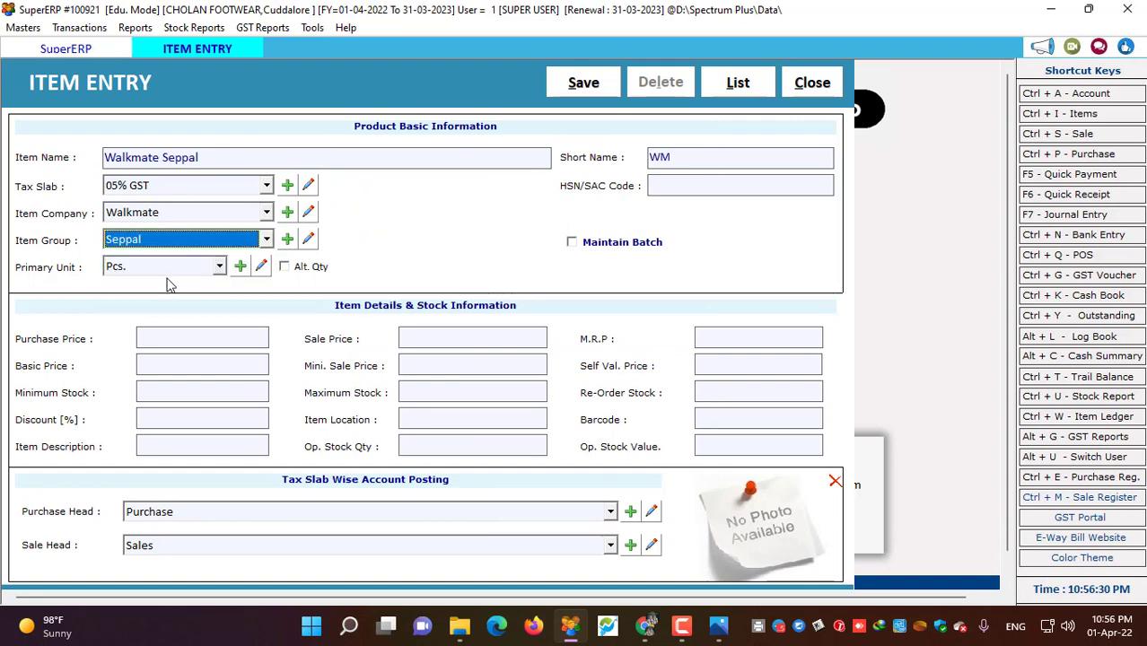
click(171, 268)
click(149, 302)
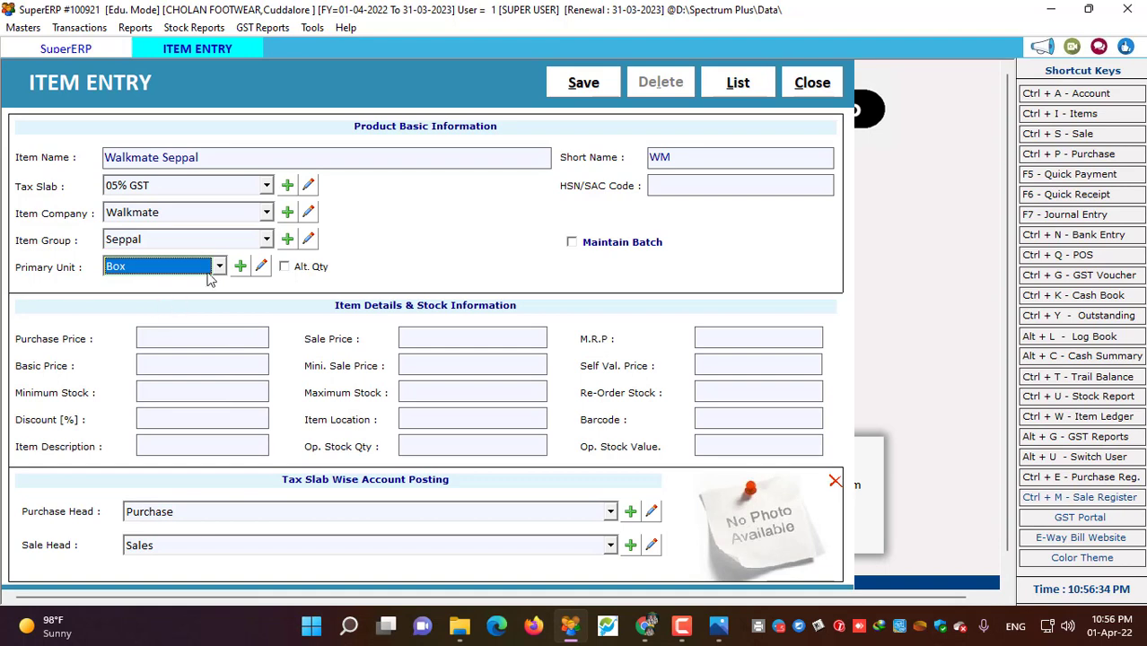
click(284, 266)
click(293, 272)
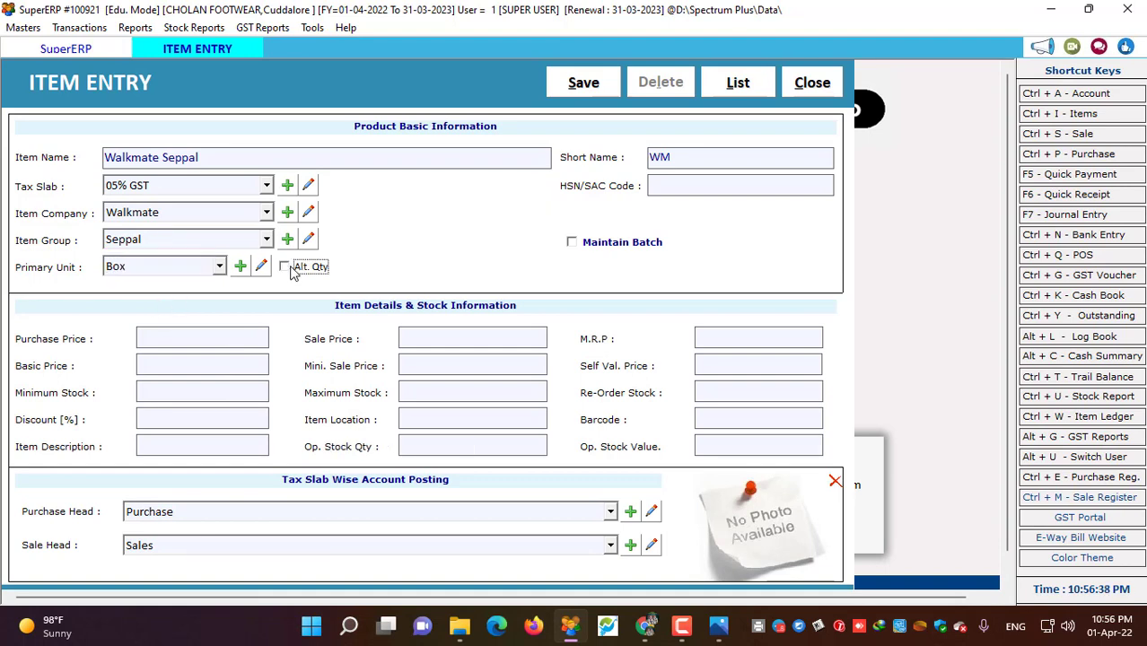
click(285, 267)
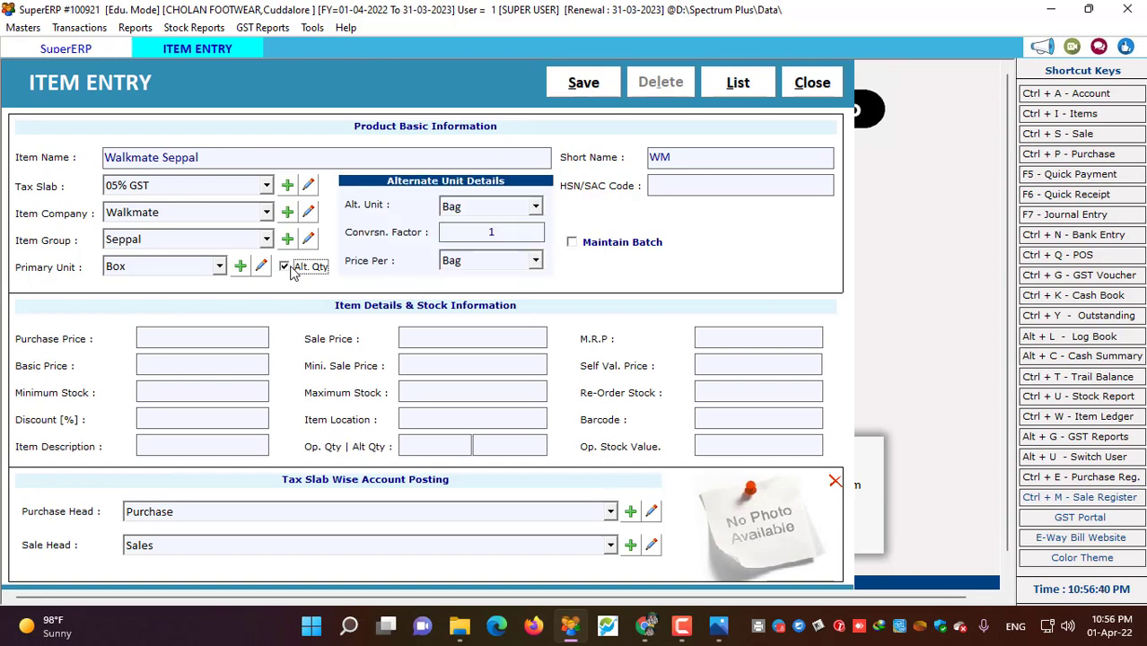
click(286, 267)
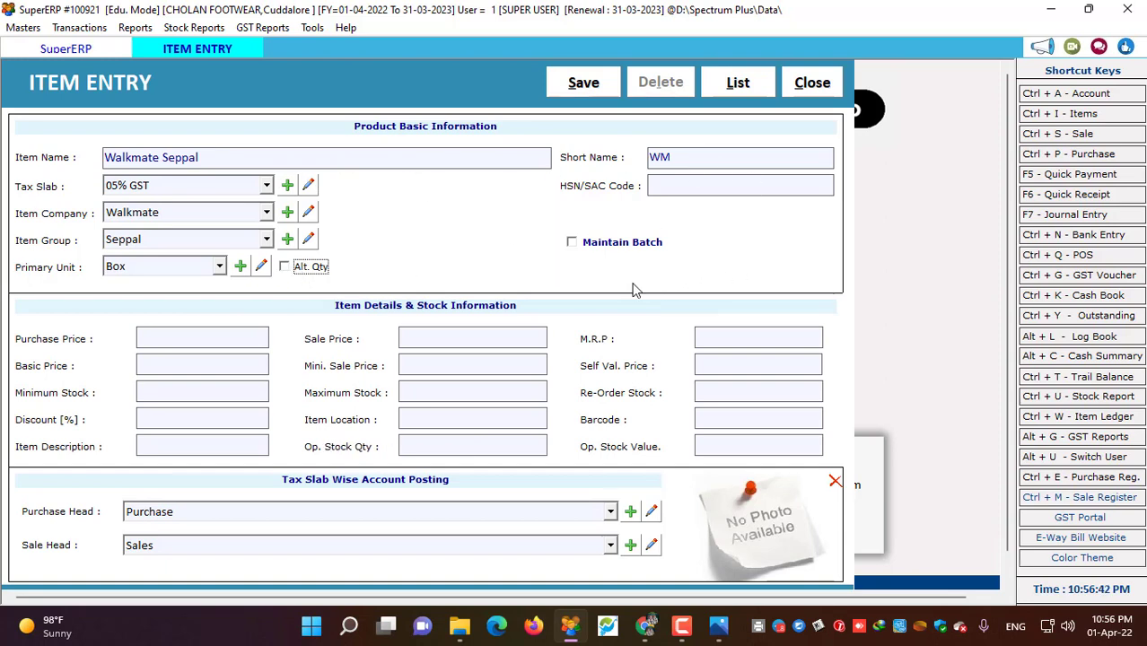
- Tick Maintain Batch and enter batch row 1 as Art No 1018 (G), size 8
click(572, 243)
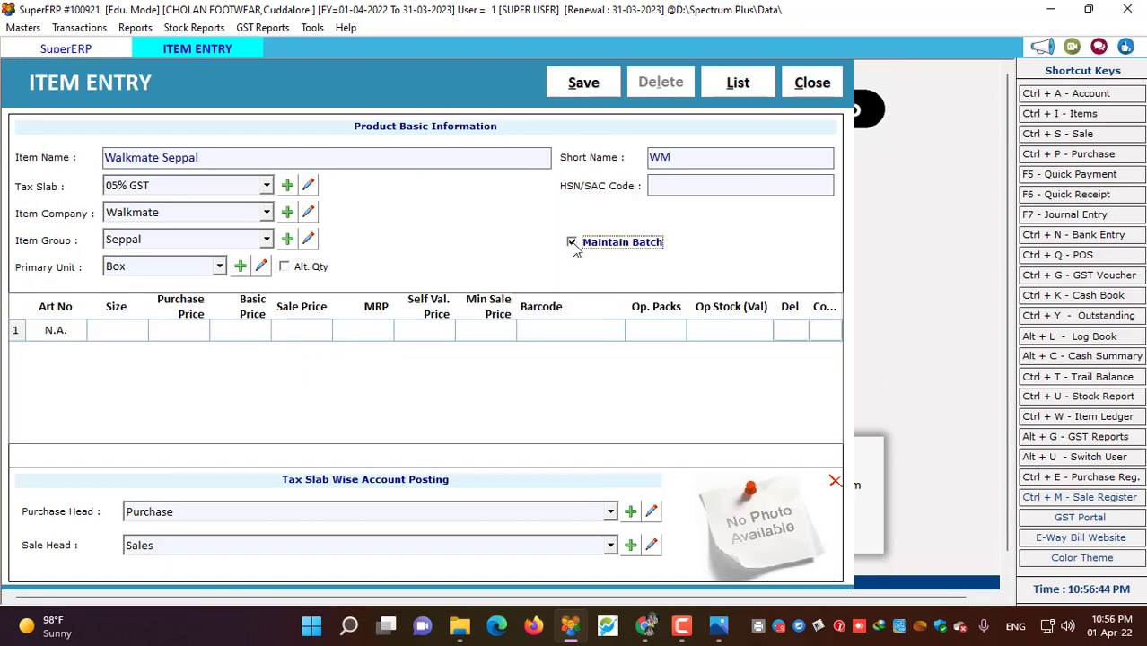
click(55, 331)
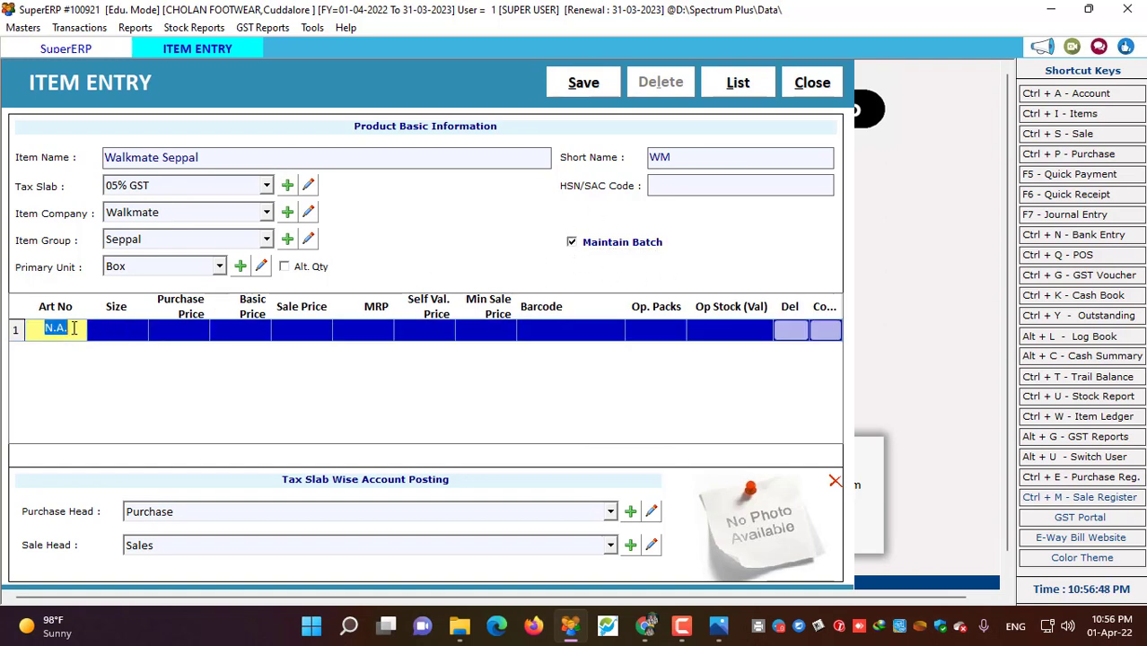
click(727, 636)
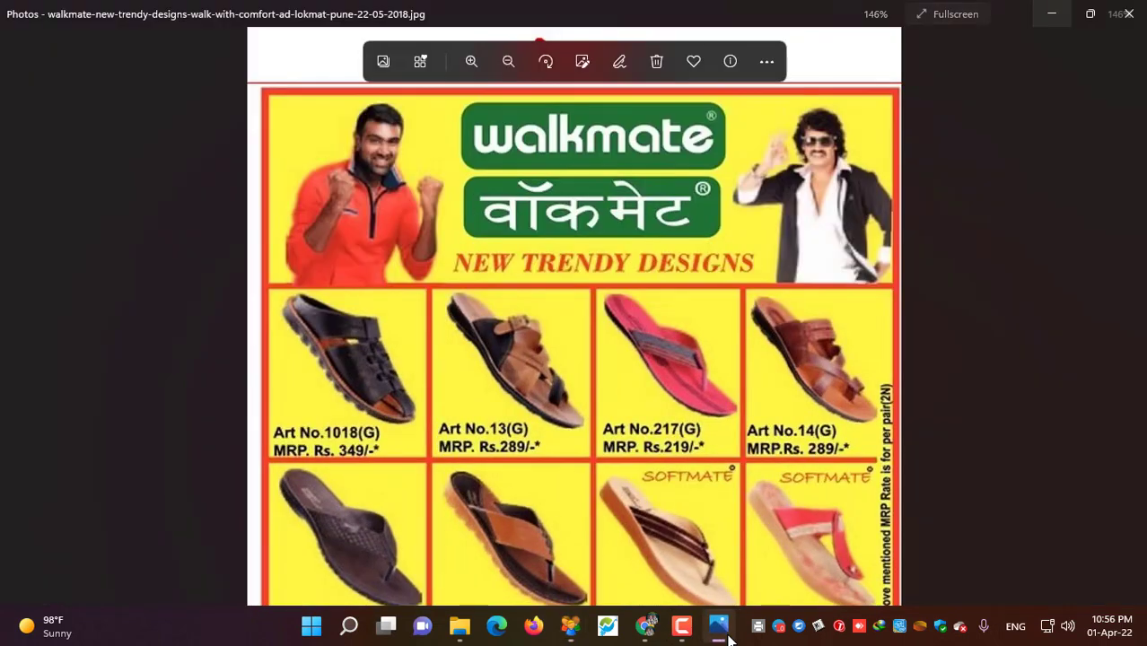
click(729, 637)
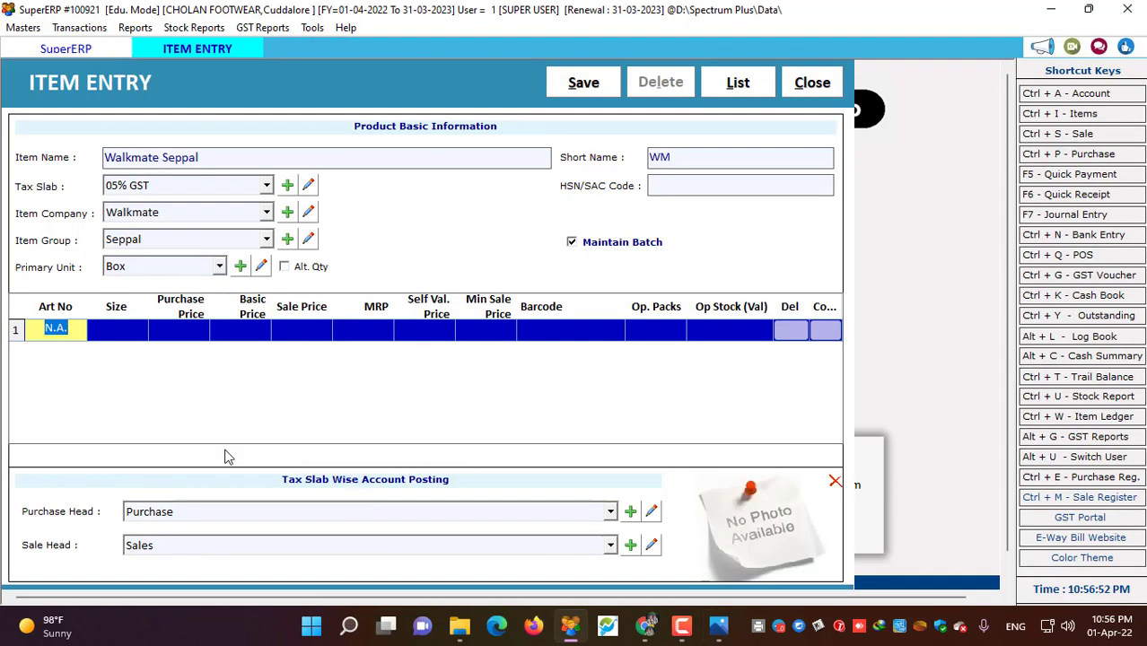
text(1018 ()
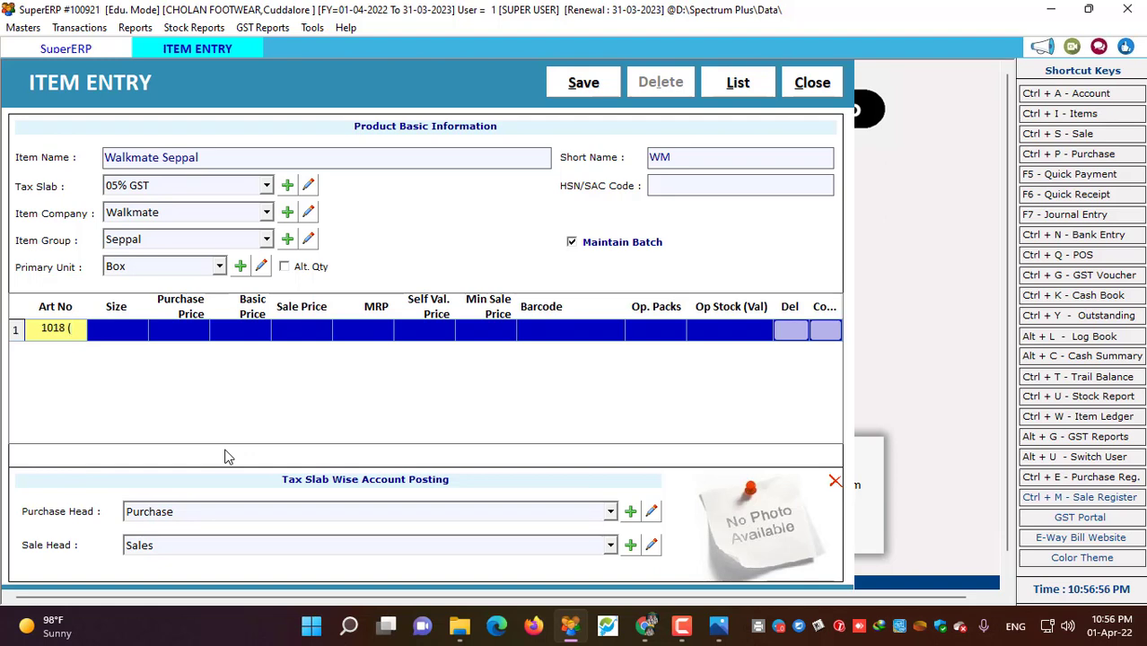
text(G))
click(109, 331)
text(8)
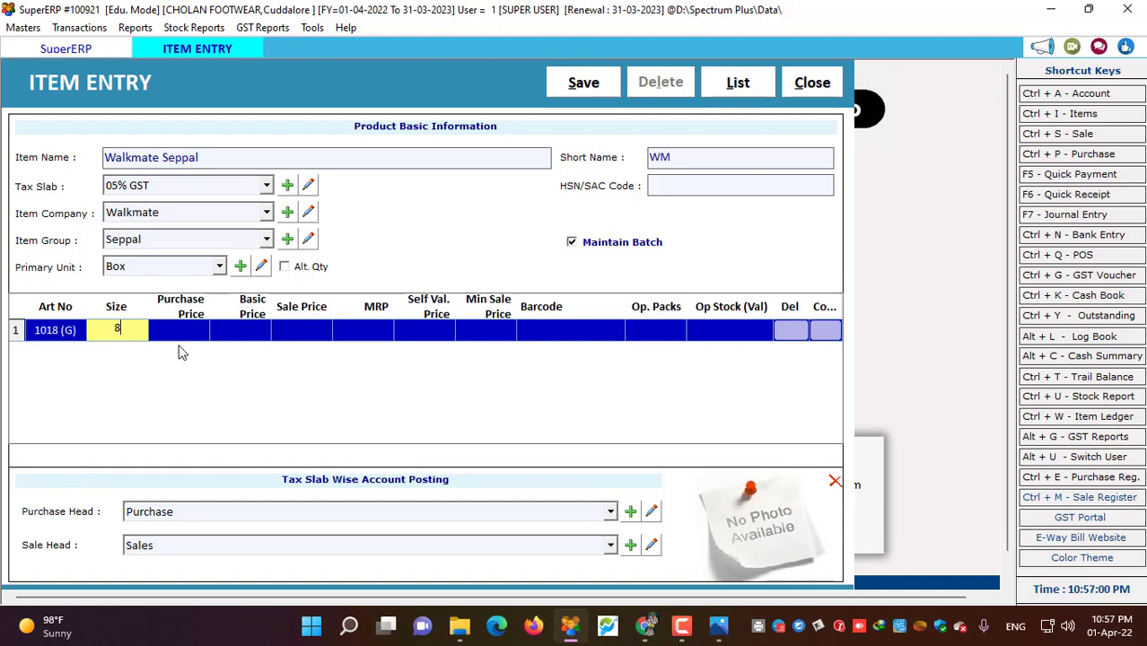
- Give row 1 purchase price 250, sale price 270 and MRP 349, then copy it
click(199, 332)
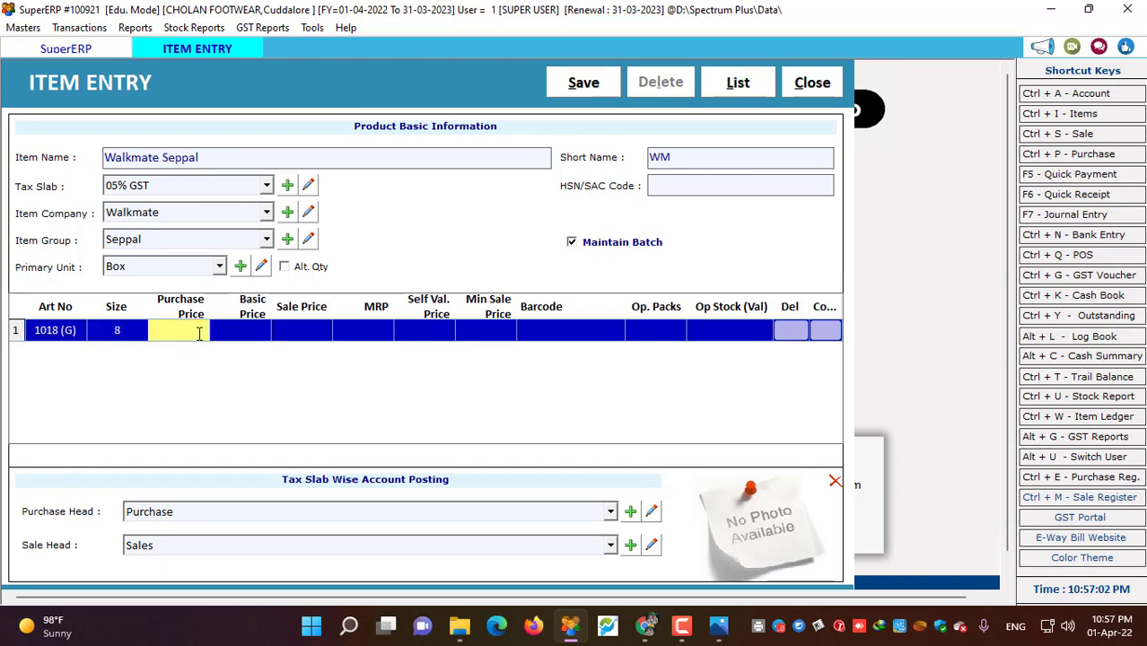
text(250)
key(Return)
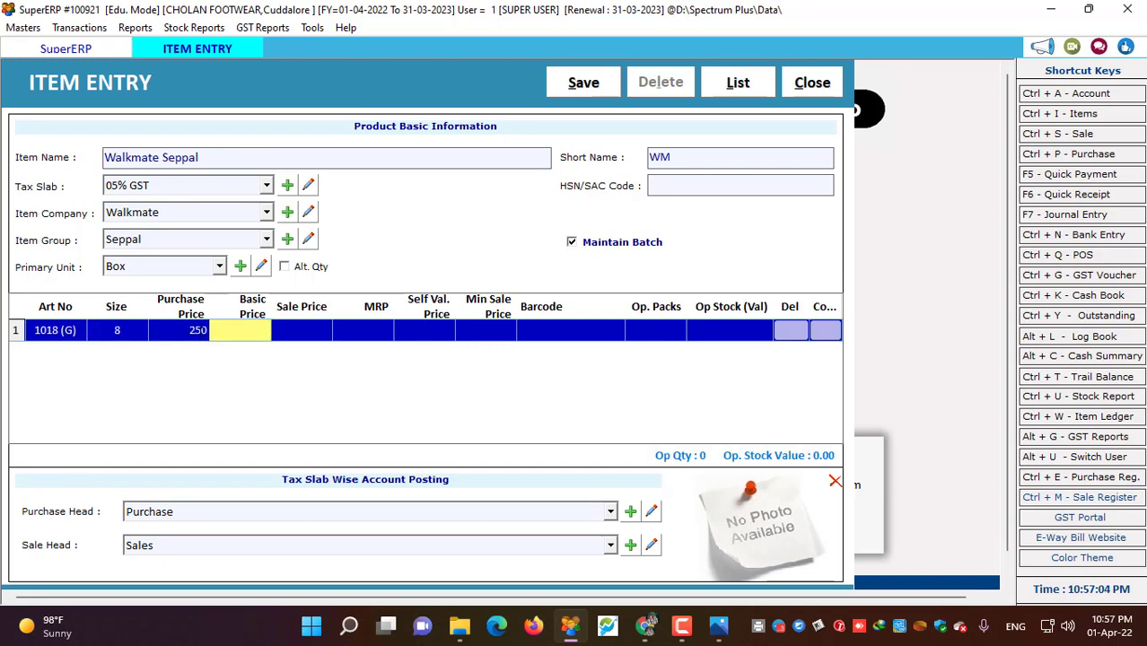
click(329, 329)
text(350)
key(Return)
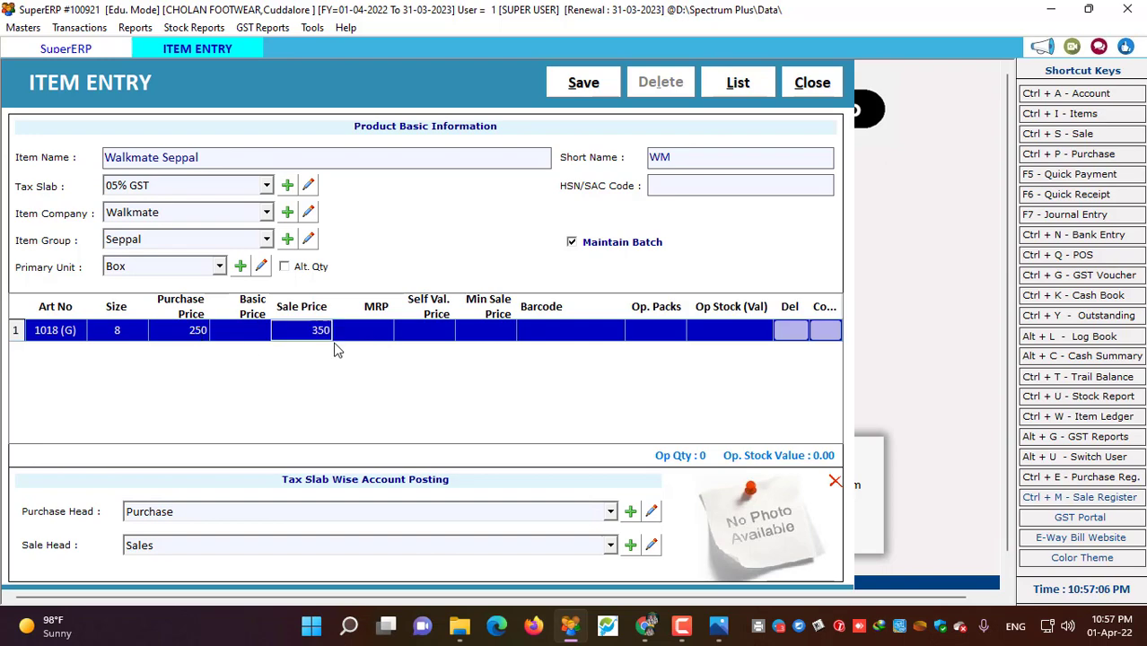
click(718, 629)
click(718, 629)
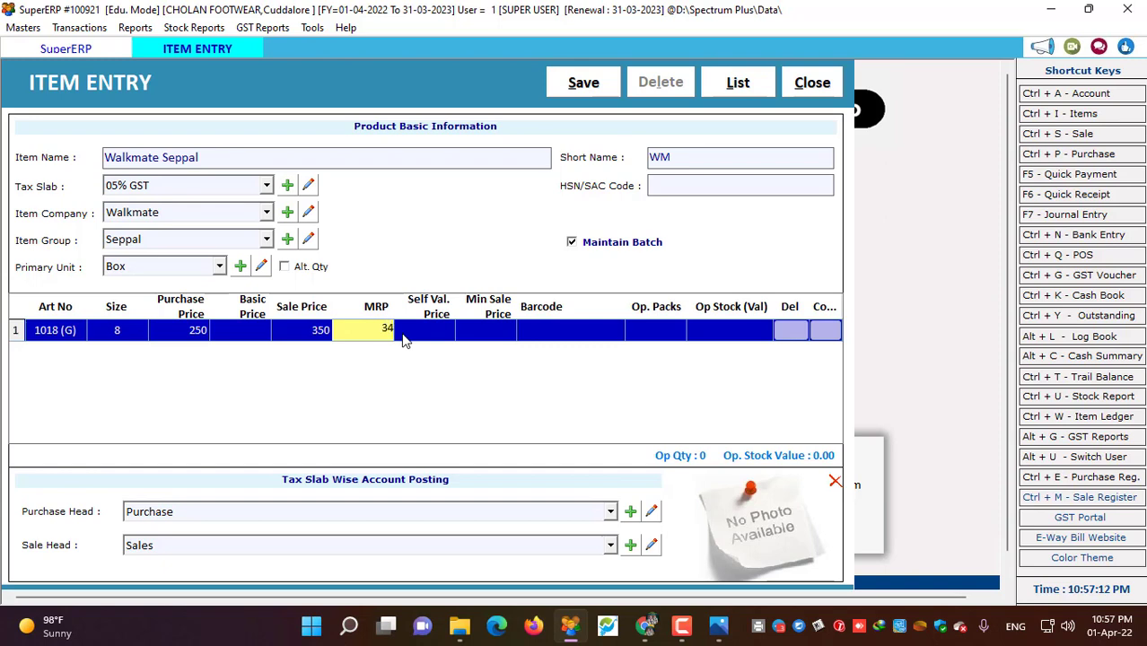
click(322, 331)
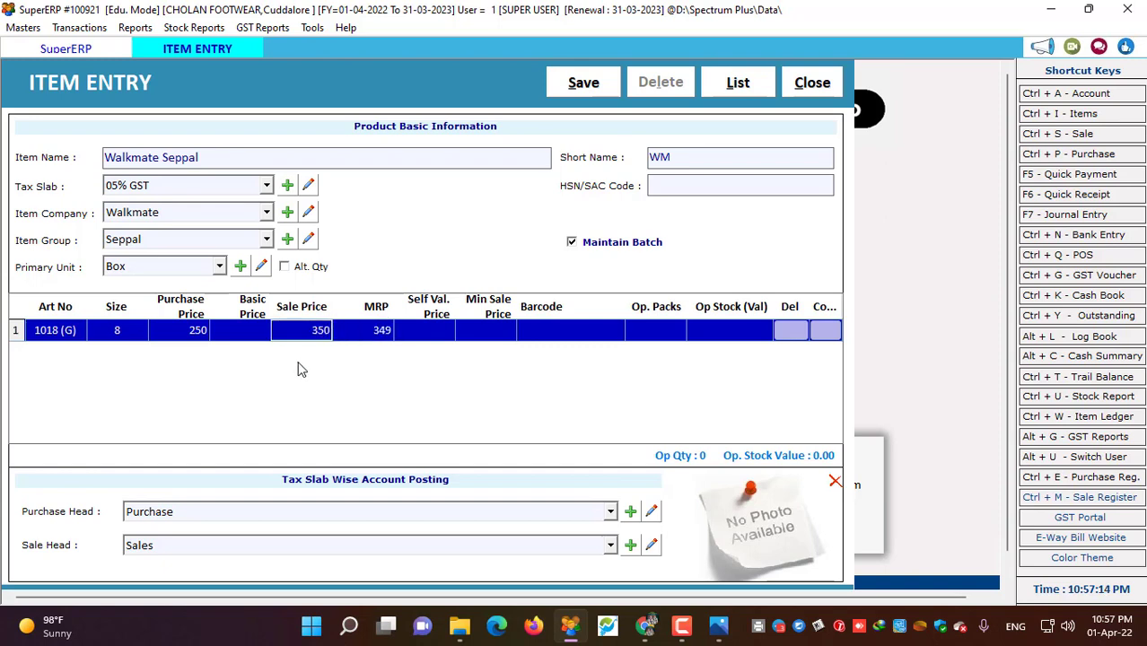
key(BackSpace)
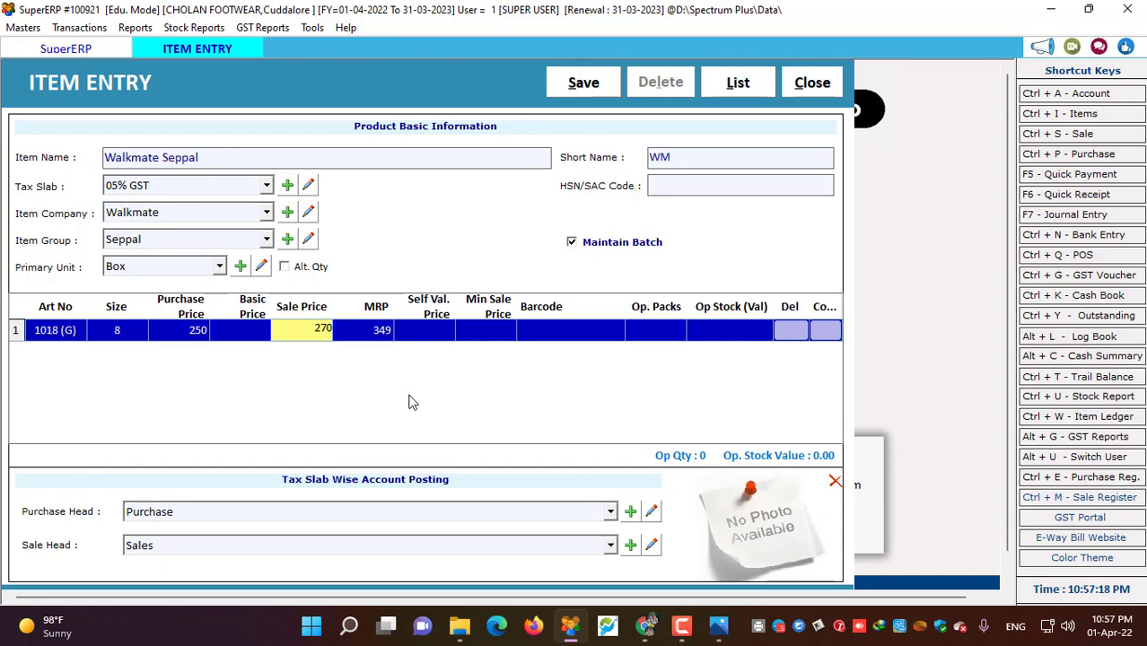
click(383, 331)
click(215, 157)
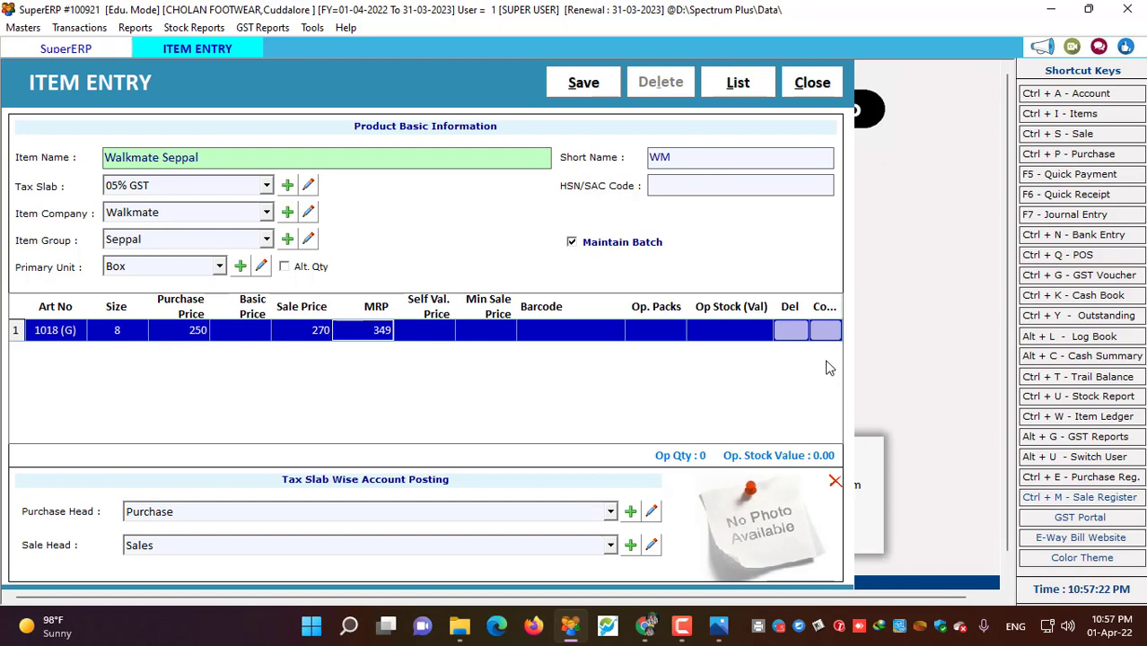
click(827, 335)
- Change row 2's article to 13 (G) and set a minimum sale price of 255
click(72, 354)
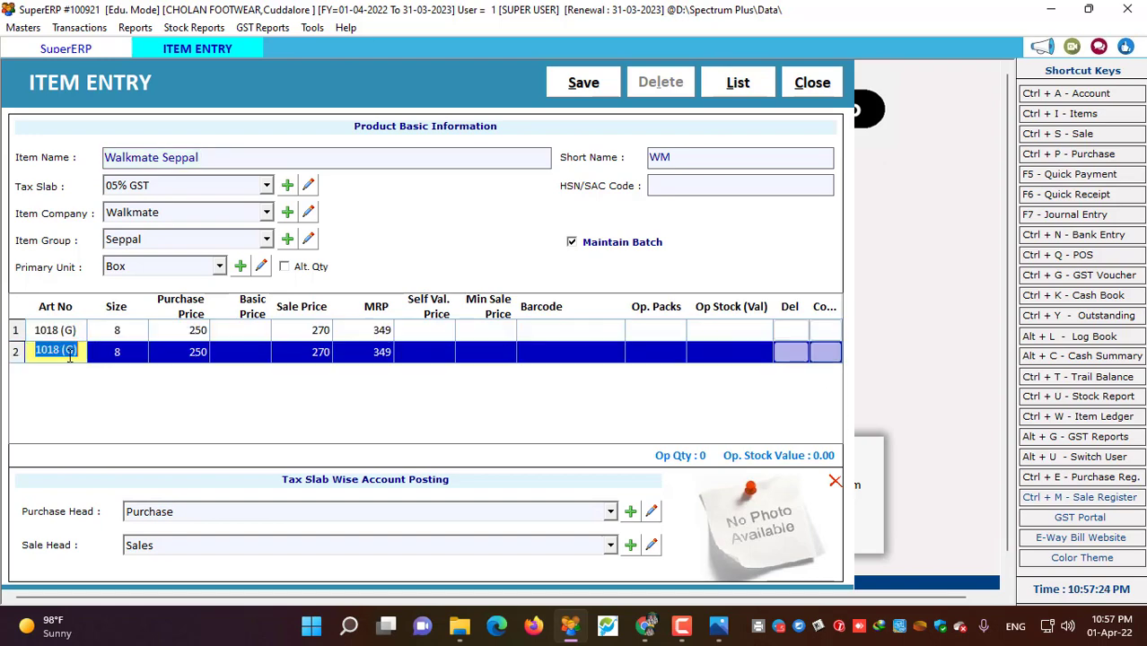
click(718, 629)
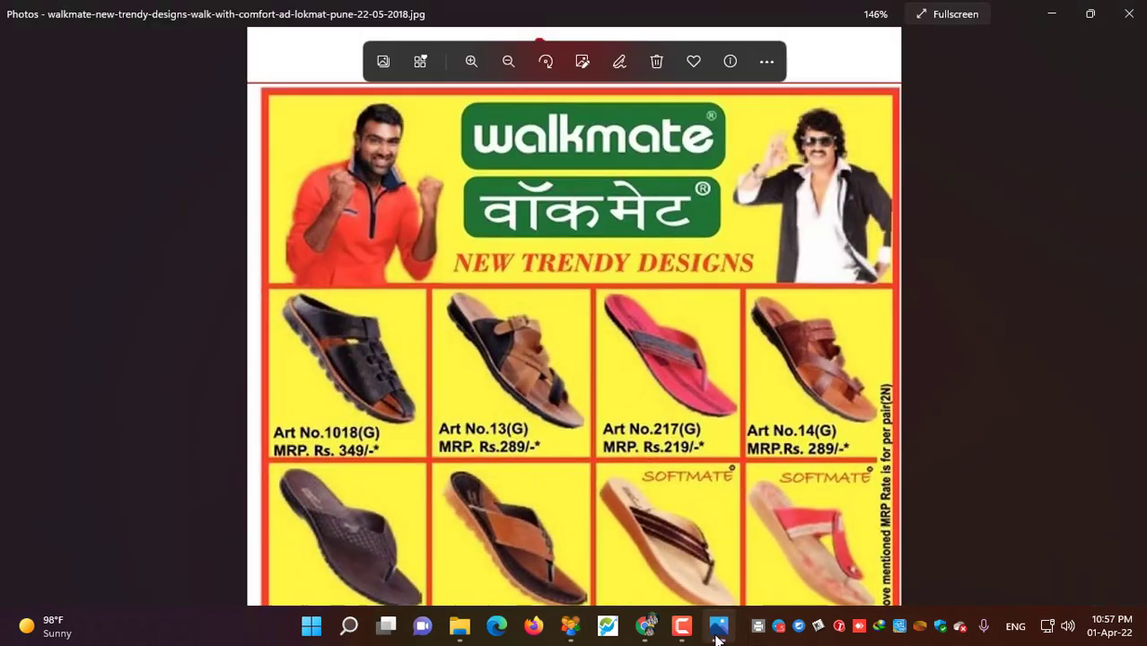
click(718, 633)
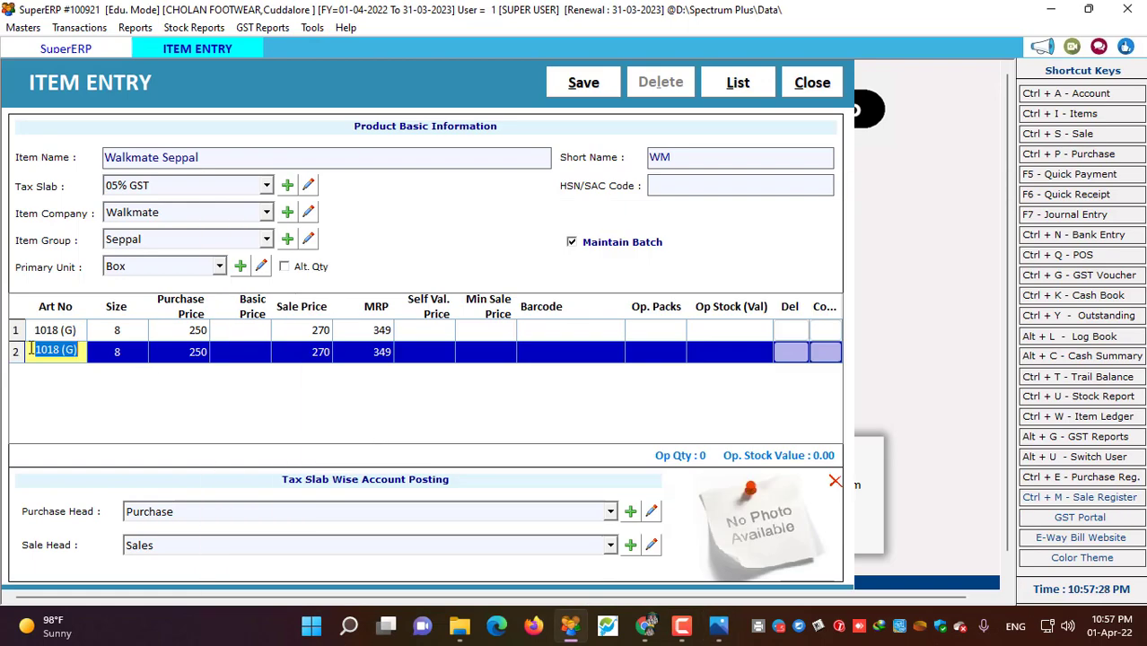
click(63, 354)
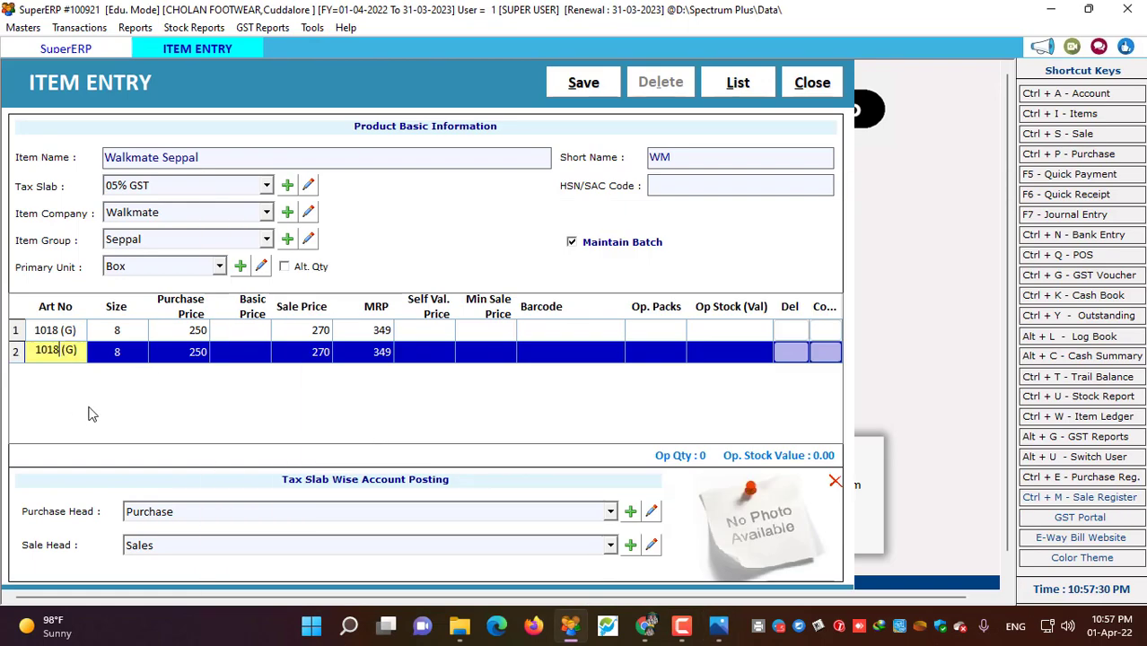
key(BackSpace)
key(BackSpace)
key(BackSpace)
text(3)
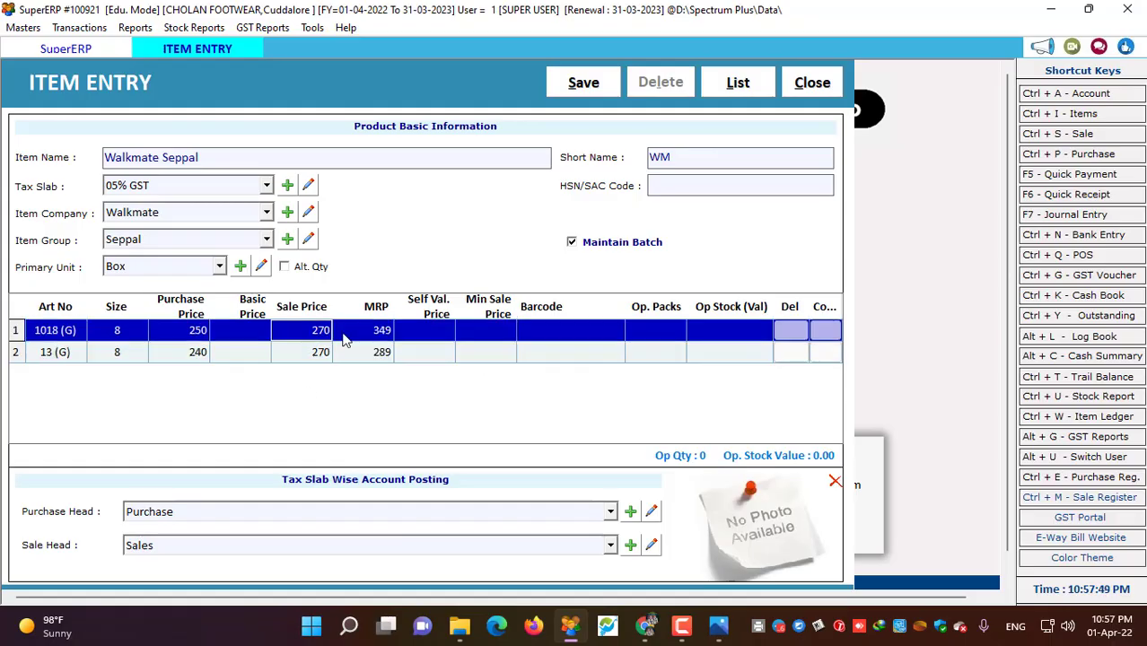
text(310)
click(493, 331)
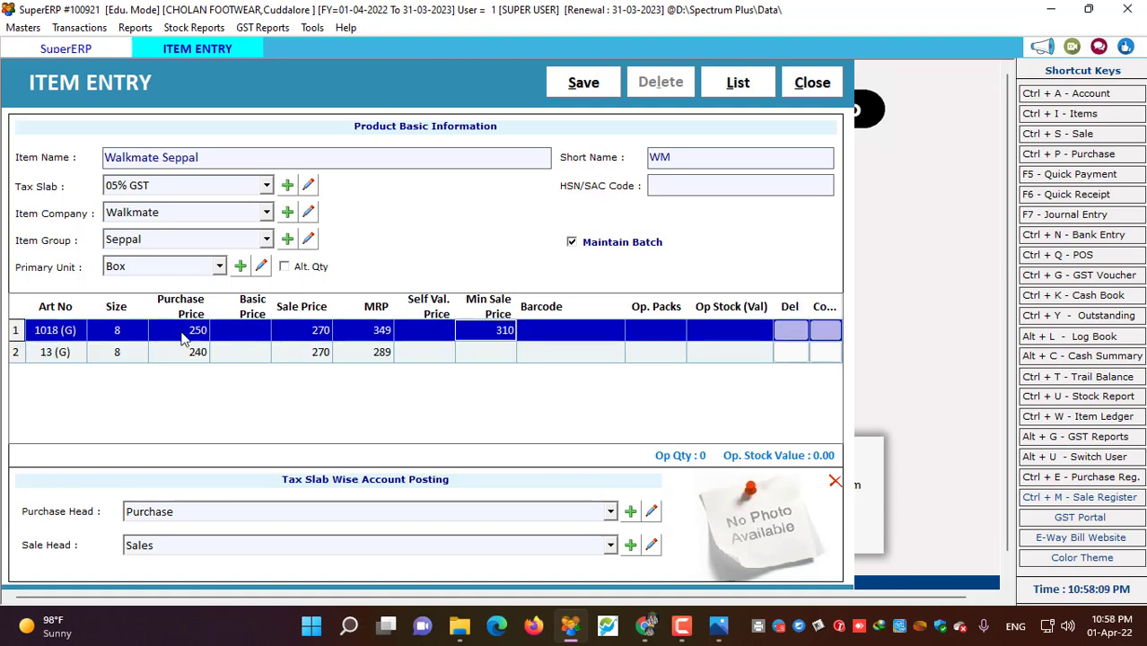
key(BackSpace)
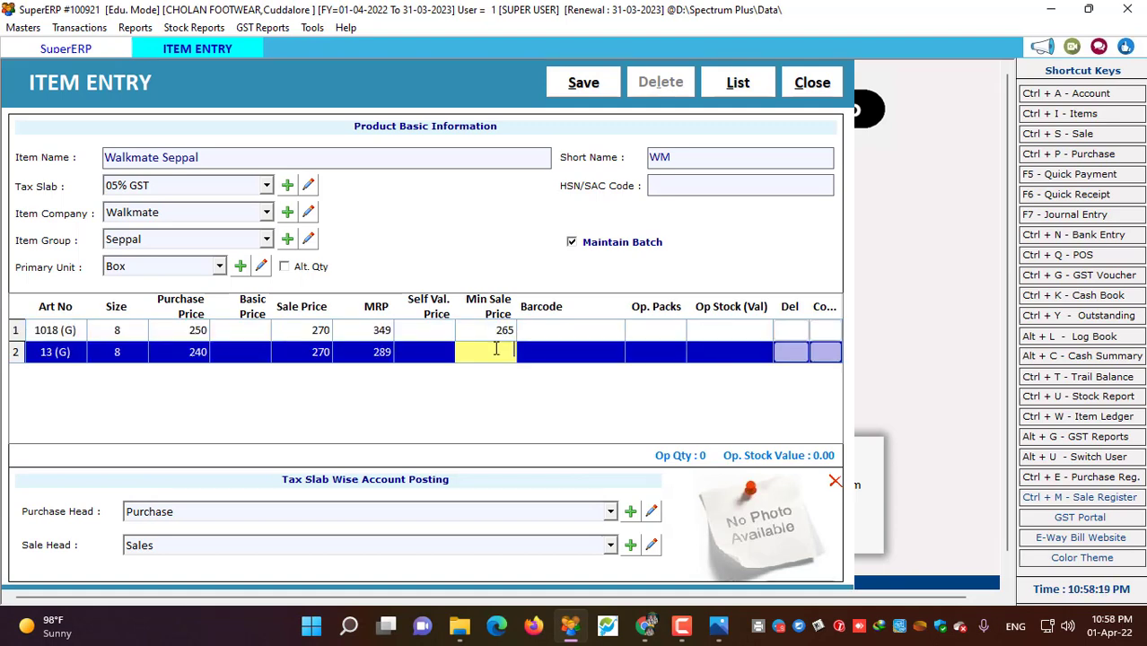
text(255)
key(Return)
- Give row 2 barcode 1023 and size 9, row 3 size 10, then save the item
click(502, 355)
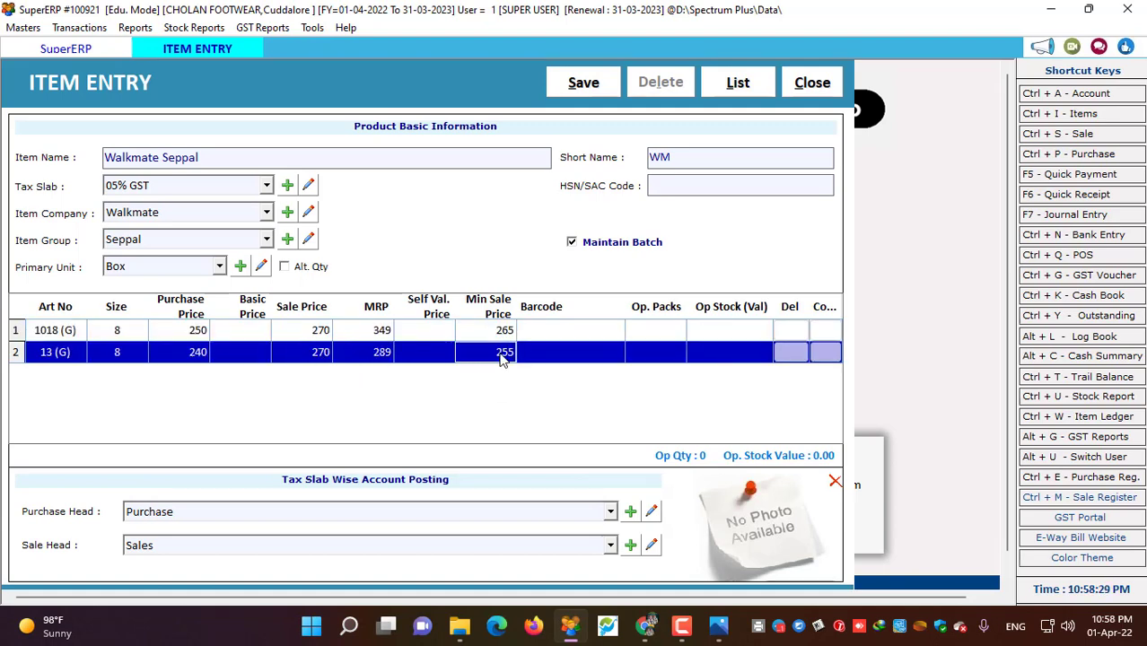
click(571, 357)
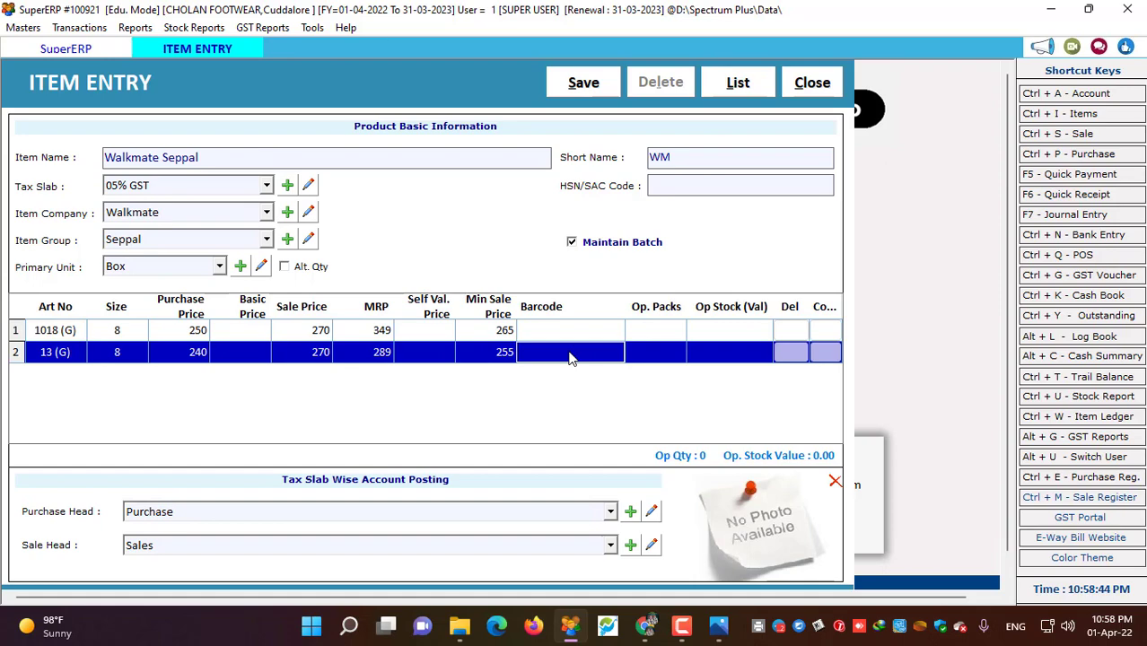
text(1023)
key(Return)
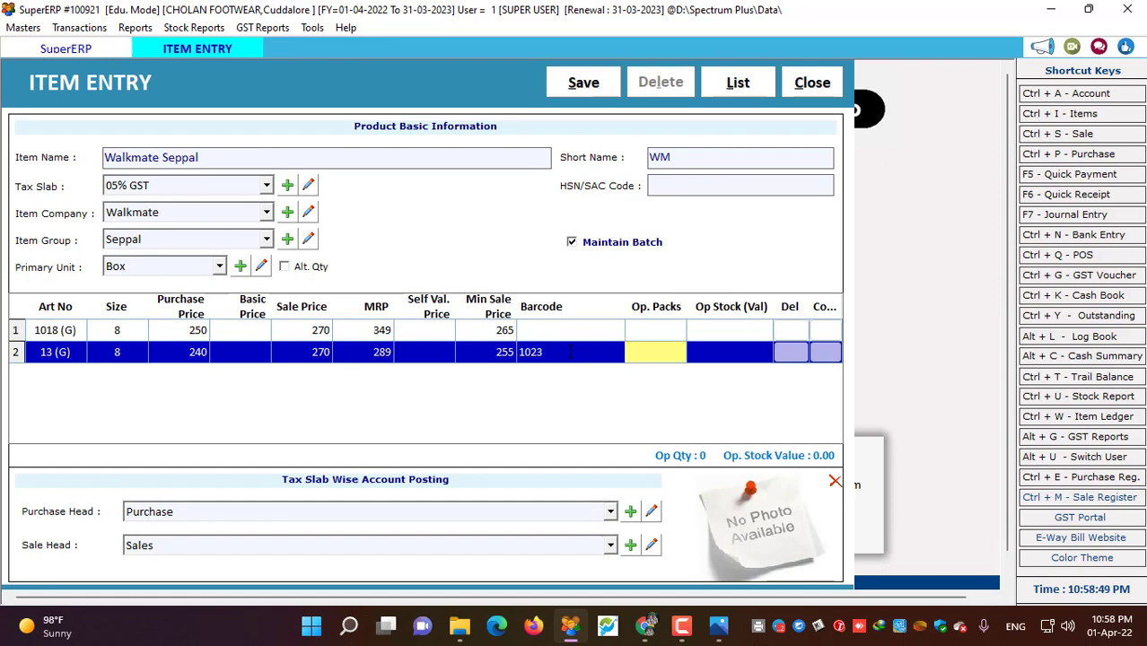
click(117, 352)
text(9)
key(Return)
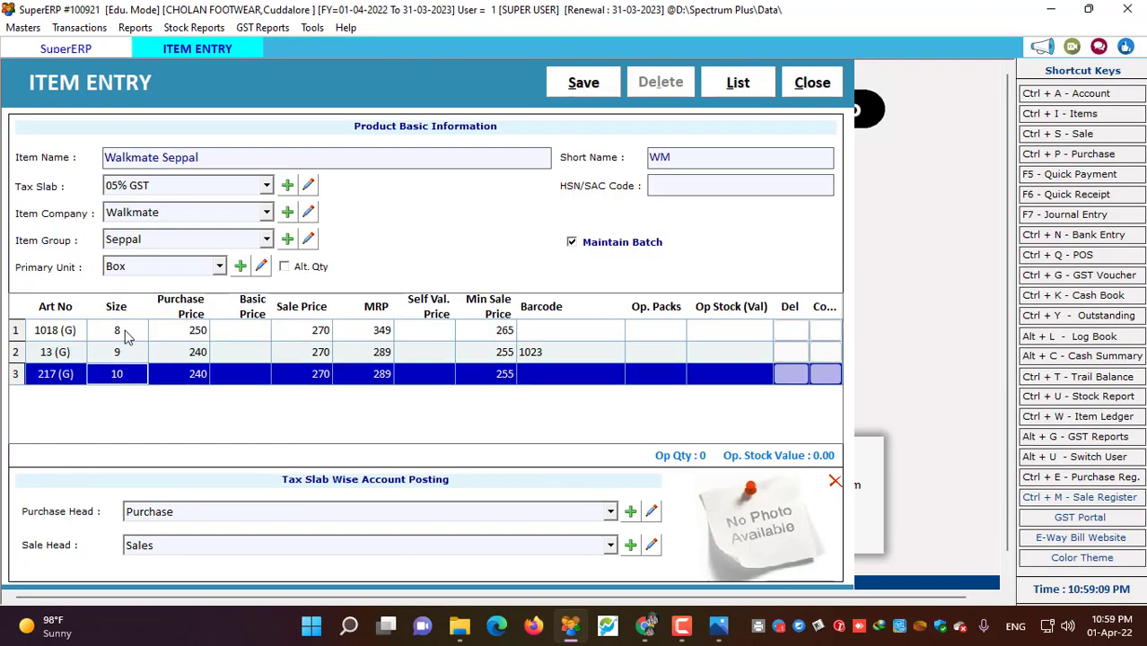
click(118, 374)
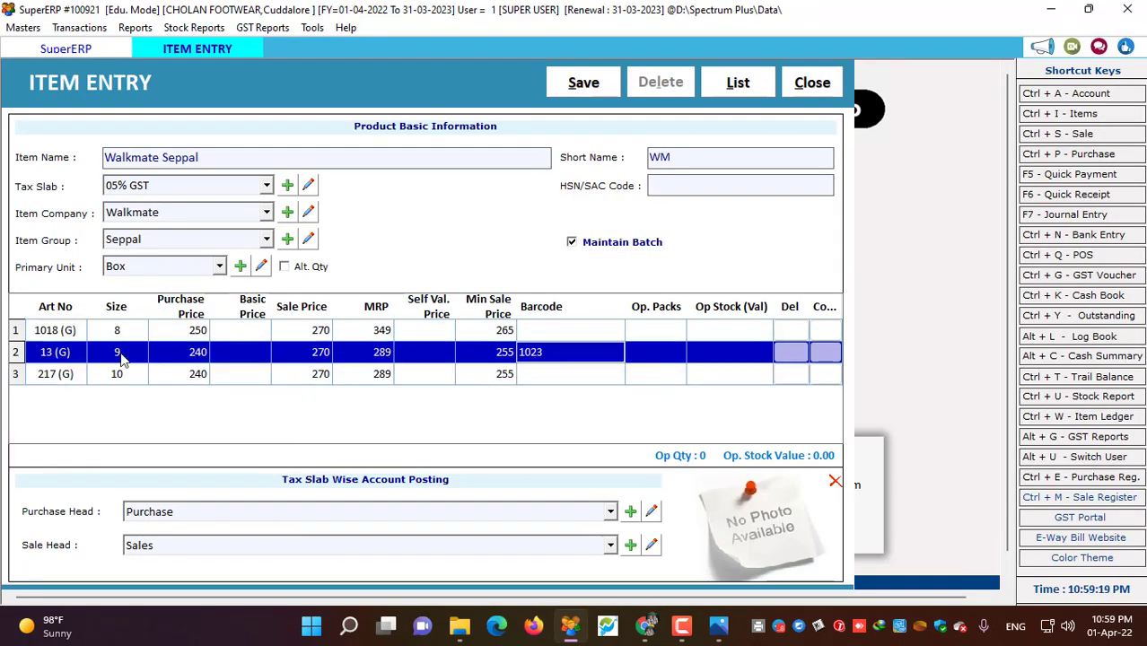
click(42, 377)
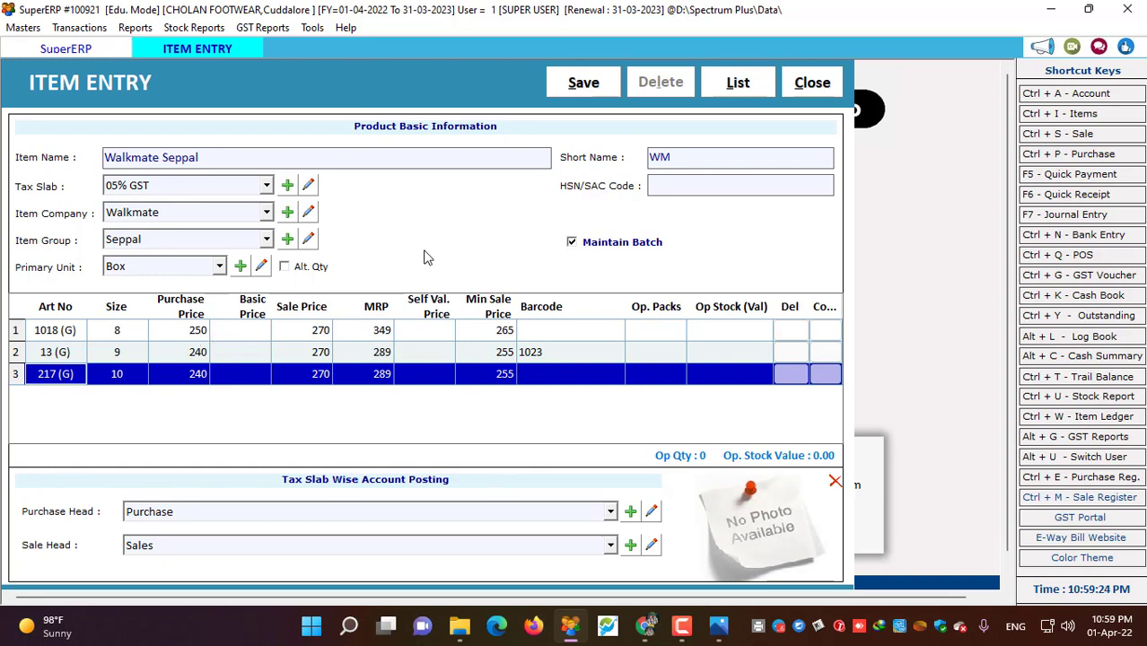
click(583, 82)
click(650, 363)
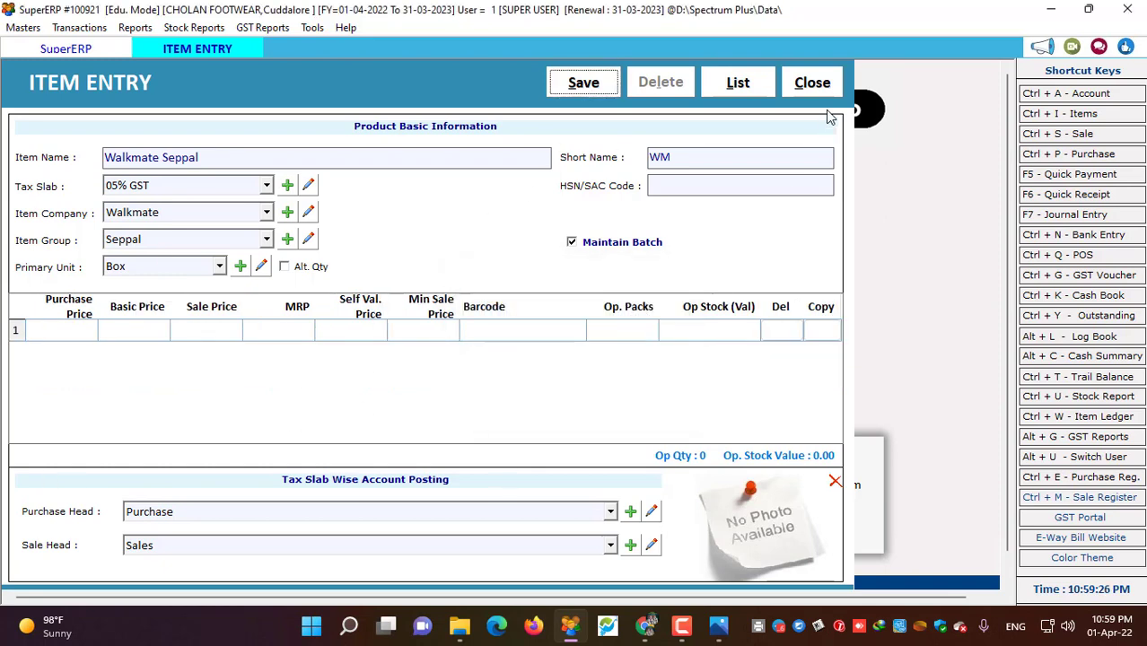
- Expand sub items in the Item List to see 217 (G), 13 (G) and 1018 (G), then close it
click(812, 83)
click(1059, 113)
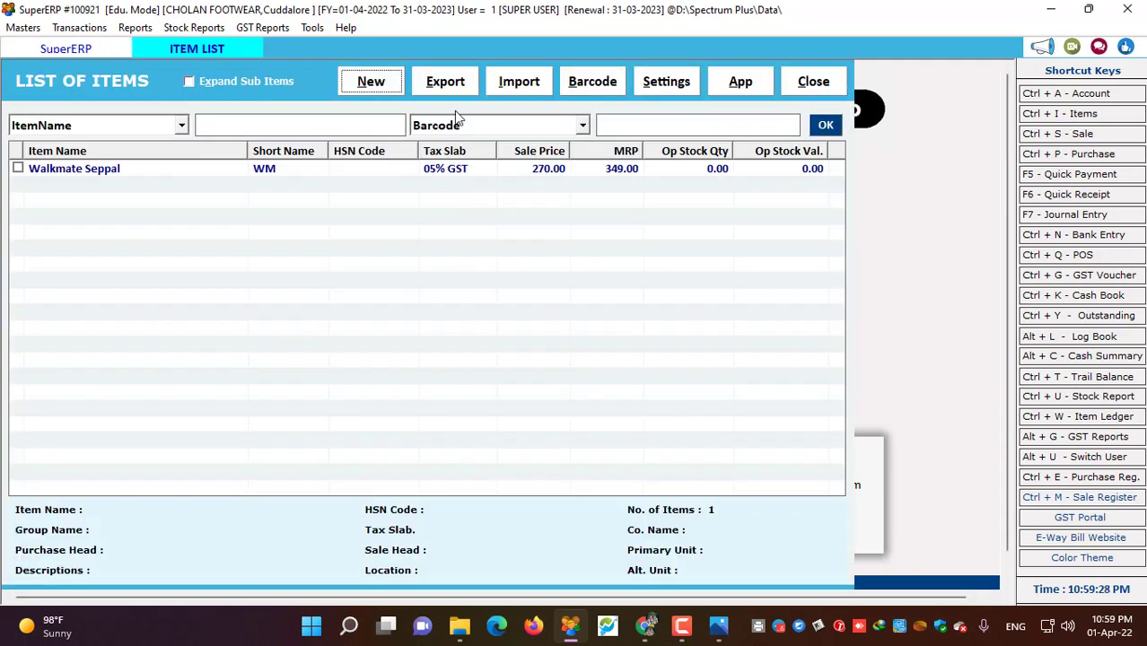
click(190, 81)
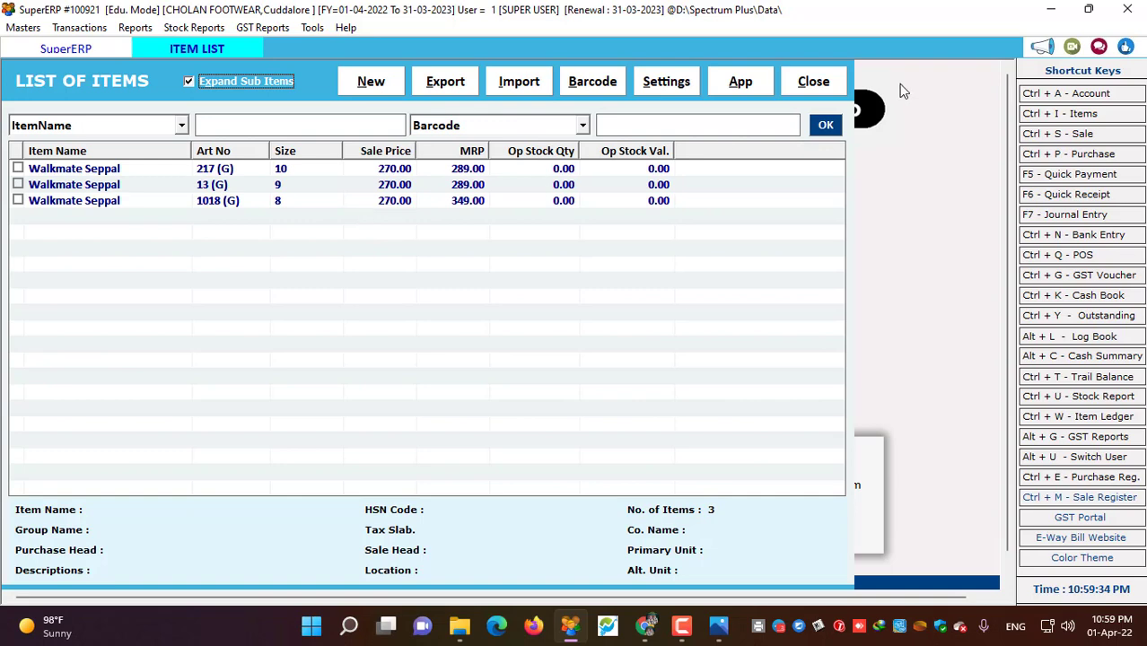
click(821, 83)
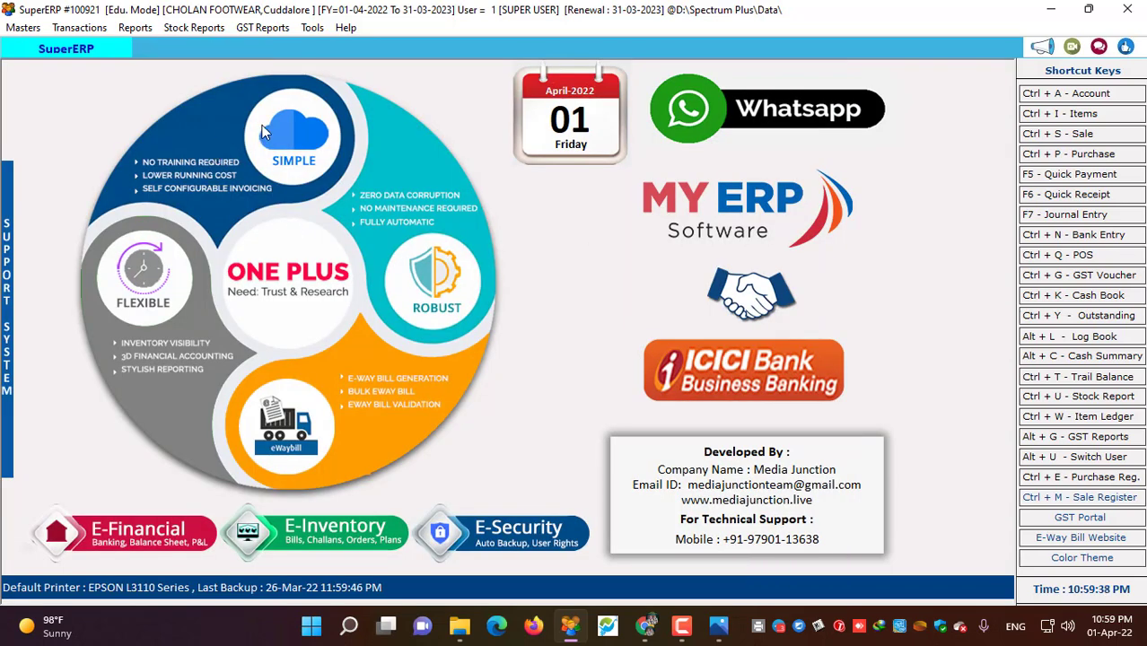
- Start a new sale bill on Credit terms and open a blank Create Account form for the party
click(93, 28)
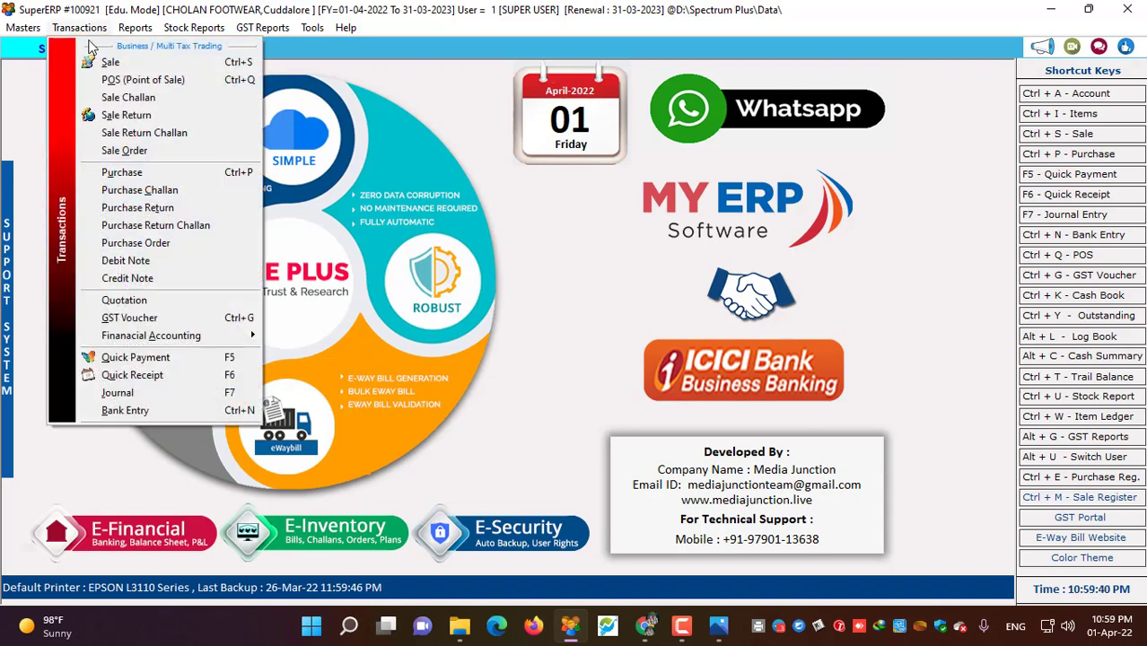
click(109, 62)
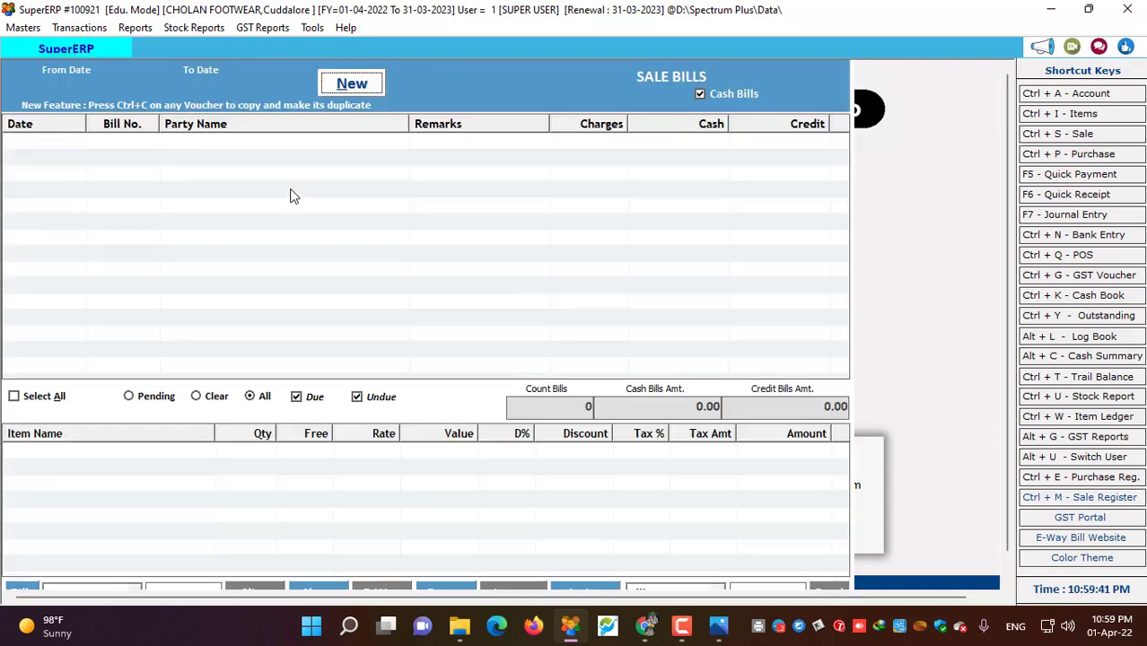
click(364, 88)
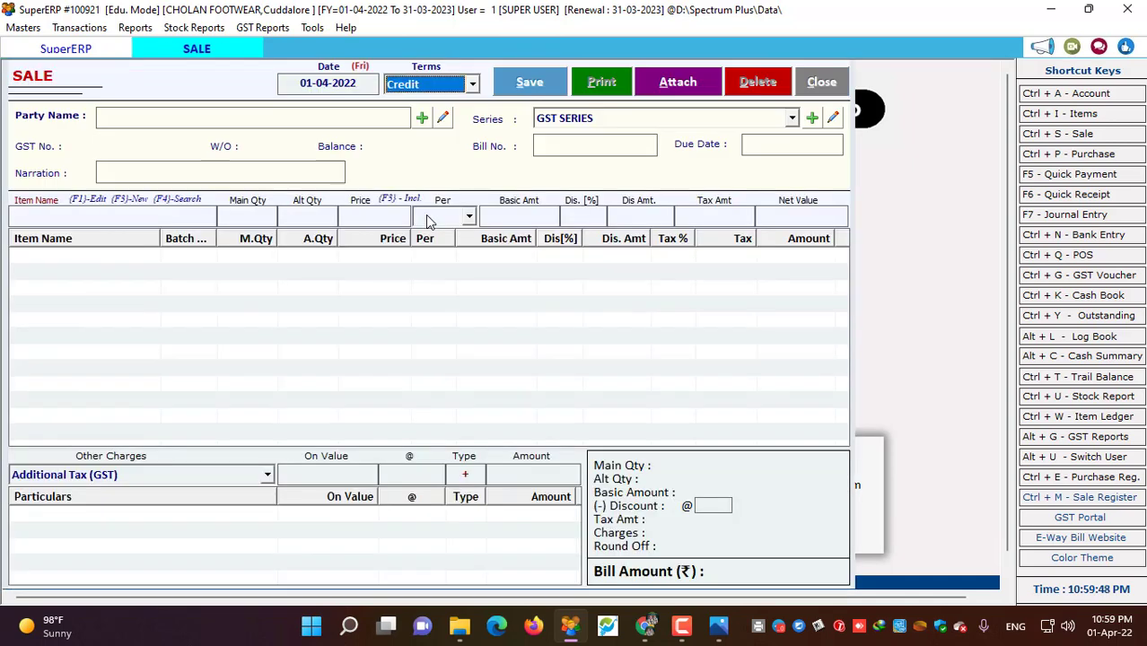
key(Up)
key(Down)
key(Return)
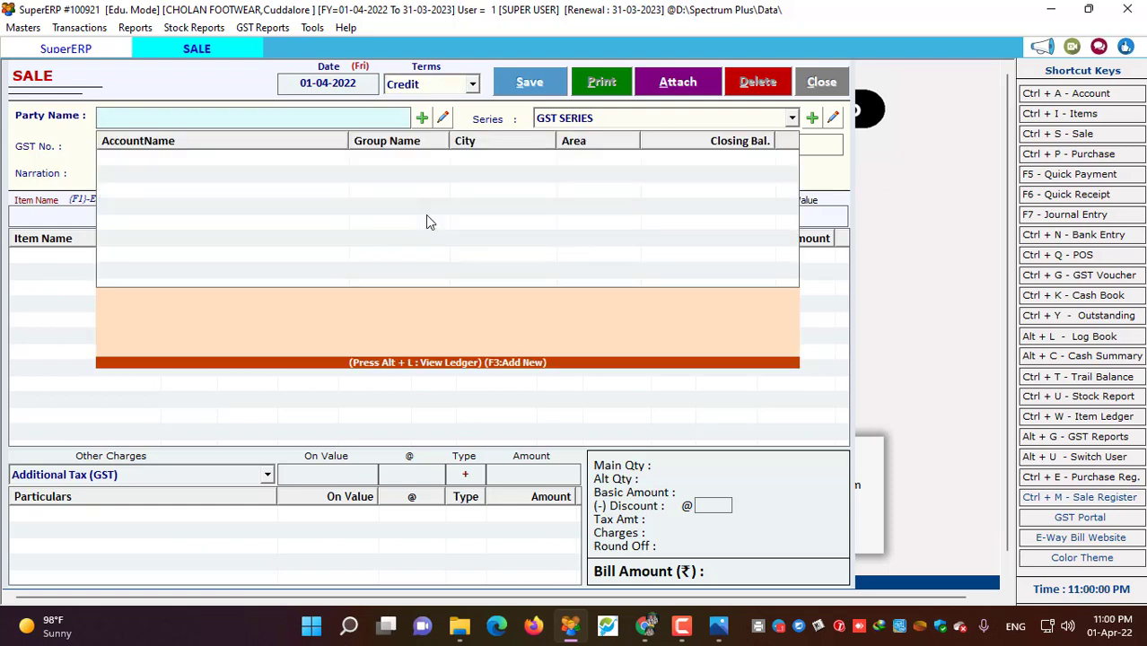
key(F3)
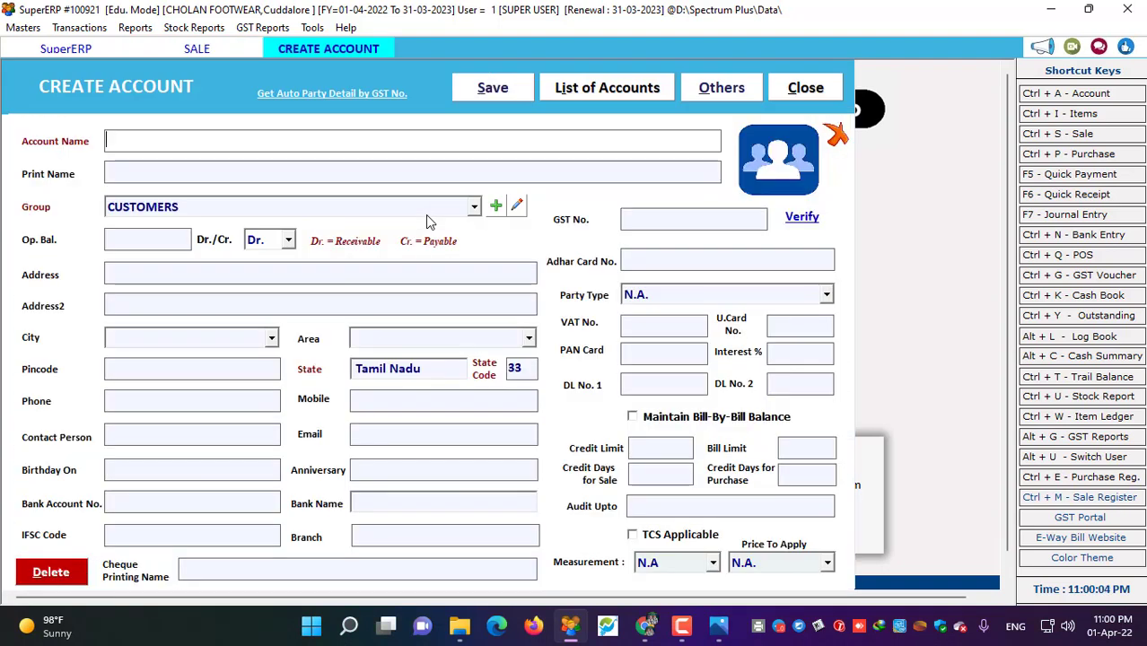
- Create account MANNAN FOOTWEAR with the customer's mobile number and make it the party under GST SERIES
text(MANN)
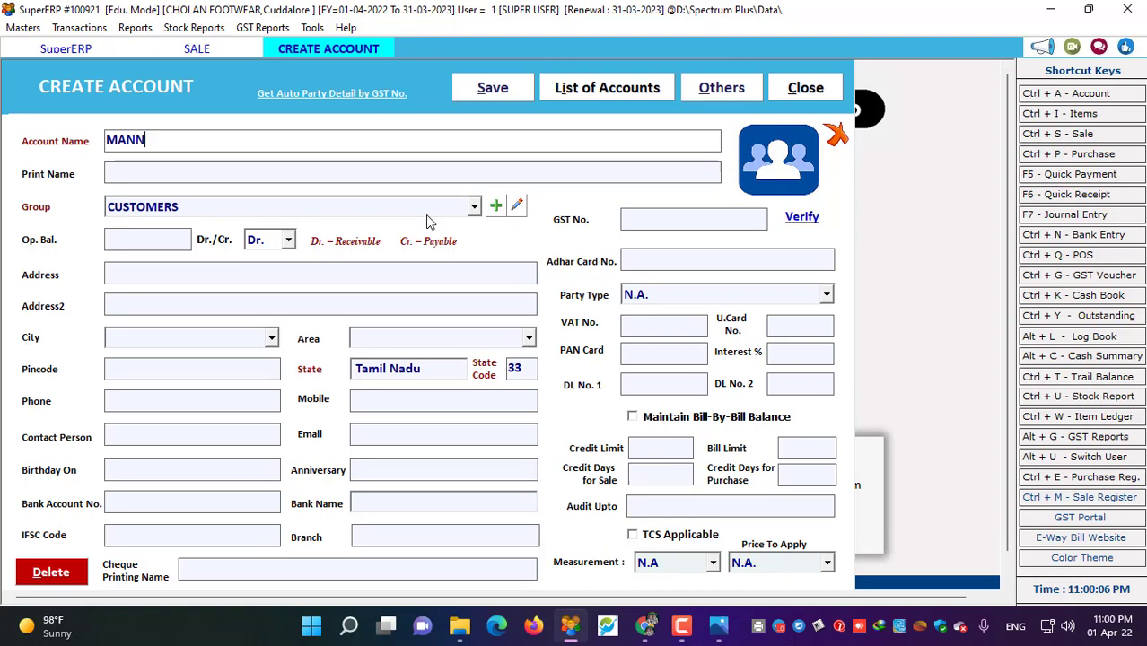
text(AN FOOTWEAR)
key(Return)
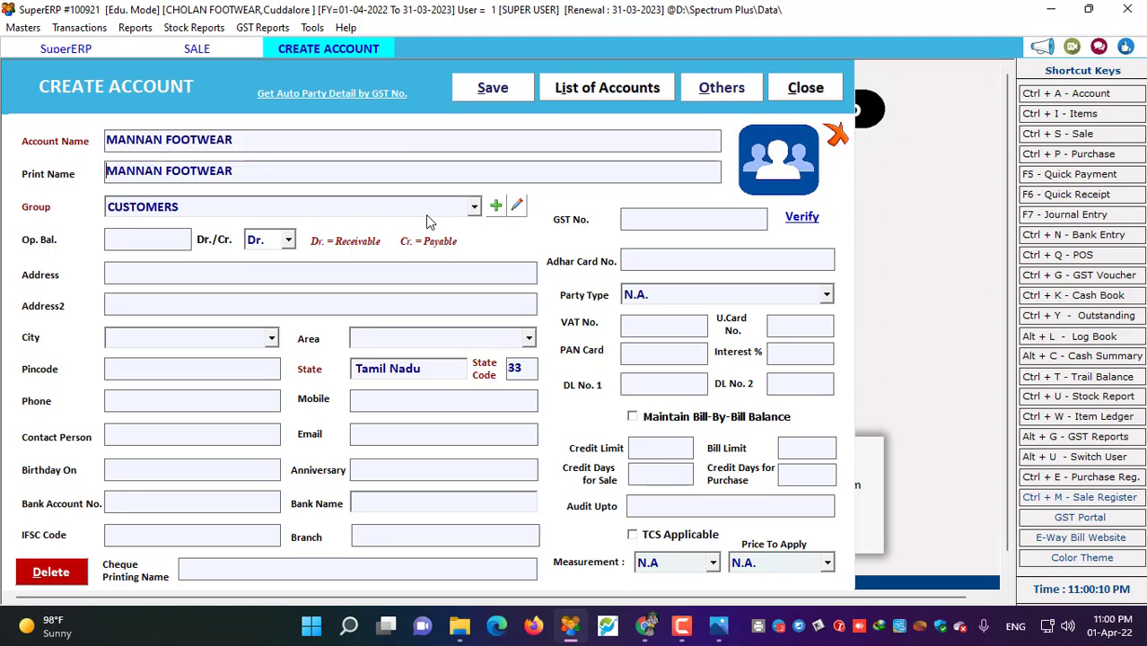
click(435, 405)
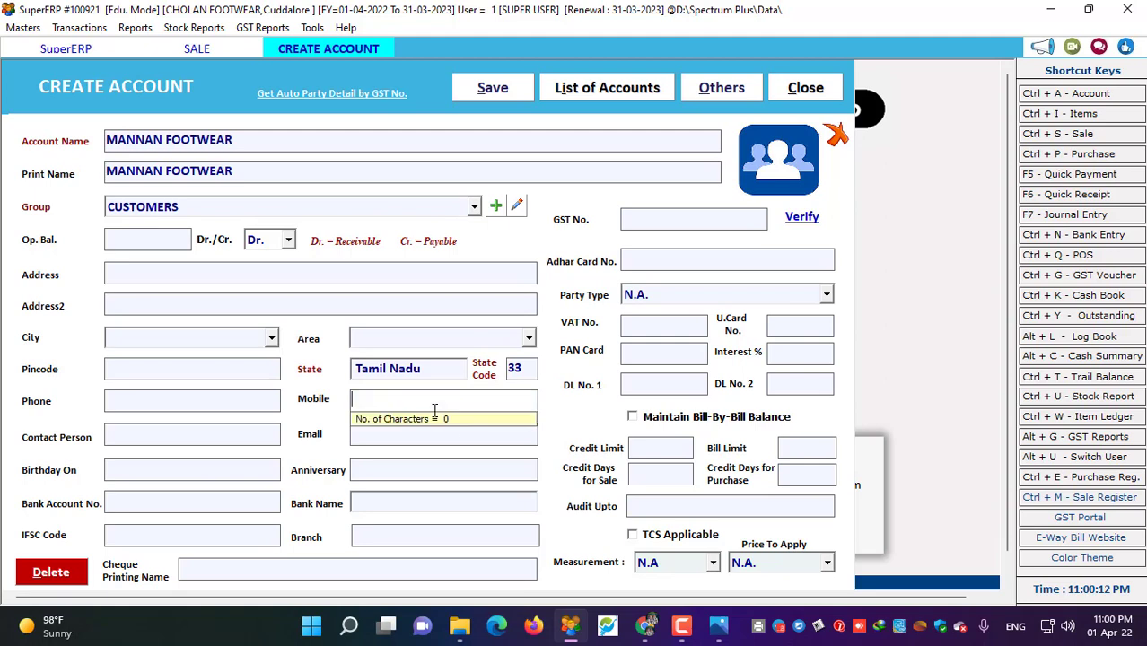
click(476, 90)
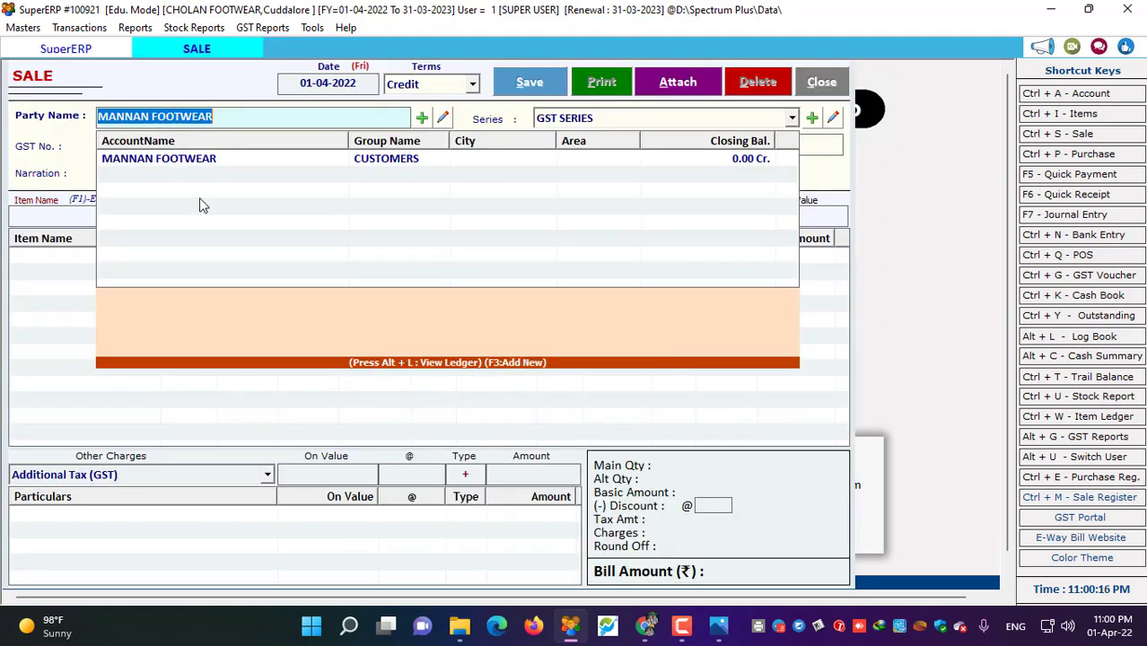
key(Return)
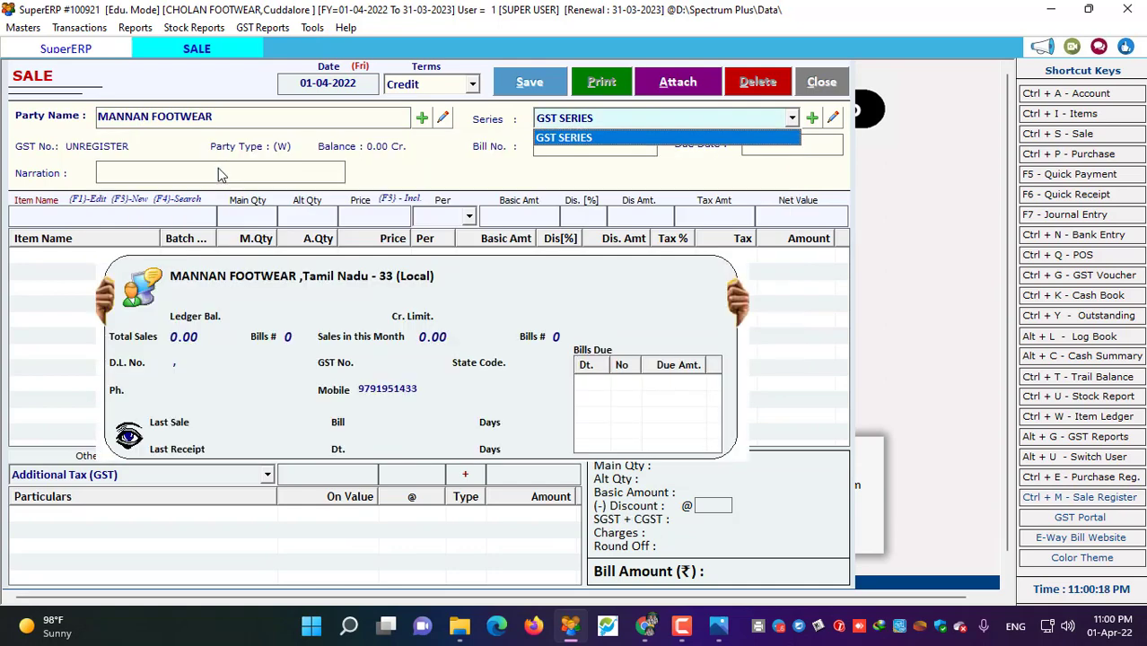
click(579, 136)
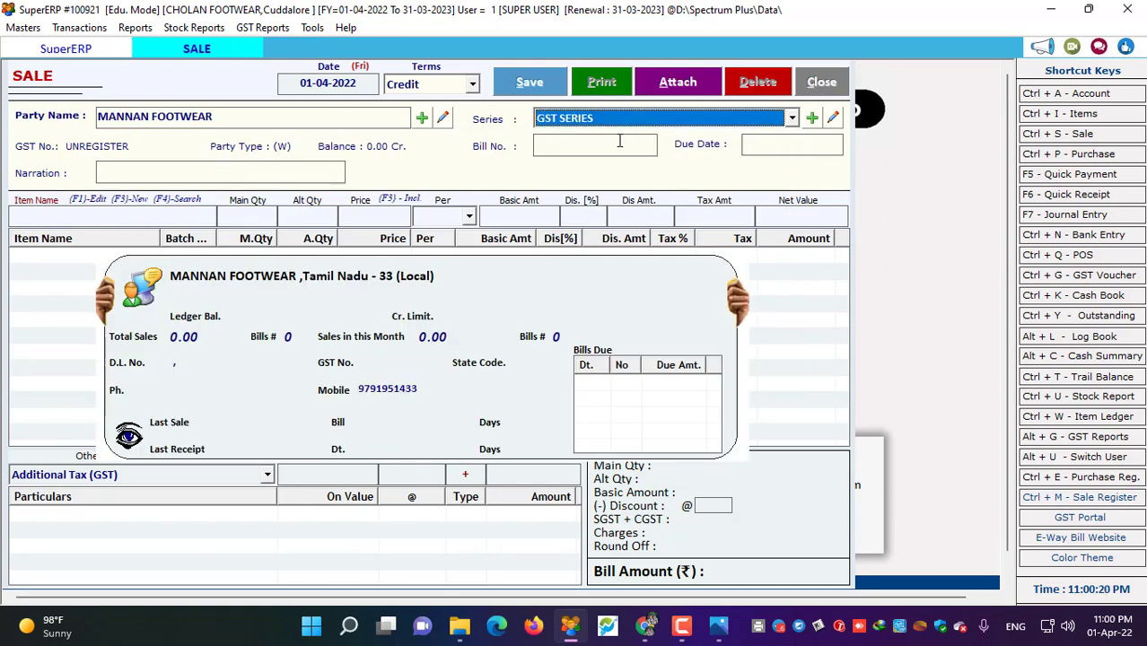
- Set the GST SERIES sale type's taxation to Tax Inclusive
click(832, 120)
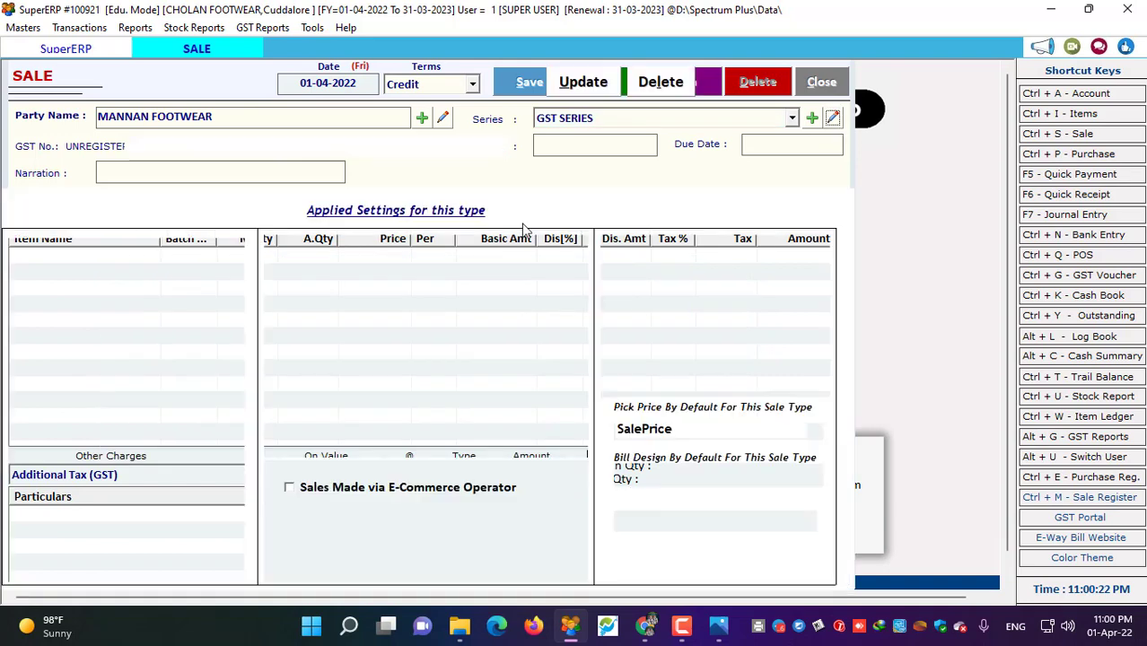
click(72, 305)
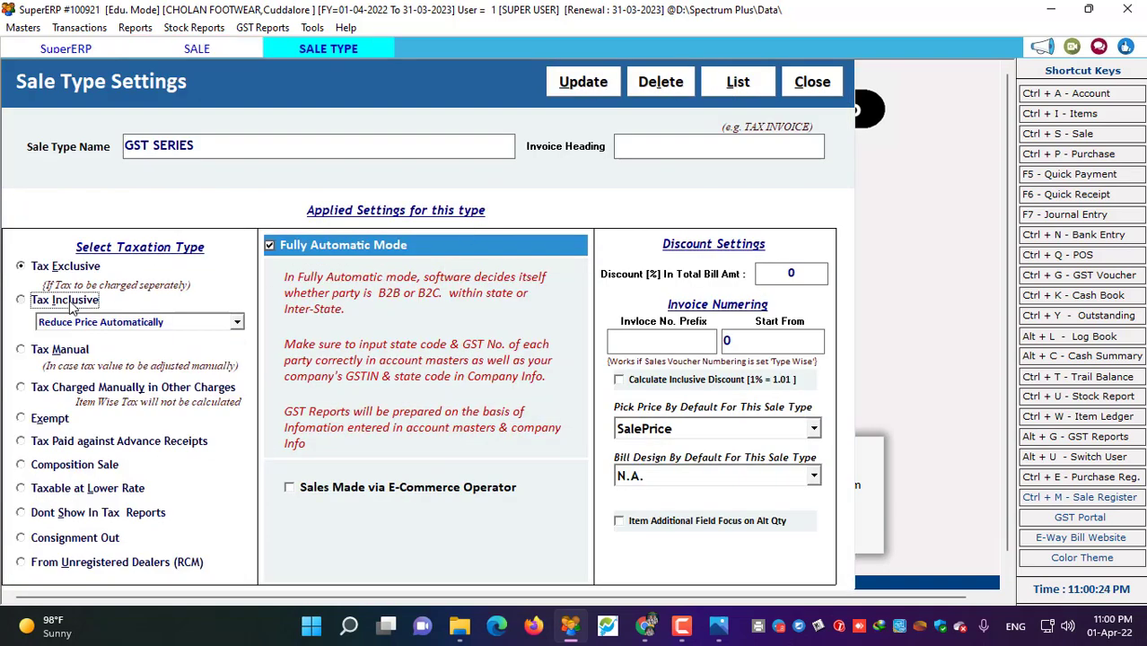
click(73, 305)
click(36, 476)
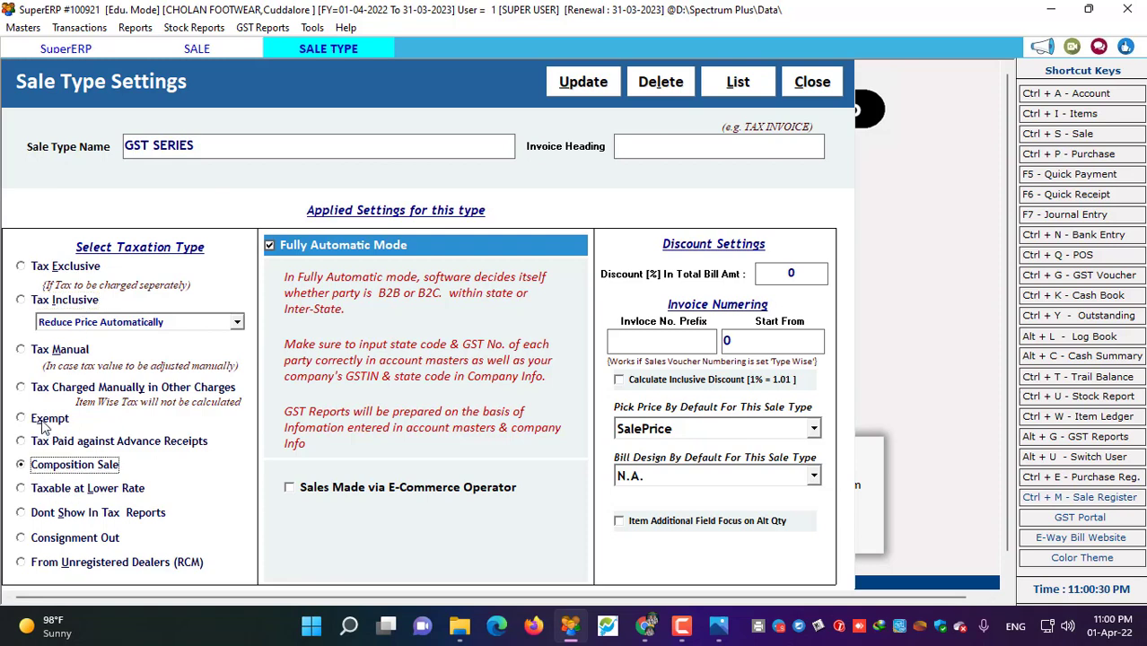
click(42, 425)
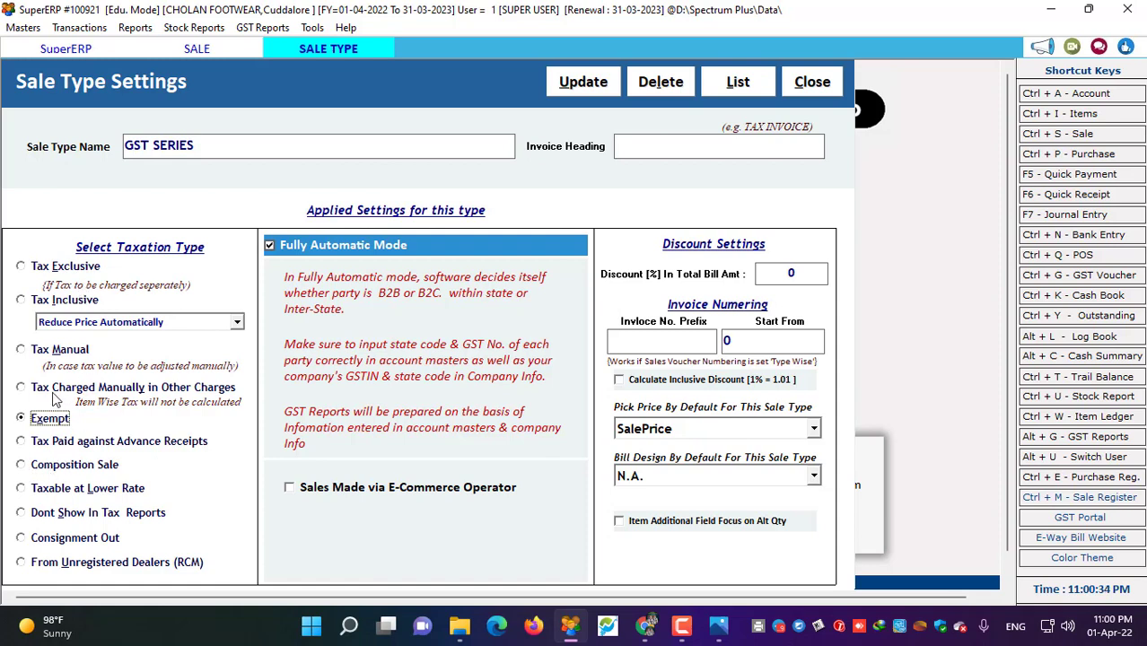
click(29, 306)
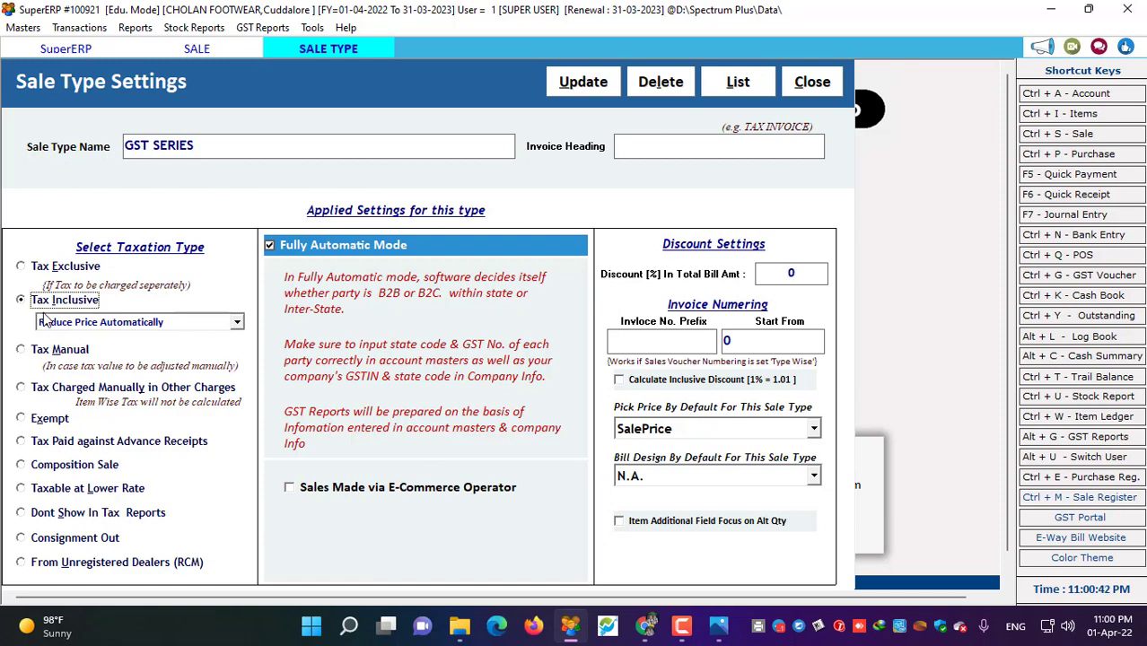
- Give GST SERIES the invoice prefix CF/22-23/ and update the sale type
drag(192, 145, 59, 126)
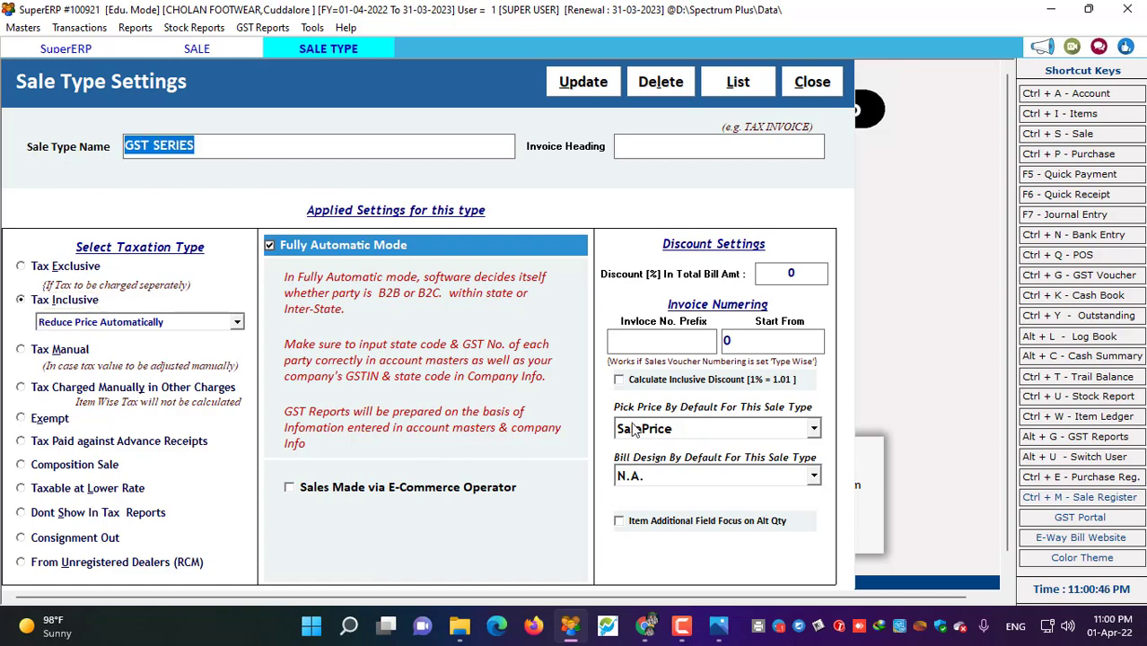
click(636, 342)
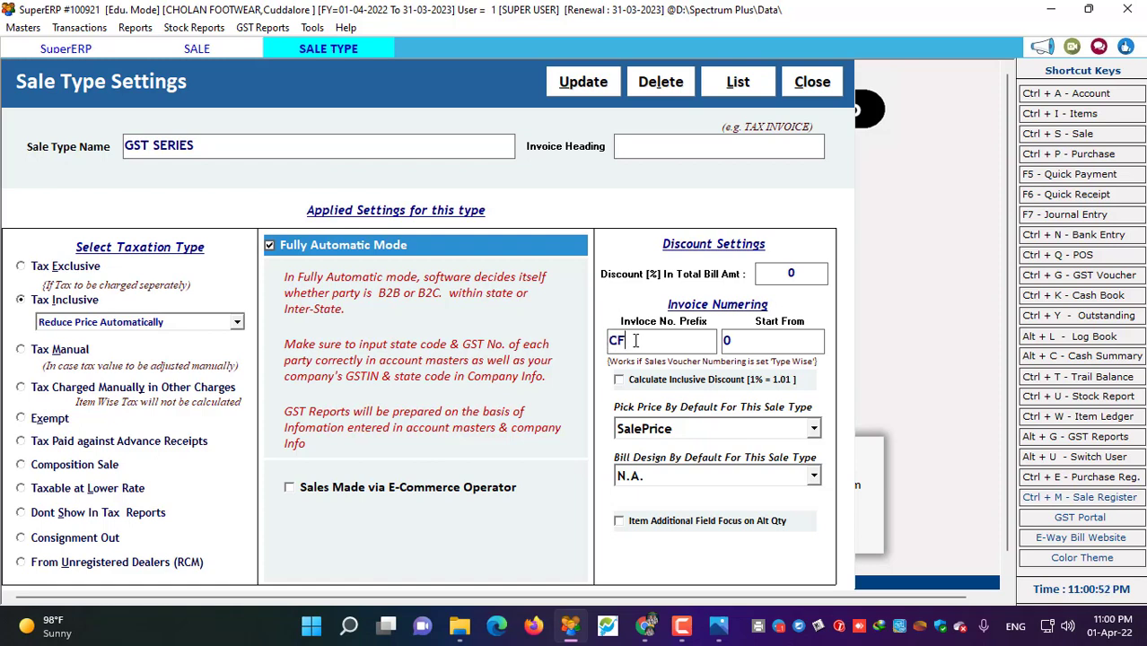
text(CF/22-23/)
key(shift+Home)
key(End)
double_click(685, 340)
click(685, 339)
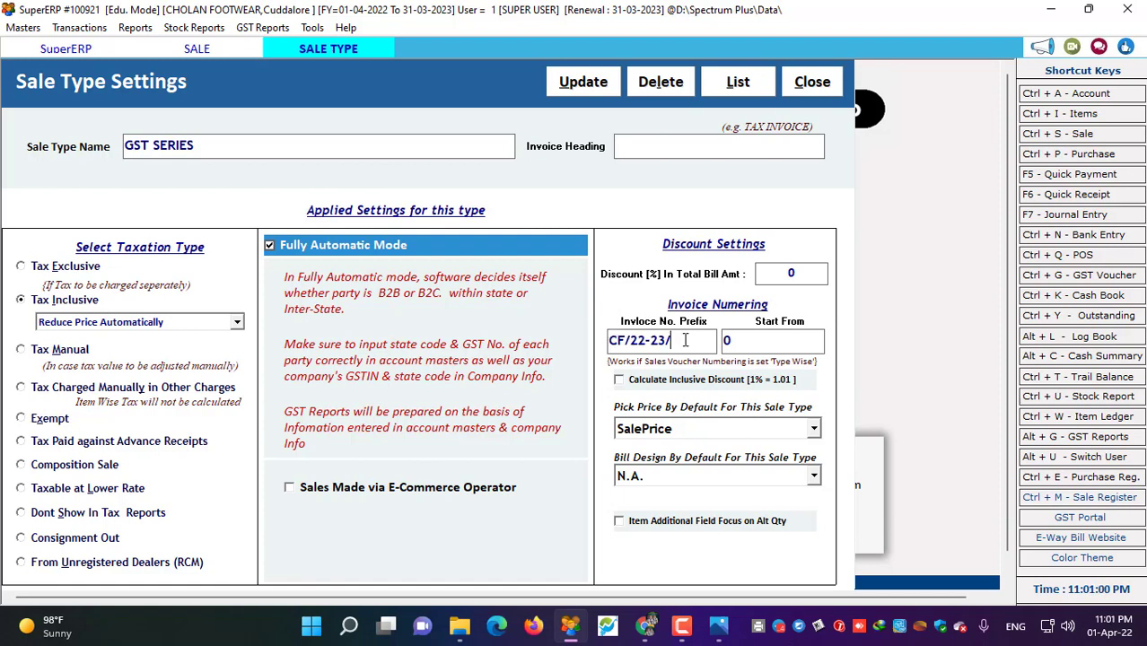
key(alt+u)
click(632, 368)
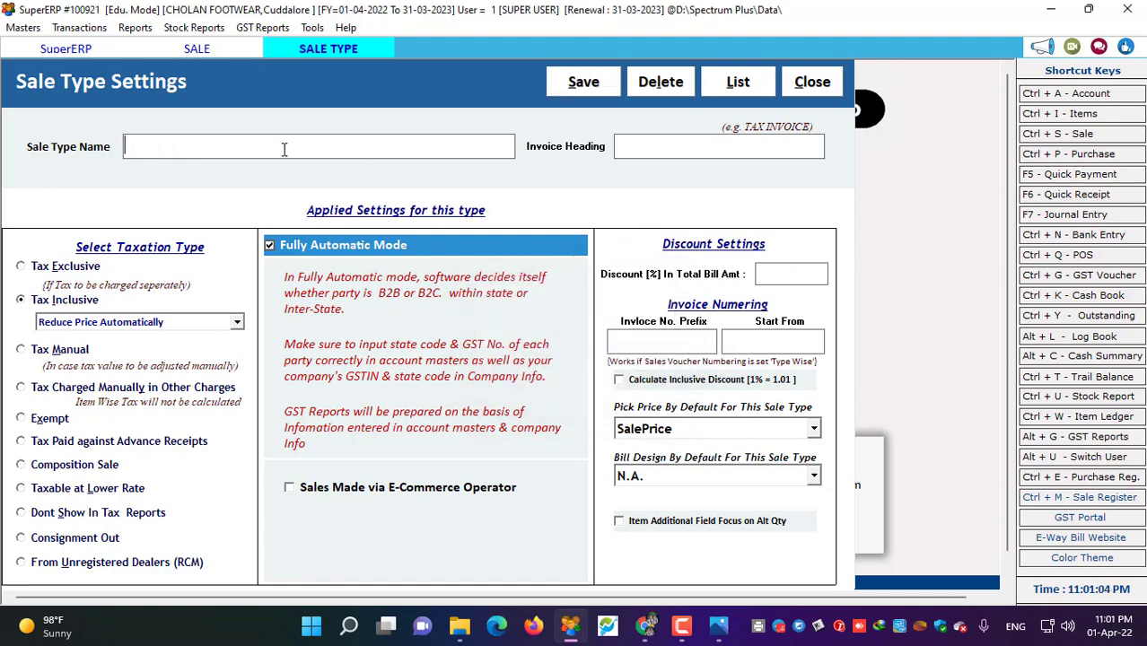
- Define a tax-exempt sale type NON GST with invoice prefix CFN/22-23/ starting at 0
text(NON GST)
click(28, 423)
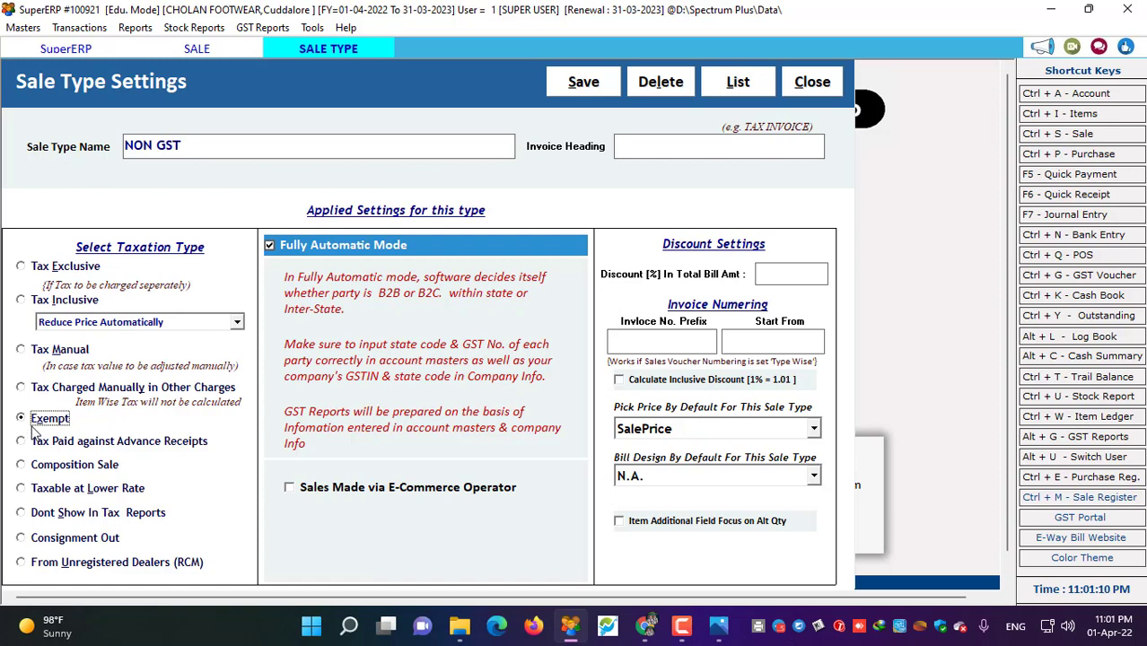
click(637, 344)
text(CD)
text(N)
text(/21)
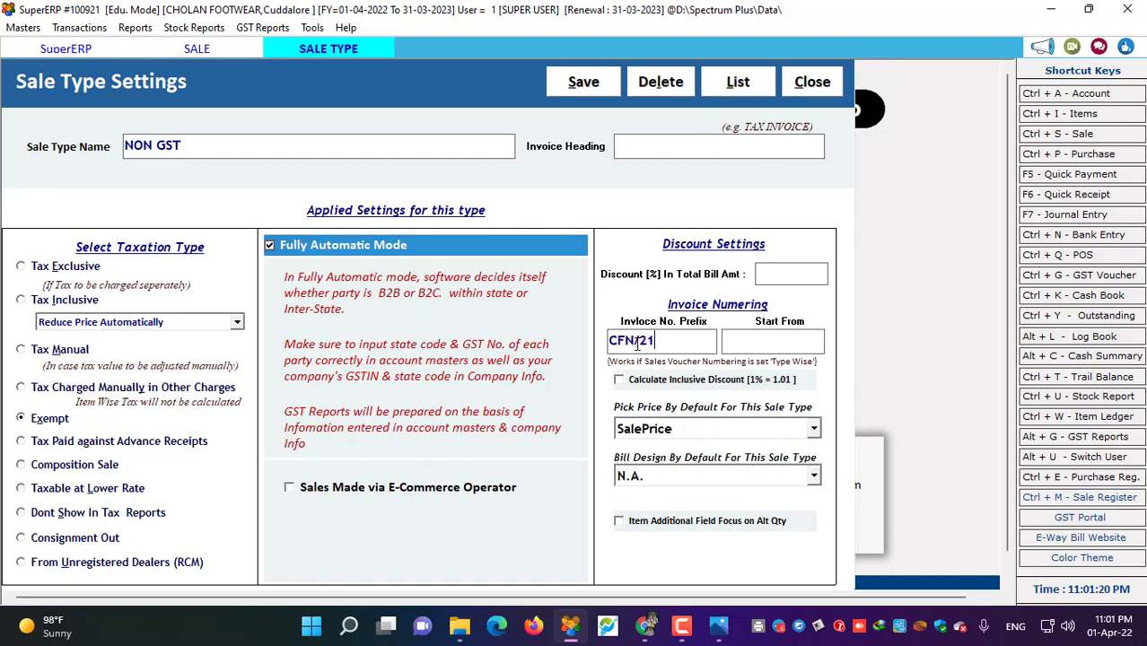
text(-22)
text(2-2)
text(3/)
click(777, 343)
text(0)
- Set NON GST's default price to SalePrice and its bill design to GST Composition
drag(181, 149, 2, 149)
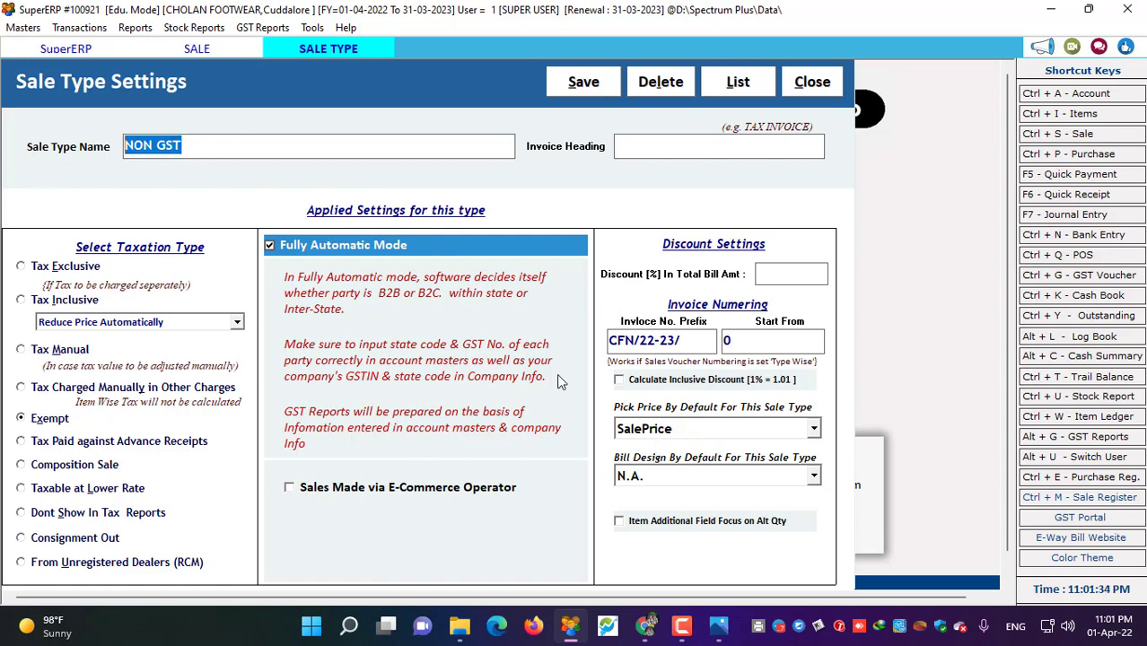
click(665, 431)
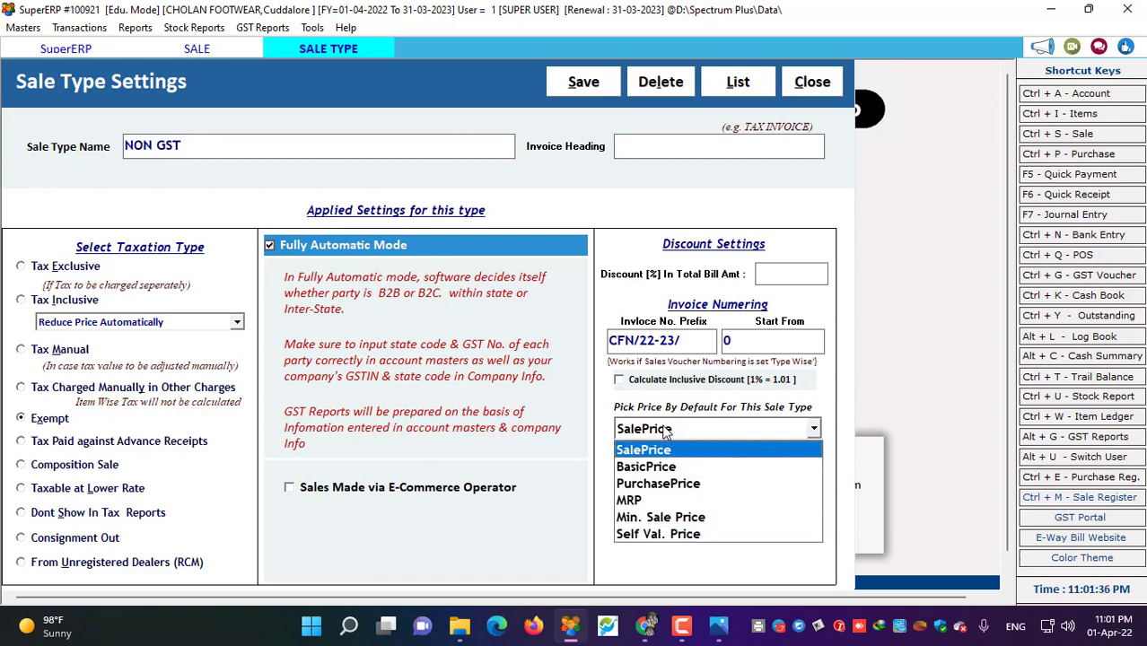
click(665, 430)
click(665, 431)
click(669, 429)
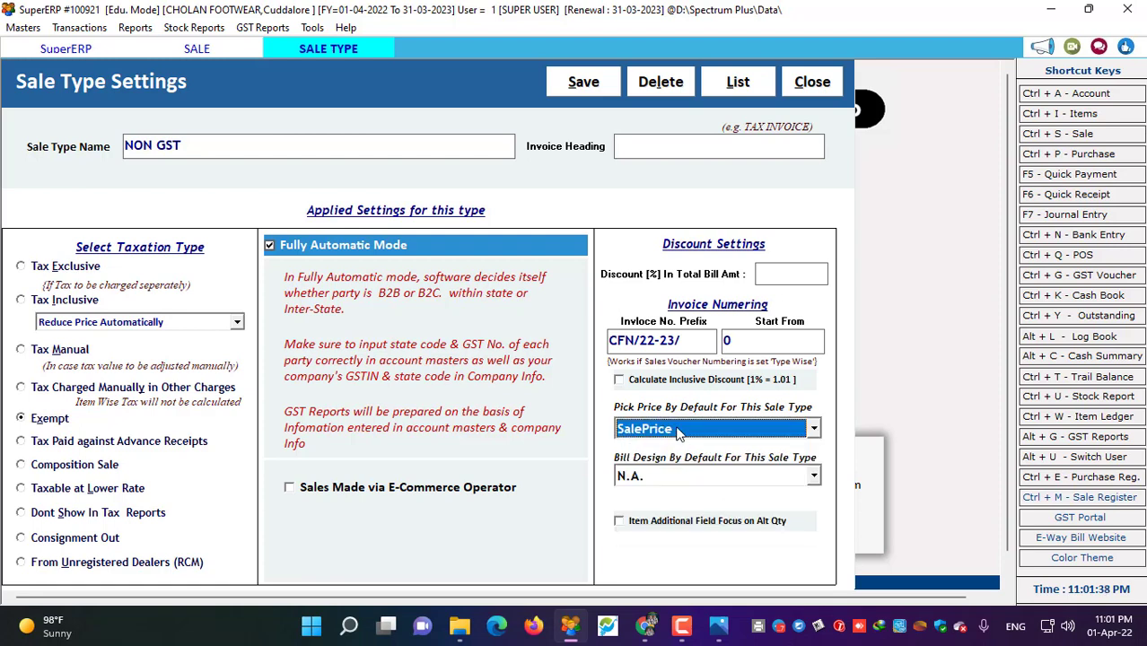
click(669, 431)
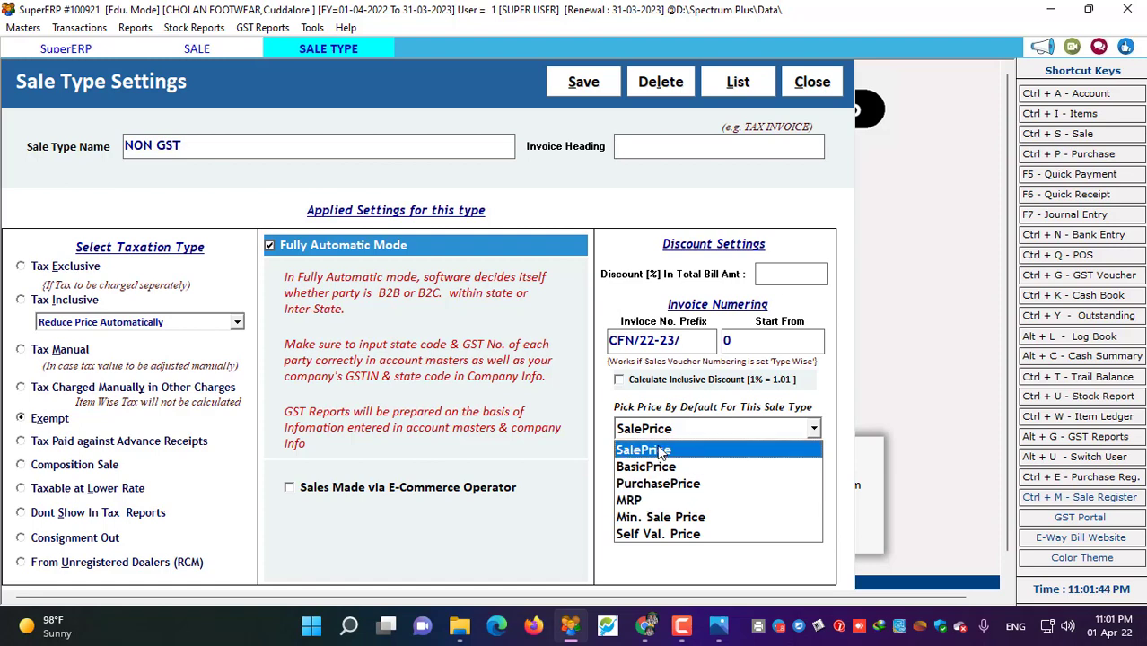
click(657, 450)
click(643, 483)
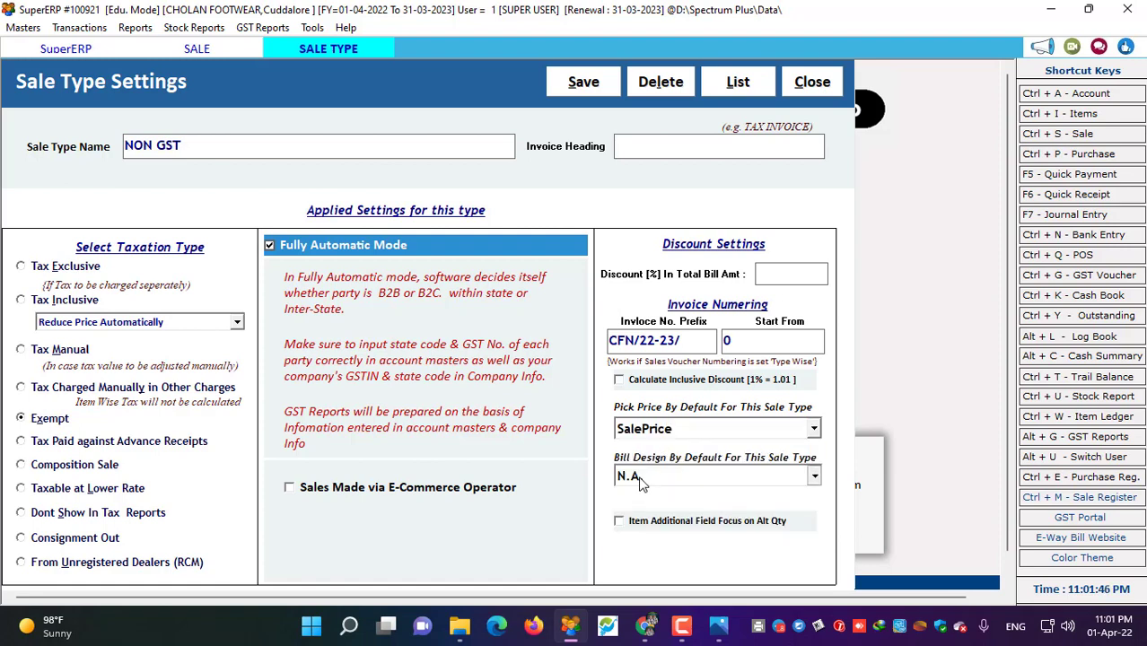
click(644, 512)
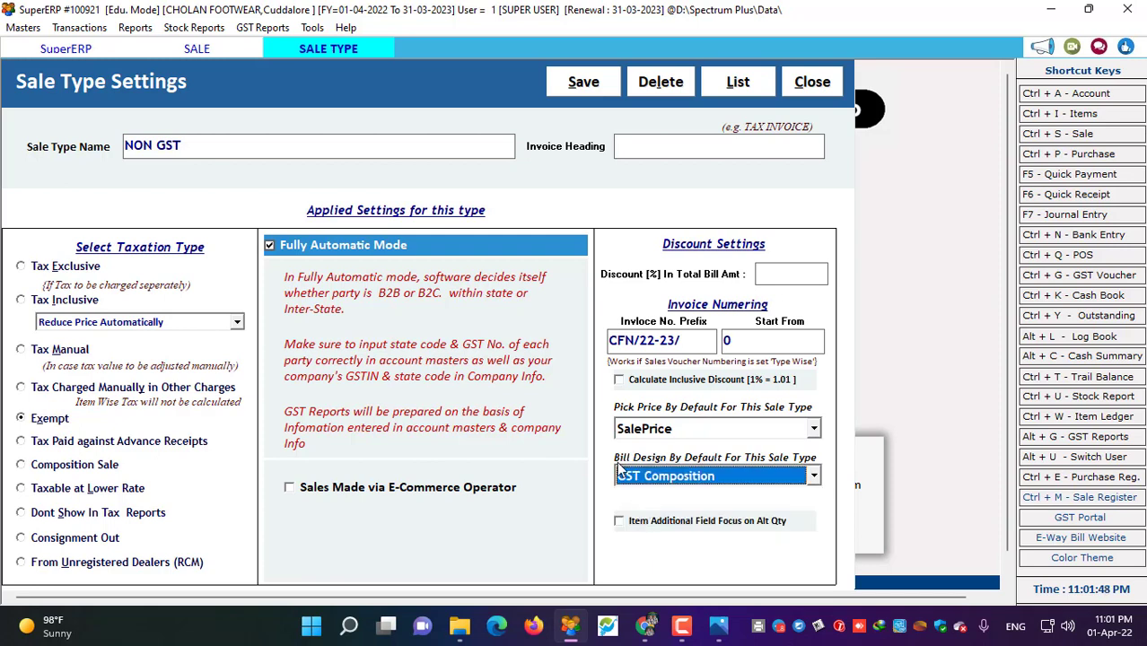
- Save the NON GST sale type and return to the sale bill
click(575, 90)
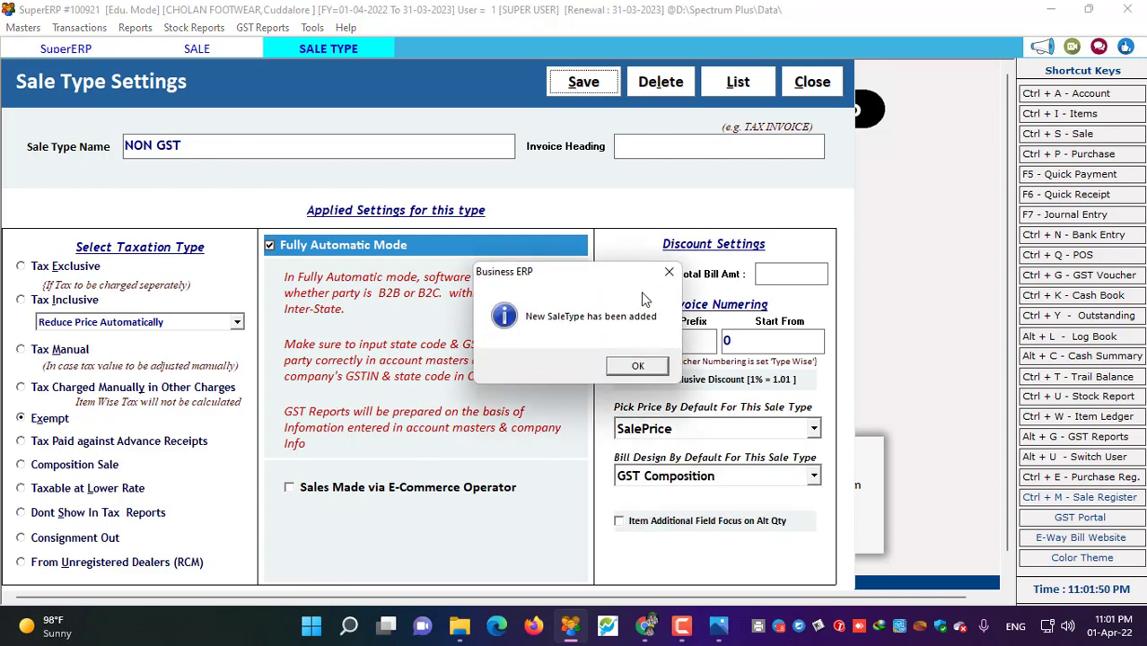
click(631, 373)
click(806, 82)
click(579, 124)
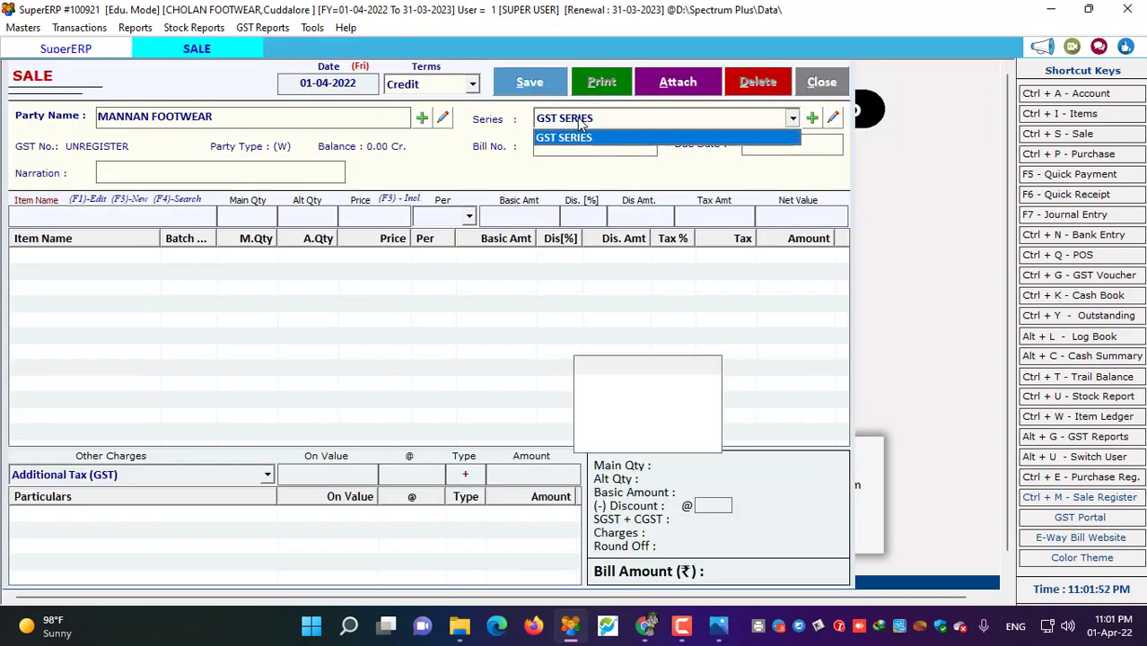
- Cancel the current unsaved sale entry
click(579, 136)
click(821, 81)
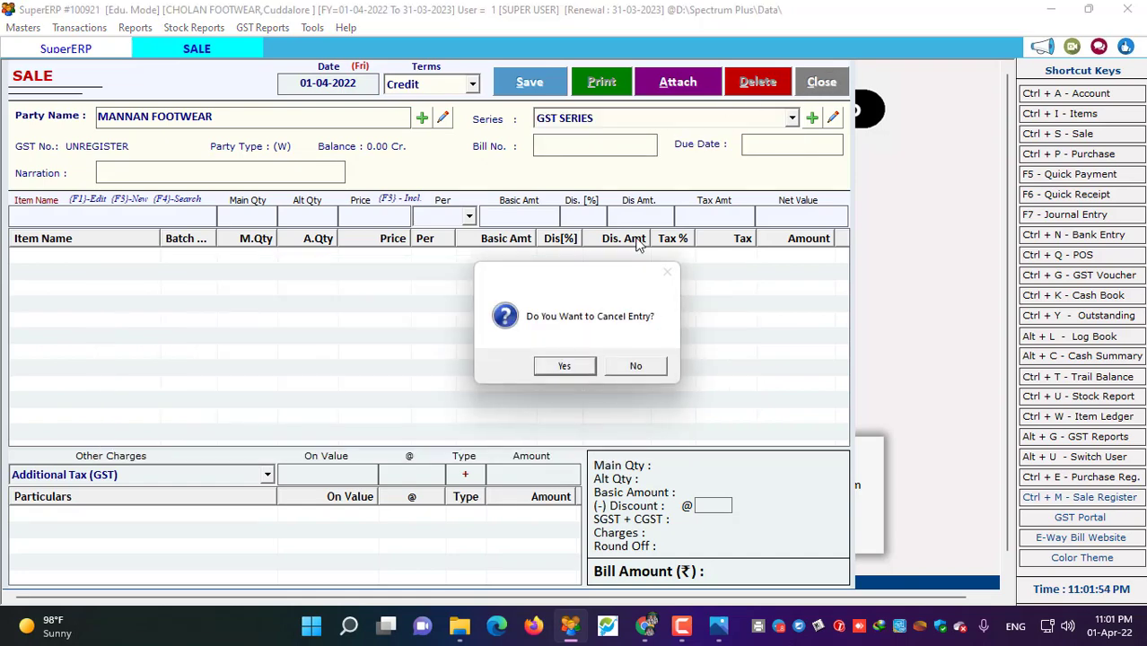
click(560, 367)
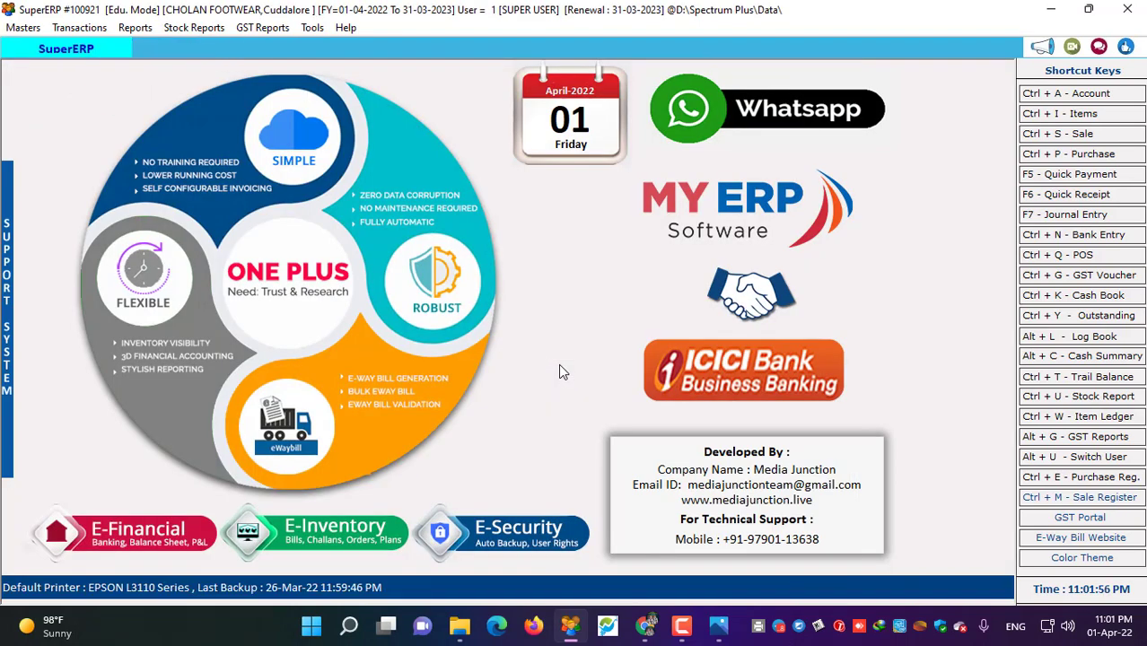
key(ctrl+b)
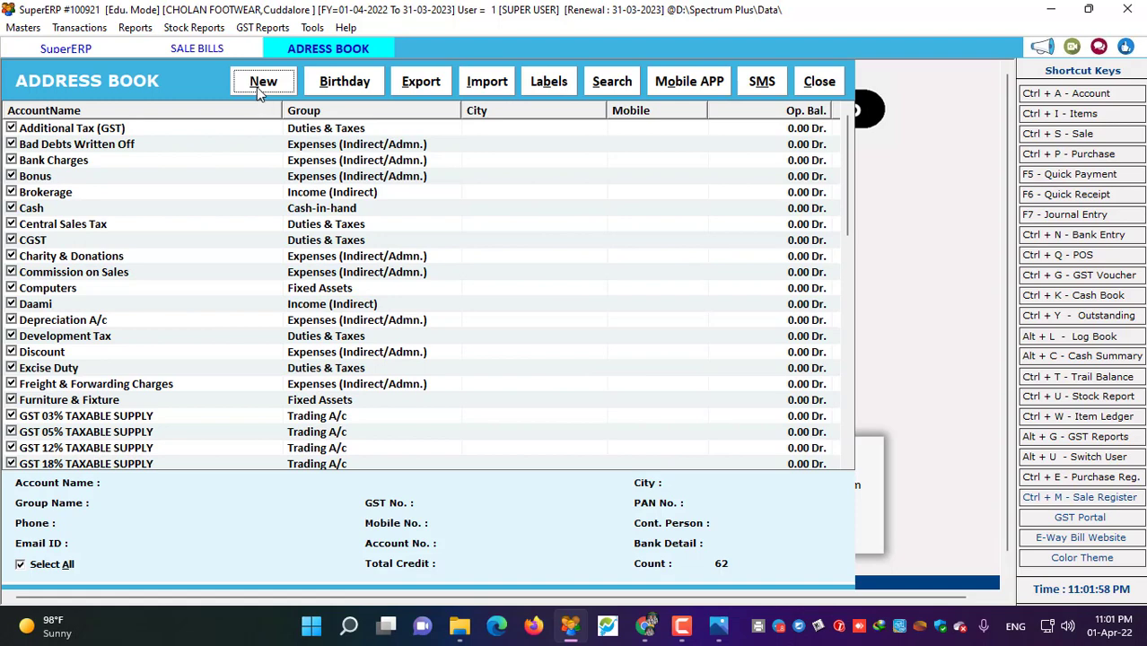
click(818, 83)
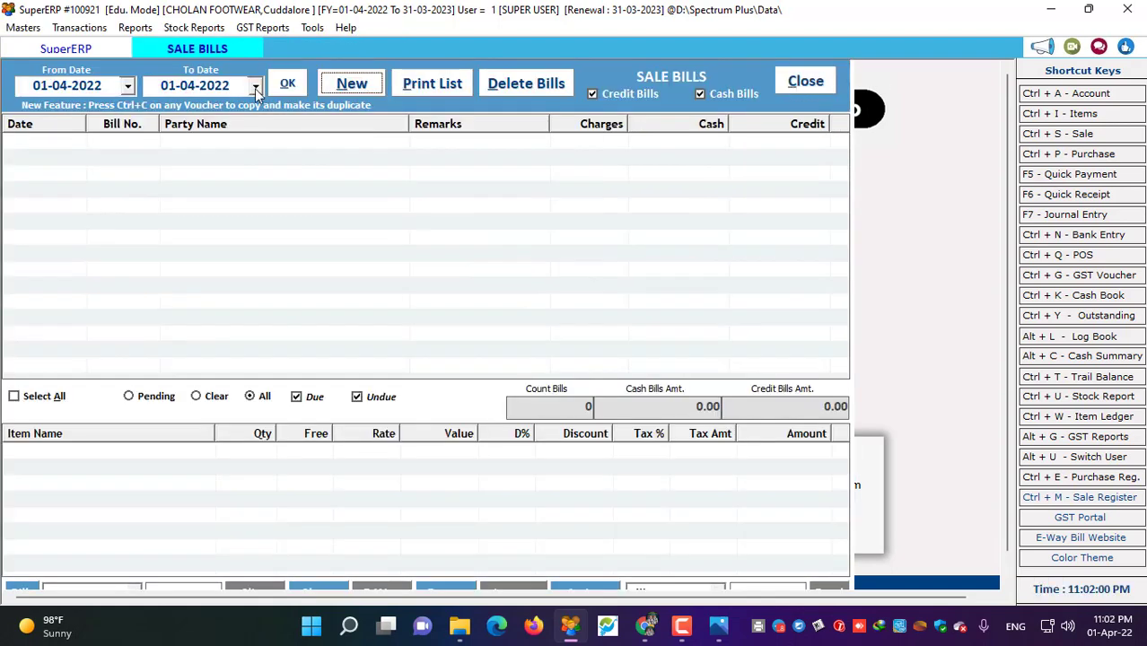
- Start a new Credit sale bill for MANNAN FOOTWEAR in NON GST series, number CFN/22-23/1
click(365, 87)
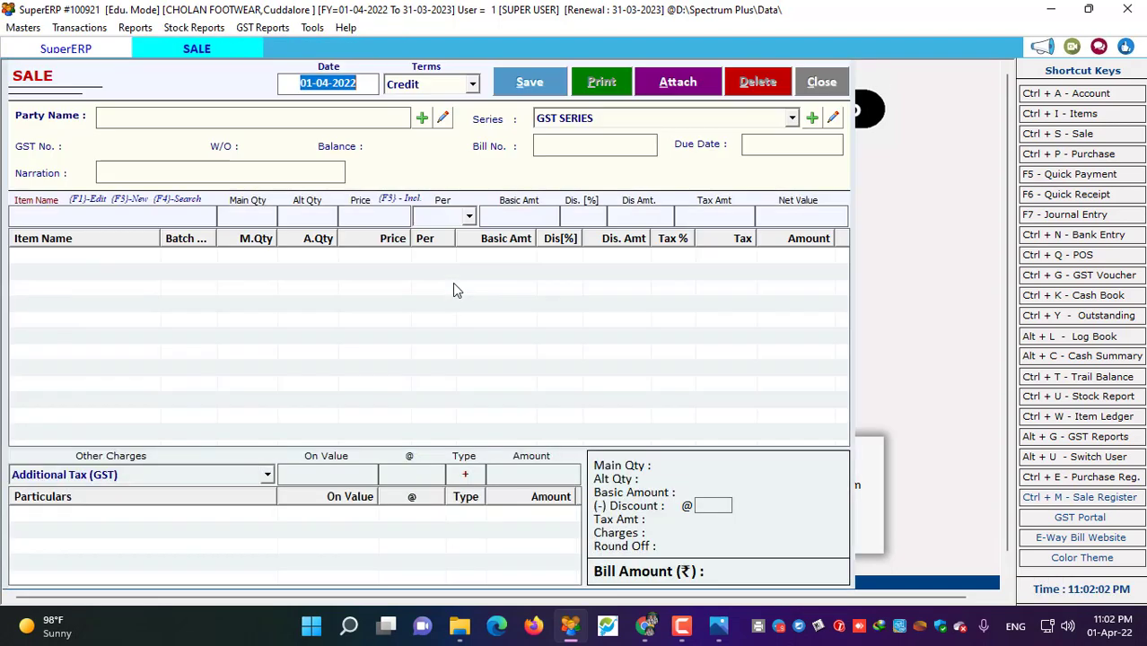
key(Return)
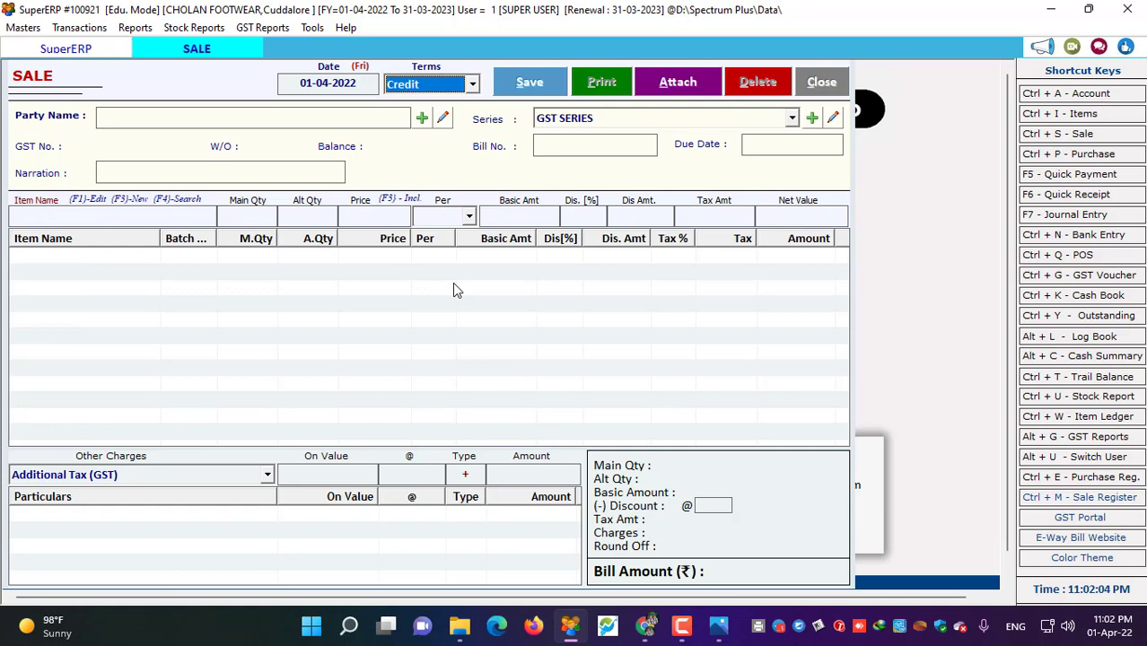
key(Return)
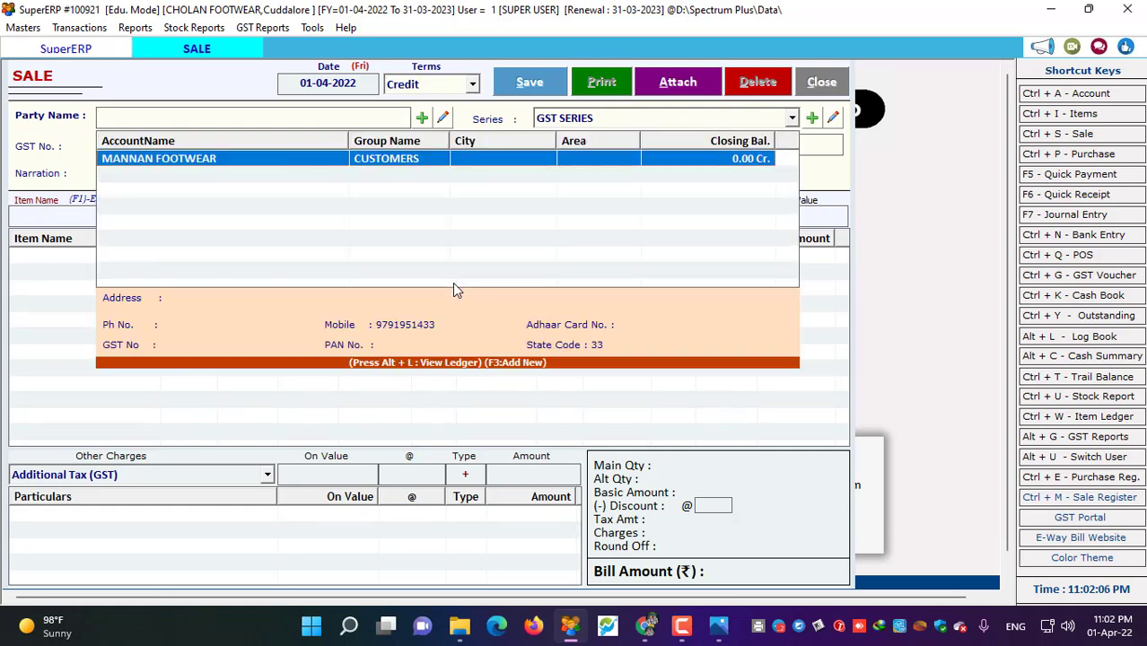
key(Return)
key(Down)
key(Return)
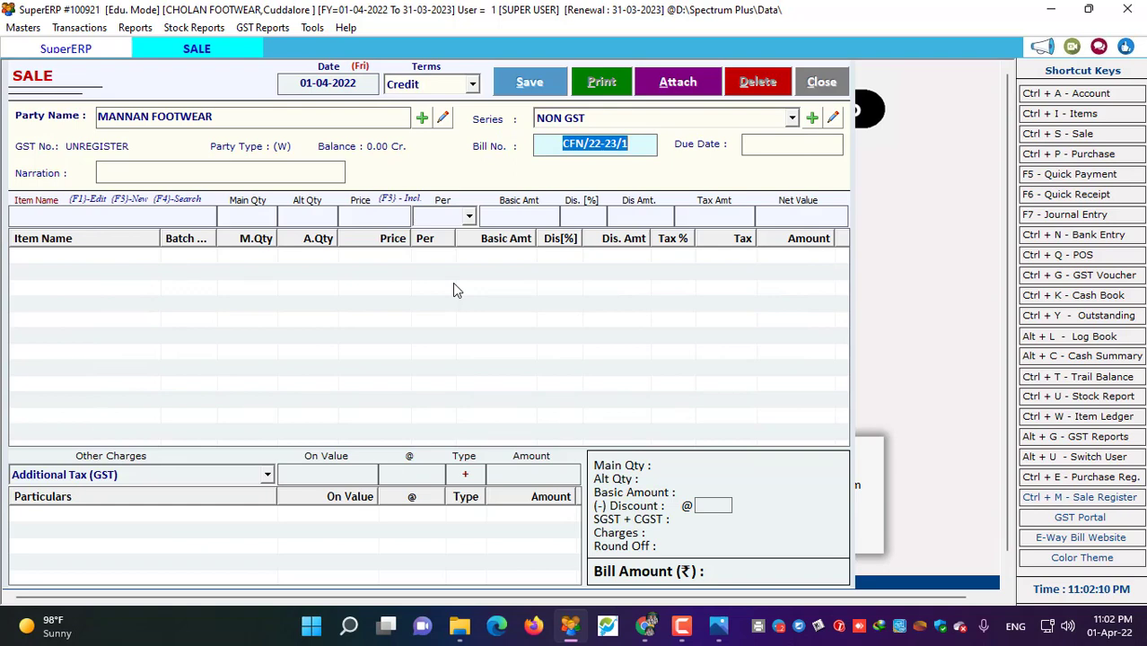
key(Return)
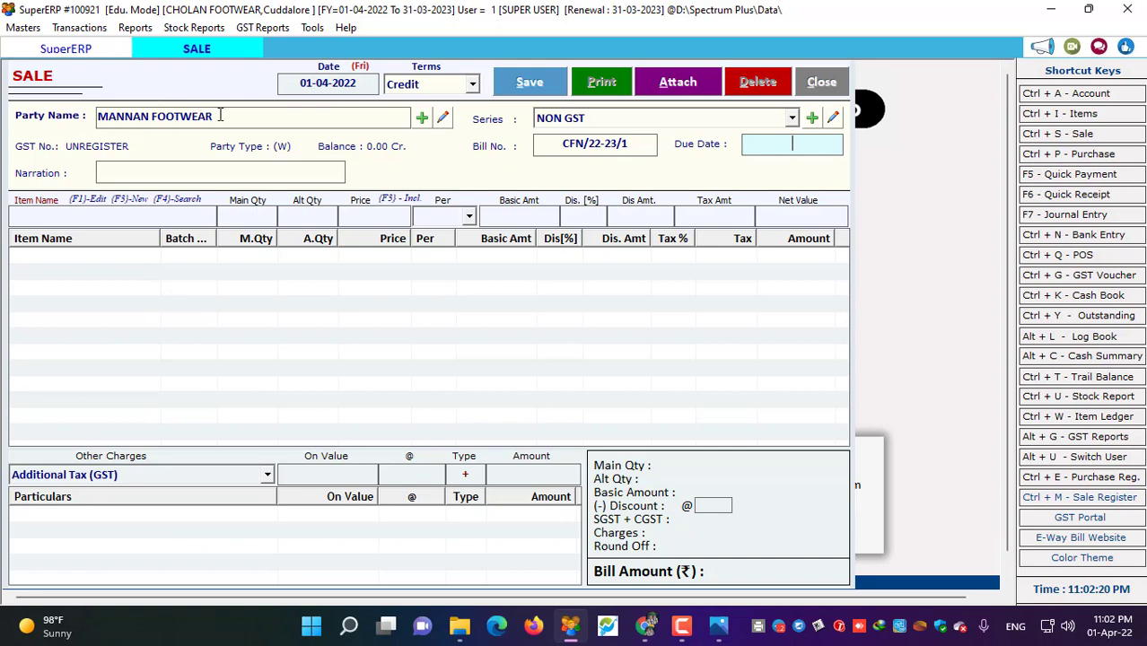
click(111, 117)
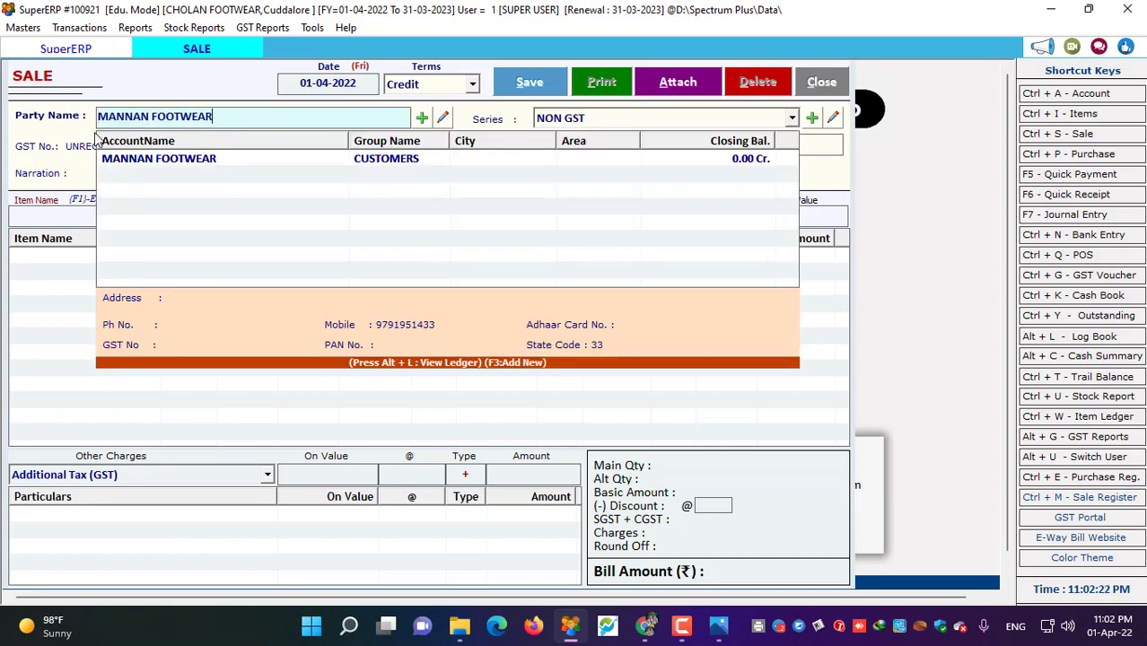
key(Return)
key(Return)
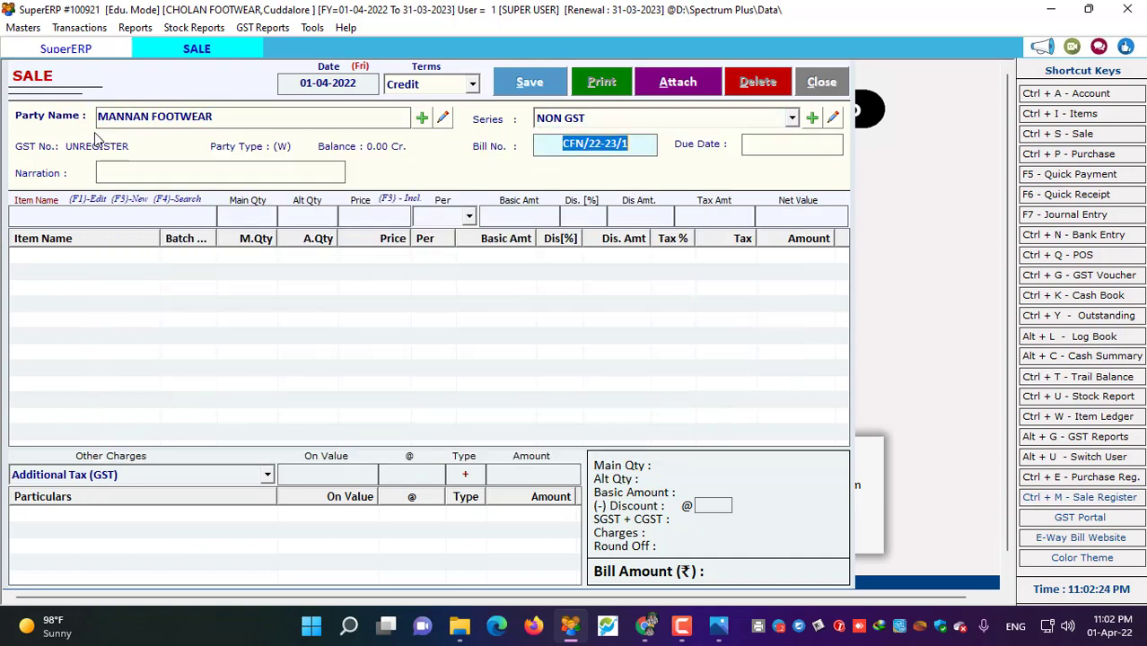
- Add Walkmate Seppal batch 13 (G), quantity 1 at 270, as the first bill line
click(112, 208)
text(W)
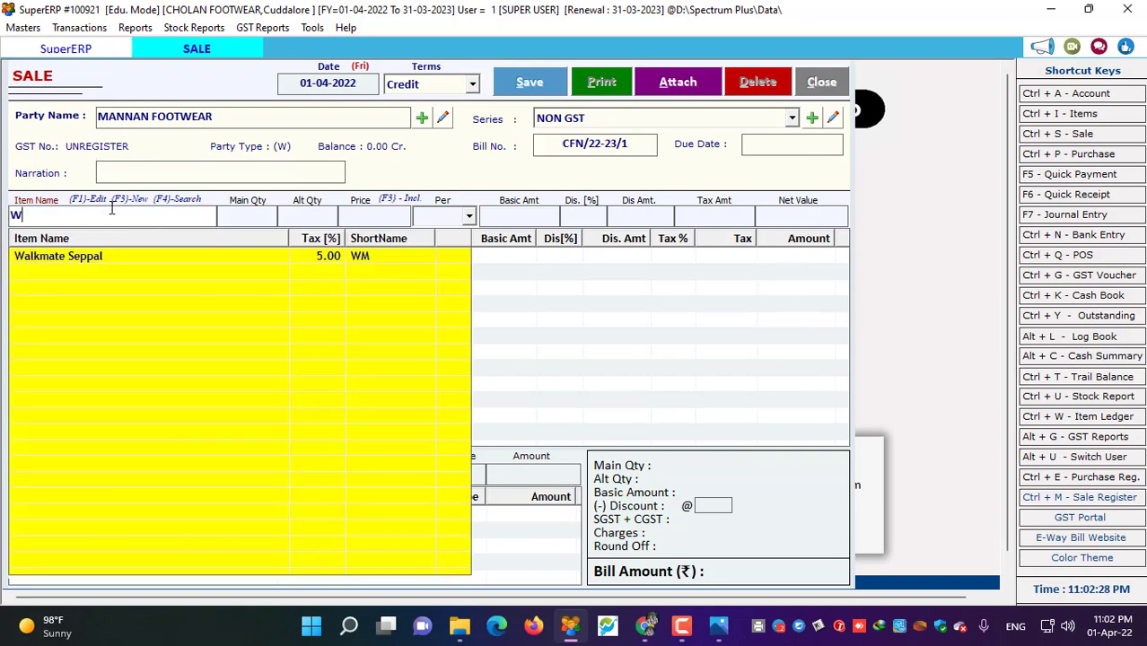
key(Return)
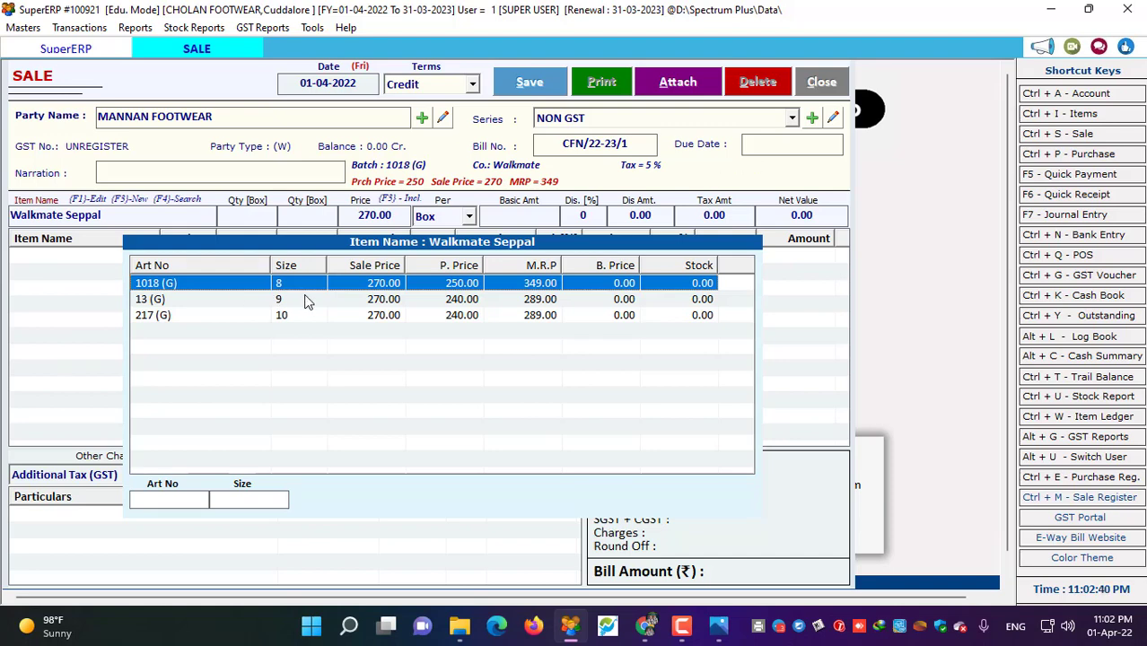
click(305, 300)
double_click(306, 299)
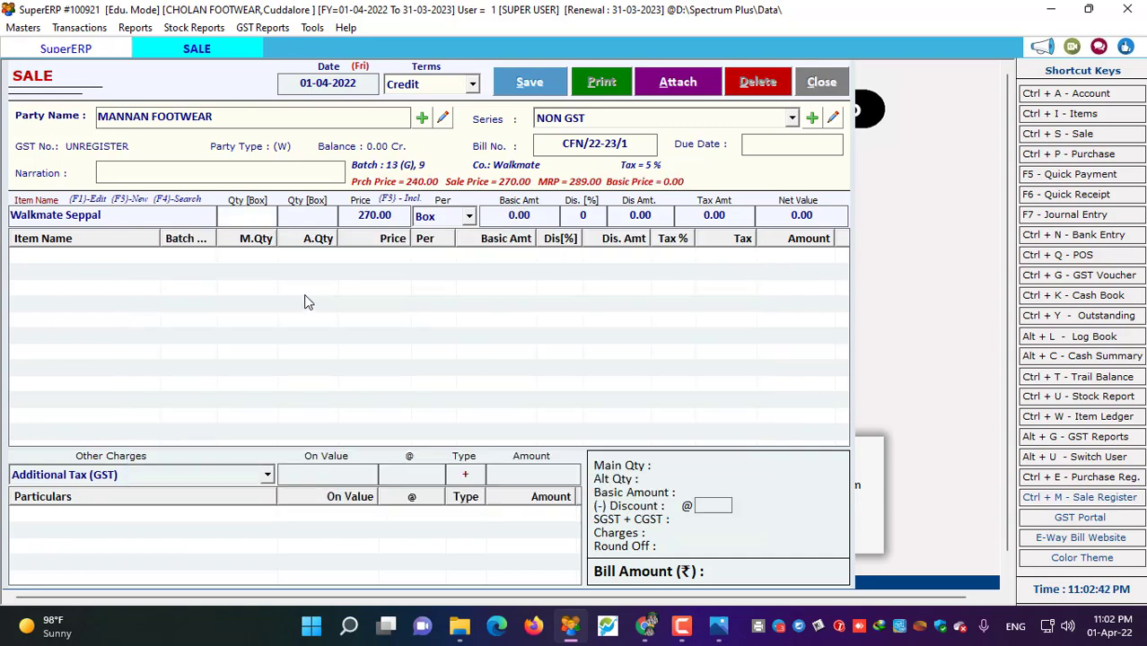
text(1)
key(Return)
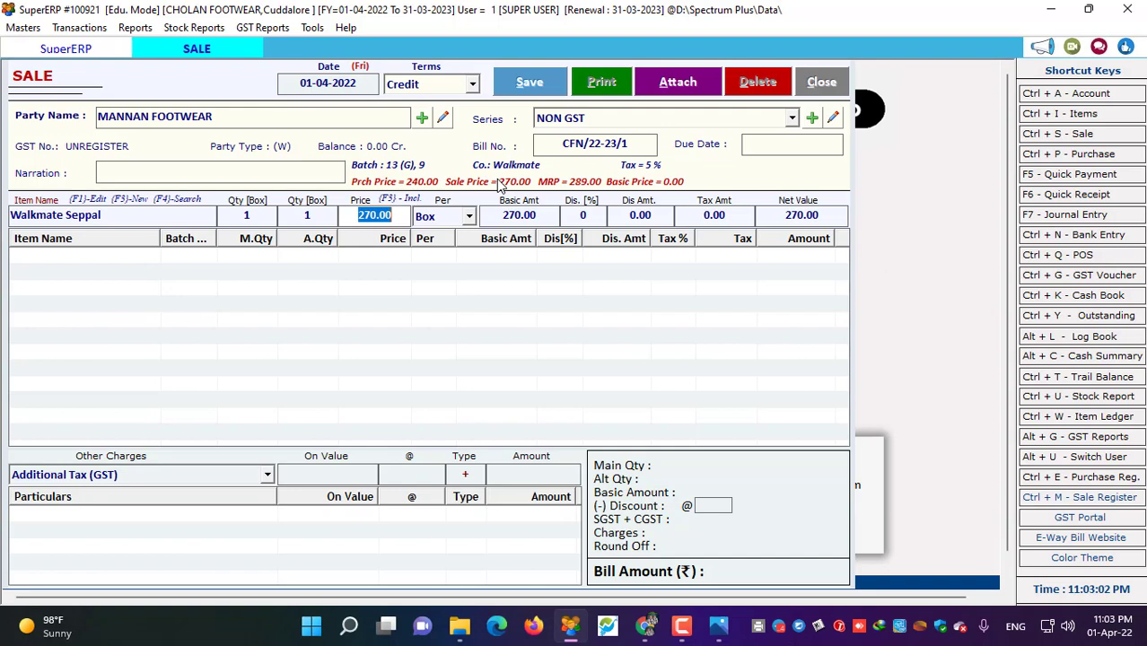
key(Return)
key(Return)
key(Return)
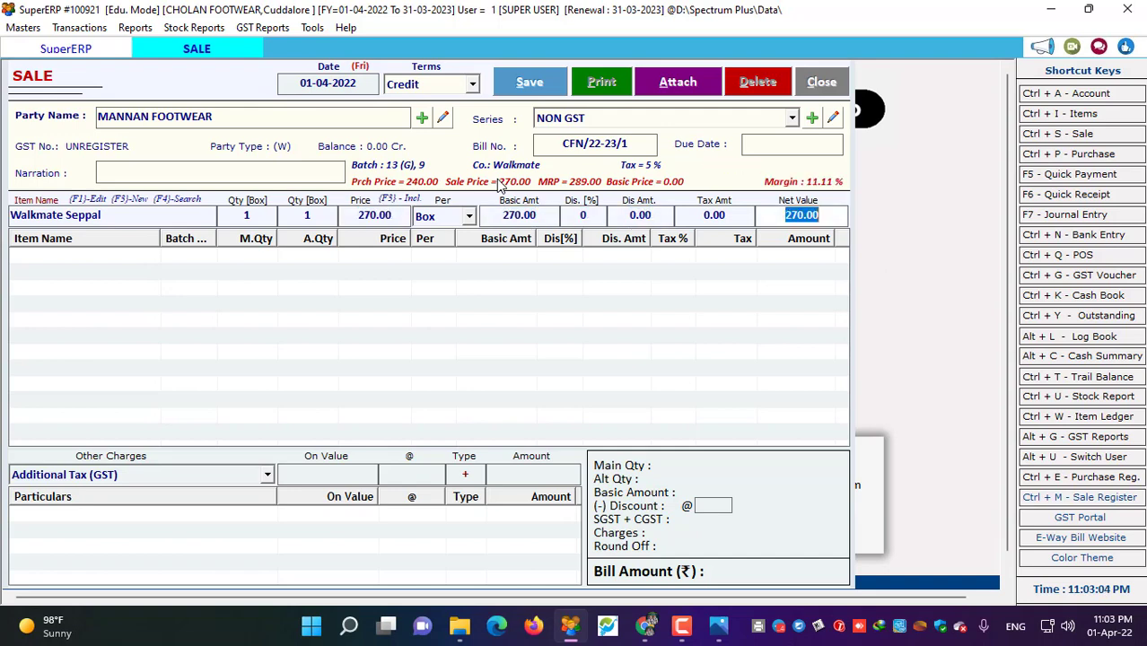
key(Return)
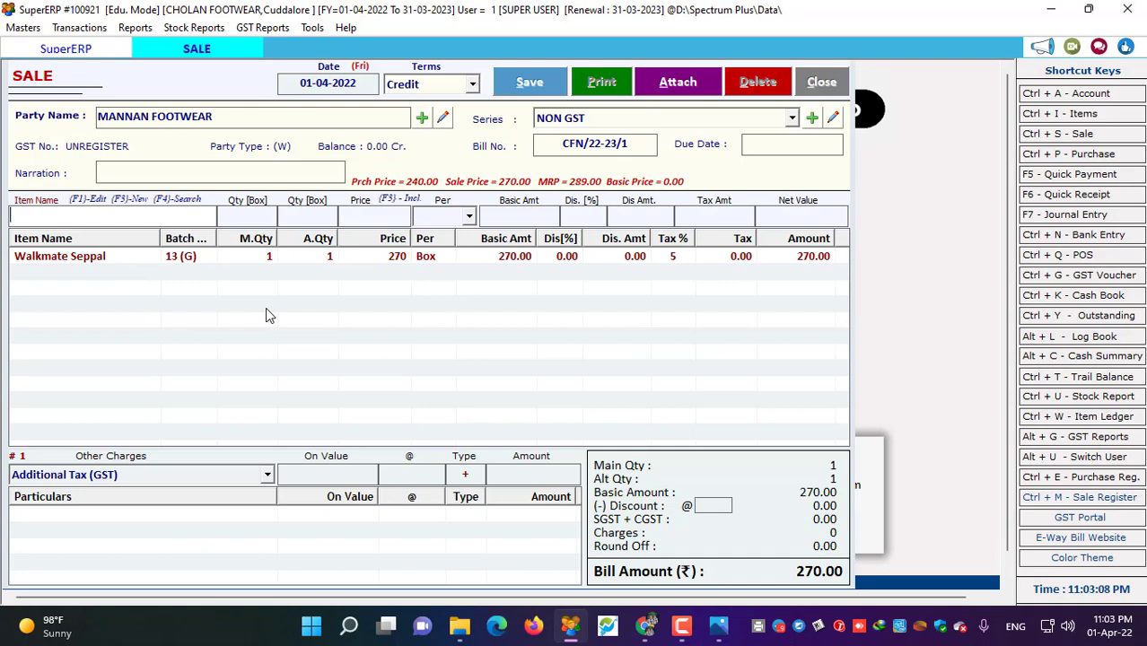
- Add a second Walkmate Seppal line with quantity 1, bringing the bill to 540.00
text(seep)
key(Return)
key(Return)
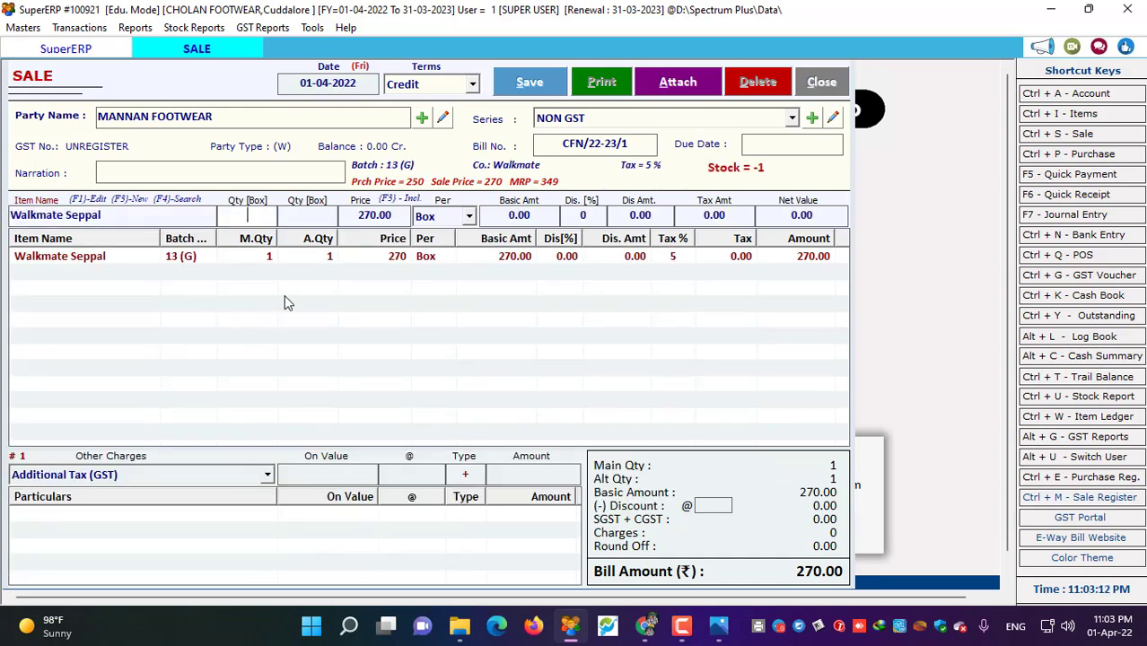
text(1)
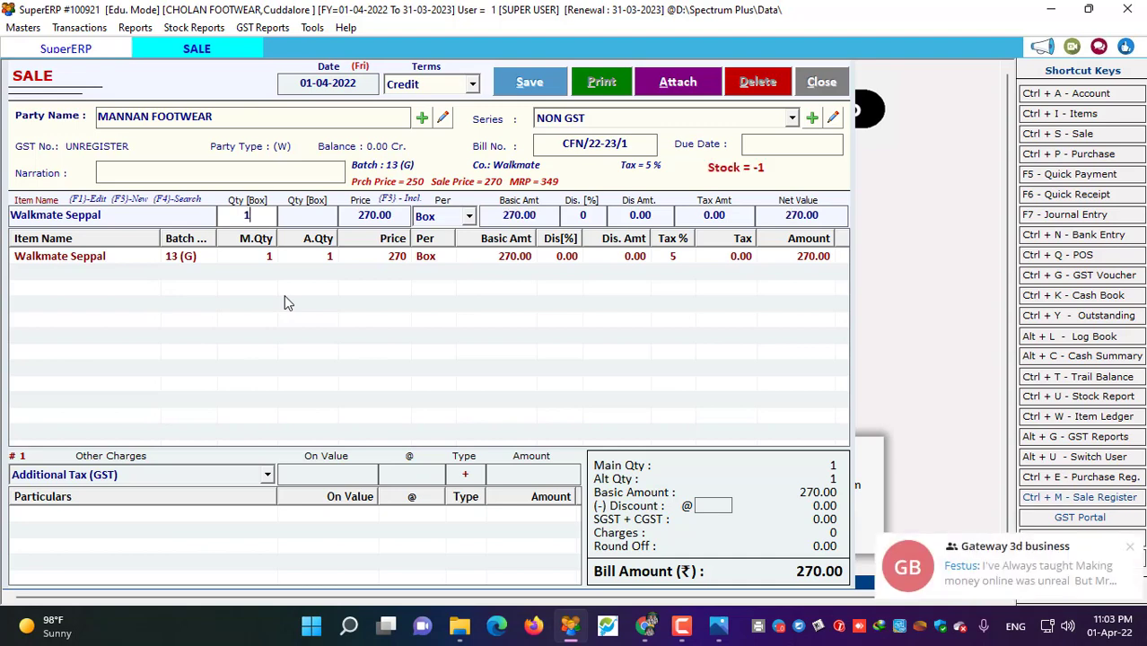
key(Return)
key(Return)
key(Return)
key(Return)
key(Return)
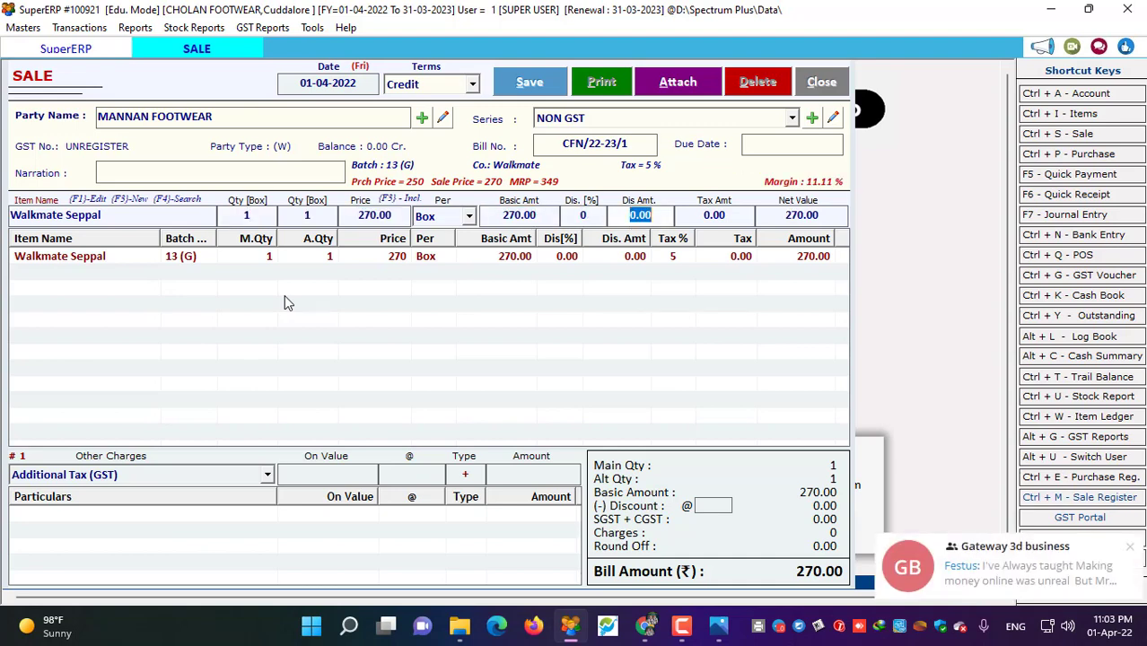
key(Return)
key(Return)
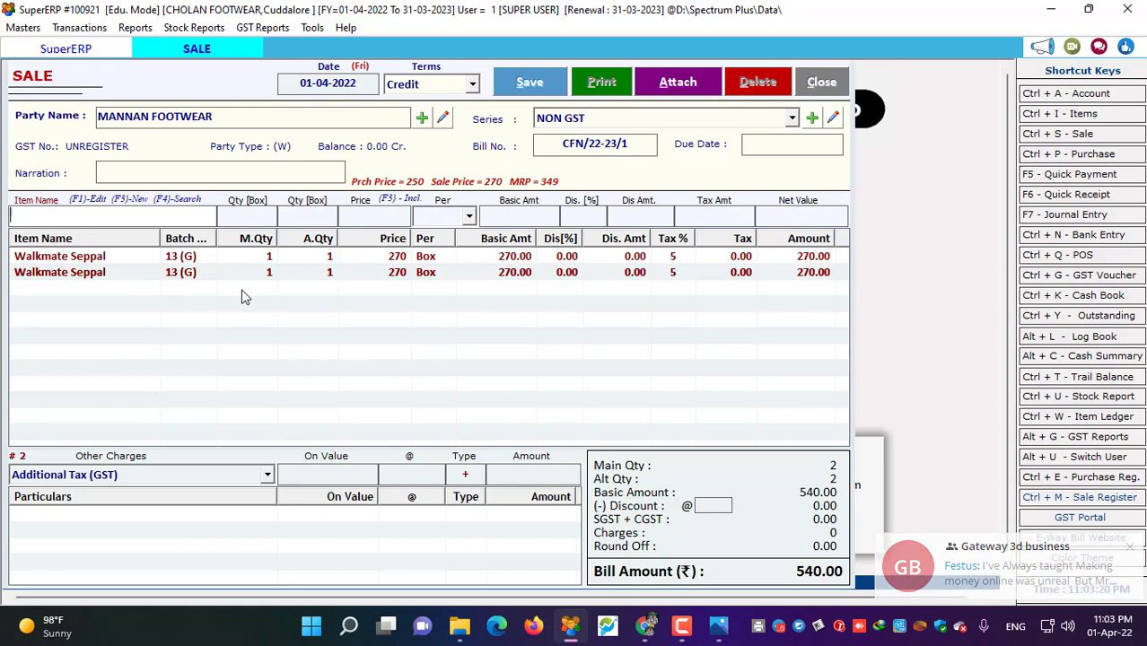
- Save sale bill CFN/22-23/1 for 540.00 and choose Yes to print it
click(405, 258)
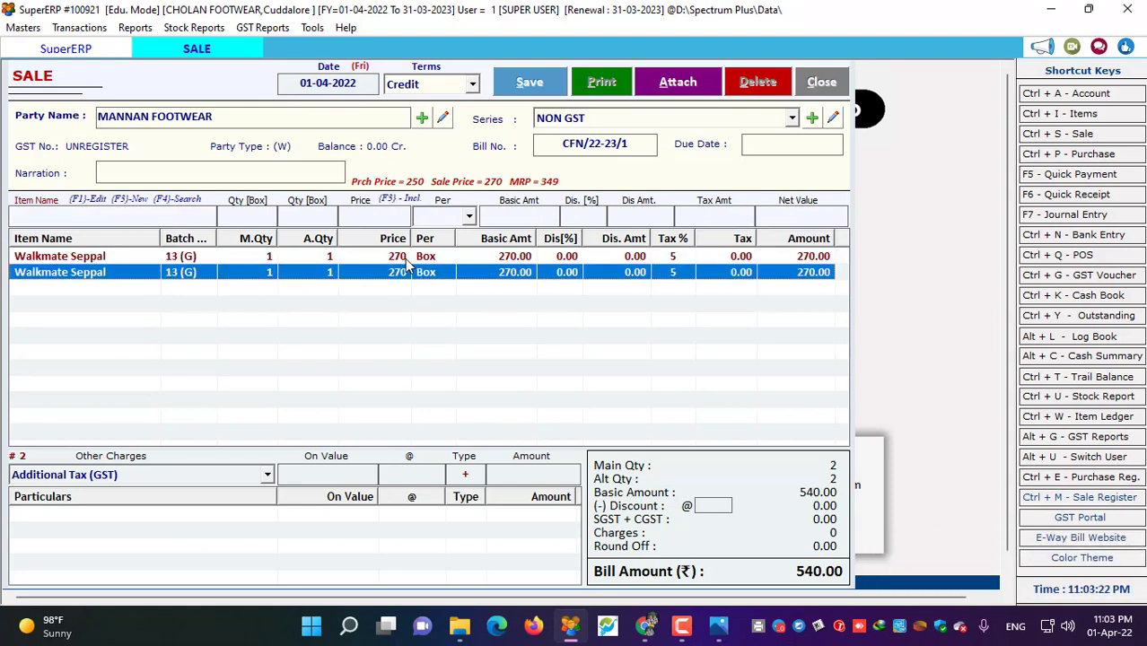
click(418, 277)
click(532, 93)
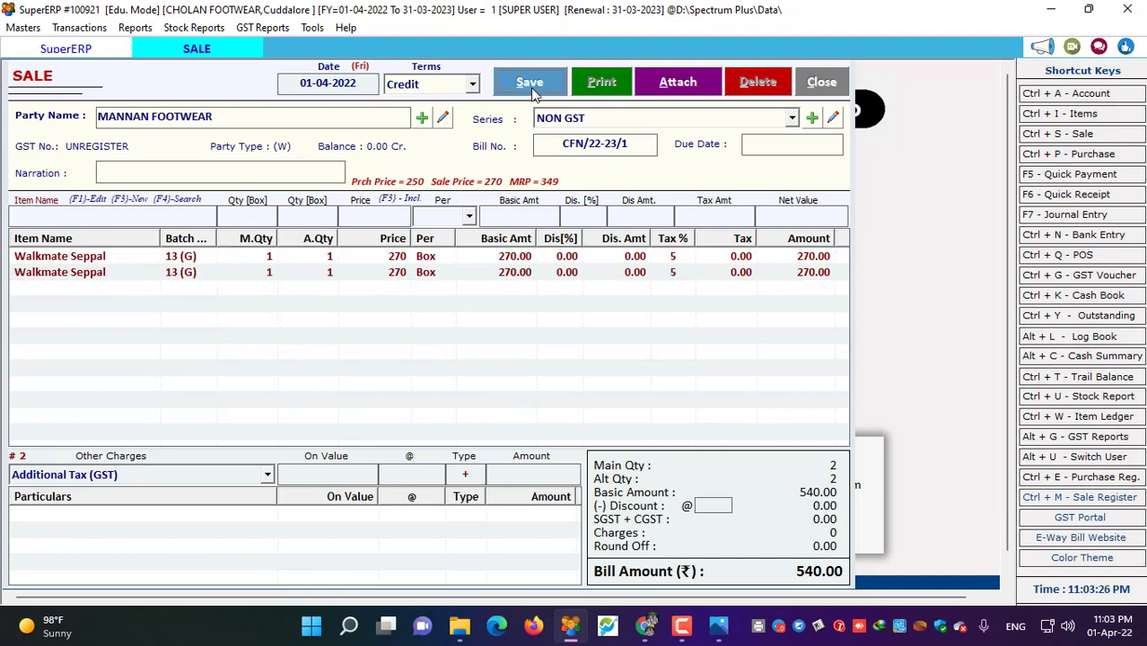
click(604, 366)
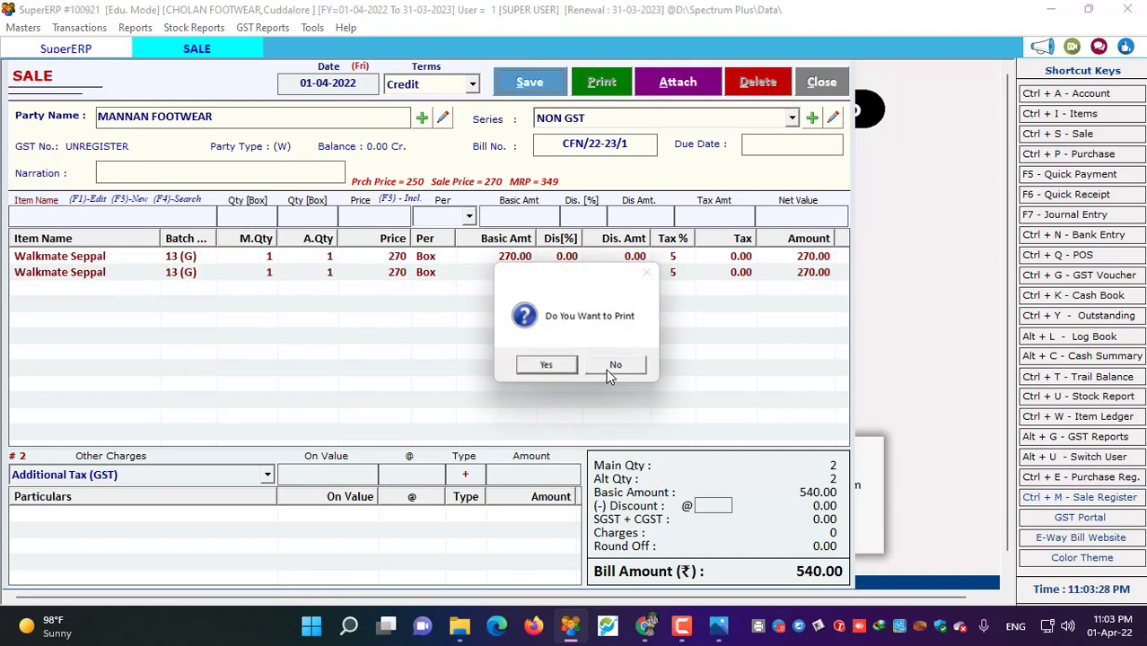
click(548, 370)
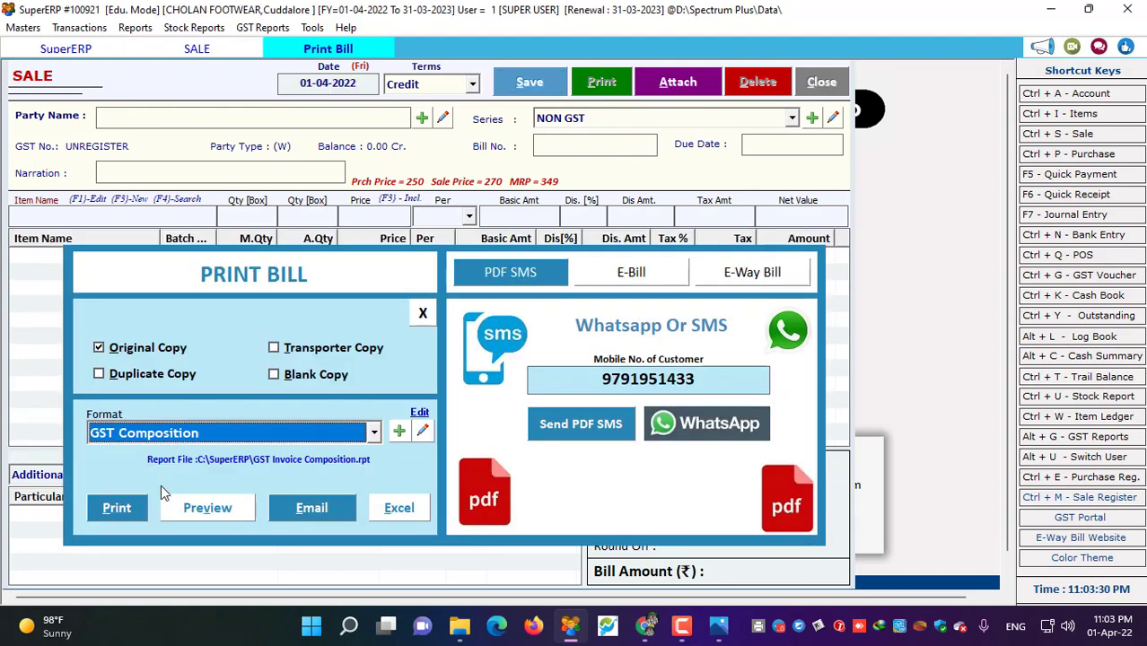
- Preview the 540.00 invoice in GST Half Page format, then close the preview and print options
click(195, 437)
click(180, 493)
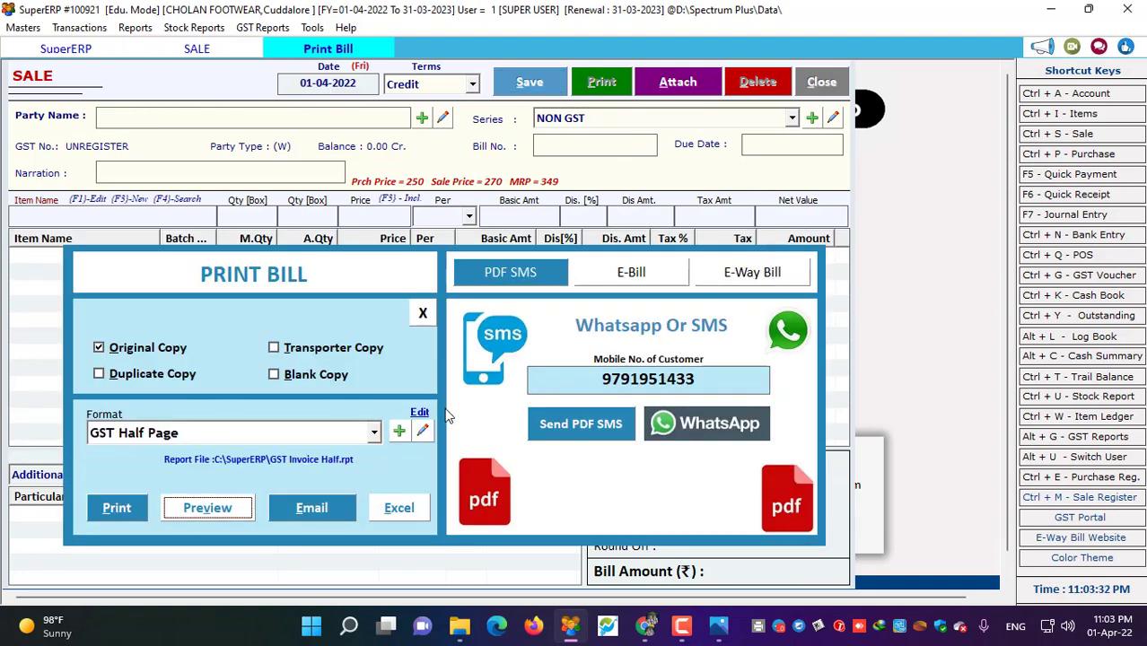
key(Return)
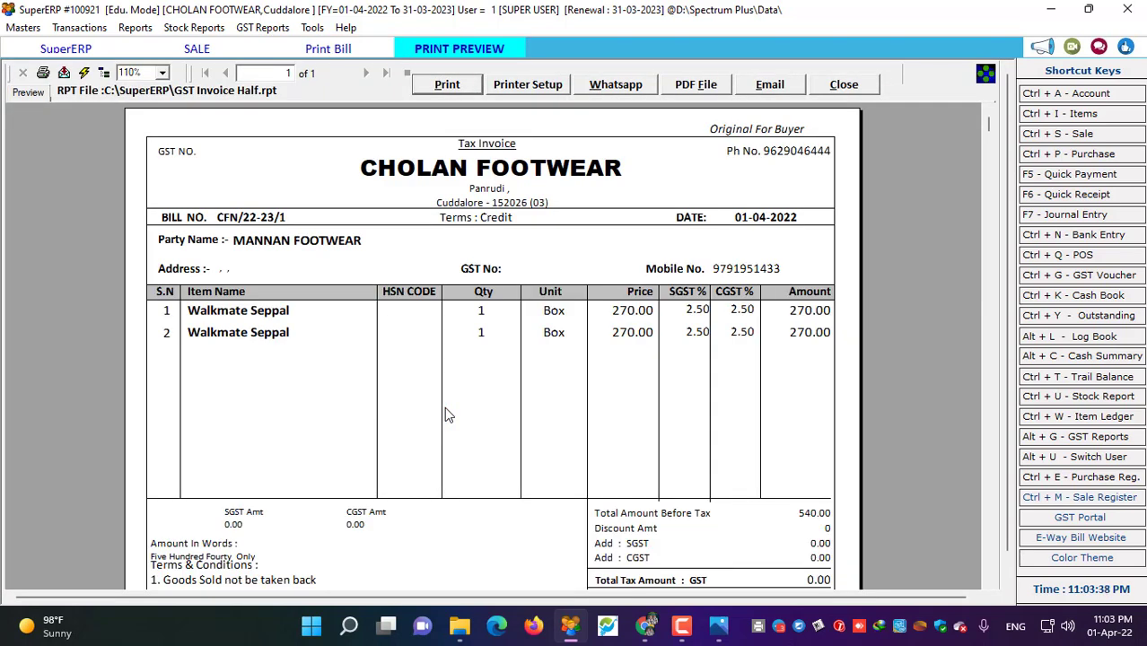
scroll(1009, 579, down, 1)
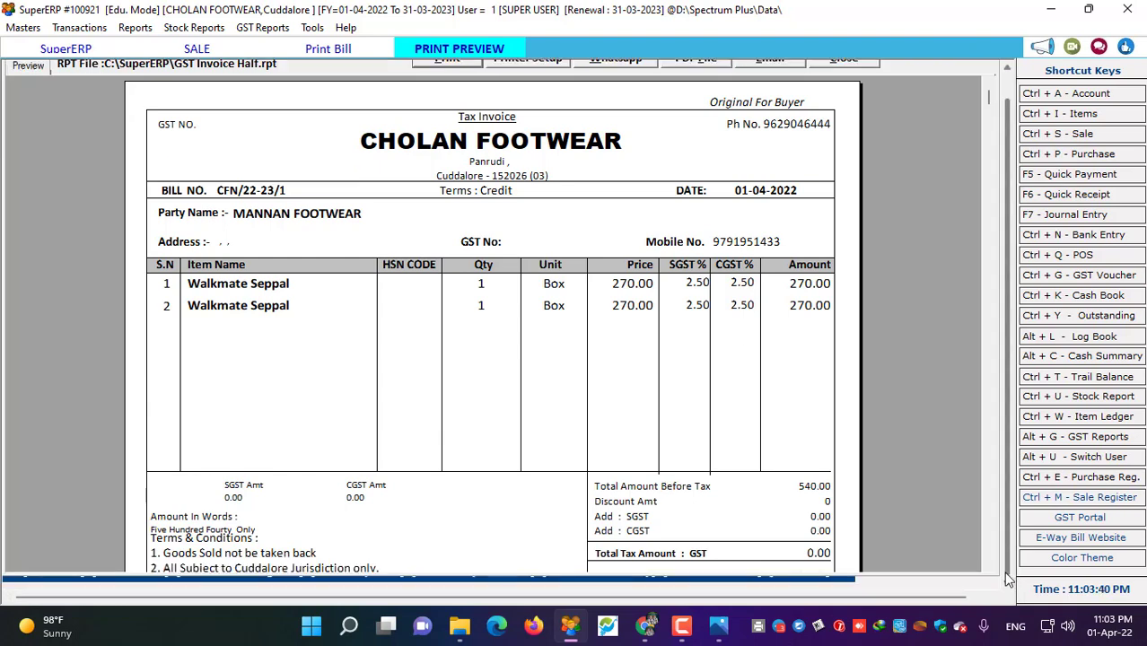
scroll(994, 112, down, 5)
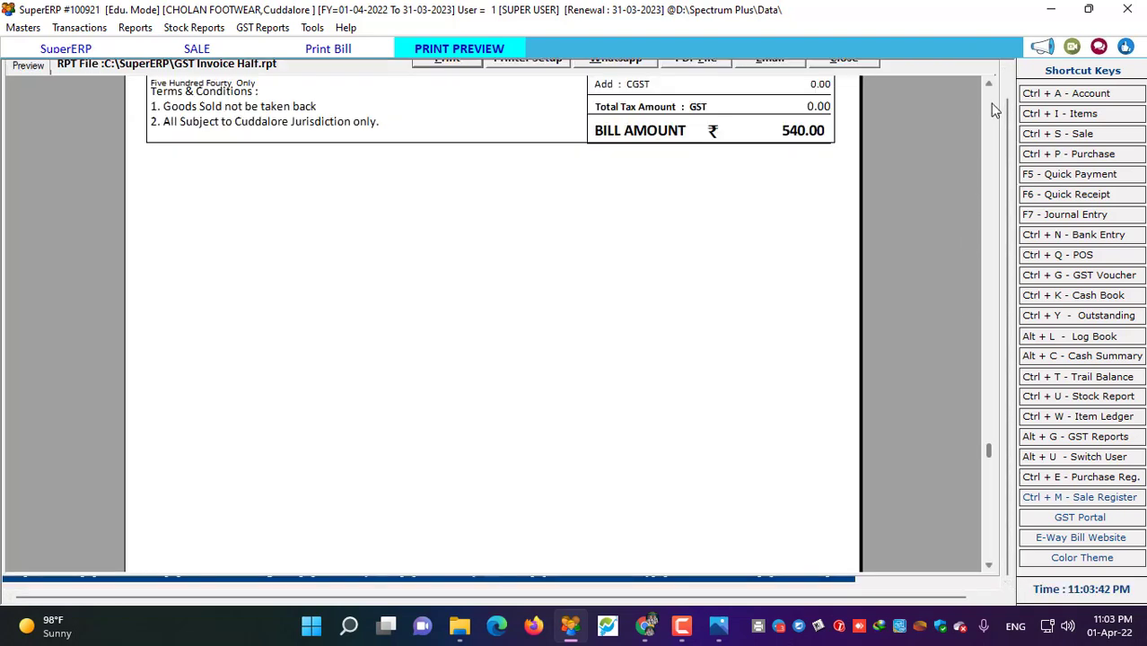
scroll(991, 102, up, 5)
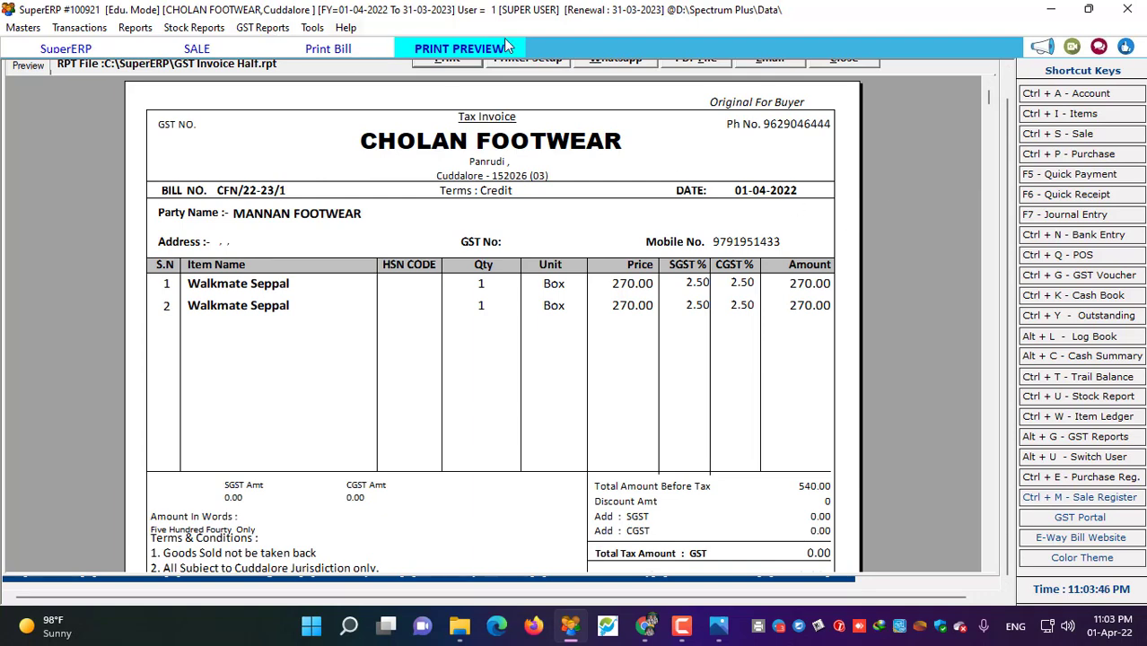
click(853, 63)
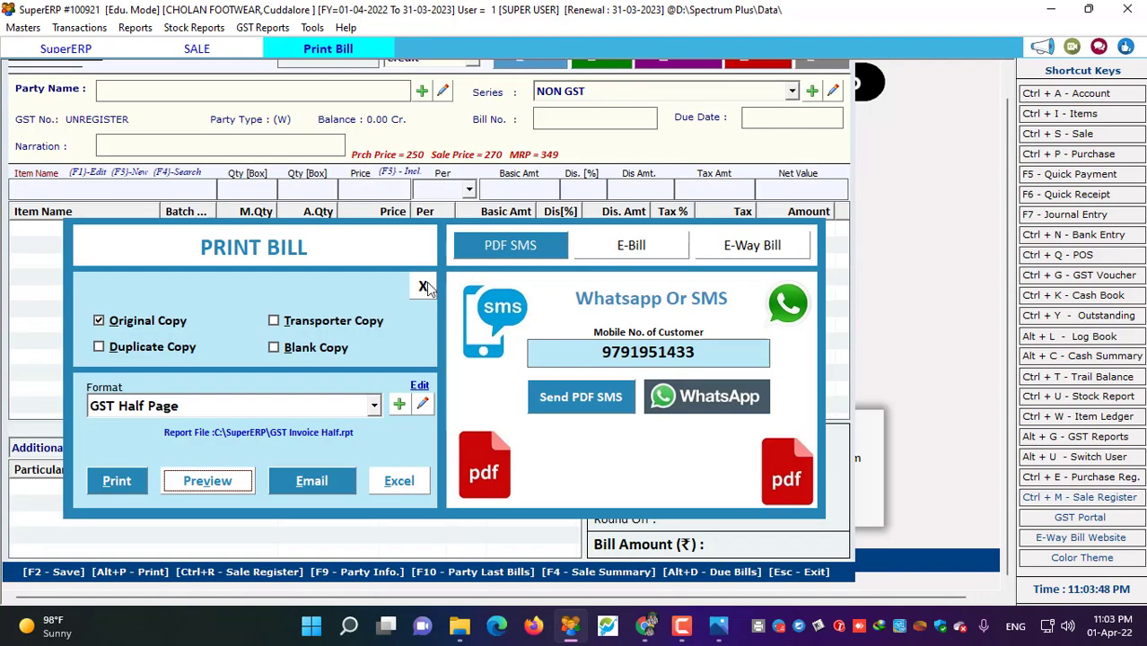
key(Escape)
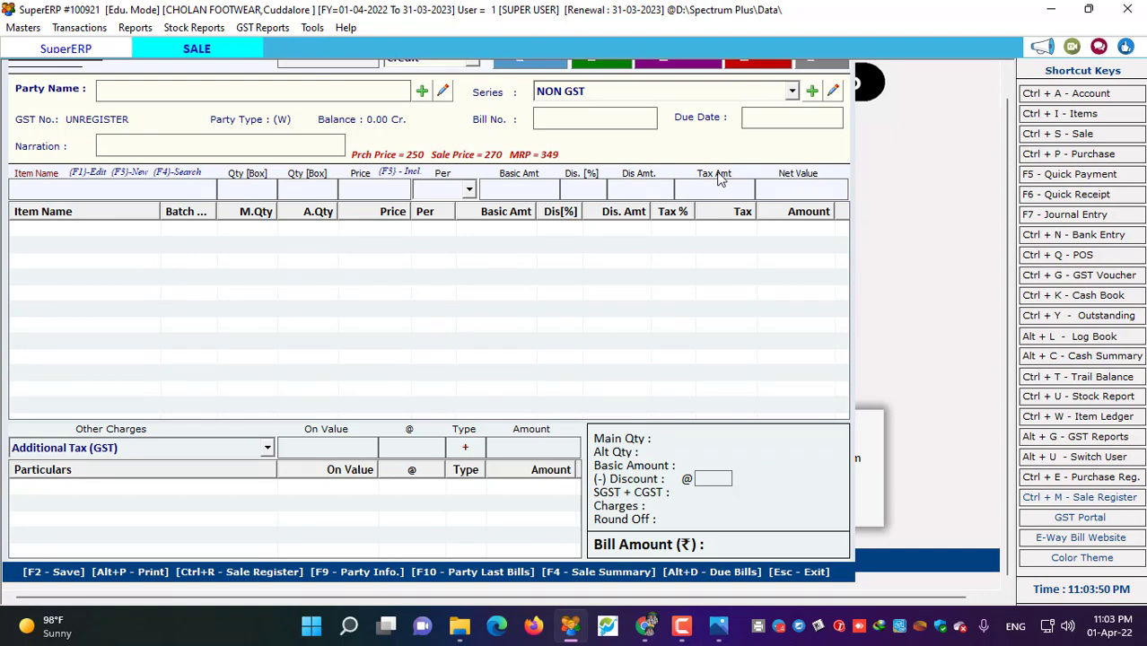
- Close the empty sale form and start a new bill in the POS Bill Book
click(820, 67)
click(18, 28)
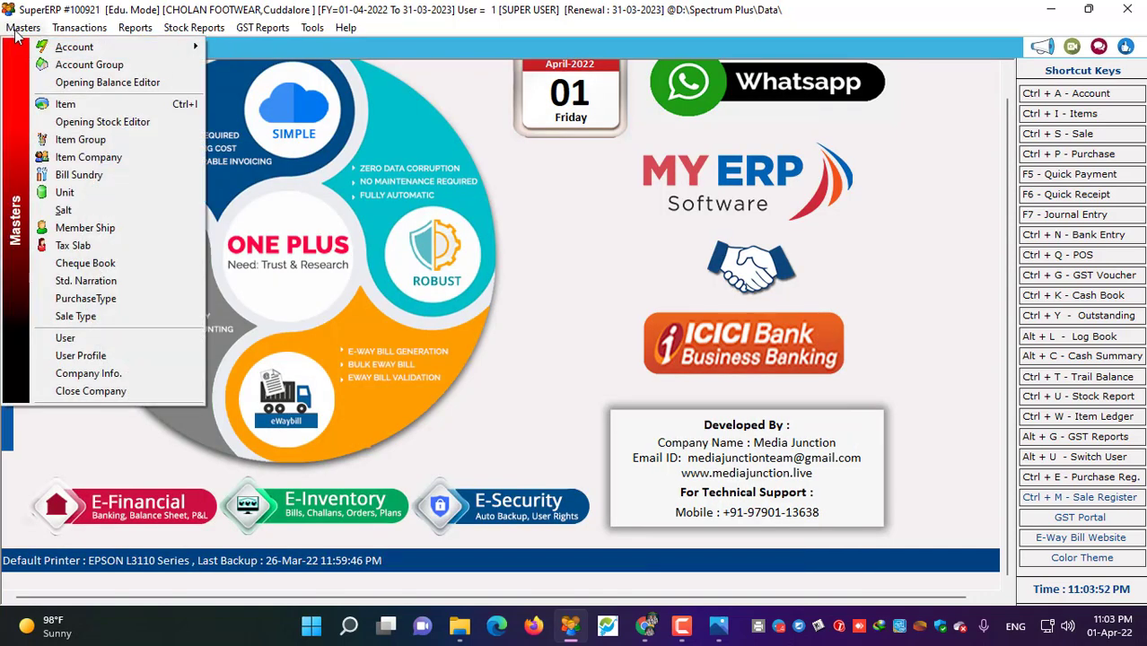
click(602, 199)
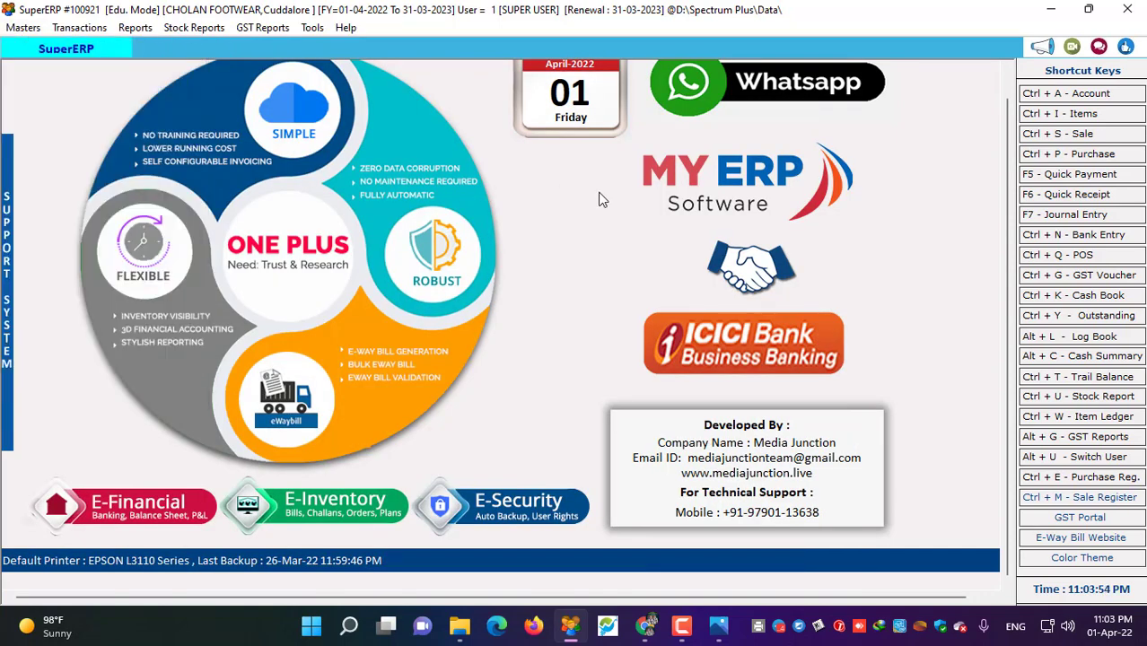
key(ctrl+q)
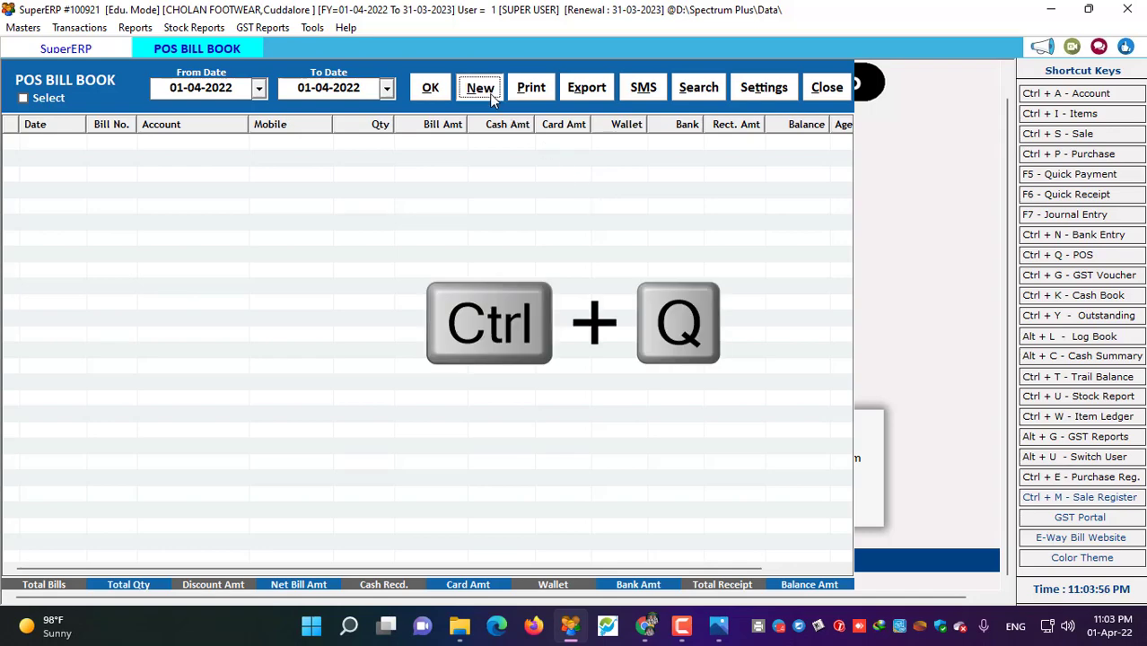
click(490, 95)
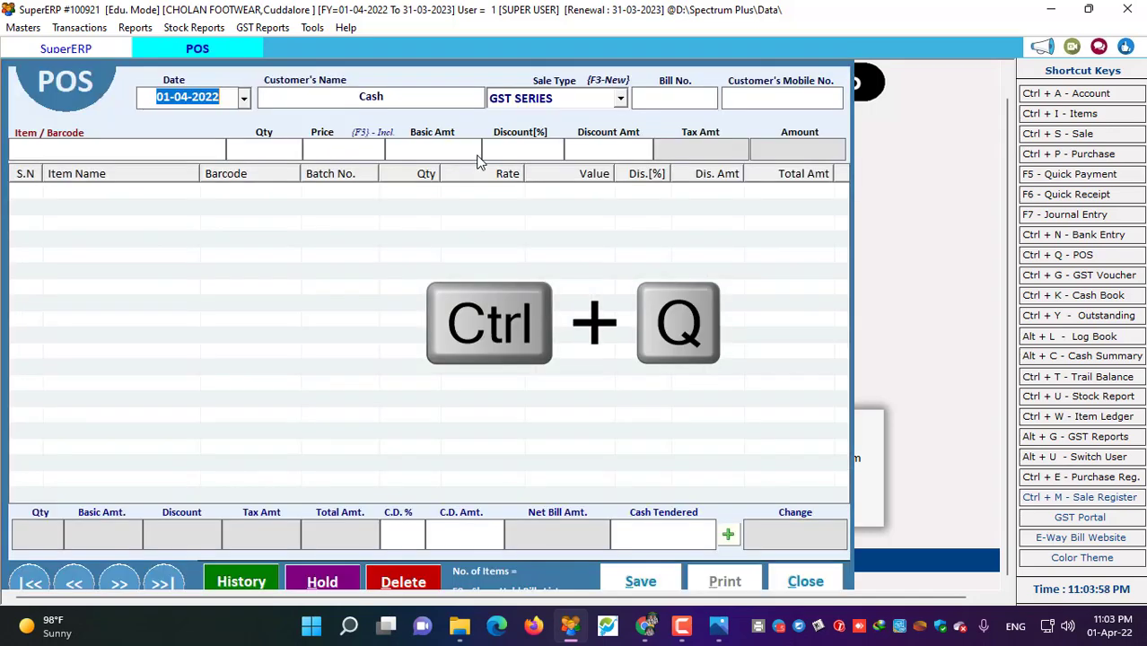
- Set the POS bill's sale type to GST SERIES (bill CF/22-23/2) and enter the customer's mobile number
key(Return)
key(Return)
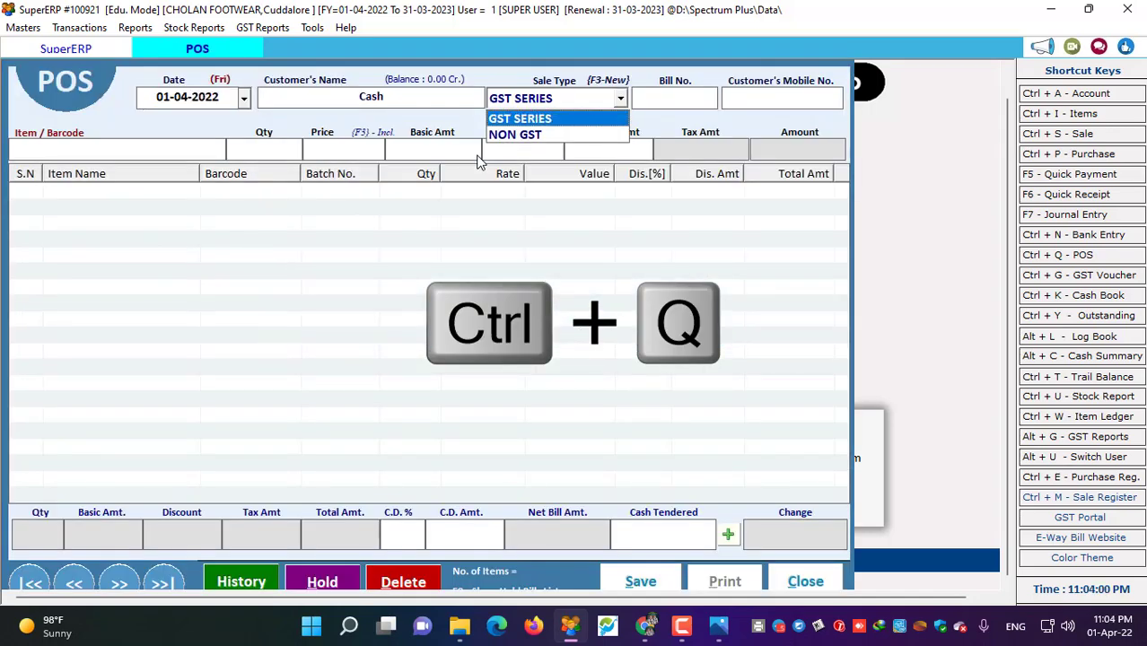
key(Down)
key(Up)
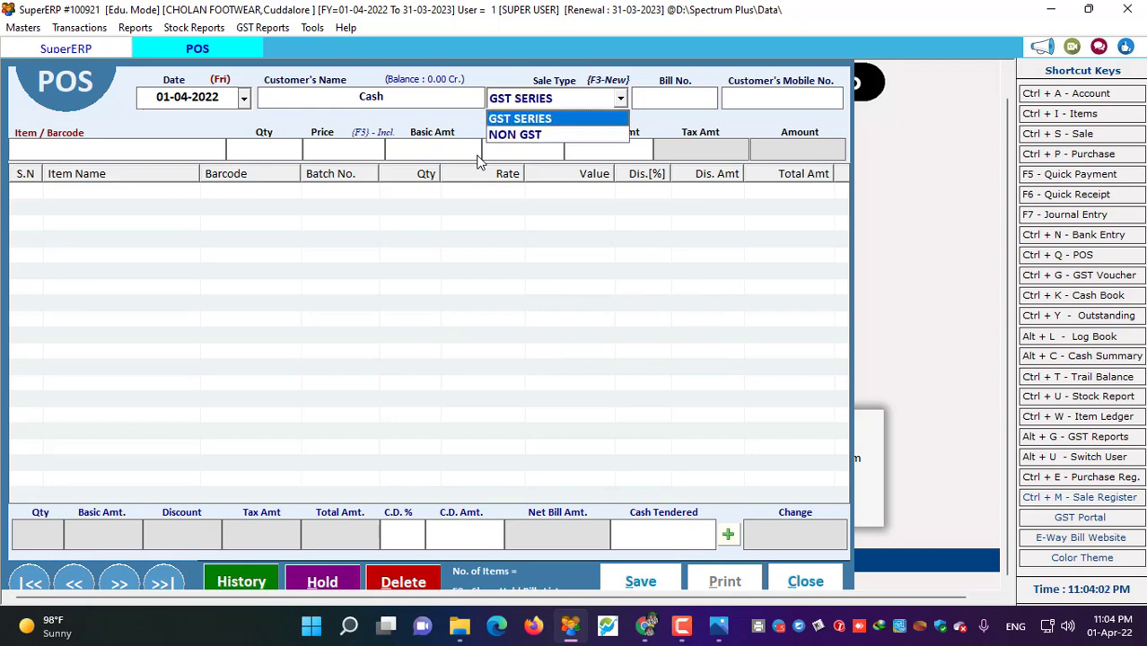
key(Return)
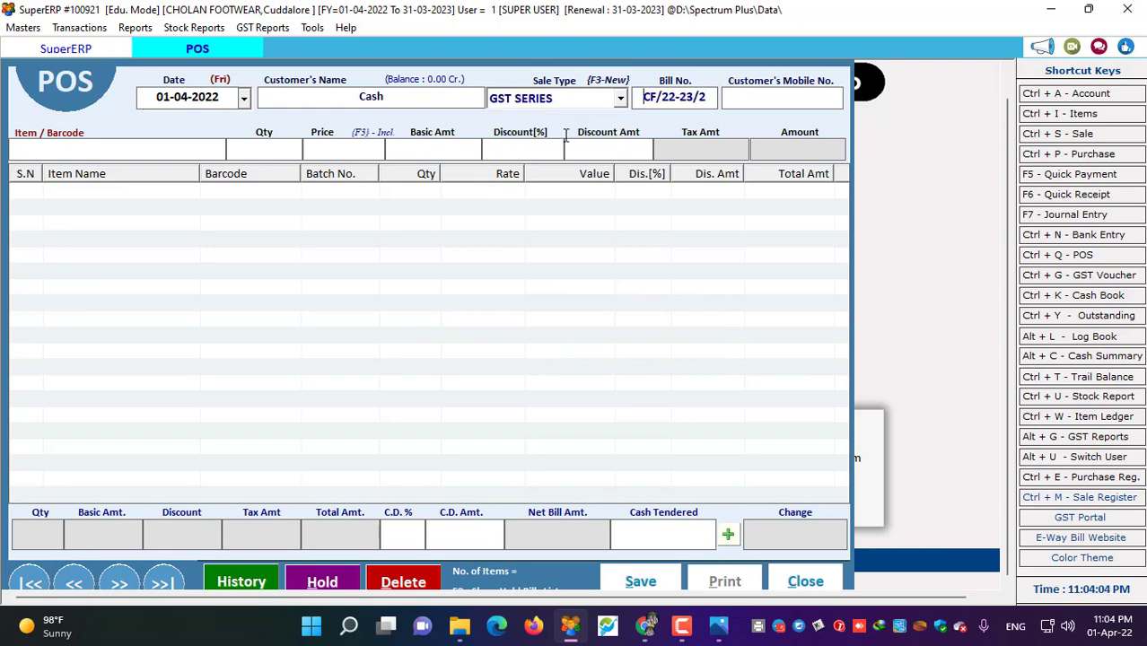
drag(643, 97, 711, 97)
click(718, 96)
key(Return)
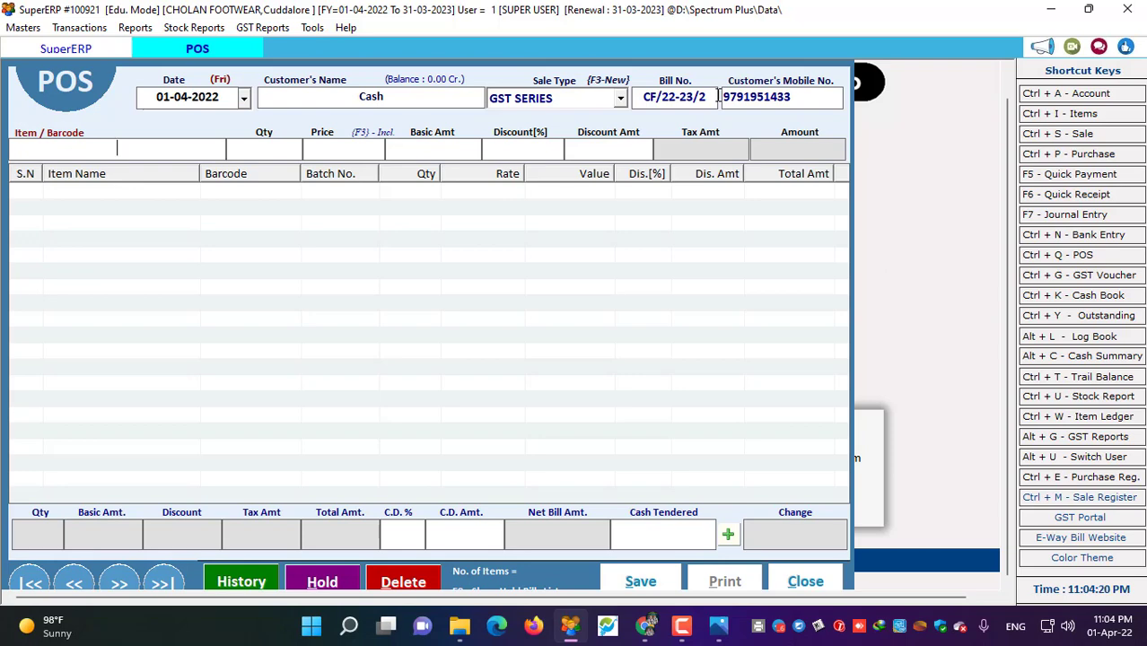
- Add one Walkmate Seppal from batch 217 (G) at 275.24, making the net bill 289.00
text(WA)
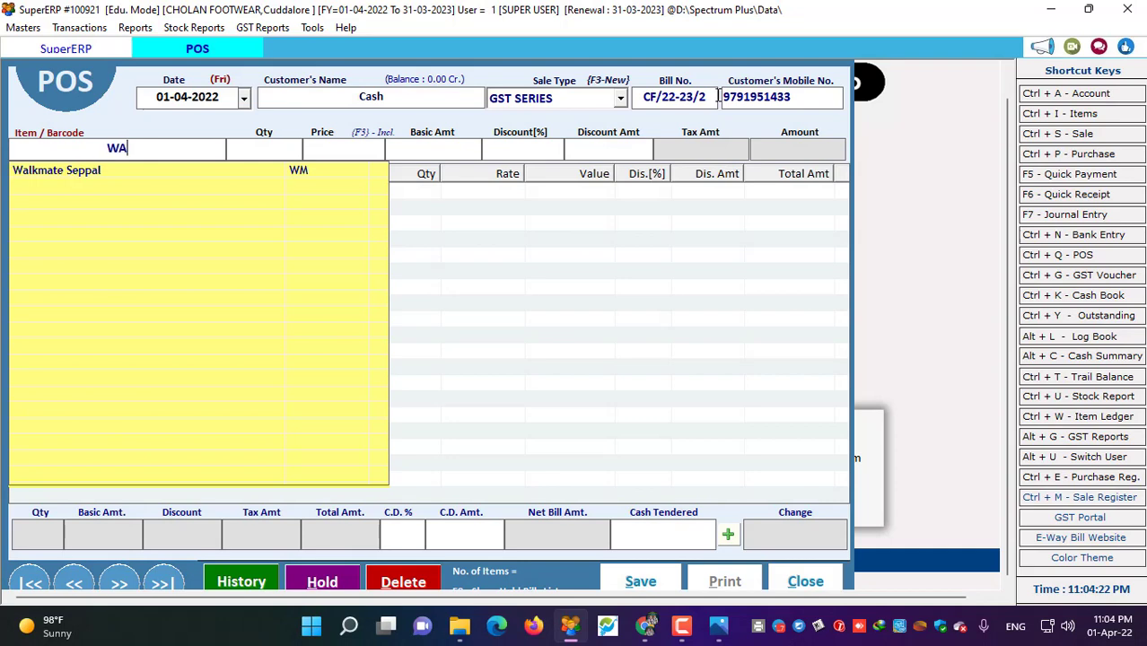
key(Down)
key(Return)
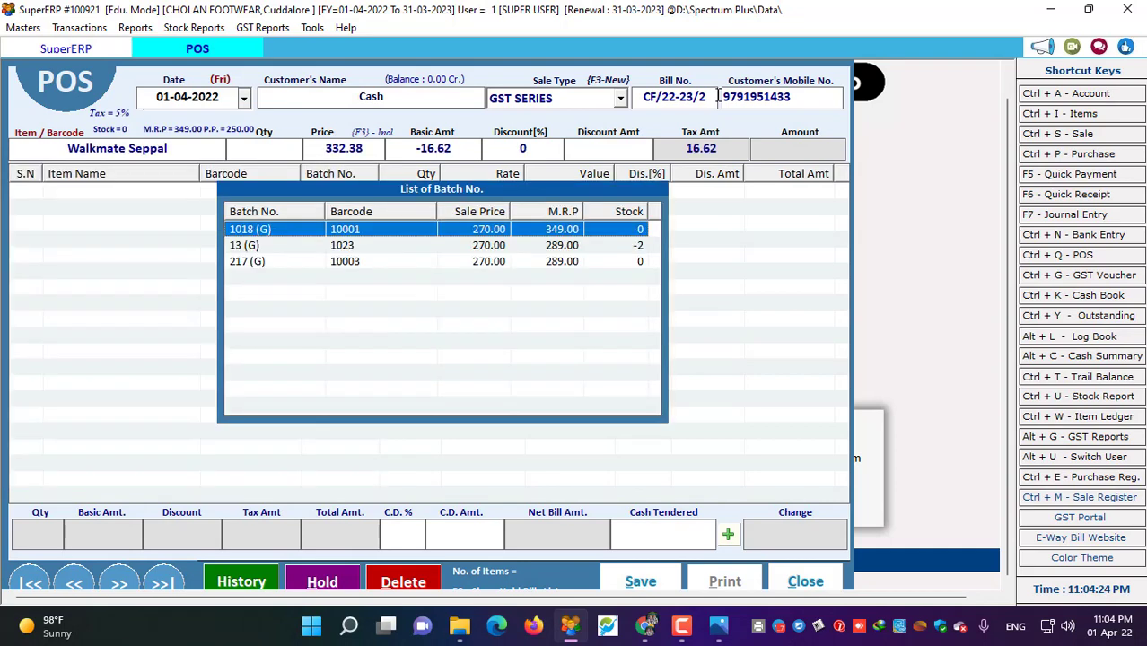
key(Down)
key(Down)
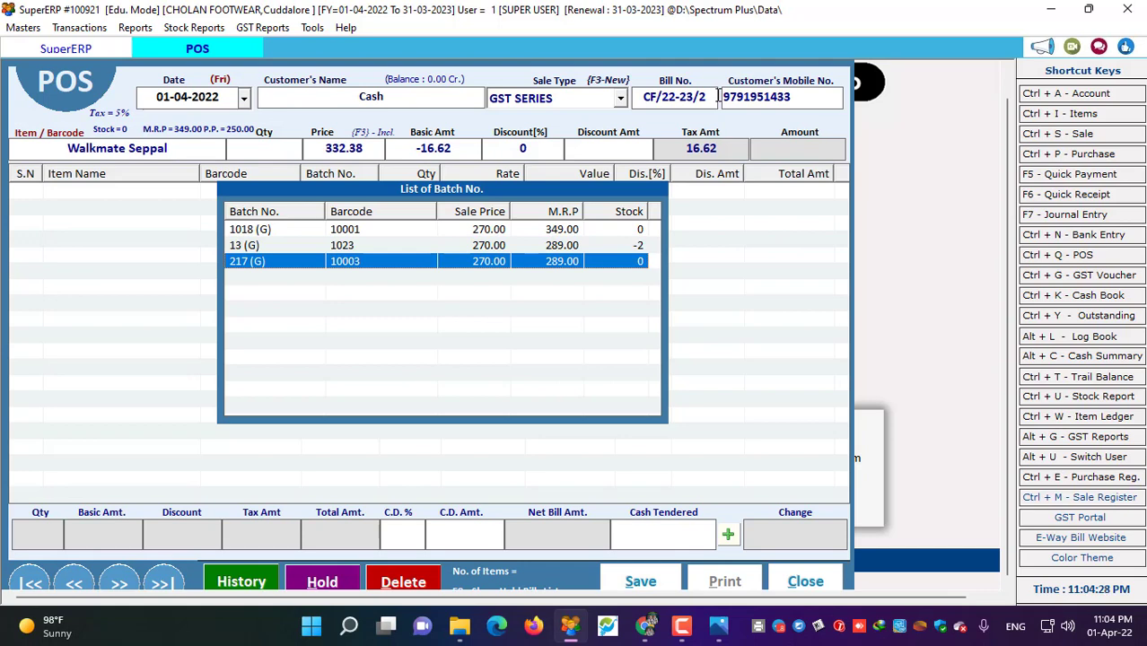
key(Return)
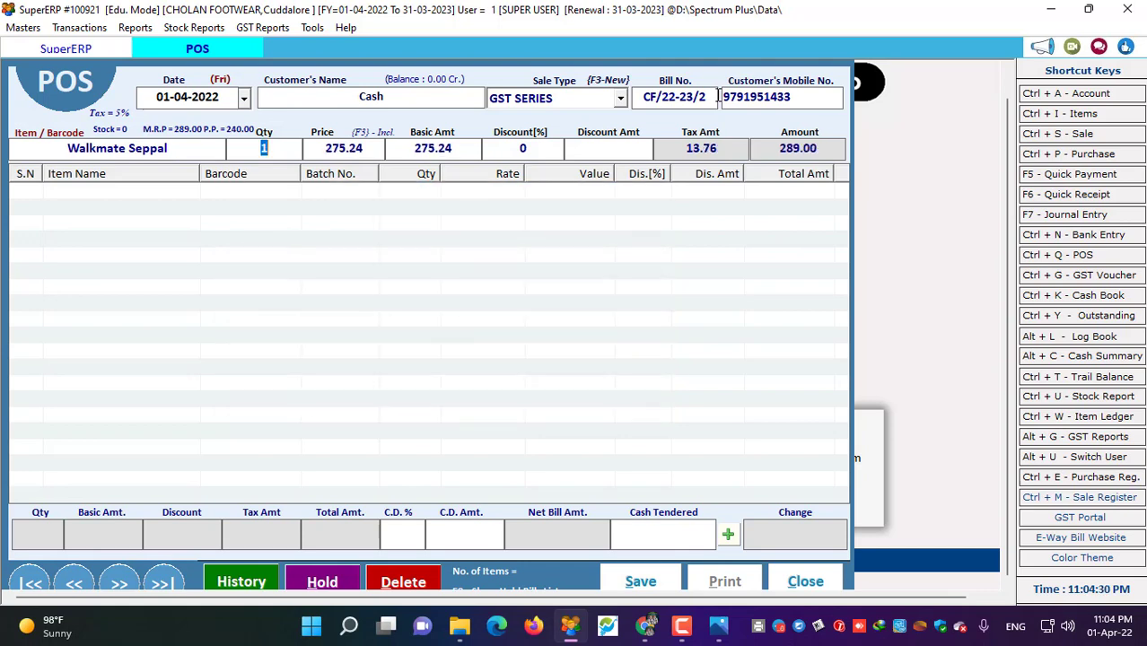
key(Return)
key(Return)
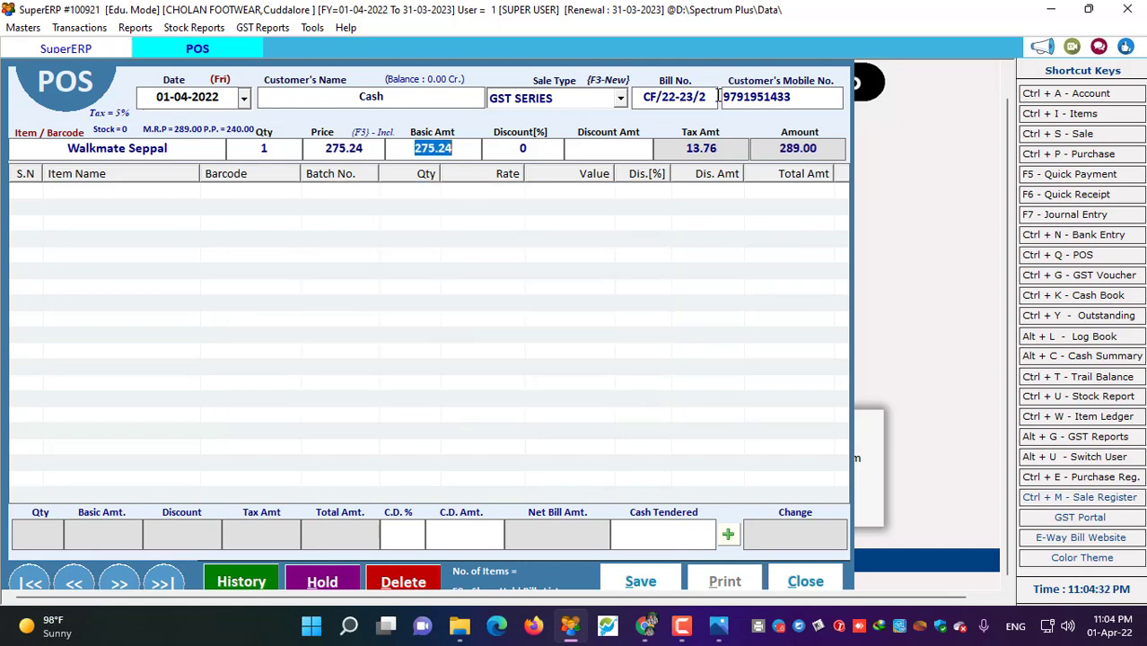
key(Return)
key(Return)
key(Return)
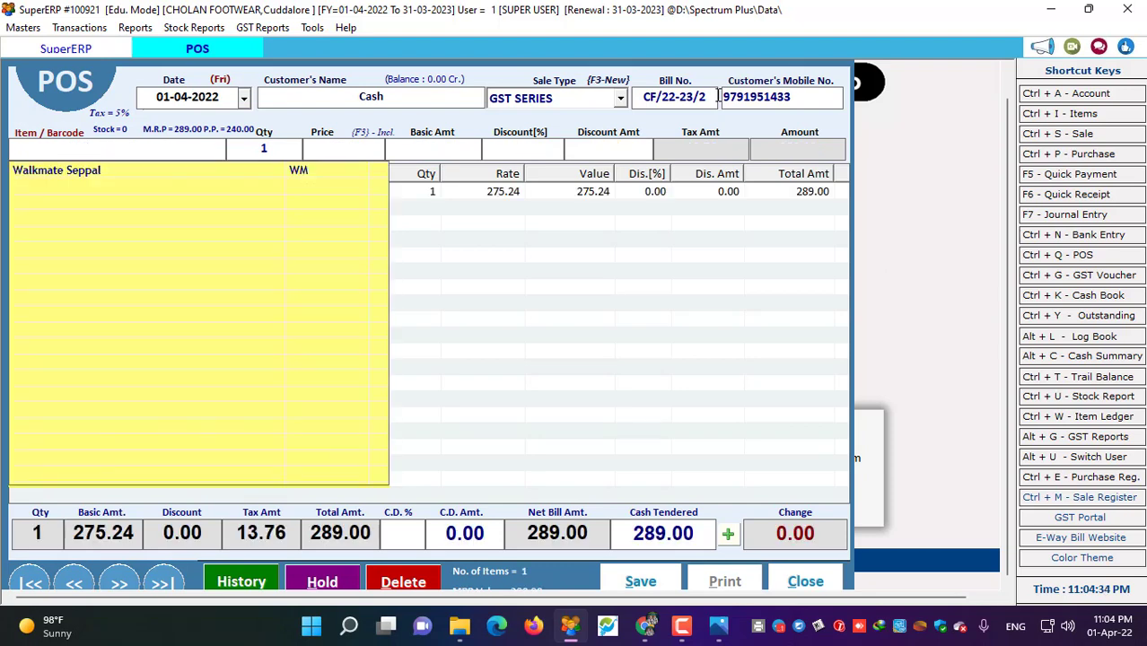
key(Escape)
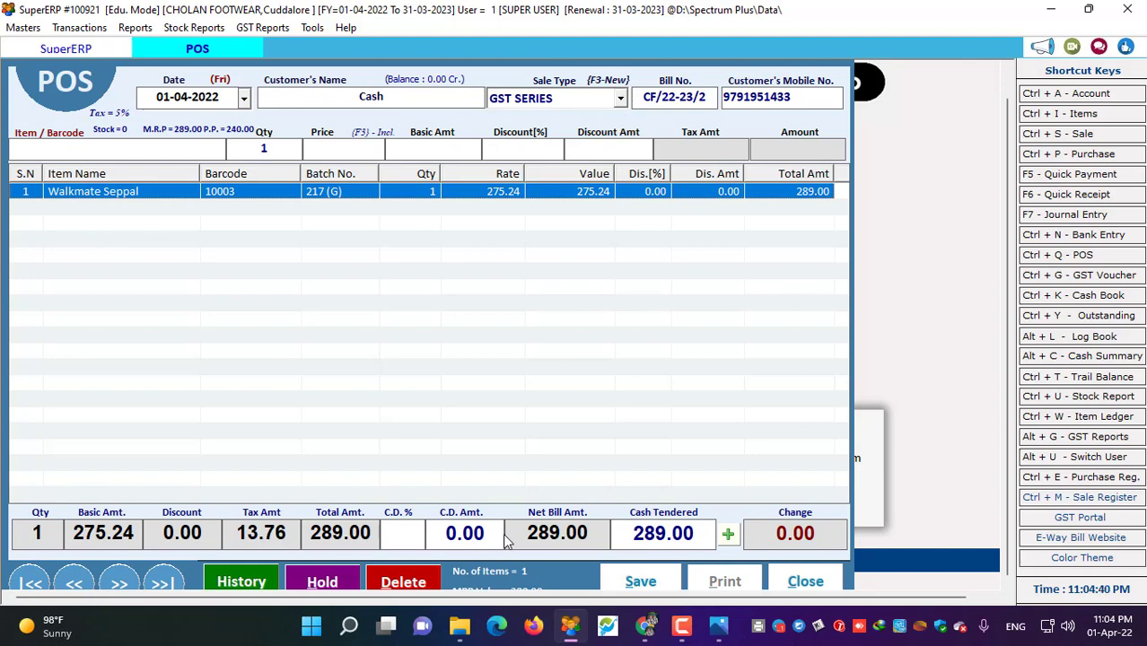
- Record 300.00 cash tendered (change -11.00), save the POS bill and confirm printing it
click(727, 535)
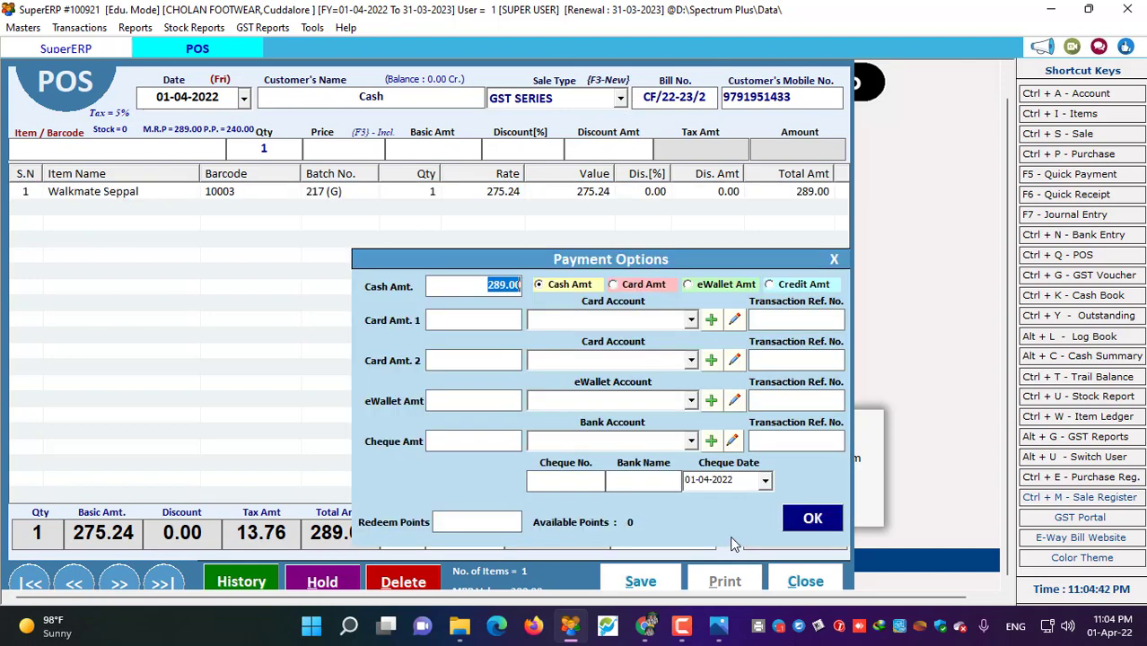
text(300.00)
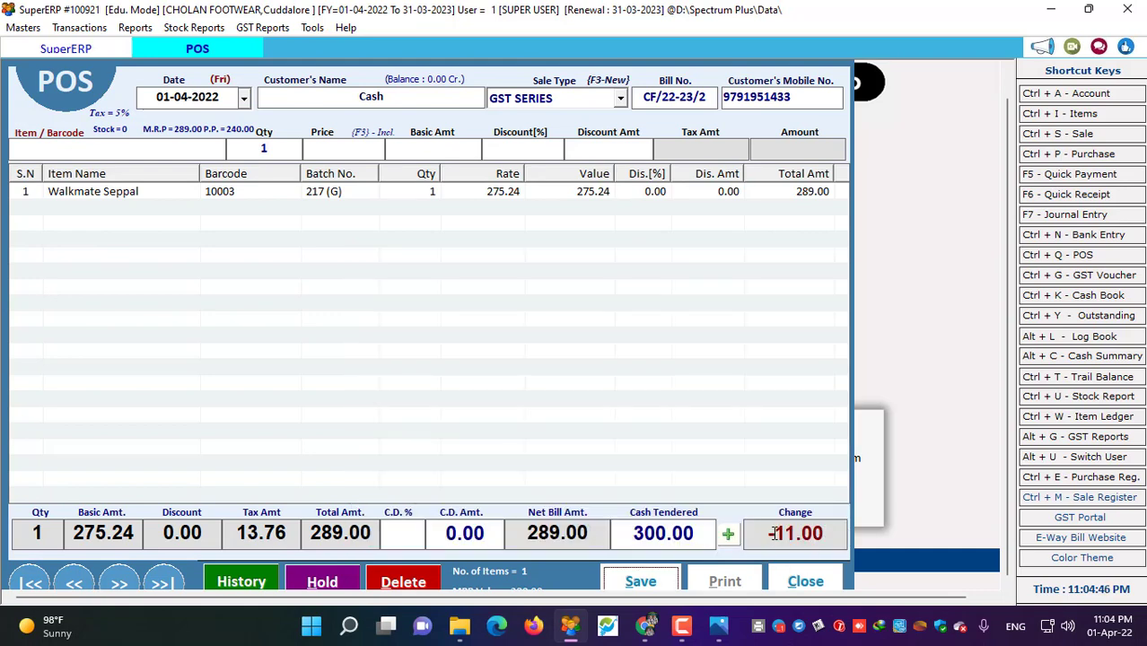
drag(767, 535, 838, 538)
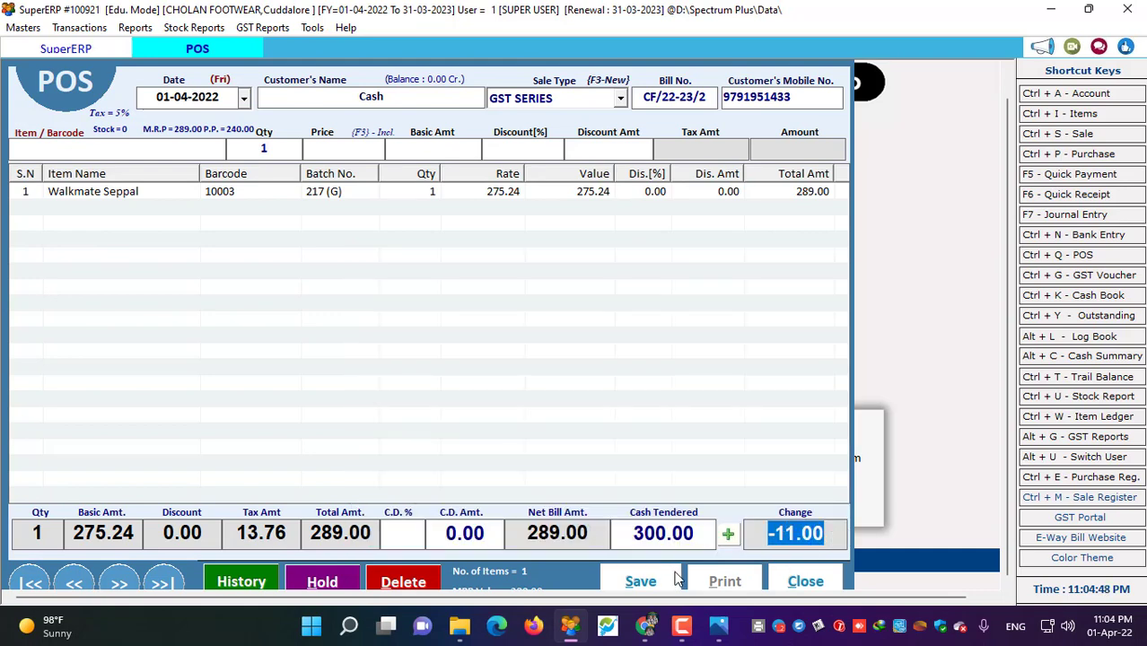
click(641, 582)
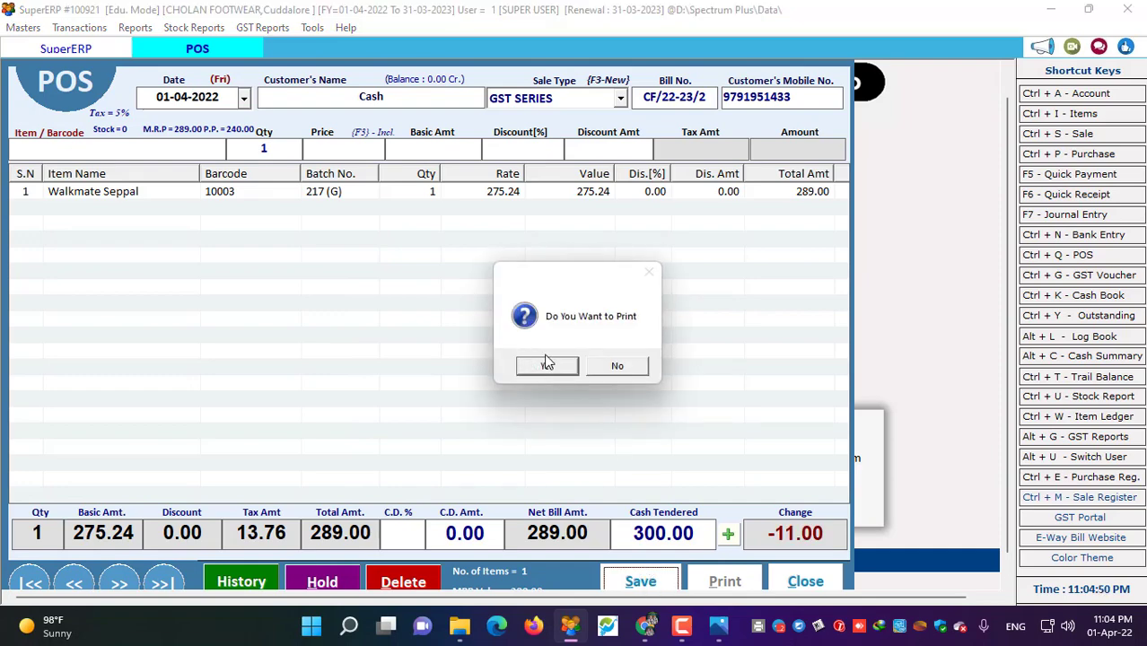
click(547, 365)
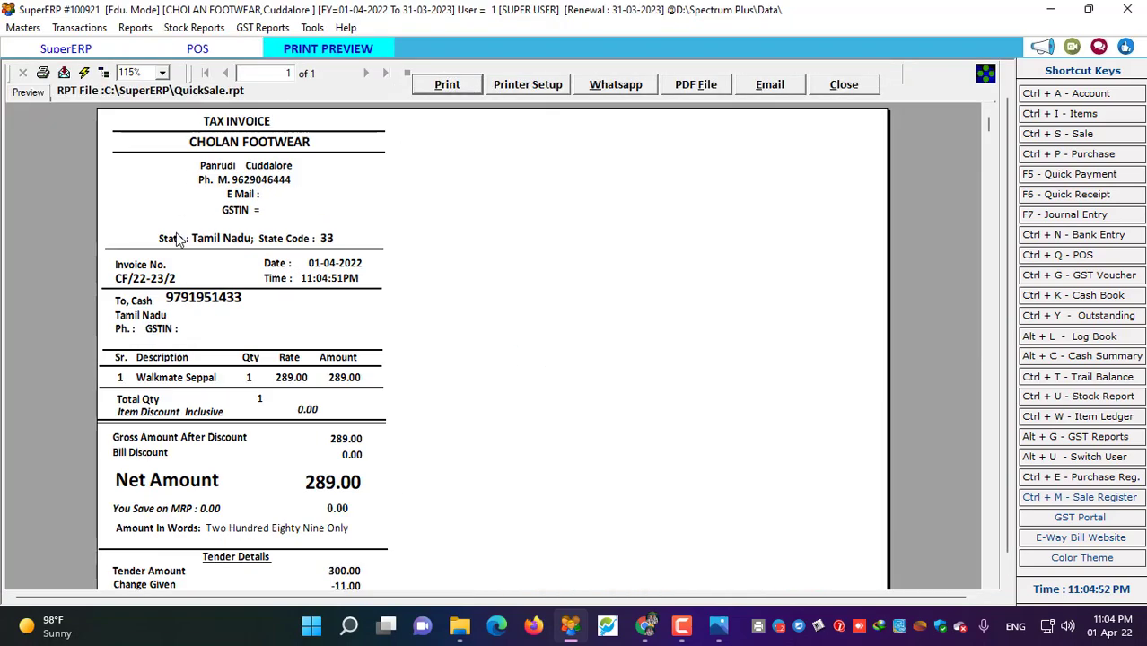
- Close the CF/22-23/2 invoice preview and the POS screen, discarding the unsaved sale entry
scroll(225, 571, down, 3)
scroll(225, 570, up, 3)
scroll(238, 436, down, 3)
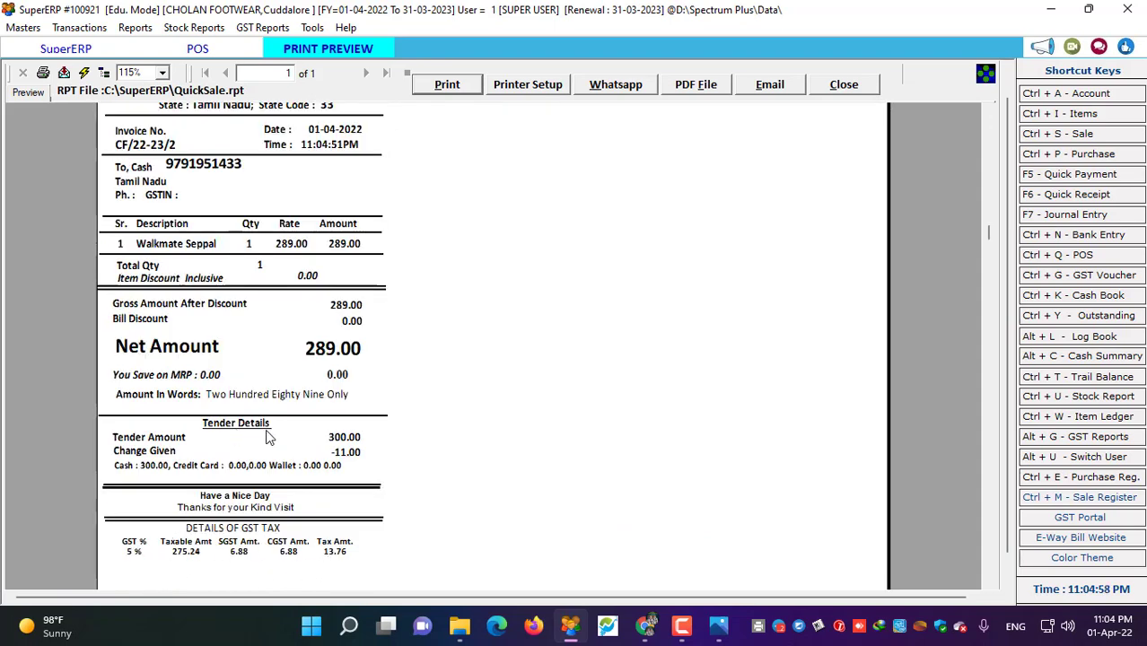
scroll(266, 436, up, 3)
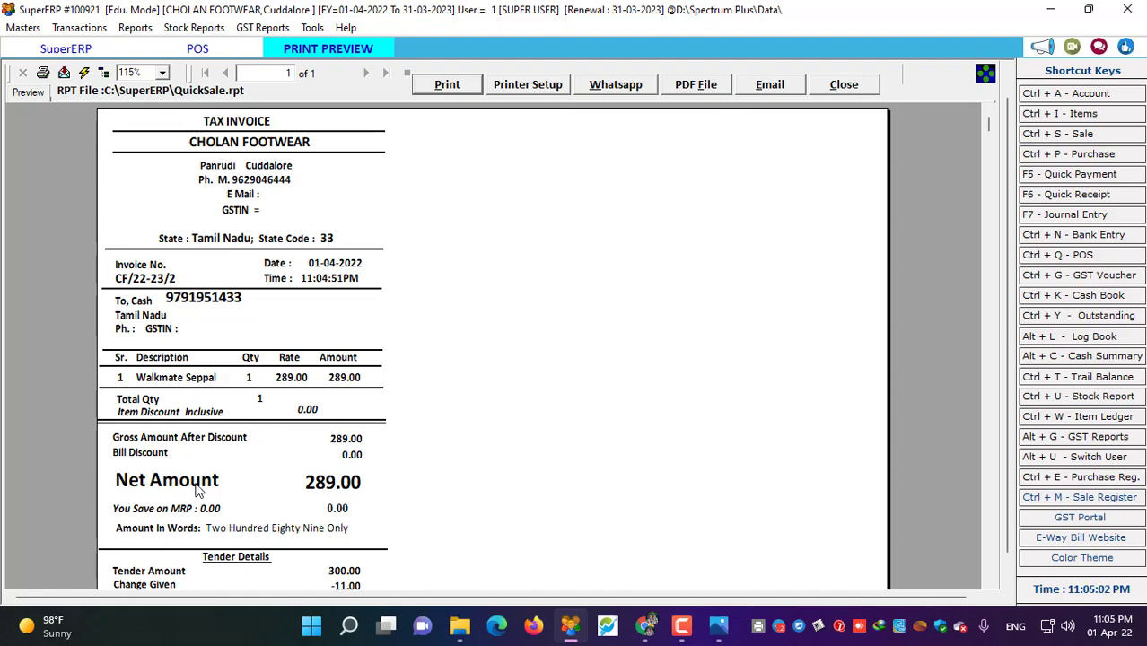
click(847, 90)
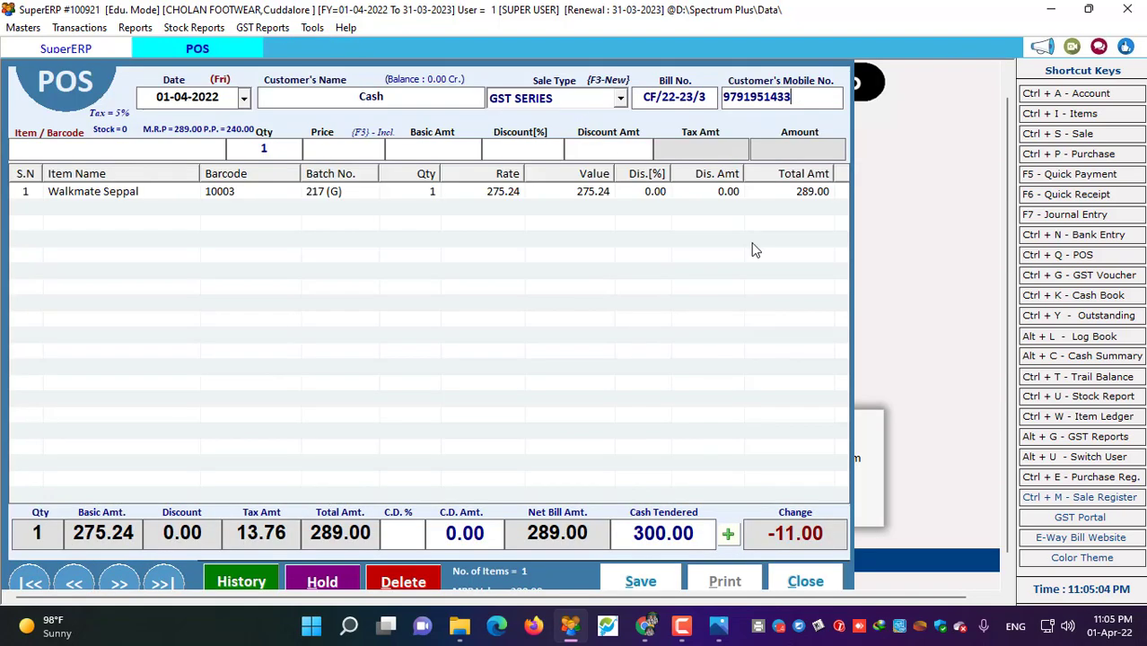
click(805, 581)
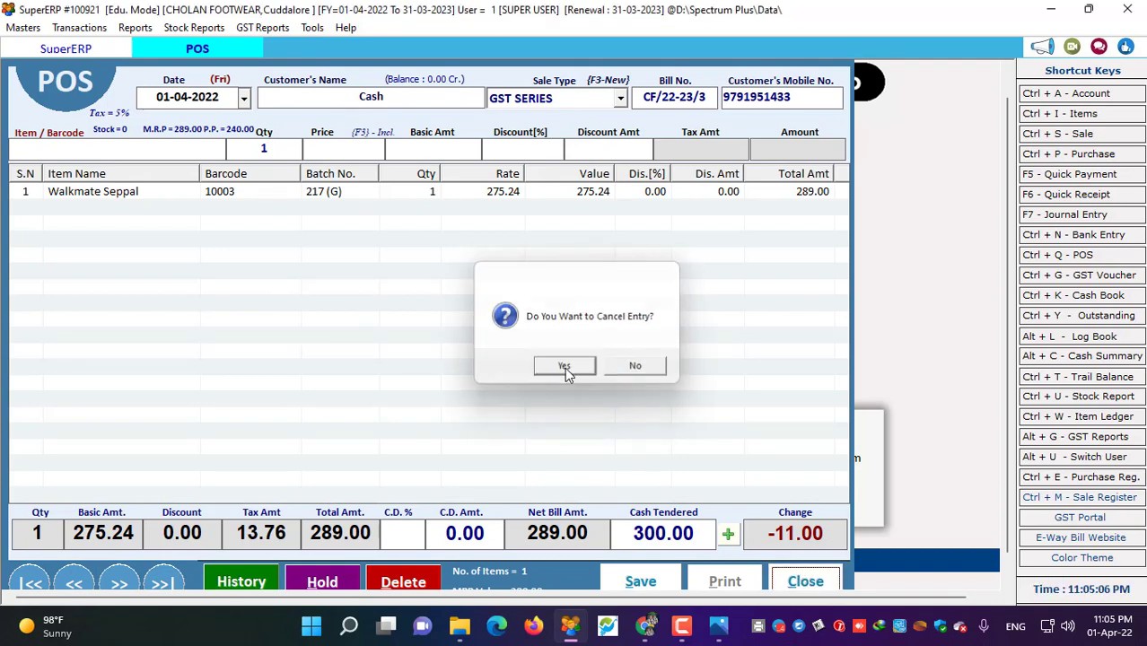
click(564, 367)
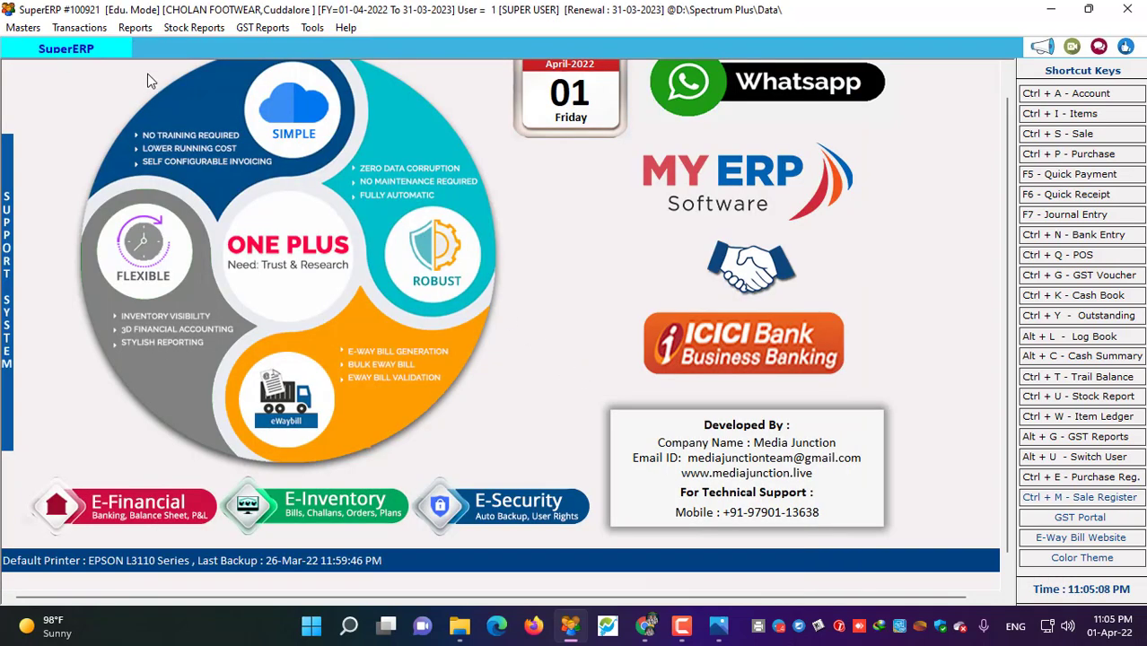
- Load Walkmate Seppal's batches for barcode printing and tick batch 13 with quantity 5
click(23, 27)
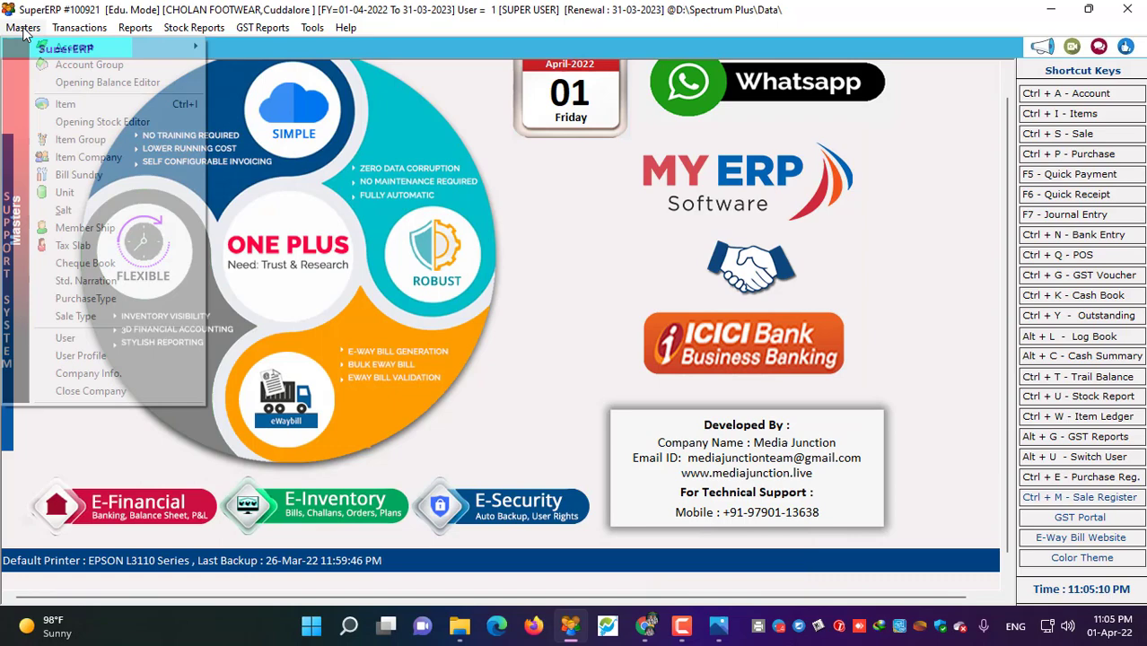
click(49, 106)
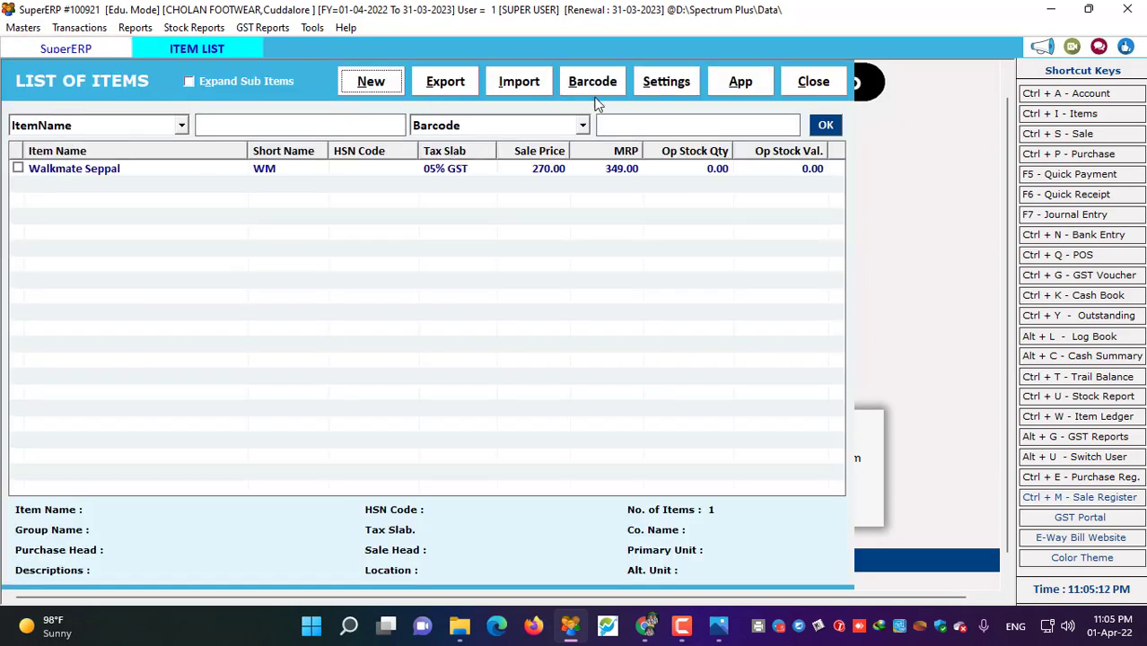
click(592, 84)
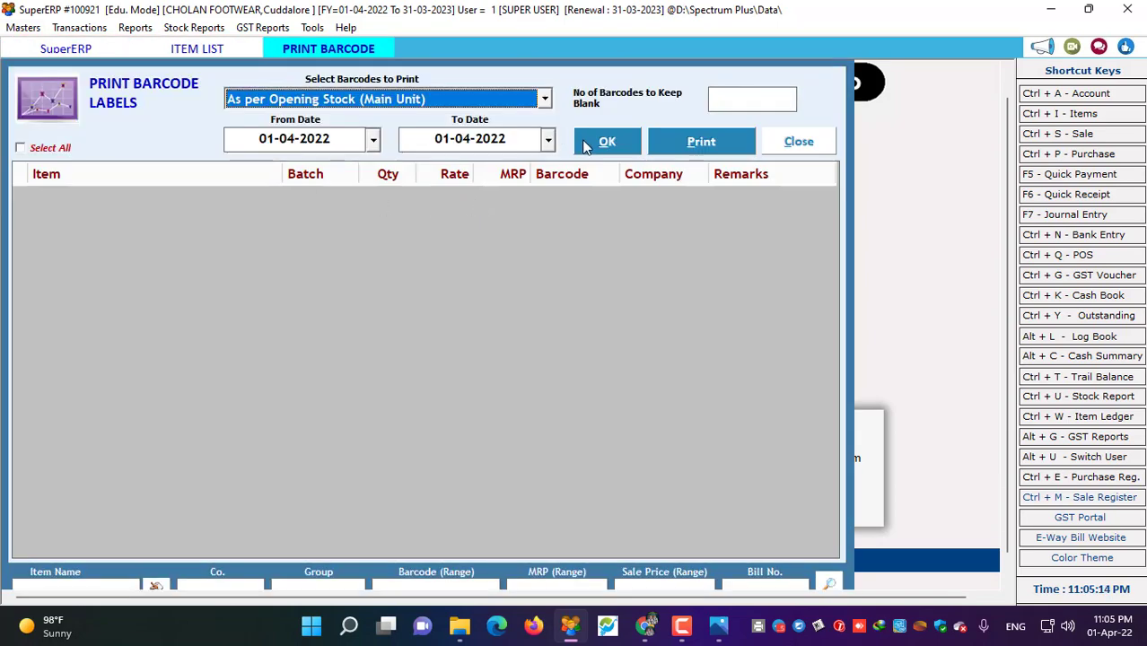
click(586, 144)
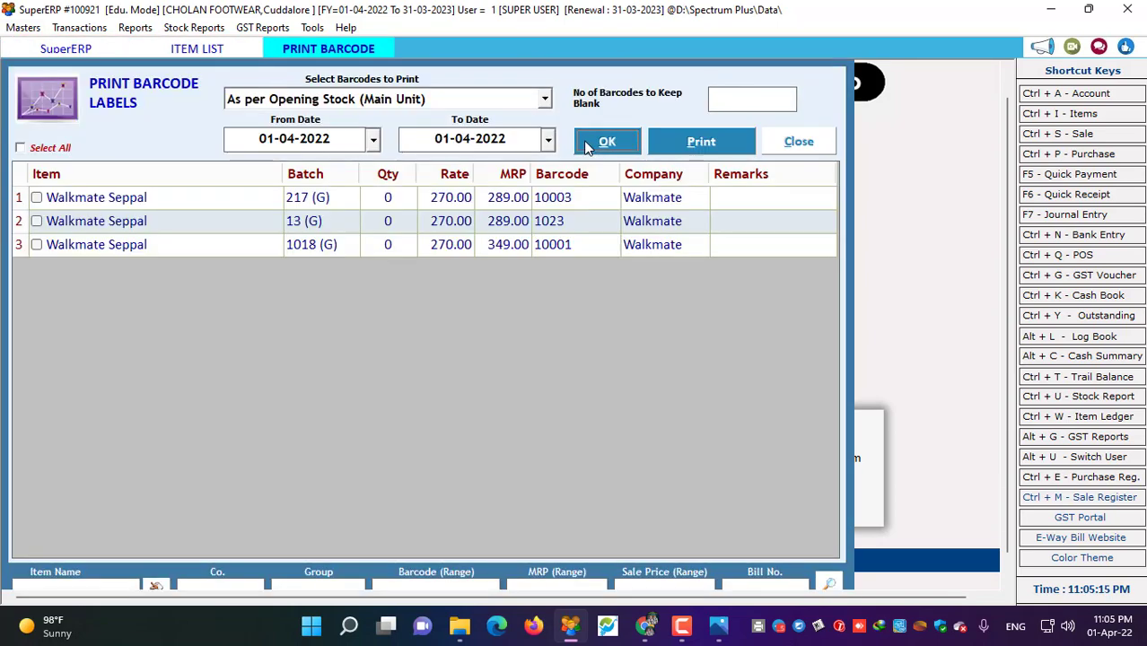
click(36, 222)
click(388, 224)
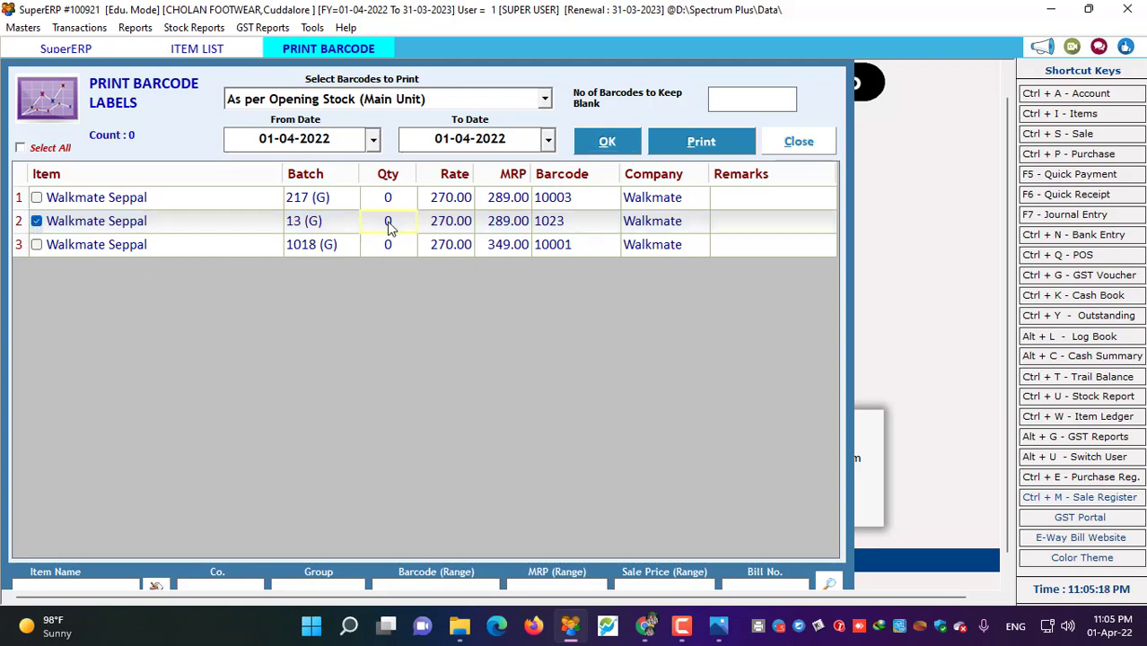
text(5)
key(Return)
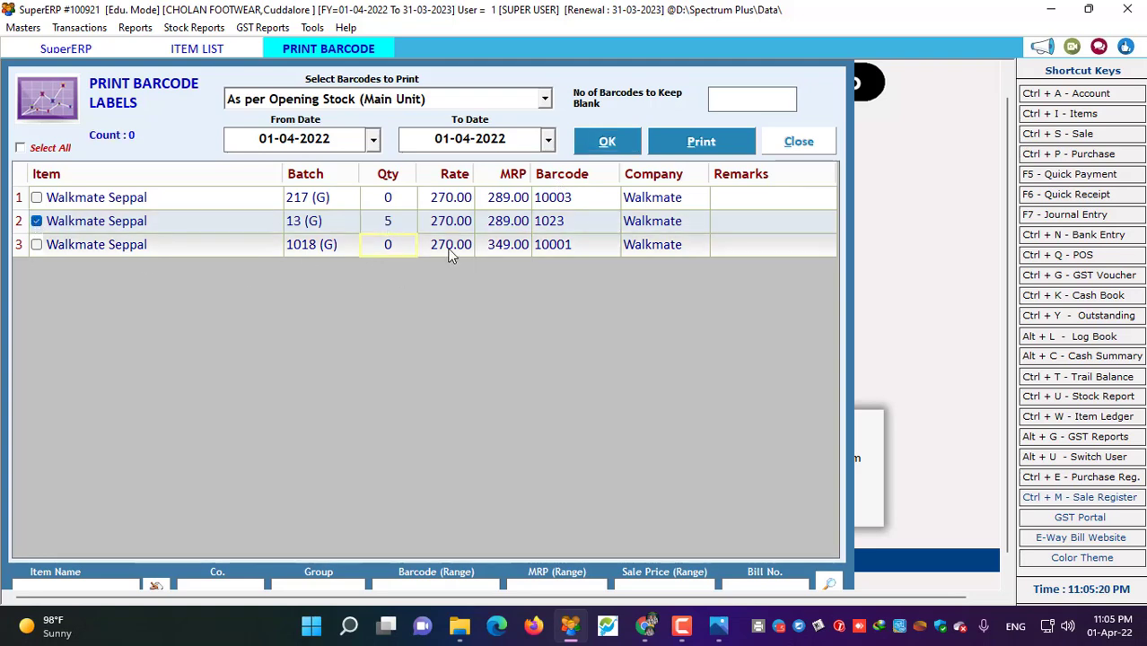
- Choose the lowercase 'barcode' label format for printing the selected labels
click(700, 143)
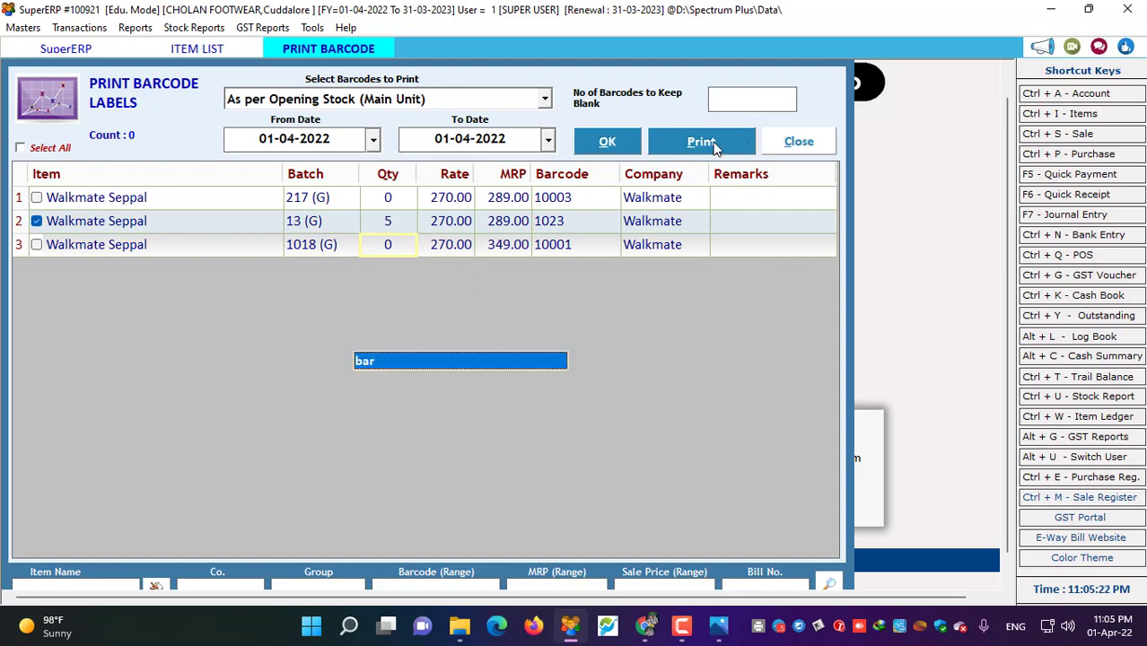
click(406, 359)
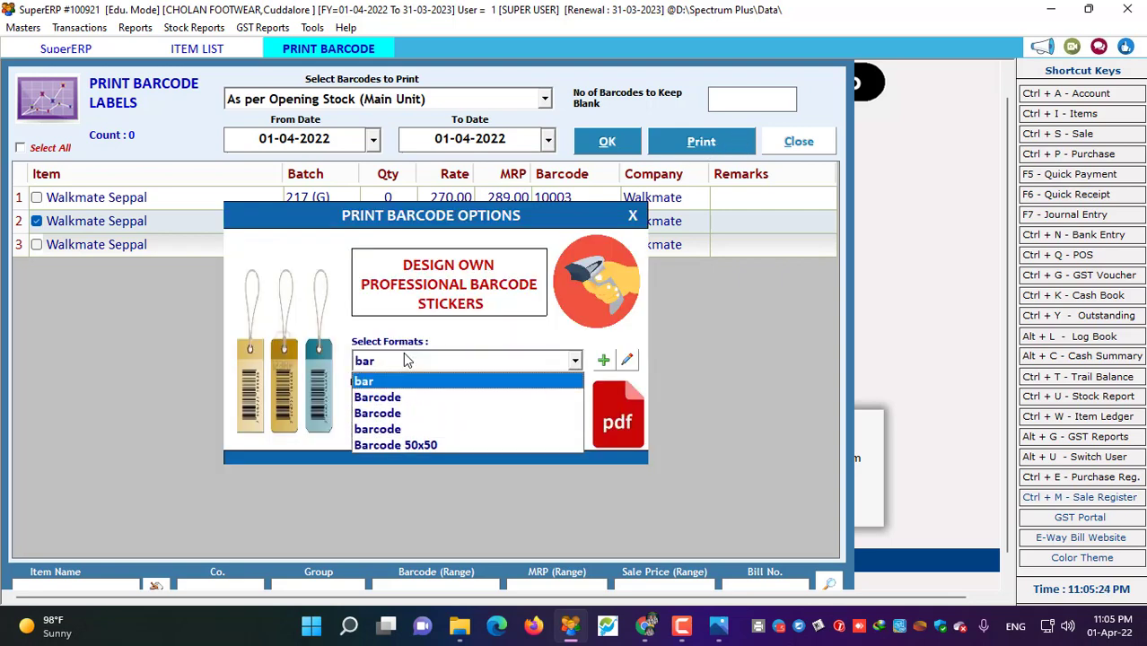
click(395, 445)
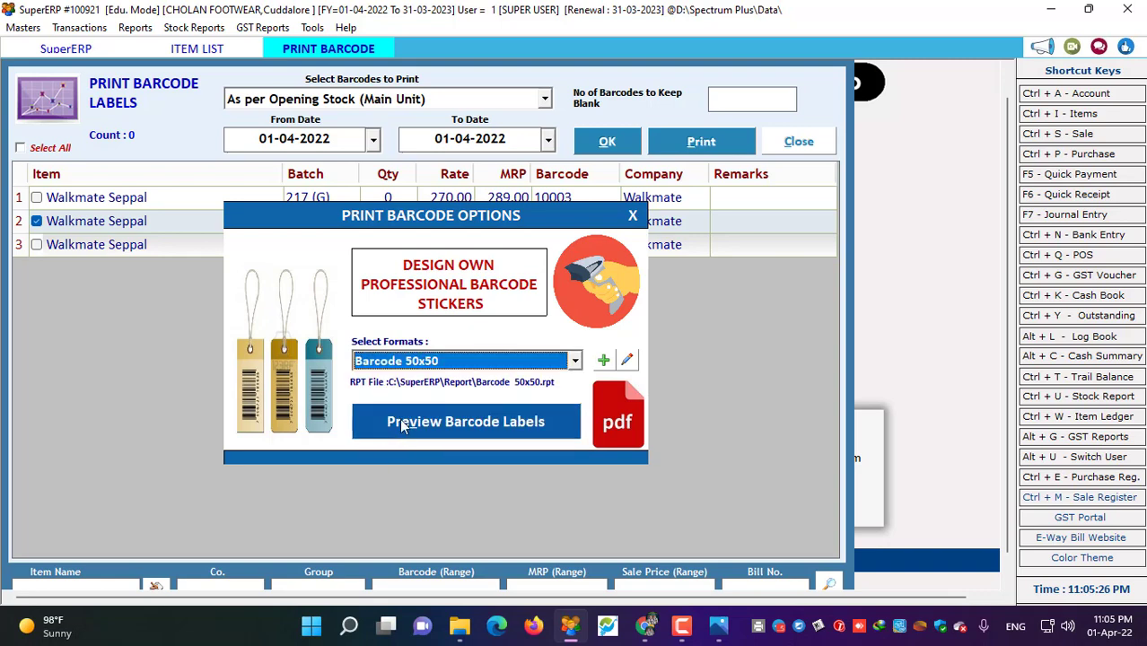
click(408, 362)
click(406, 429)
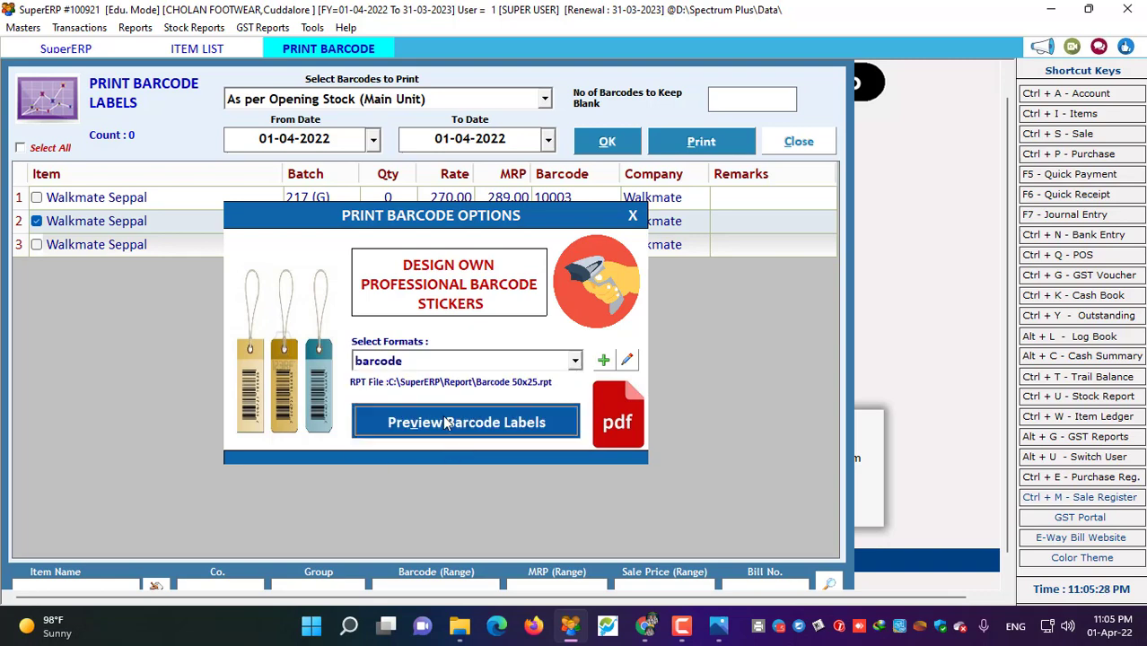
click(403, 430)
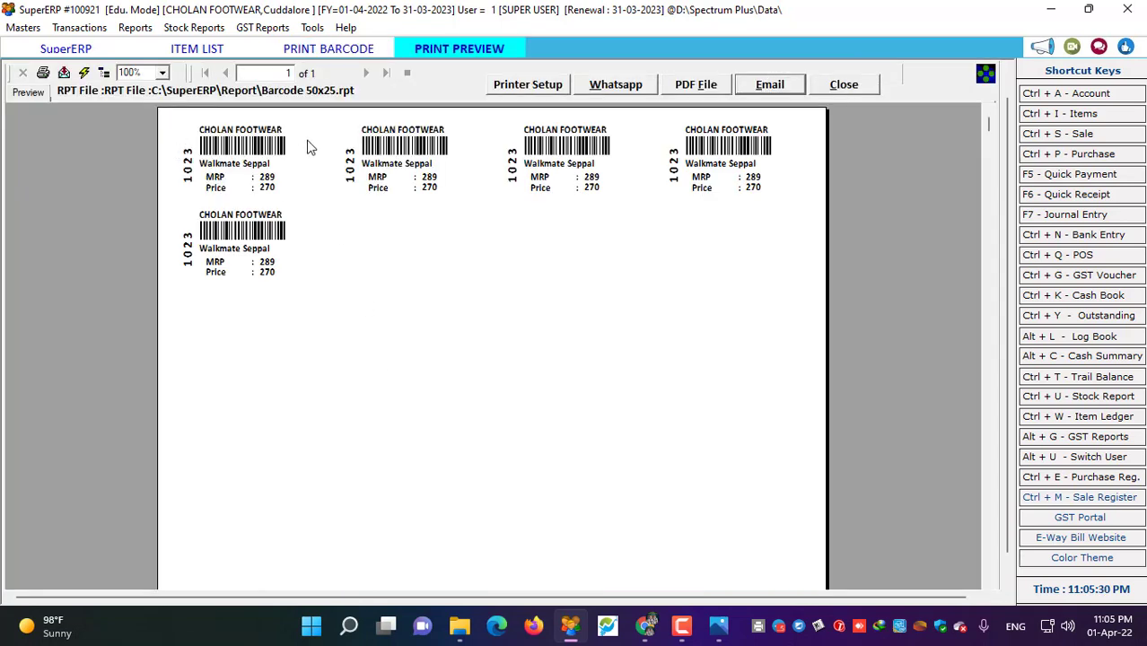
click(165, 74)
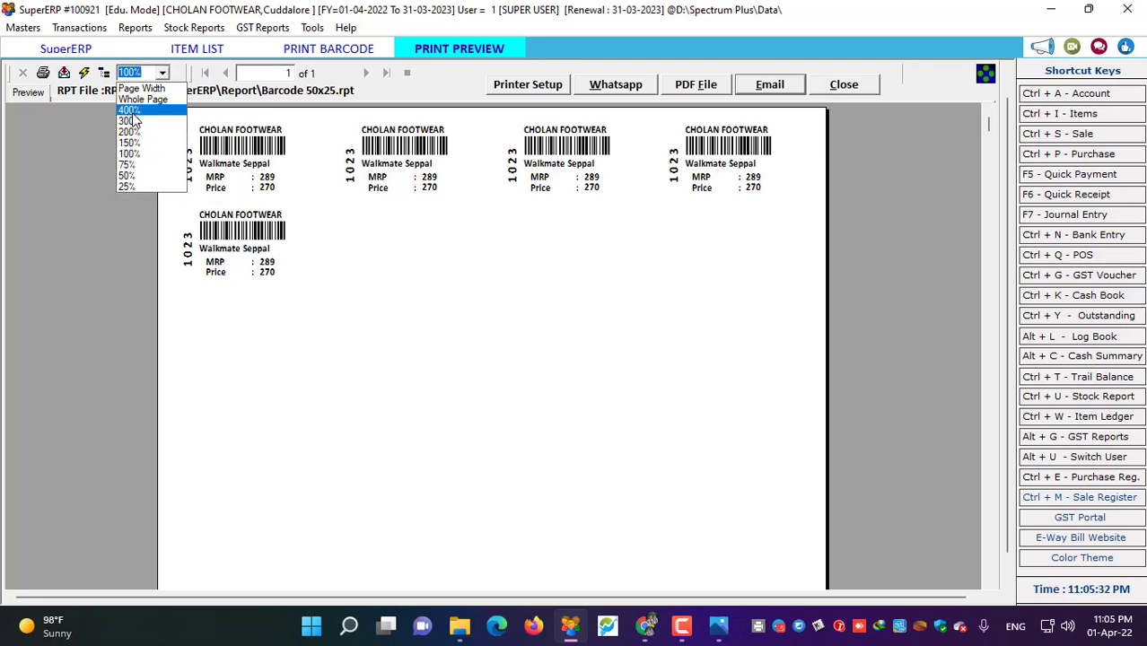
click(133, 115)
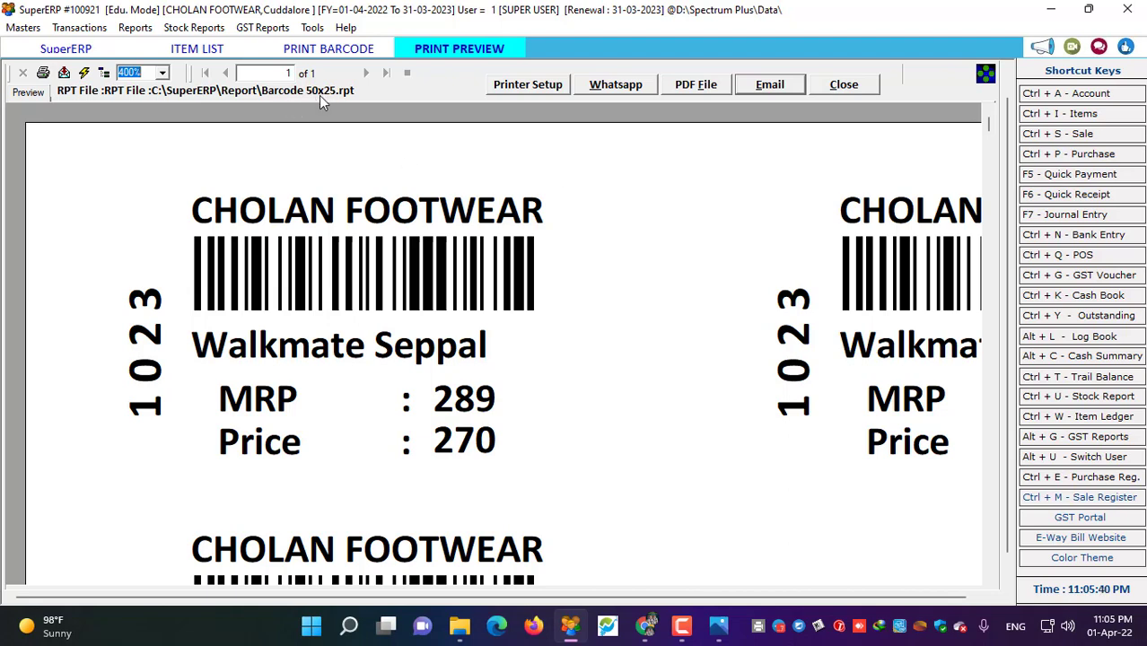
click(162, 72)
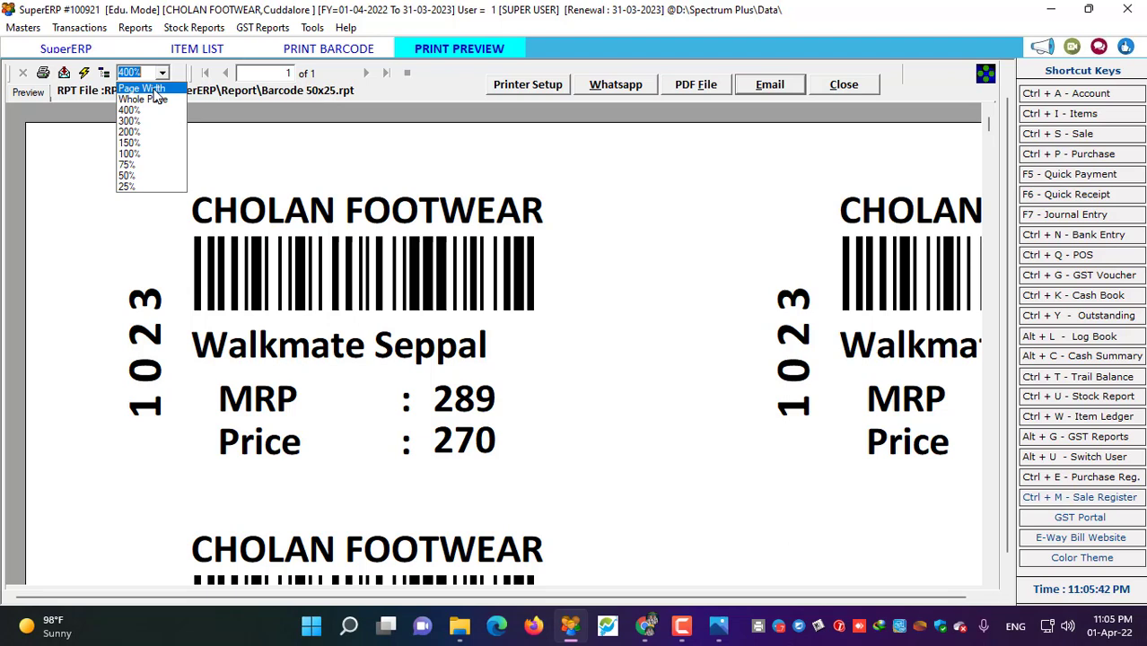
click(137, 144)
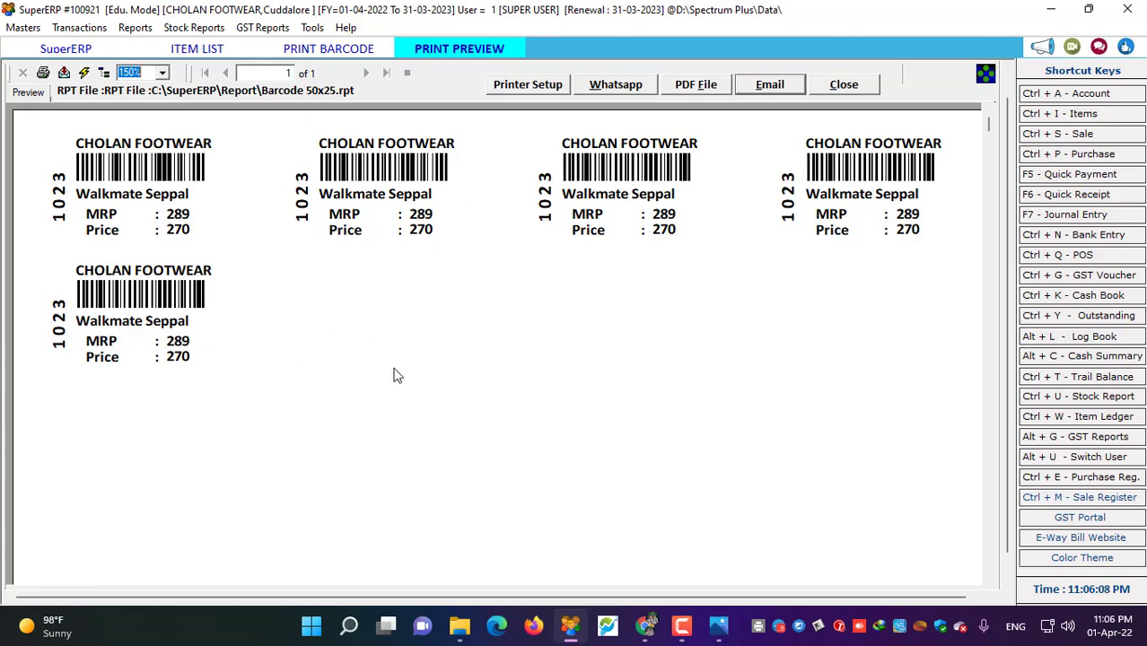
click(832, 89)
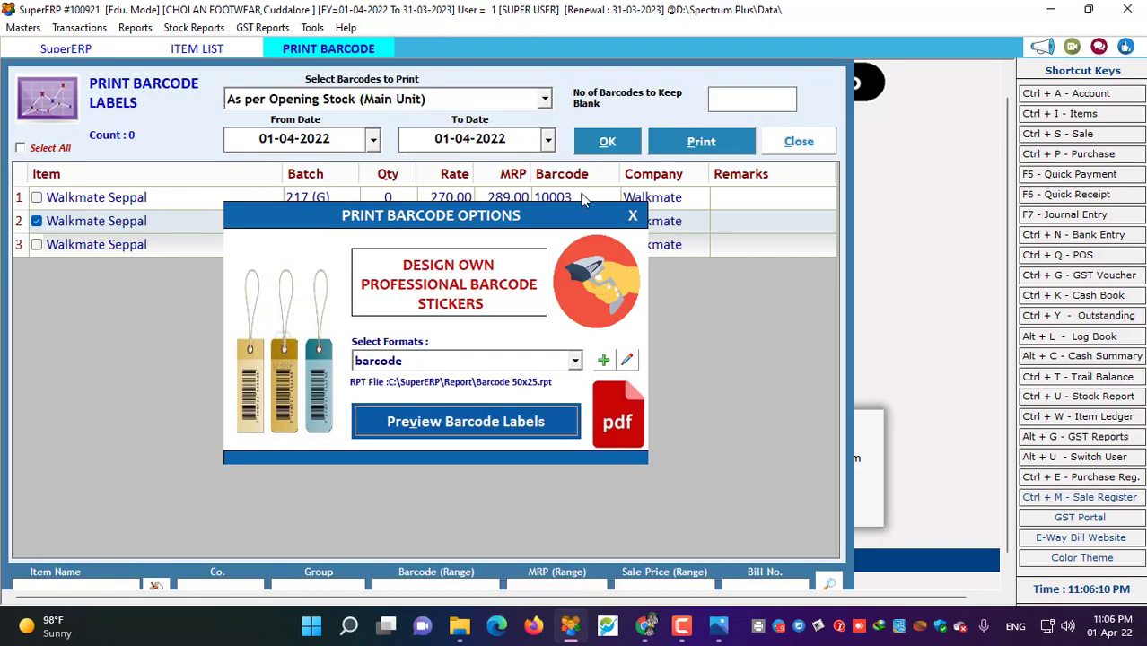
- Close the barcode format options, the Print Barcode screen and the Item List
click(633, 216)
click(807, 143)
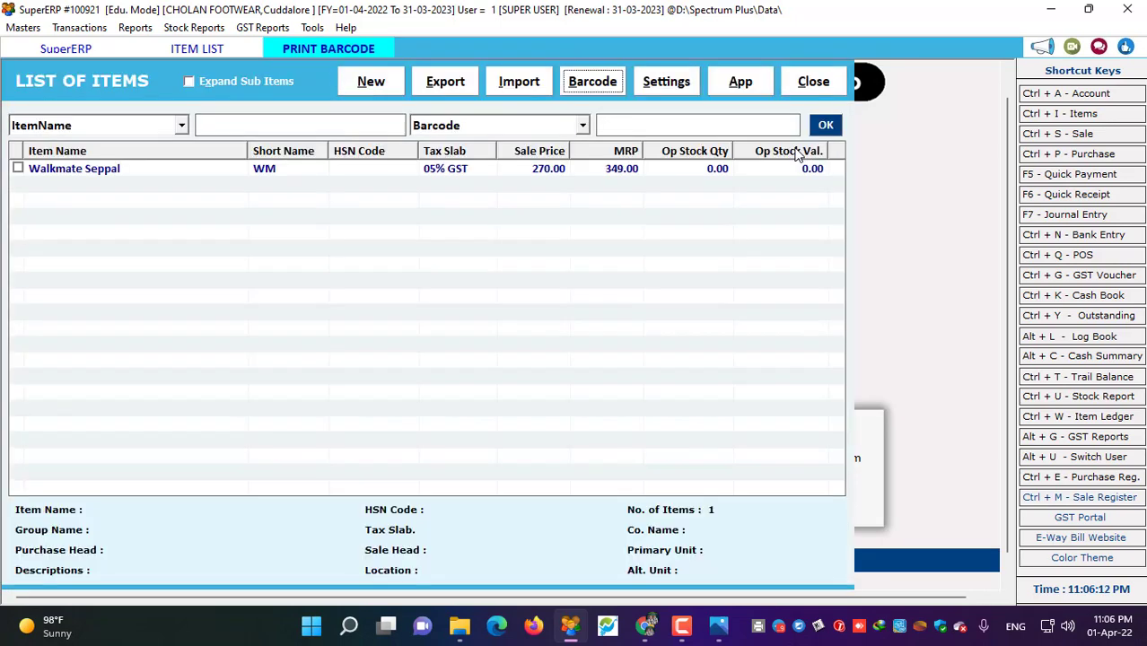
click(815, 82)
- Run the stock report, check Walkmate Seppal's closing stock of -3.00, then close it
click(194, 27)
click(224, 50)
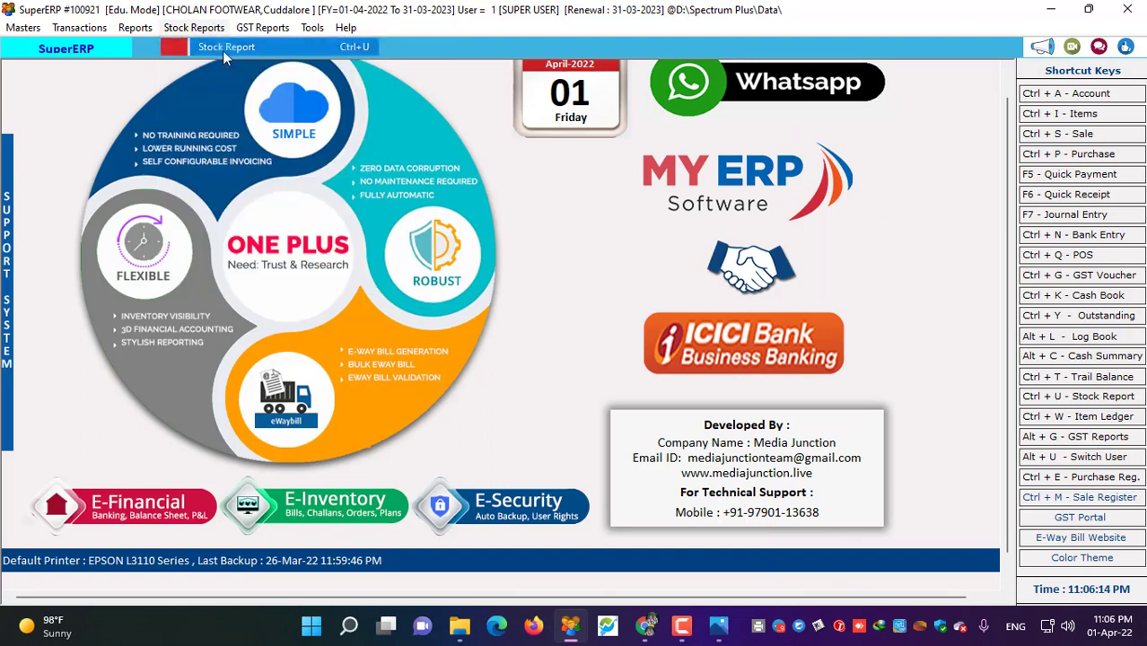
click(515, 88)
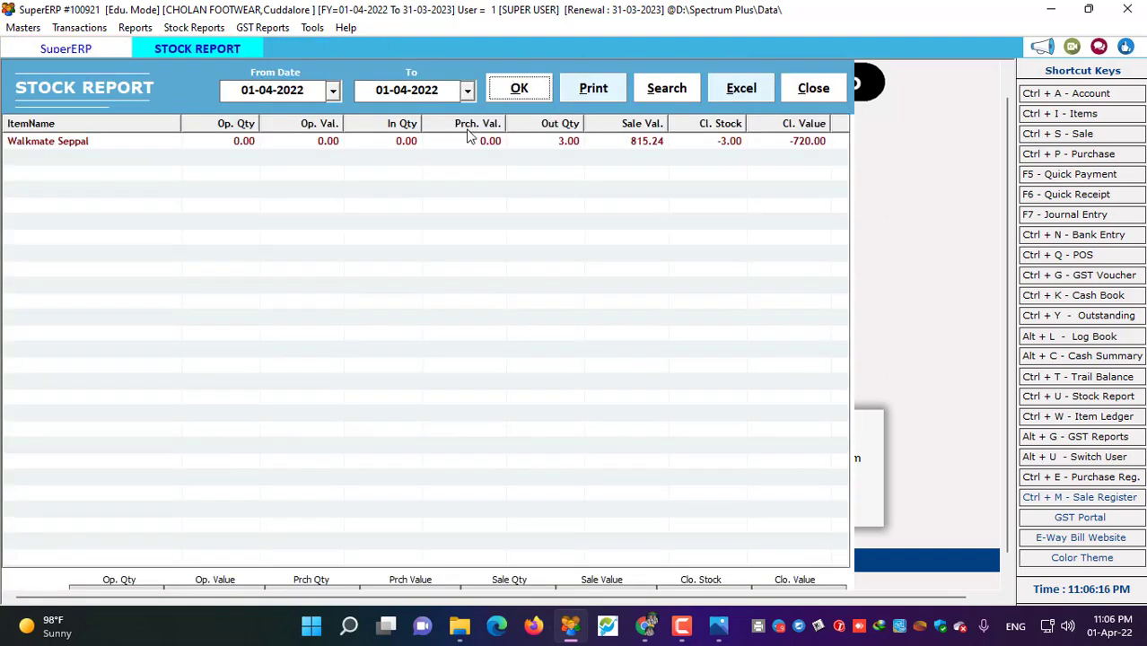
click(572, 146)
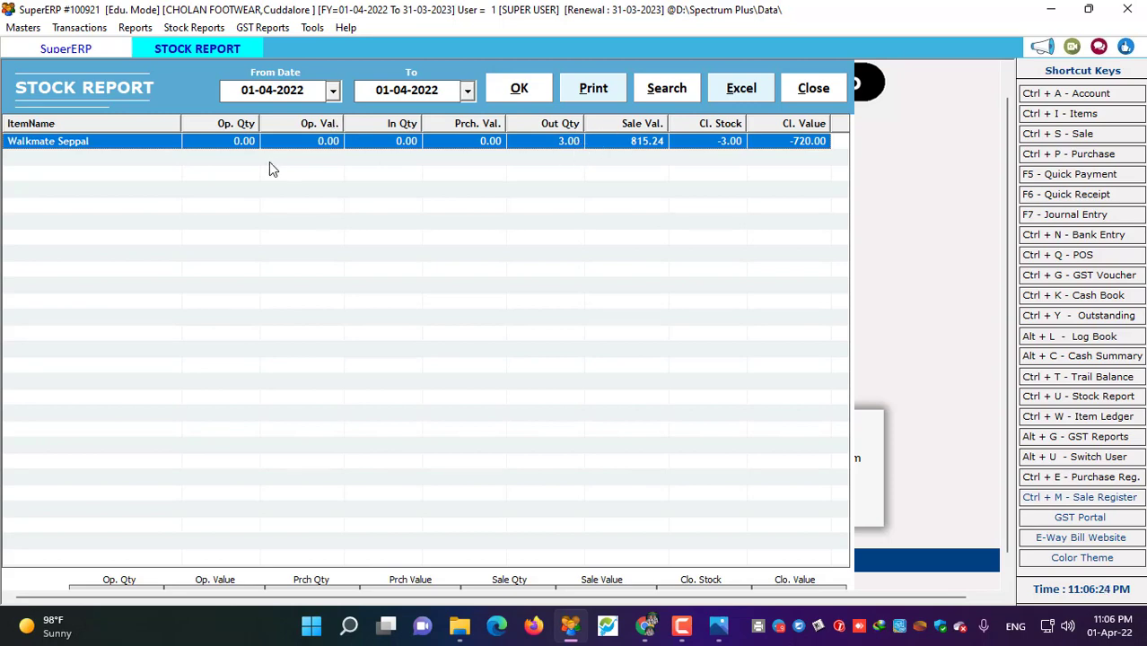
click(816, 95)
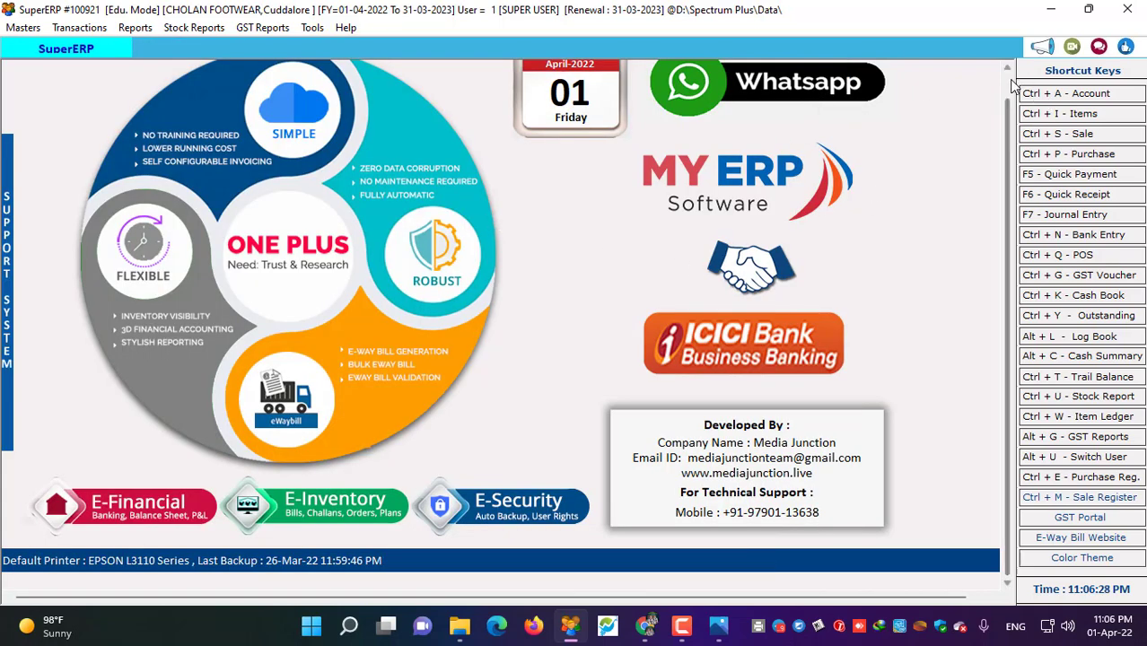
scroll(1013, 85, up, 1)
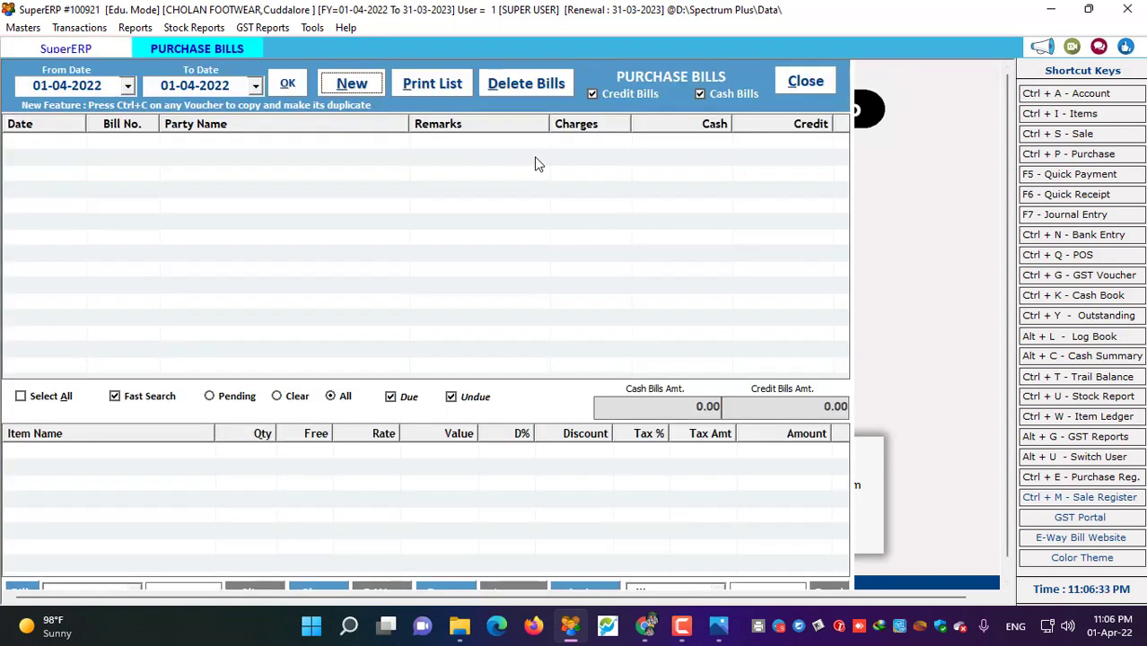
- Start a new purchase bill, accept the date, and open Create Account for the party
click(1089, 163)
click(325, 91)
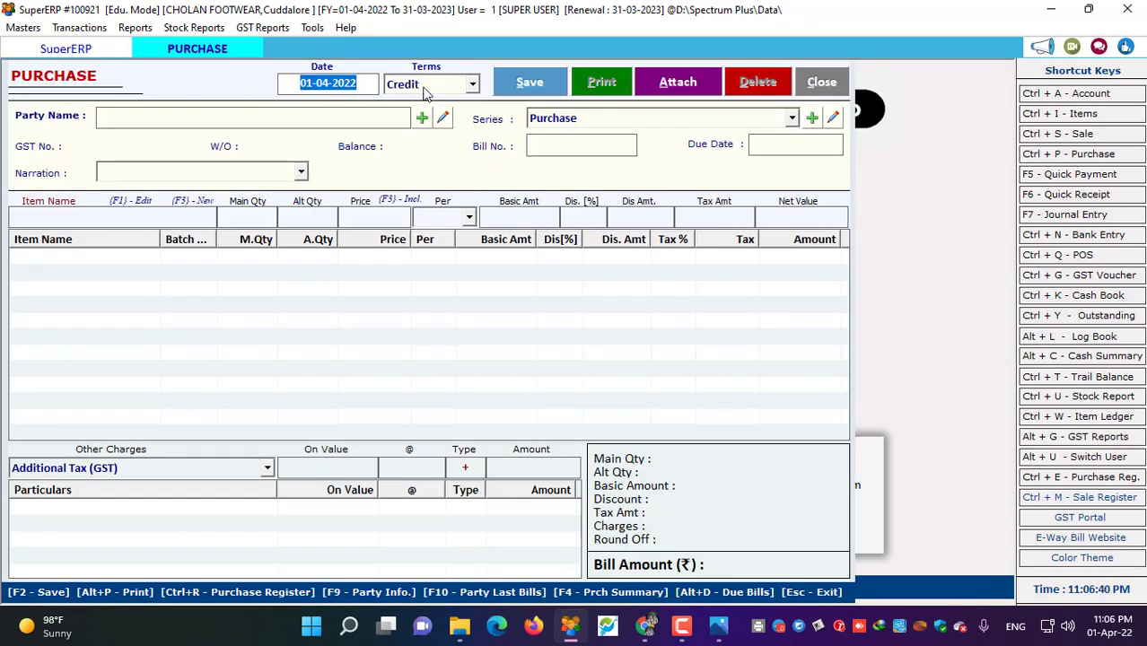
key(Return)
key(Return)
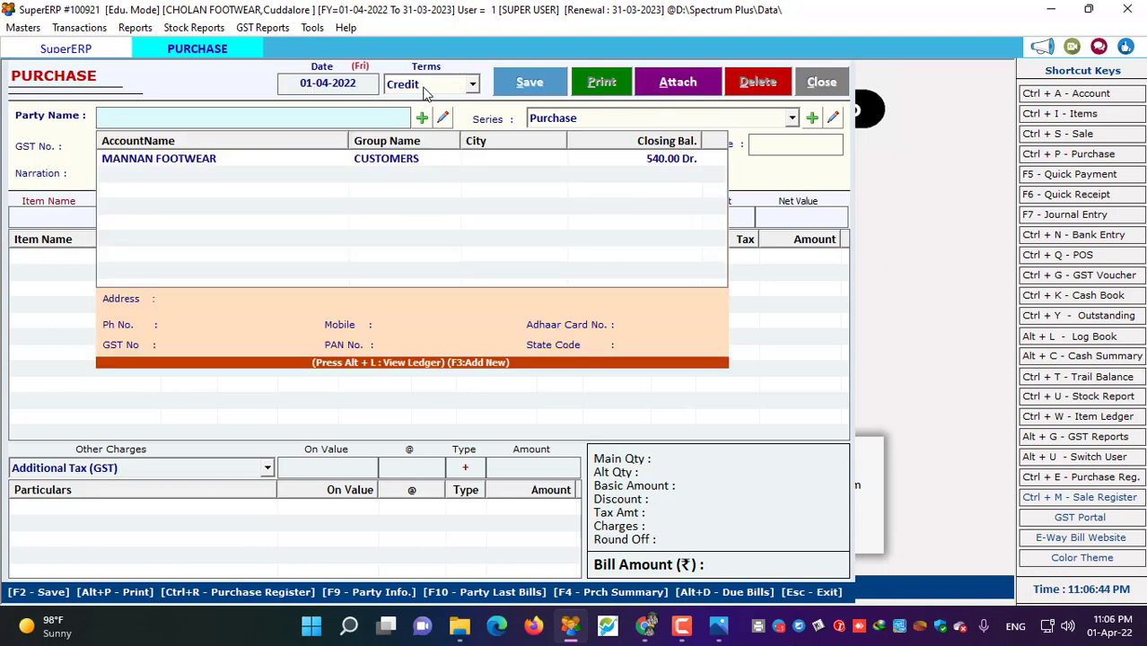
key(F3)
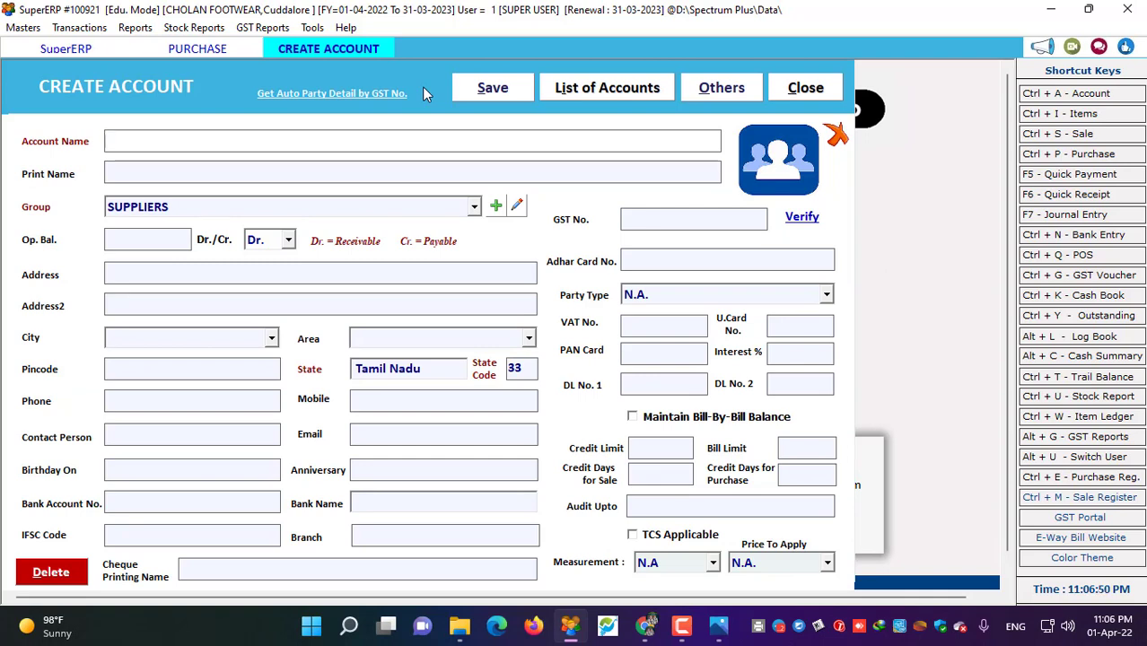
- Enter account name RAJA FOOTWEAR under SUPPLIERS, add the supplier's mobile number, enable bill-by-bill balance
text(RAJA)
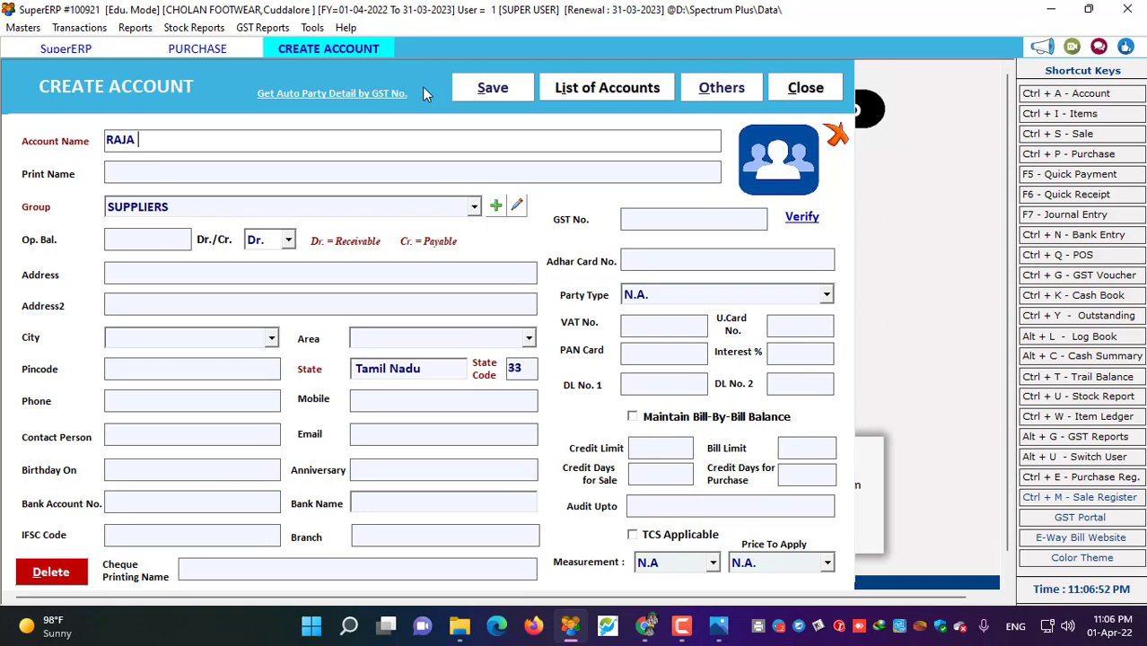
text( FOOTWEAR)
key(Return)
key(Return)
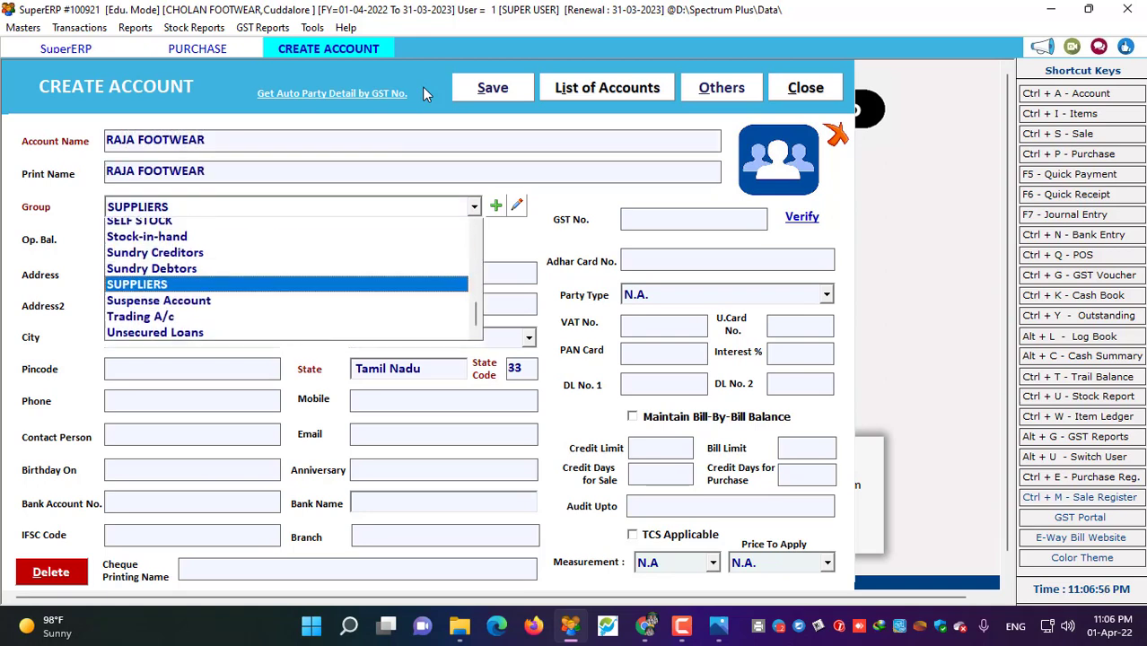
key(Return)
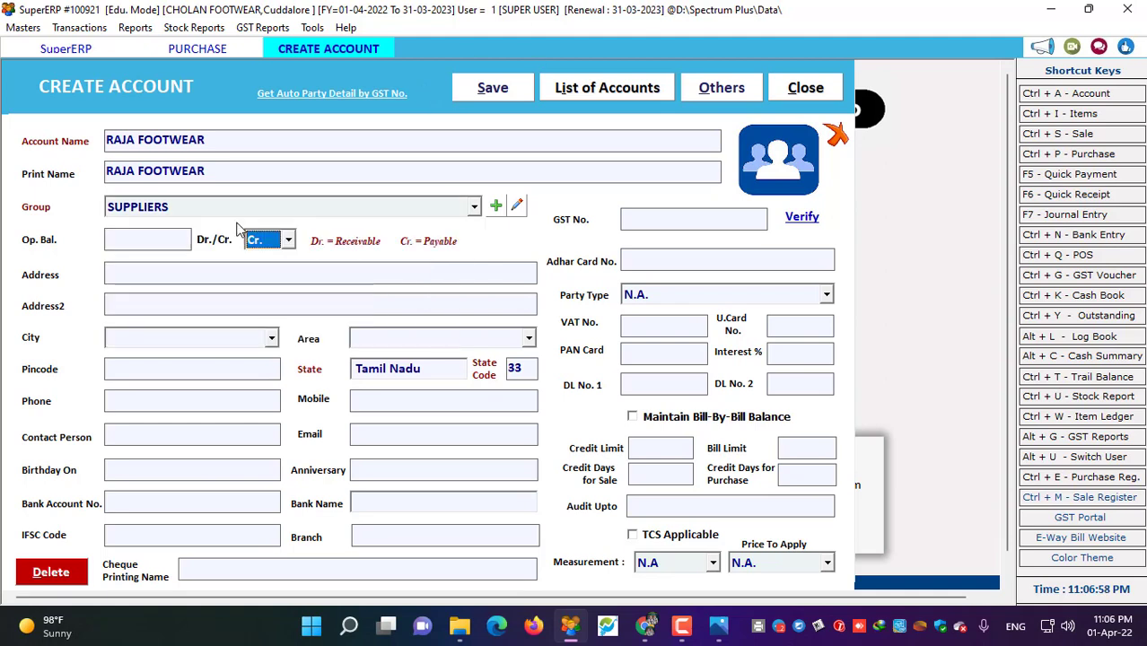
click(386, 398)
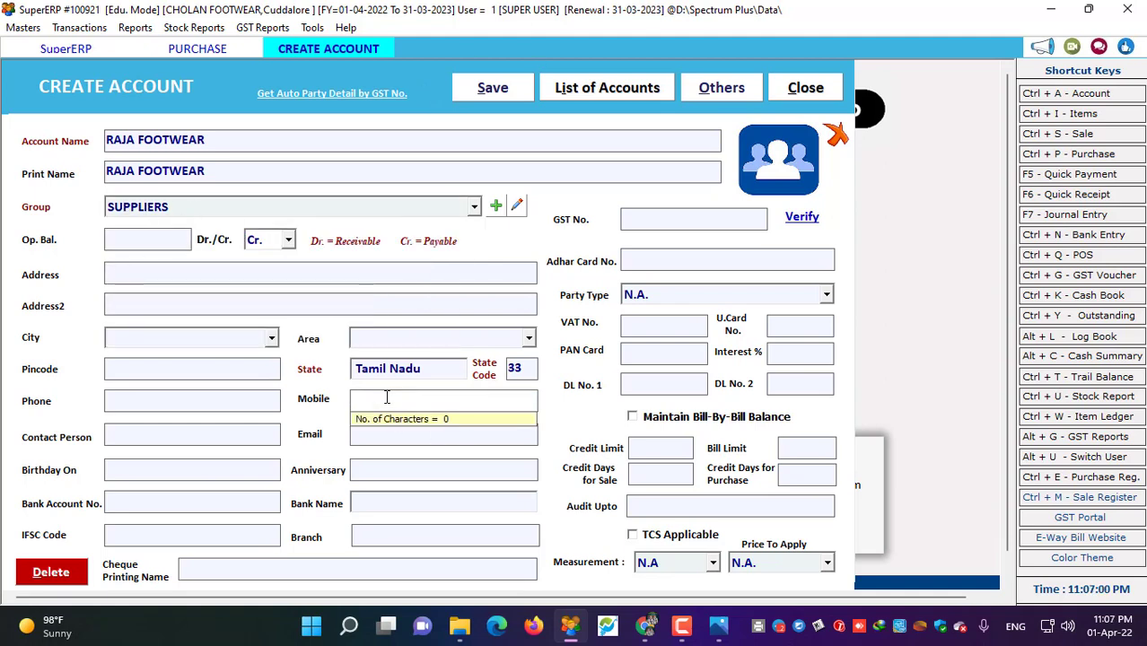
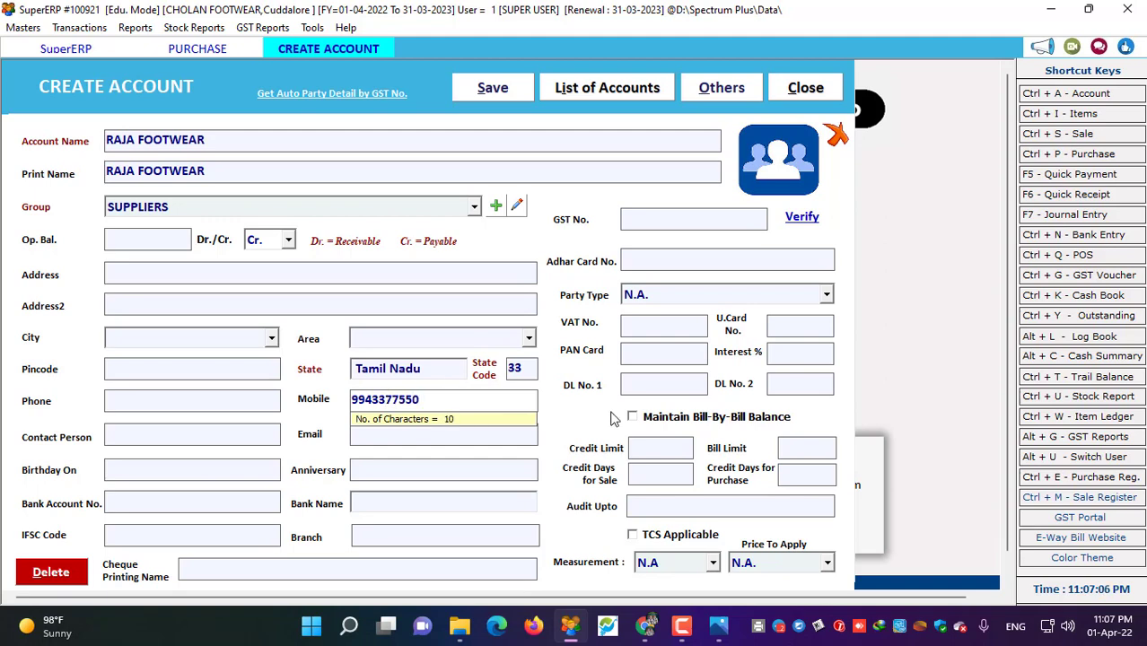
click(633, 417)
- Set credit limit 10000, 15 credit days and Purchase Price pricing, then save the supplier
click(664, 456)
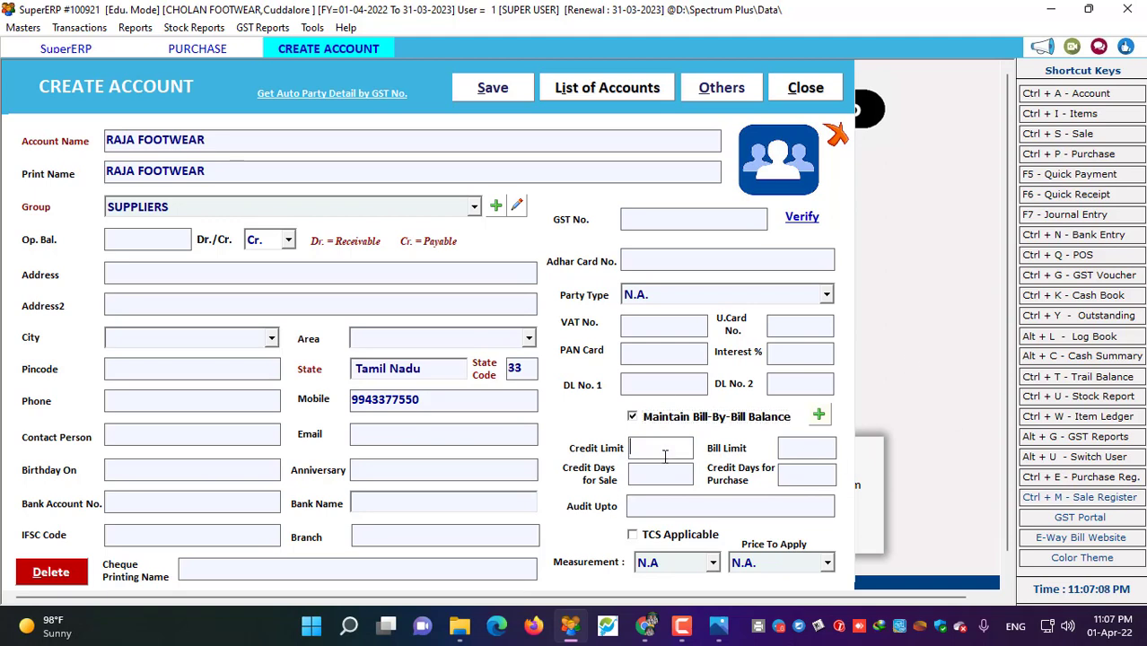
click(798, 448)
text(10000)
click(660, 474)
text(15)
click(793, 476)
text(15)
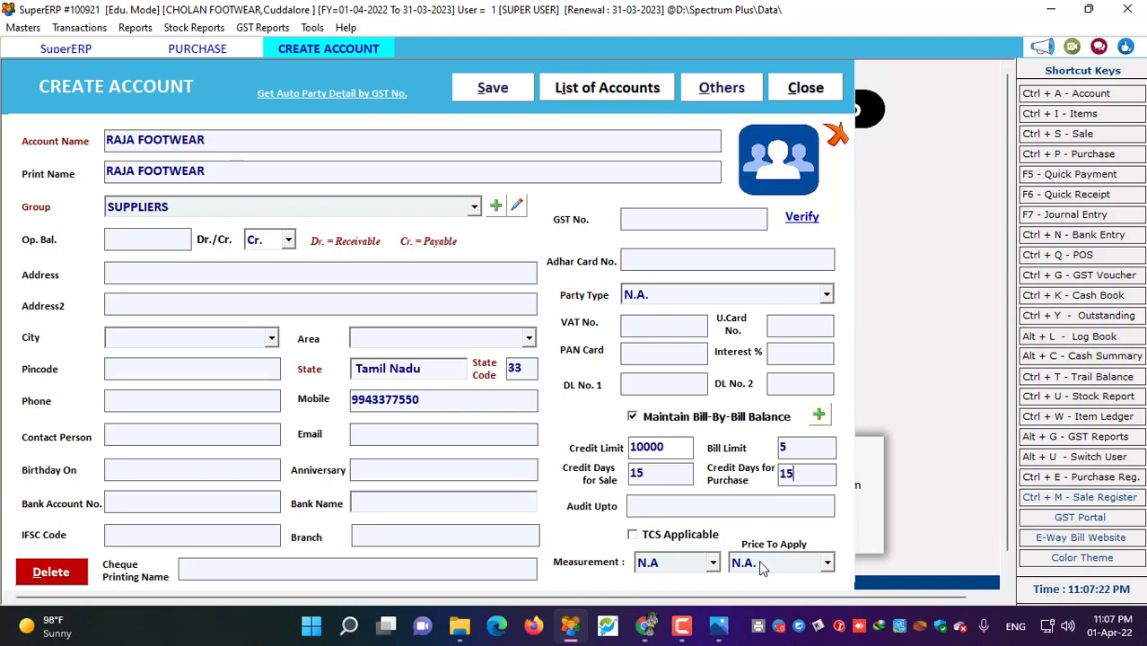
click(761, 562)
click(761, 511)
click(799, 563)
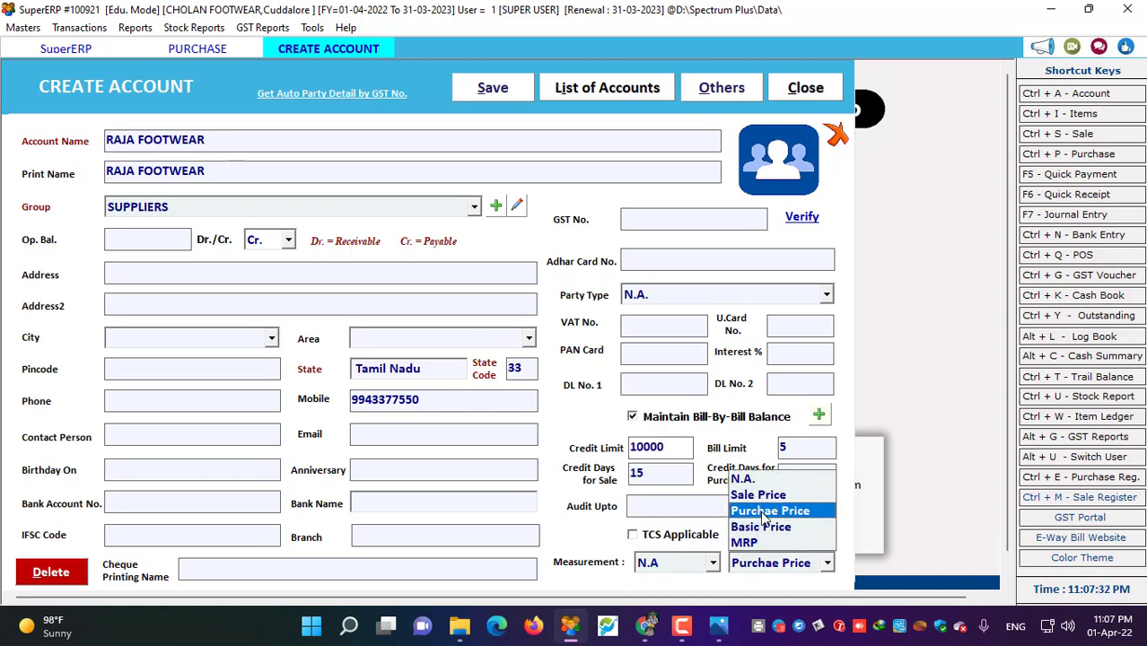
click(761, 511)
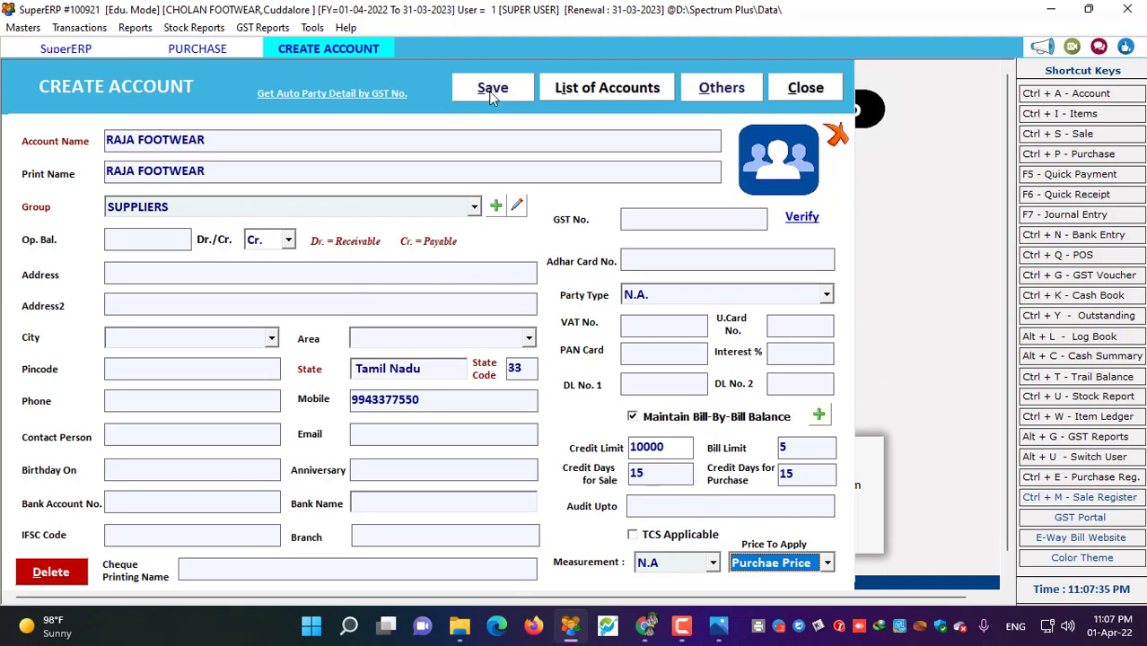
click(492, 88)
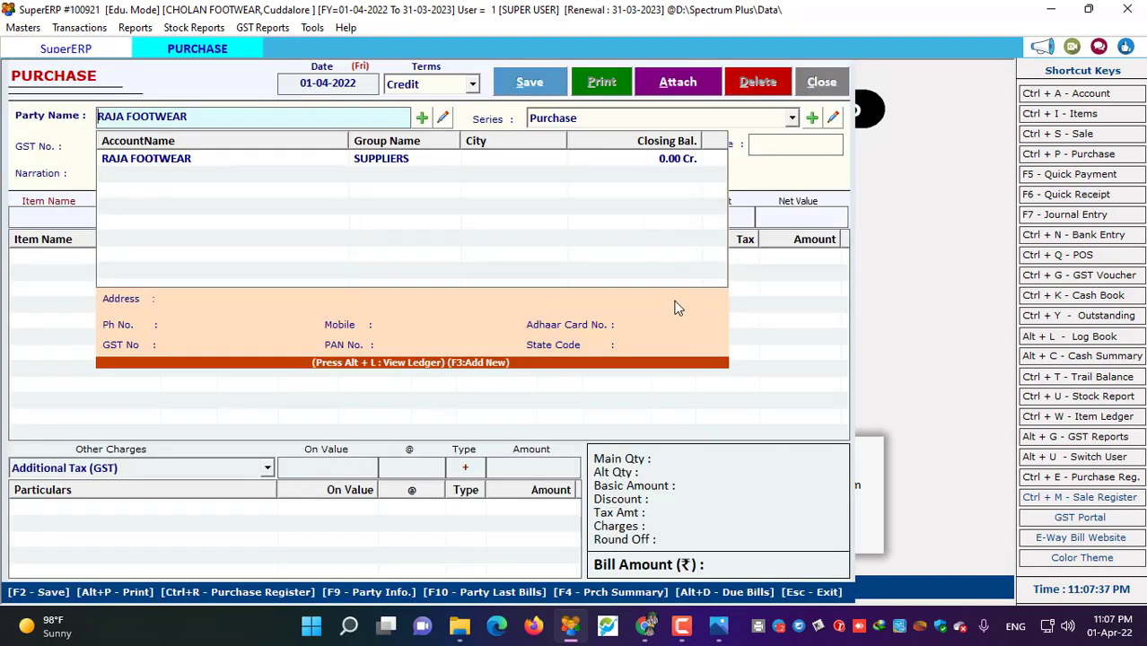
- Accept RAJA FOOTWEAR as party with the Purchase series and enter bill reference 564
key(Return)
key(Return)
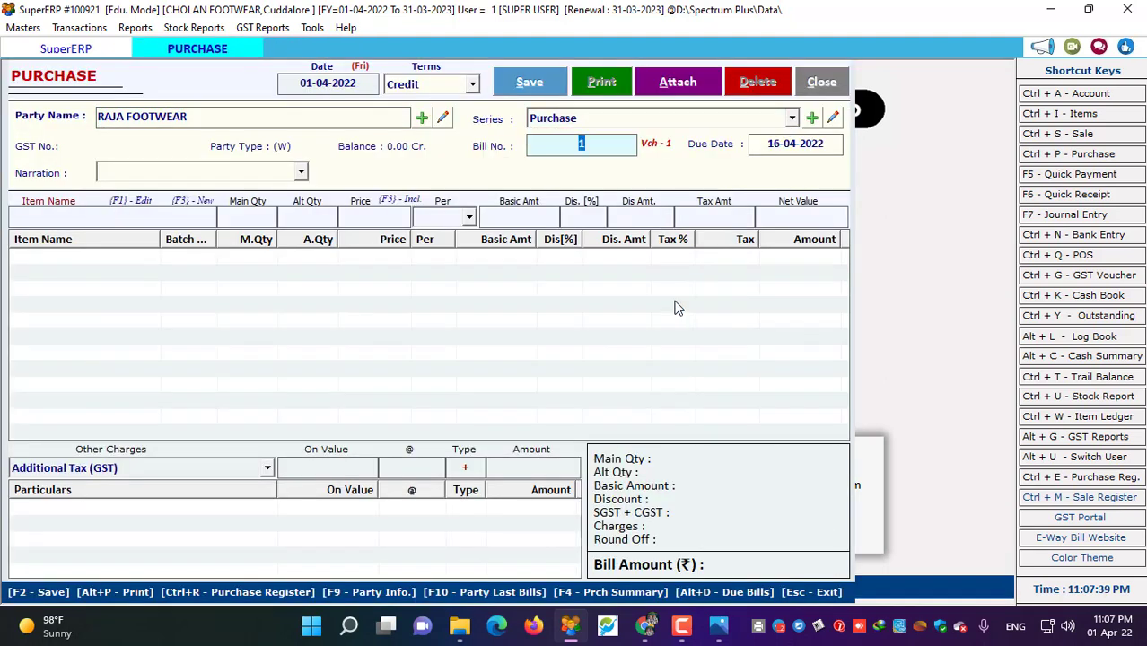
key(Return)
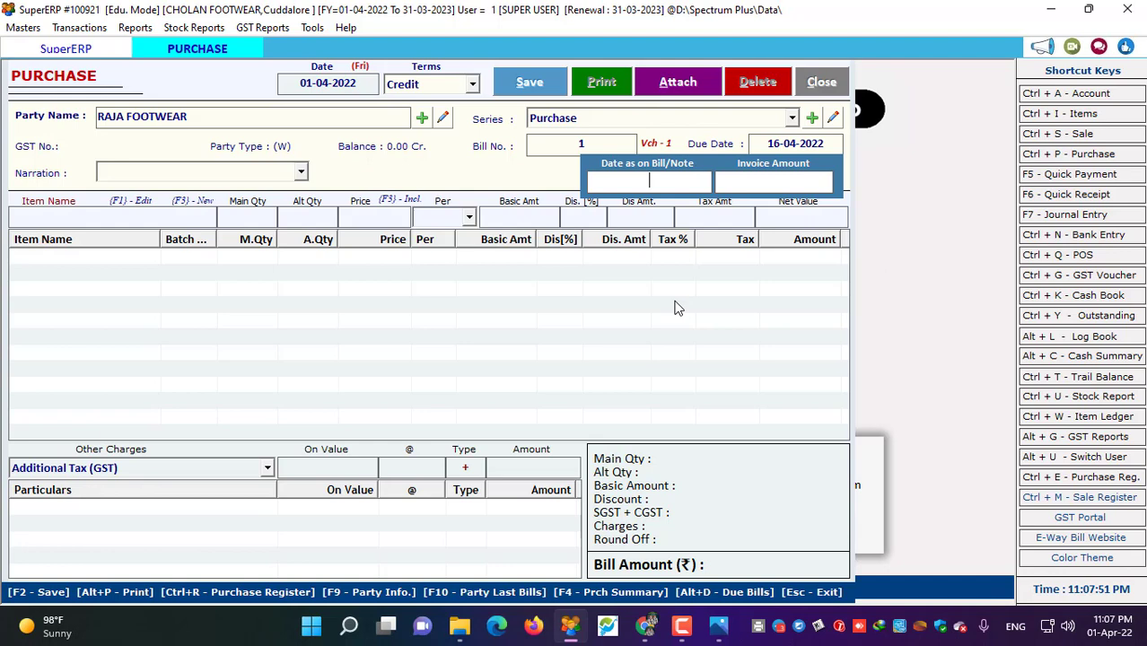
text(564)
key(Return)
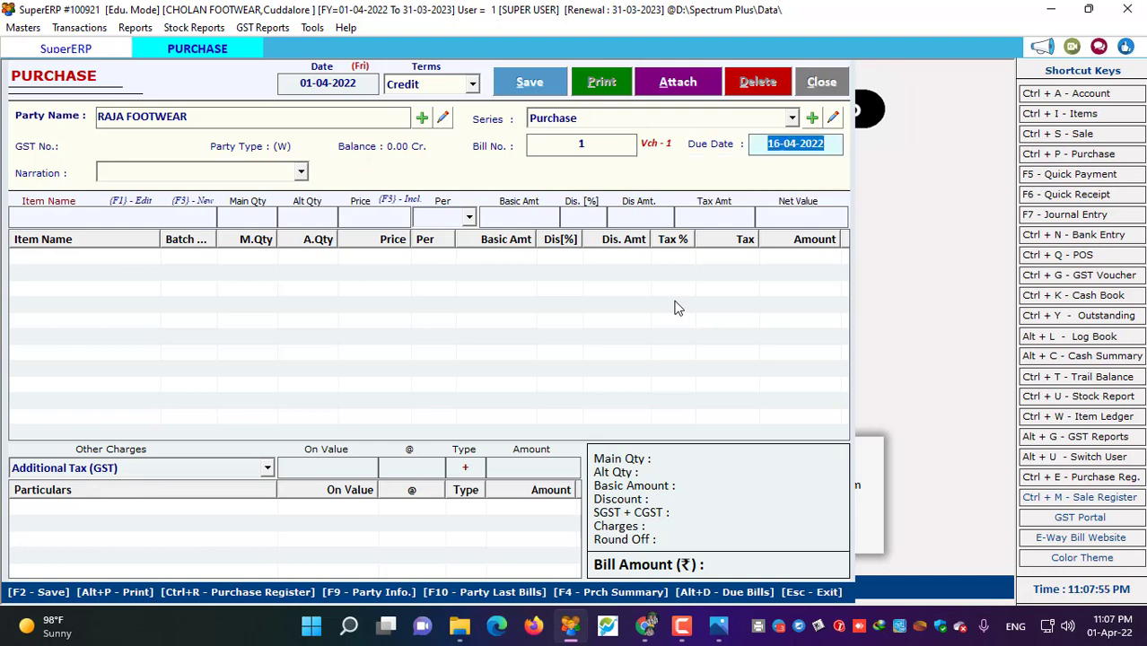
key(Return)
key(Return)
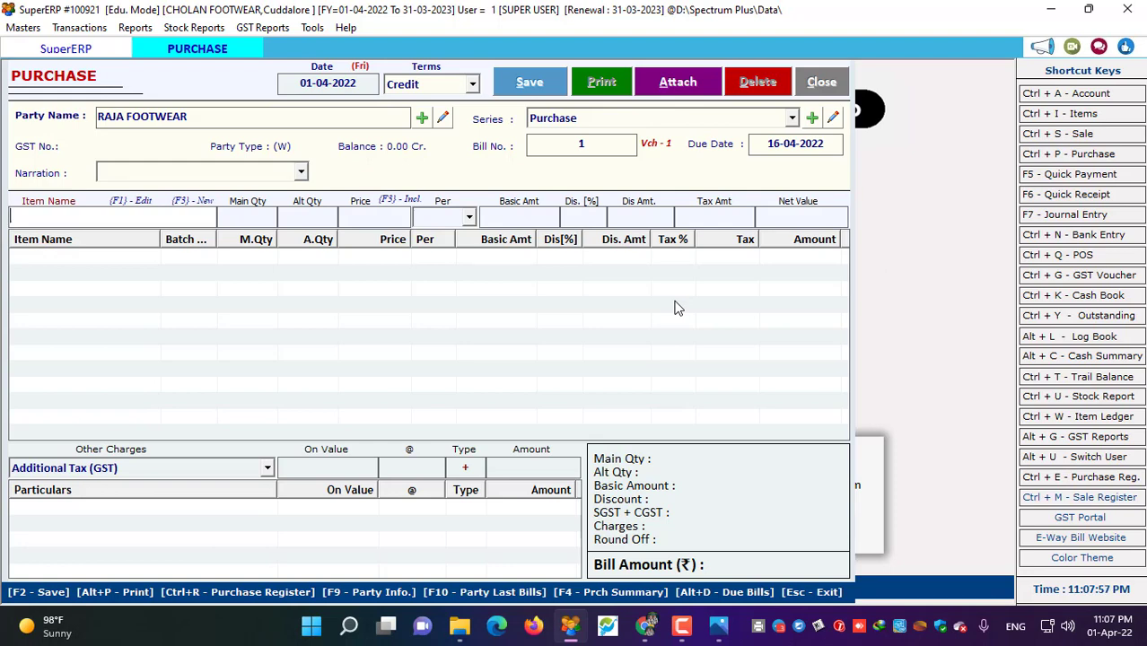
- Add Walkmate Seppal batch 13 (G), size 9, at quantity 5
text(W)
key(Down)
key(Return)
key(Down)
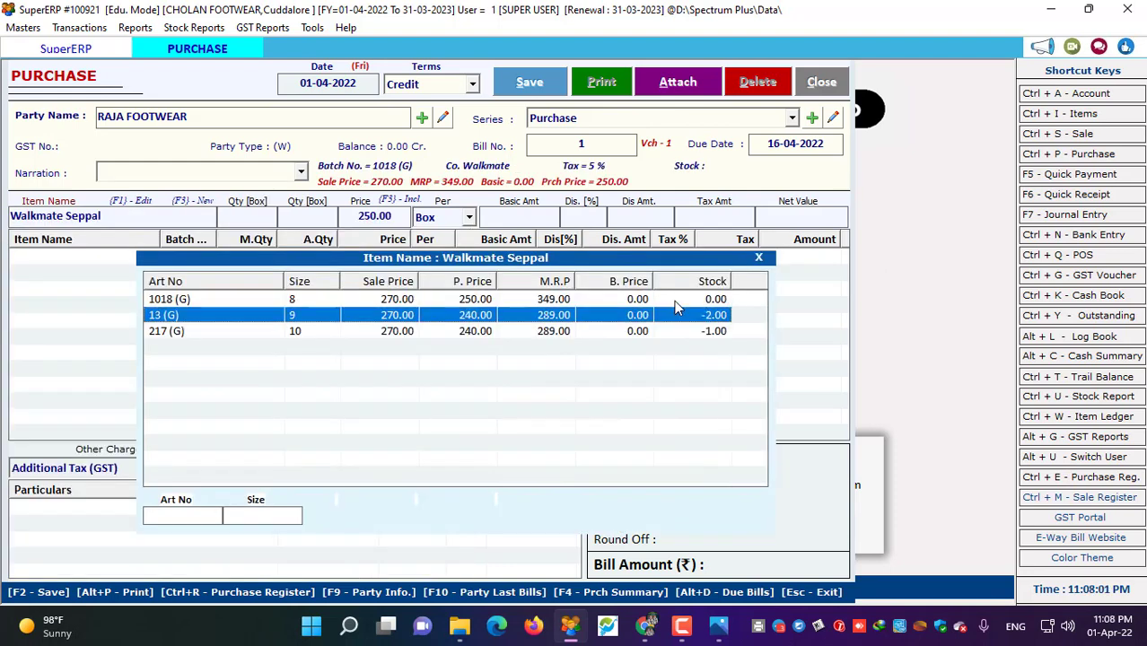
key(Return)
text(5)
key(Return)
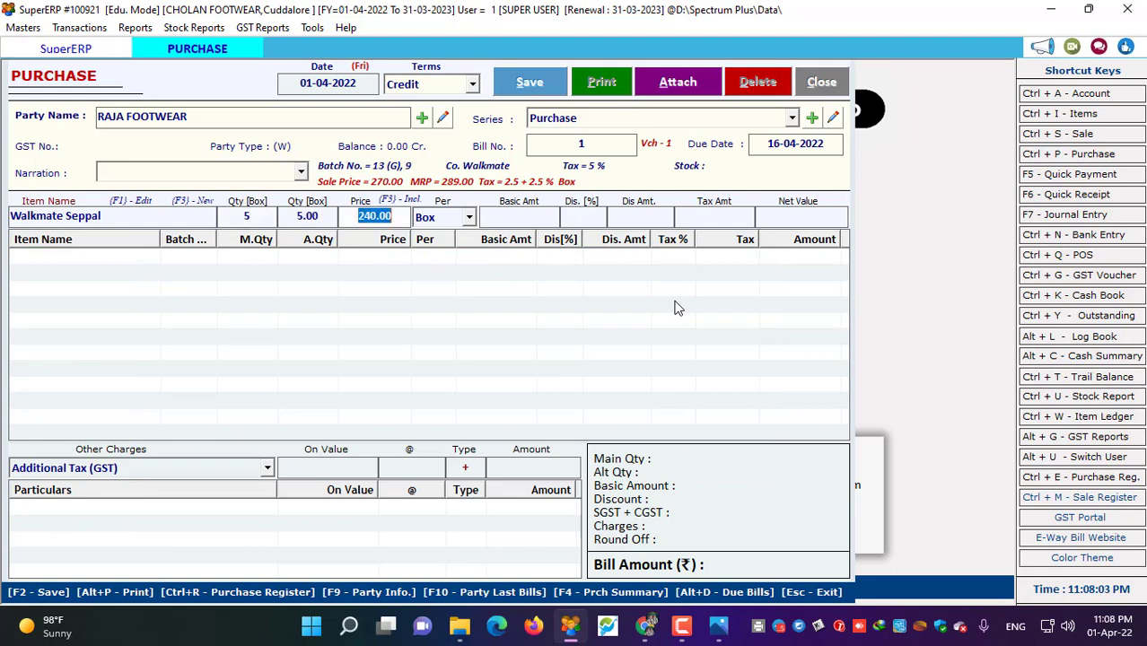
key(Return)
key(Return)
key(Return)
key(Return)
key(Return)
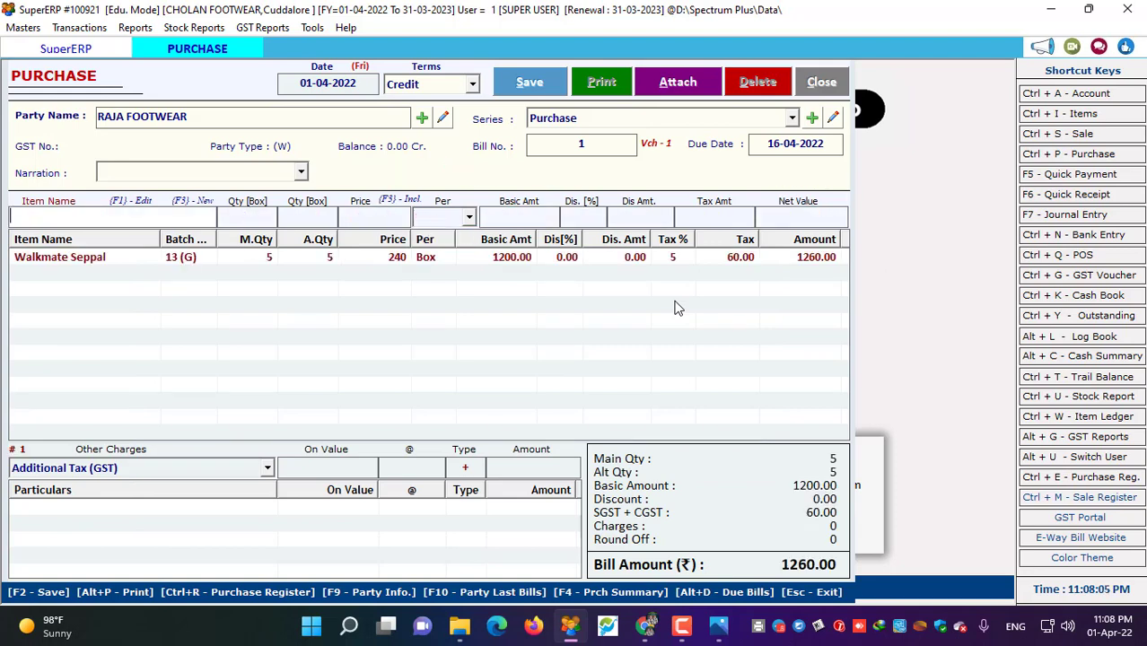
- Add Walkmate Seppal batch 217 (G), size 10, at quantity 3
text(W)
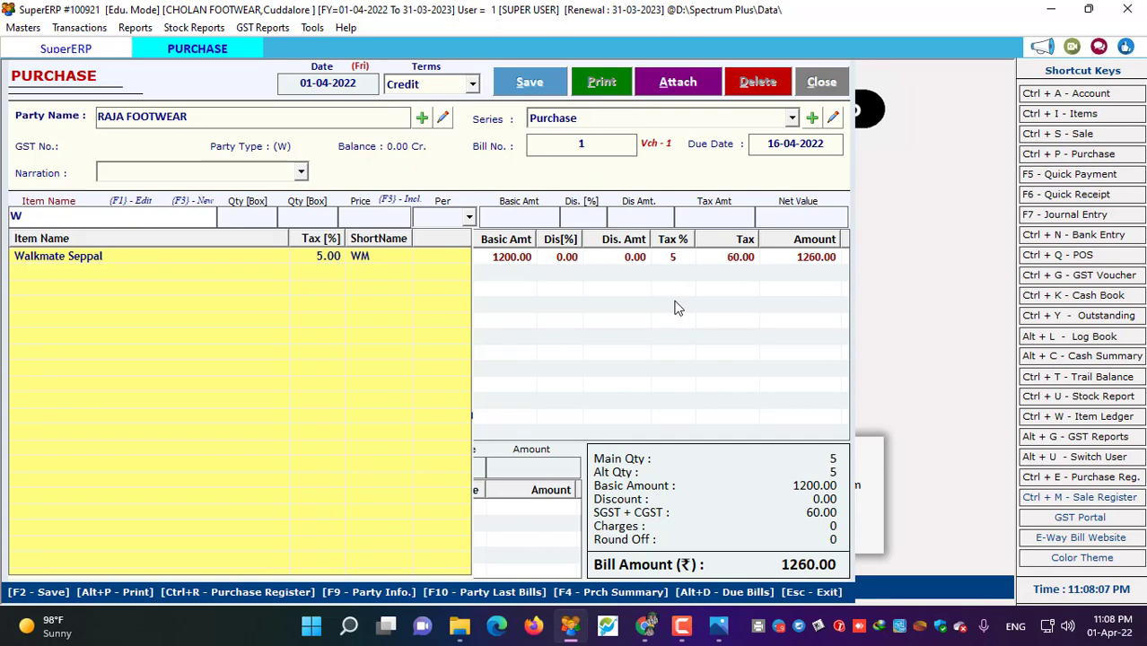
key(Return)
key(Down)
key(Down)
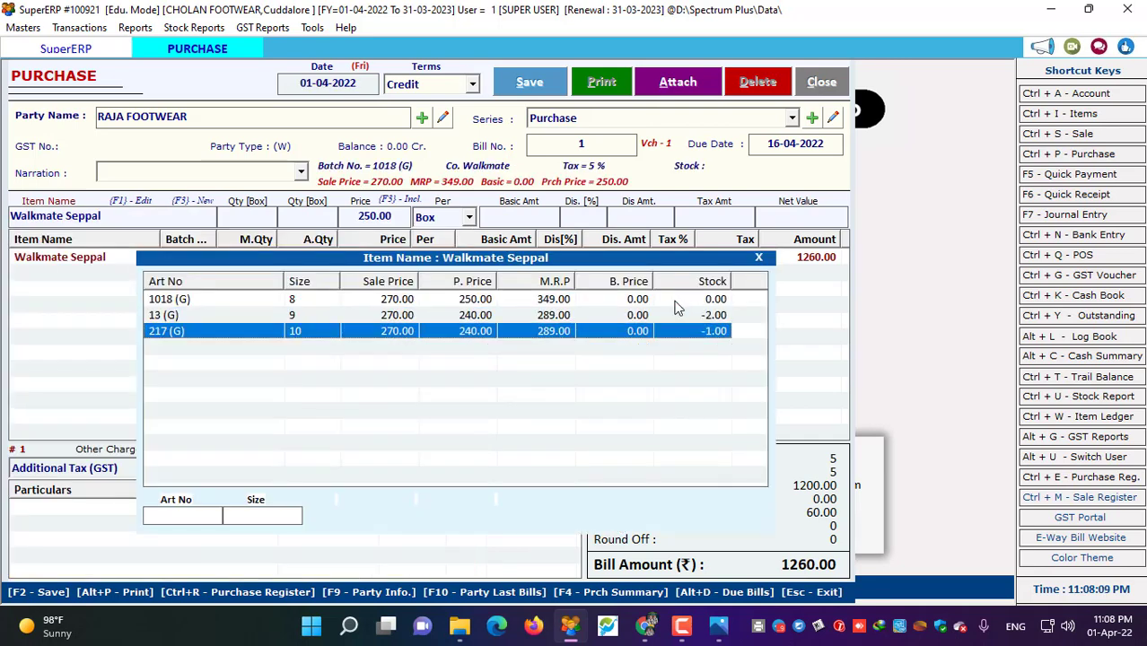
key(Return)
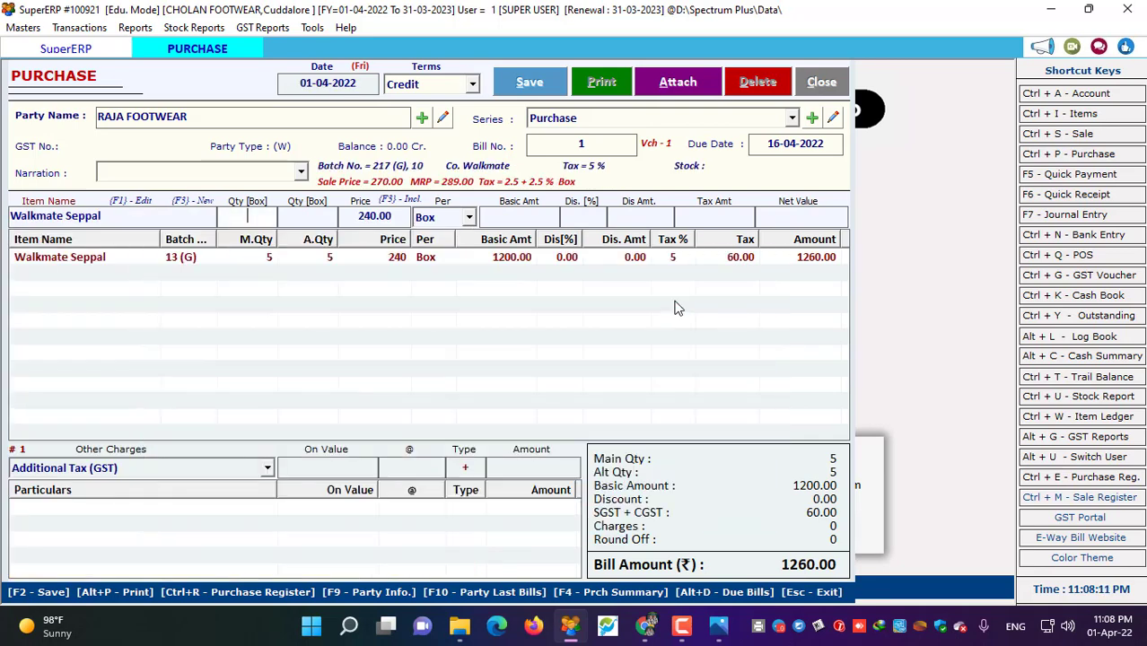
text(3)
key(Return)
key(Return)
key(Return)
key(Return)
key(Return)
key(Return)
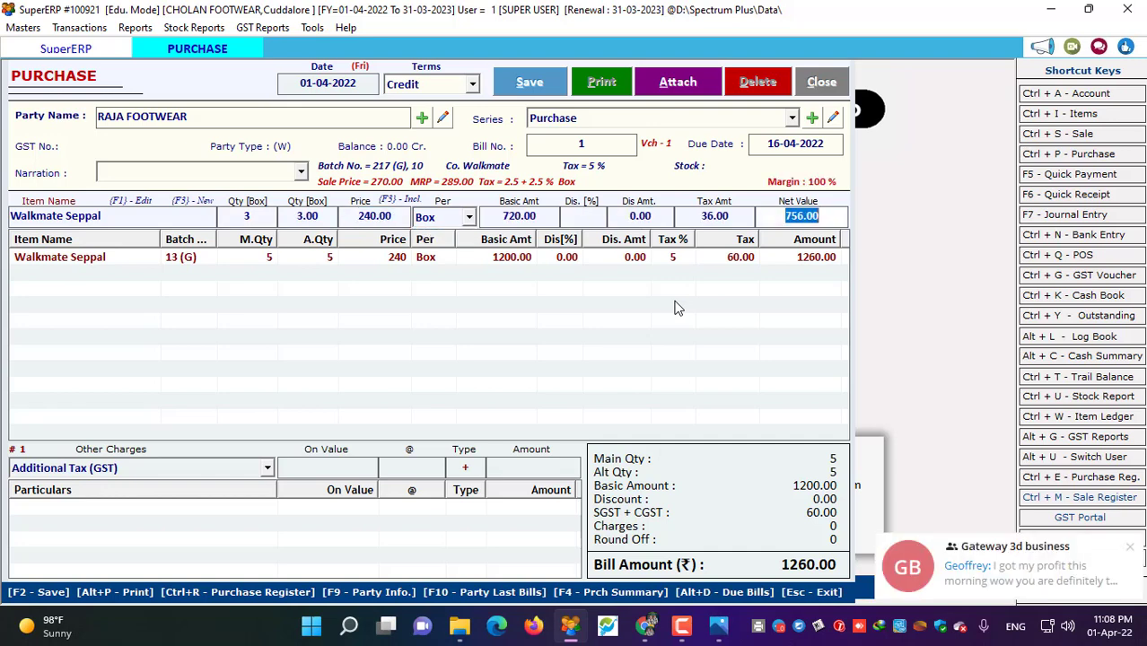
key(Return)
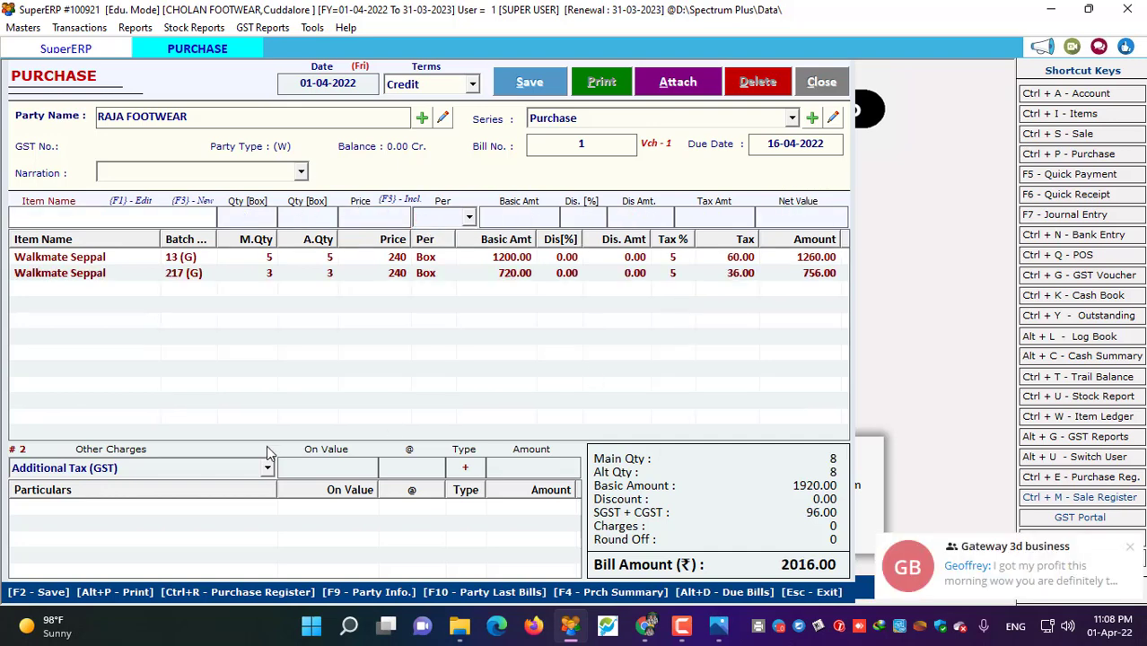
- Add 150 Frieght & Forwarding Charges and save the 2166.00 purchase bill
click(194, 466)
click(194, 465)
click(132, 564)
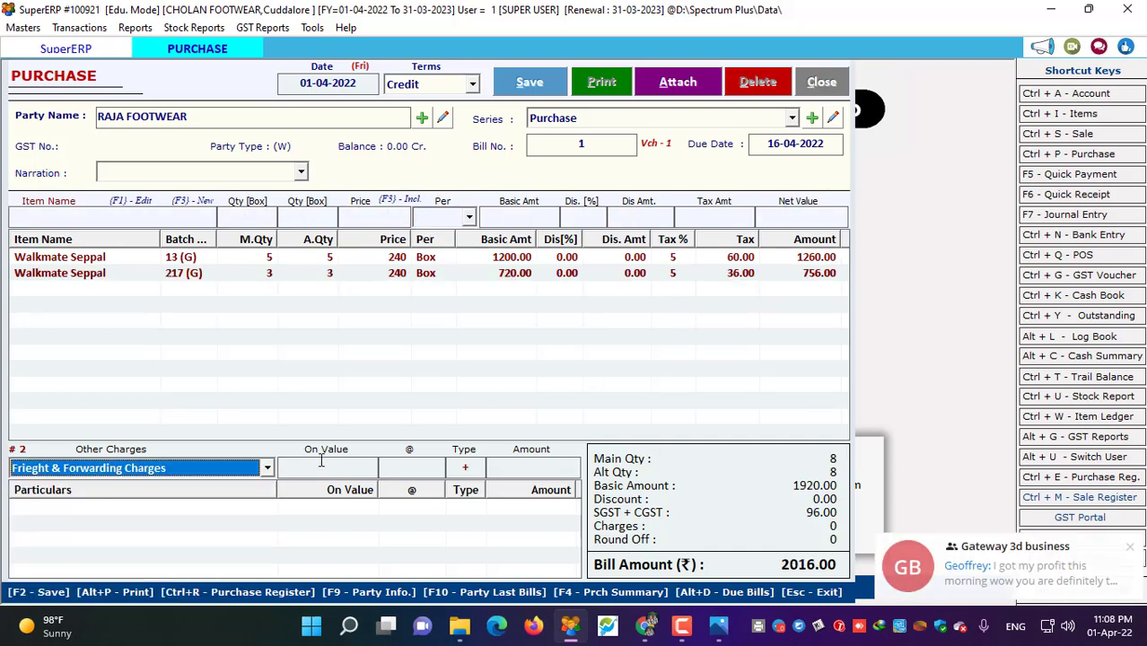
key(Return)
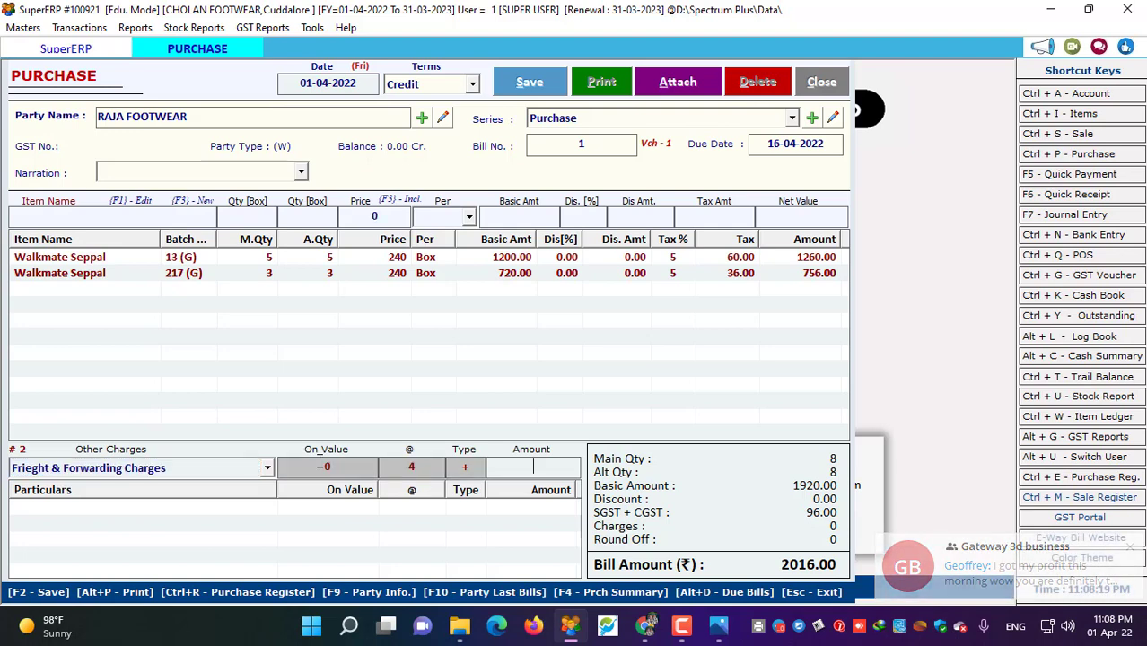
text(150)
key(Return)
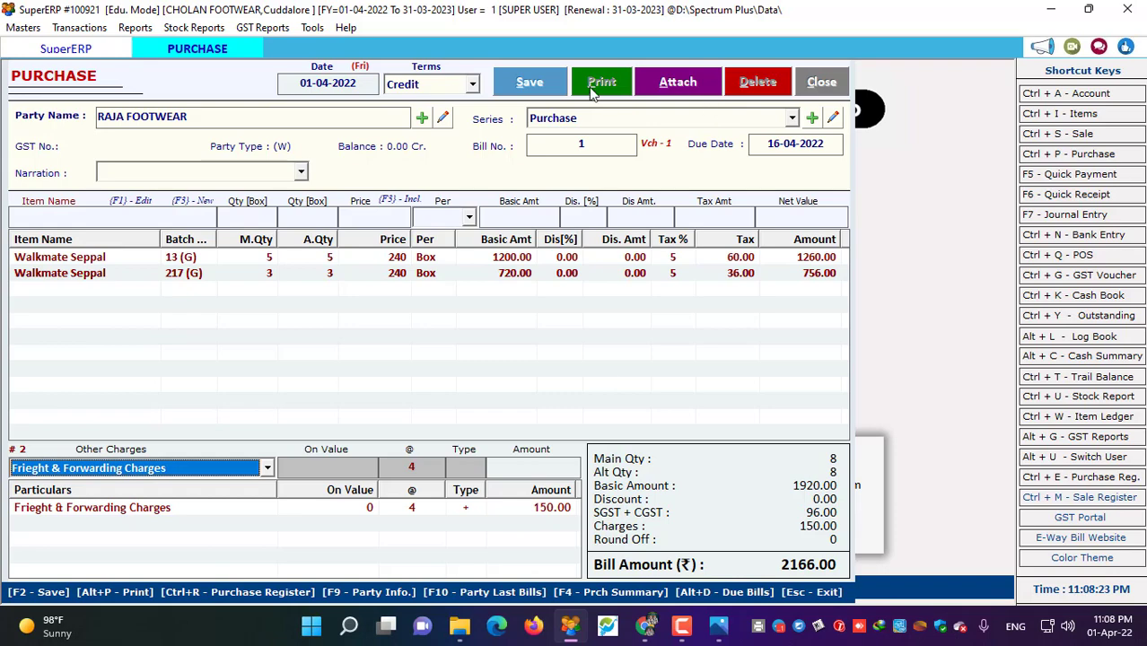
click(499, 87)
click(618, 367)
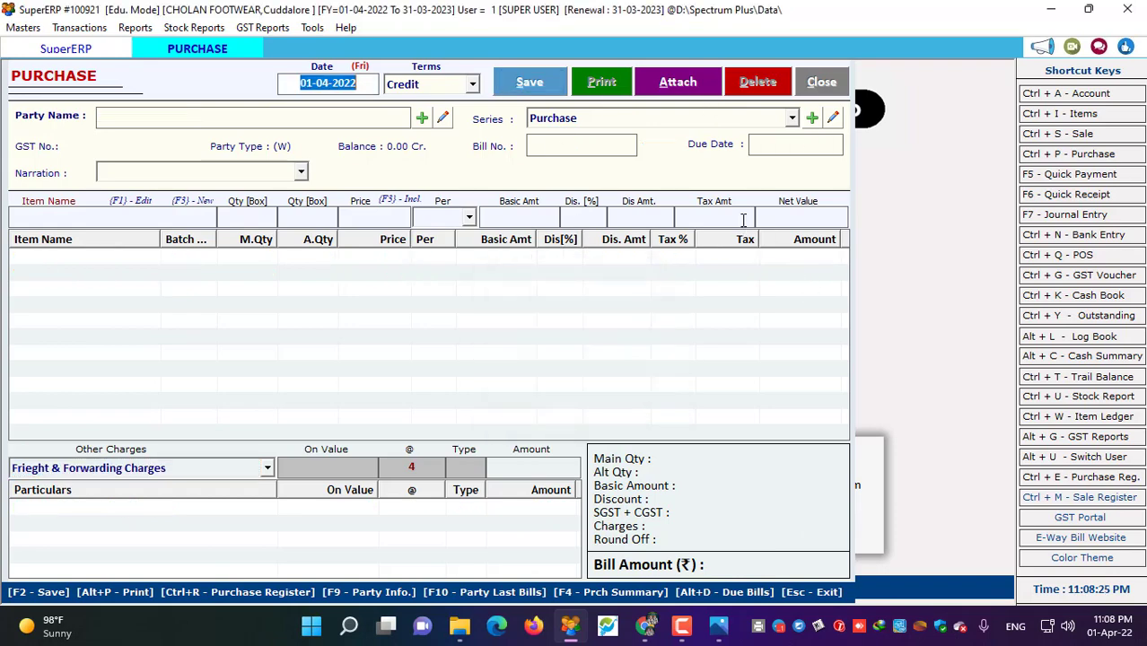
- Close the purchase window and run the stock report: Walkmate Seppal in 8, out 3, closing 5
click(818, 82)
click(182, 27)
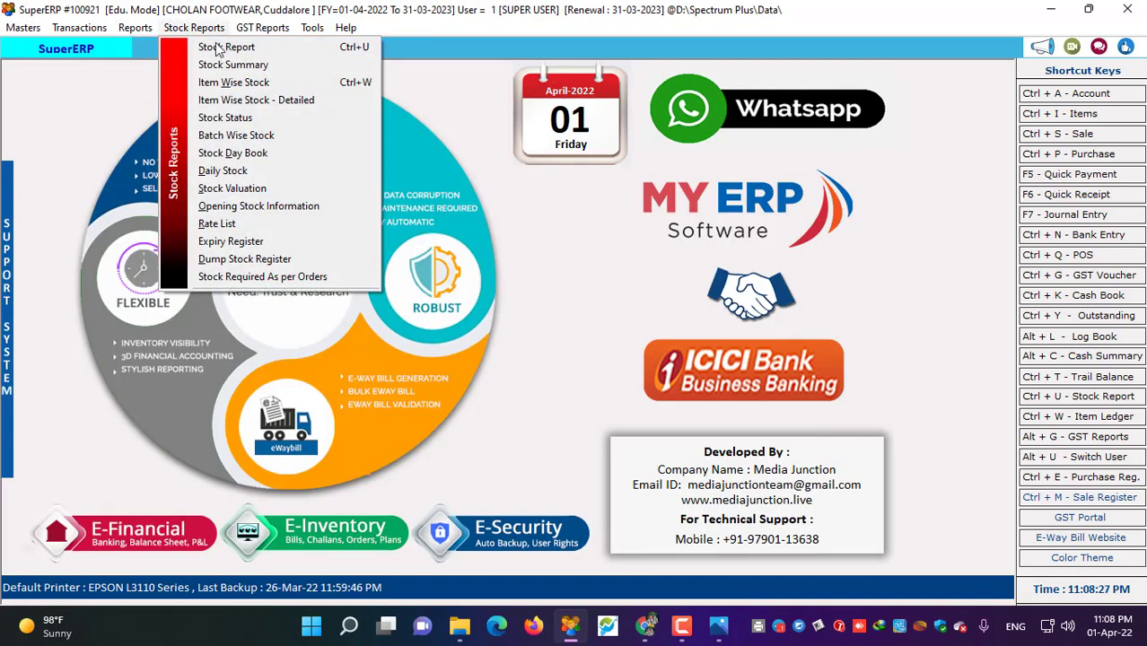
click(225, 46)
click(517, 90)
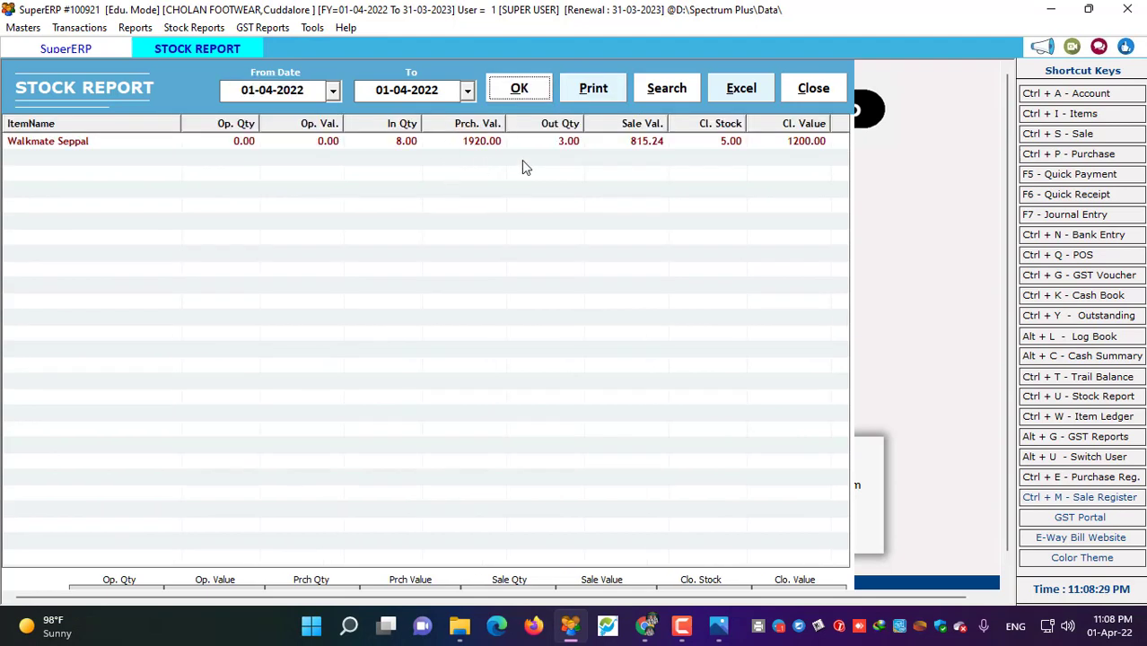
click(717, 146)
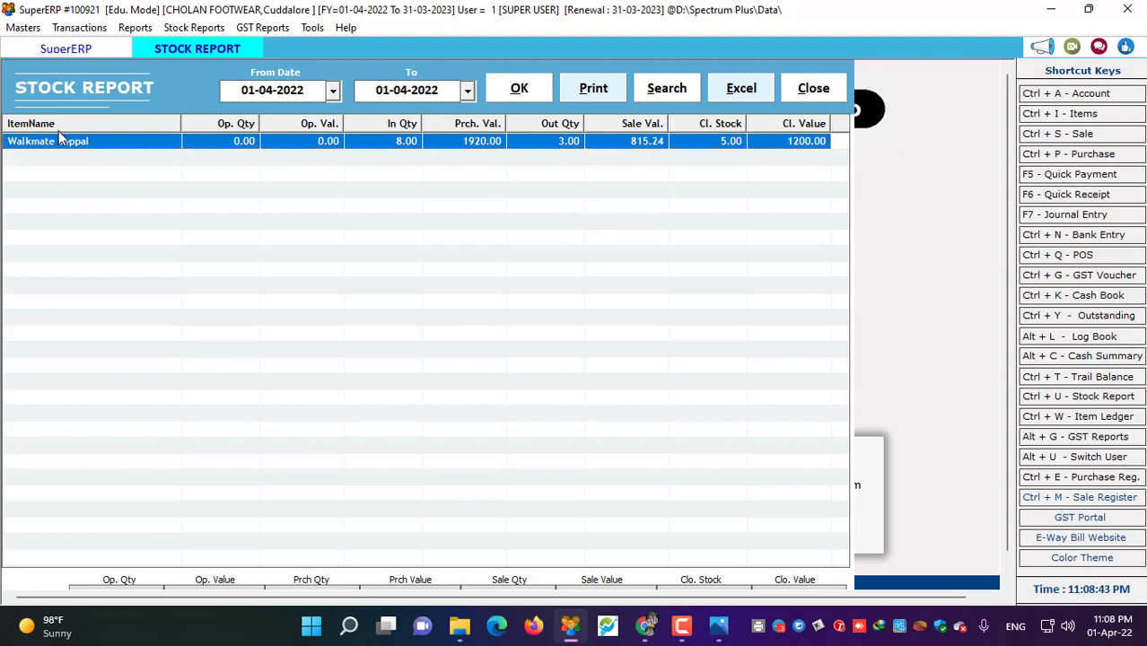
- Export the stock report to Excel and view the exported workbook
click(667, 89)
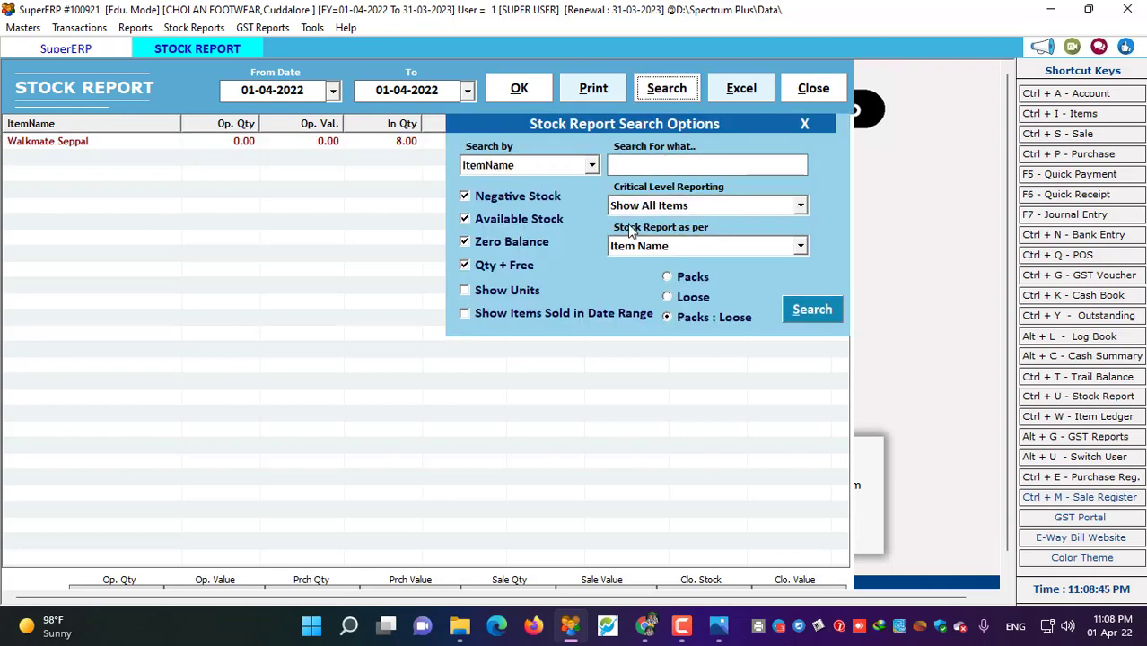
click(675, 163)
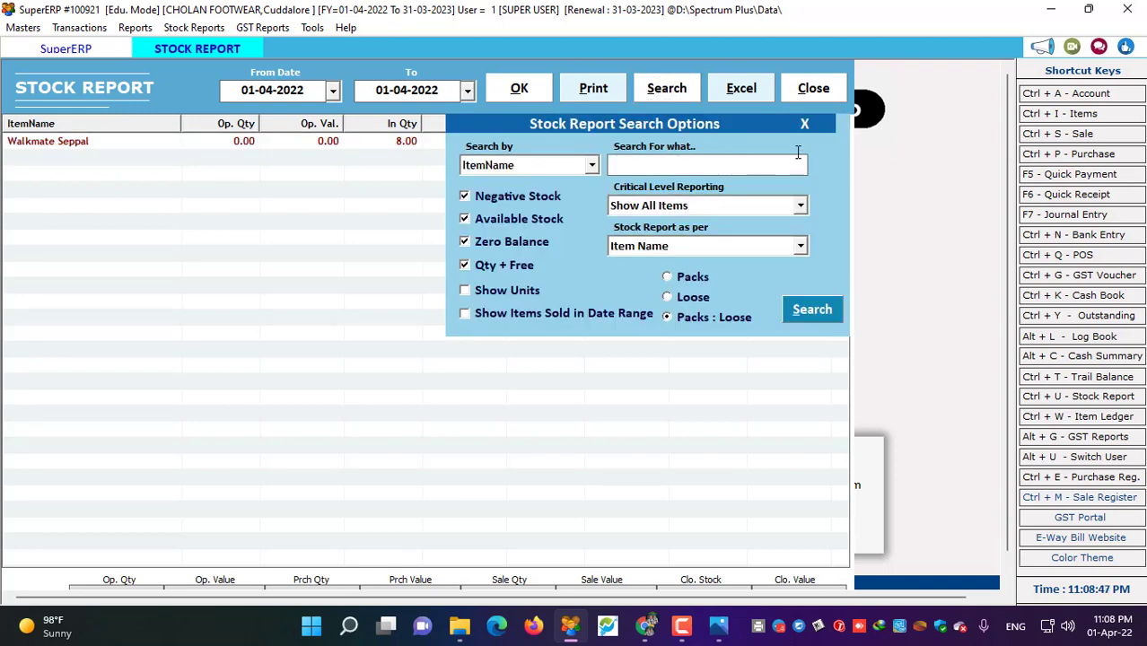
click(804, 124)
click(734, 91)
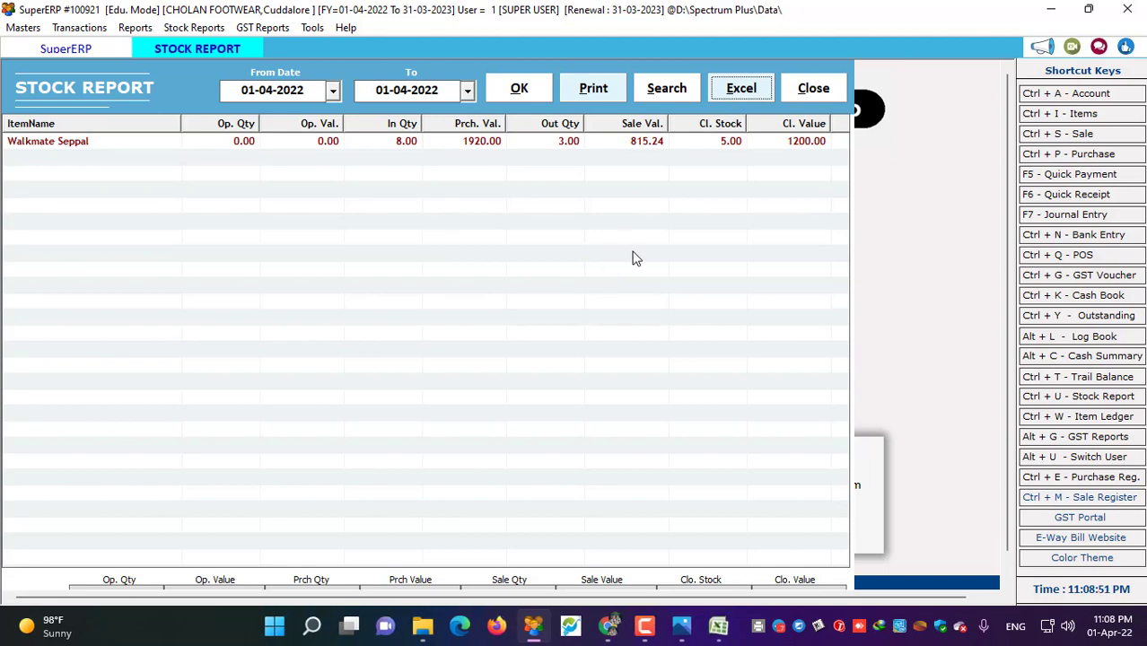
click(718, 628)
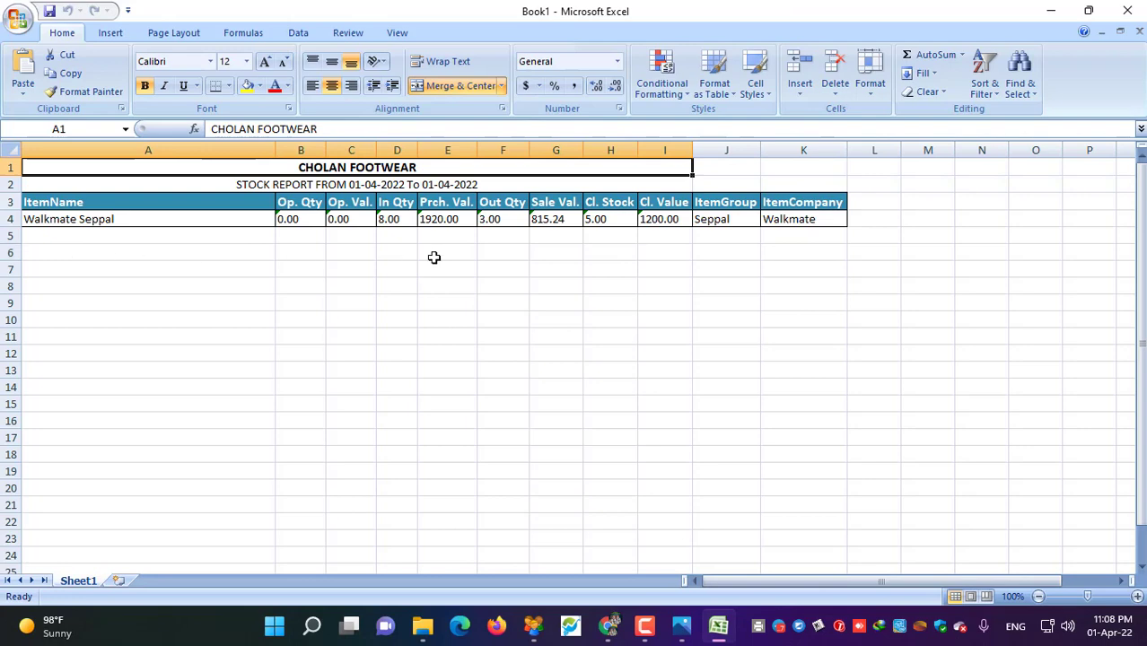
- Close Excel without saving and close the Stock Report
click(1128, 11)
click(575, 355)
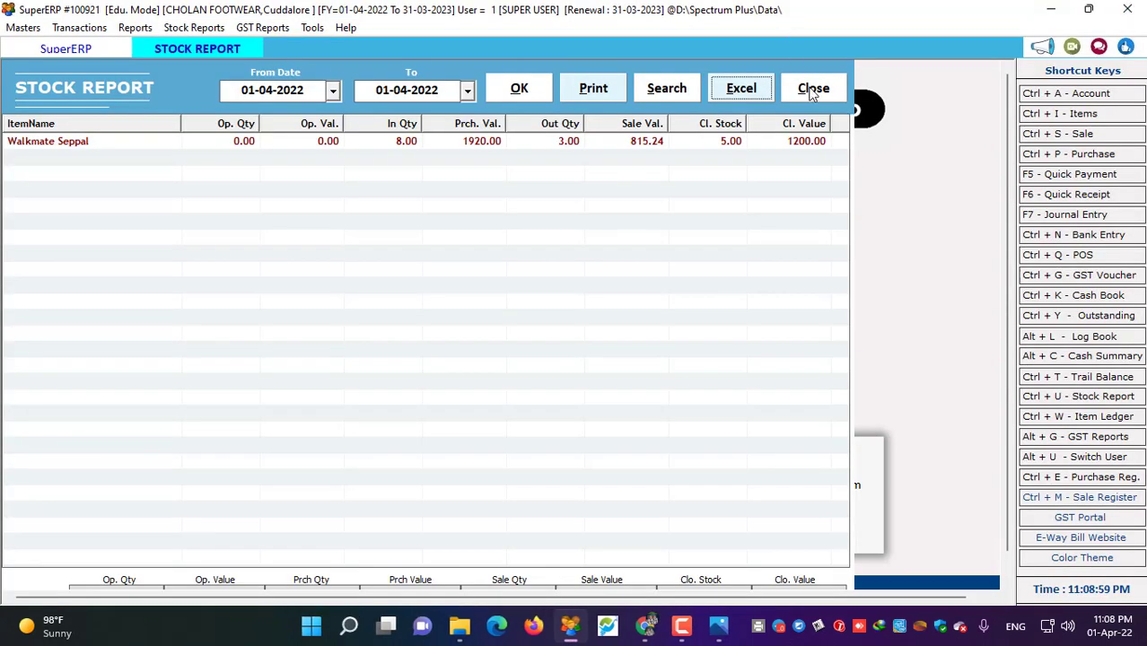
click(812, 88)
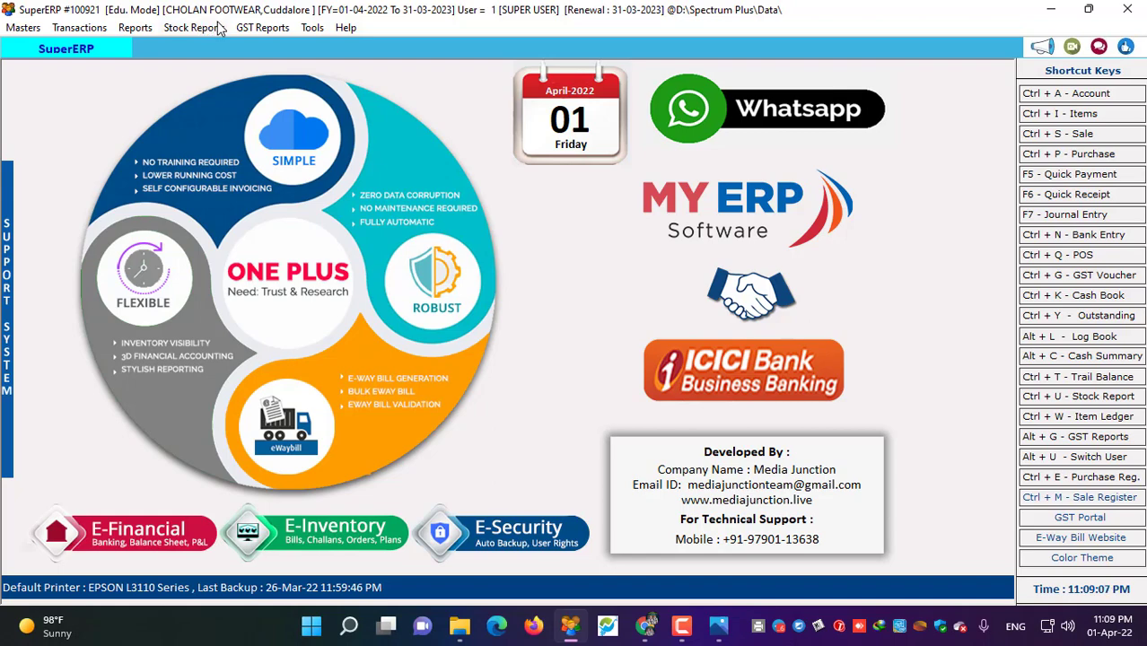
- Open the Day Book for 01-04-2022 and widen the Remarks column
click(135, 28)
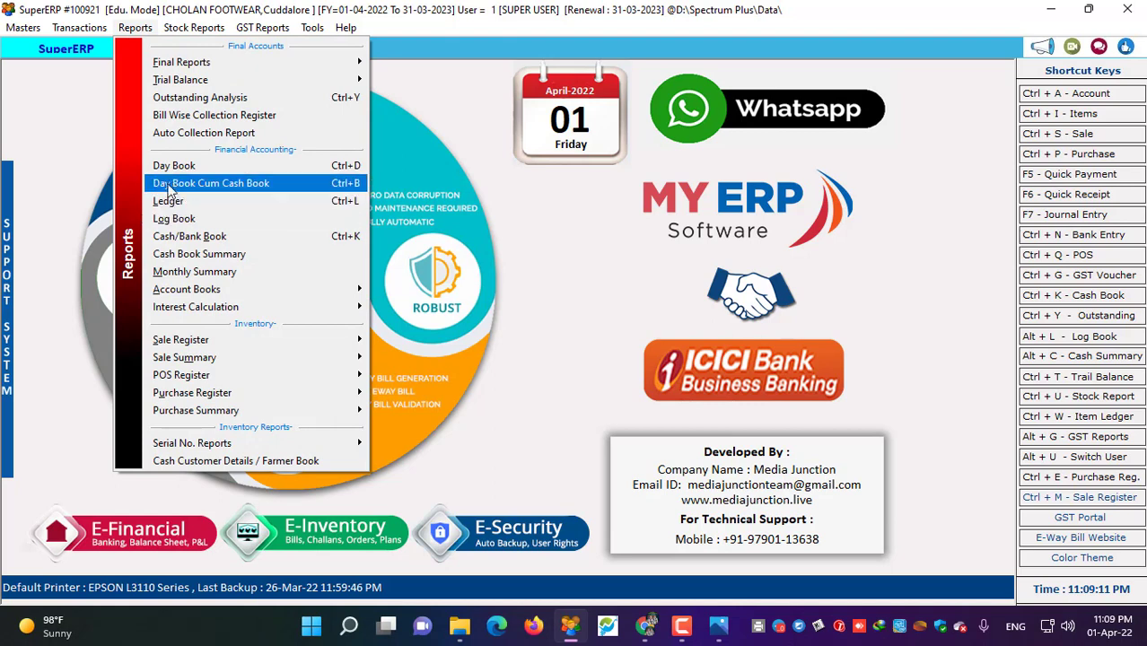
click(173, 165)
click(620, 95)
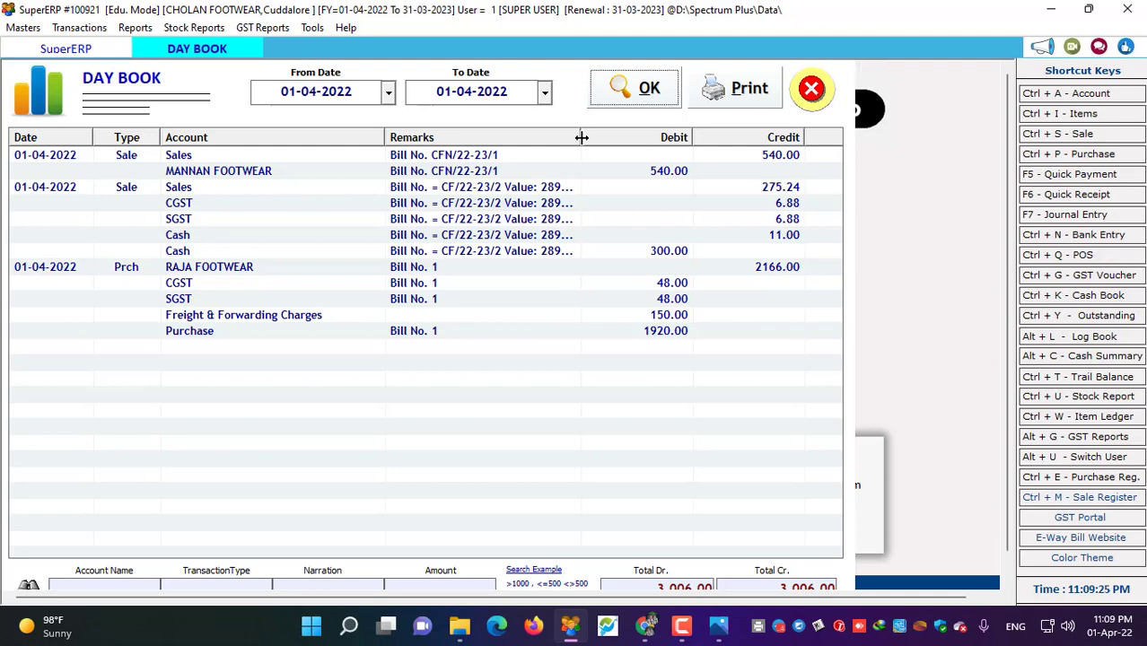
drag(581, 140, 683, 140)
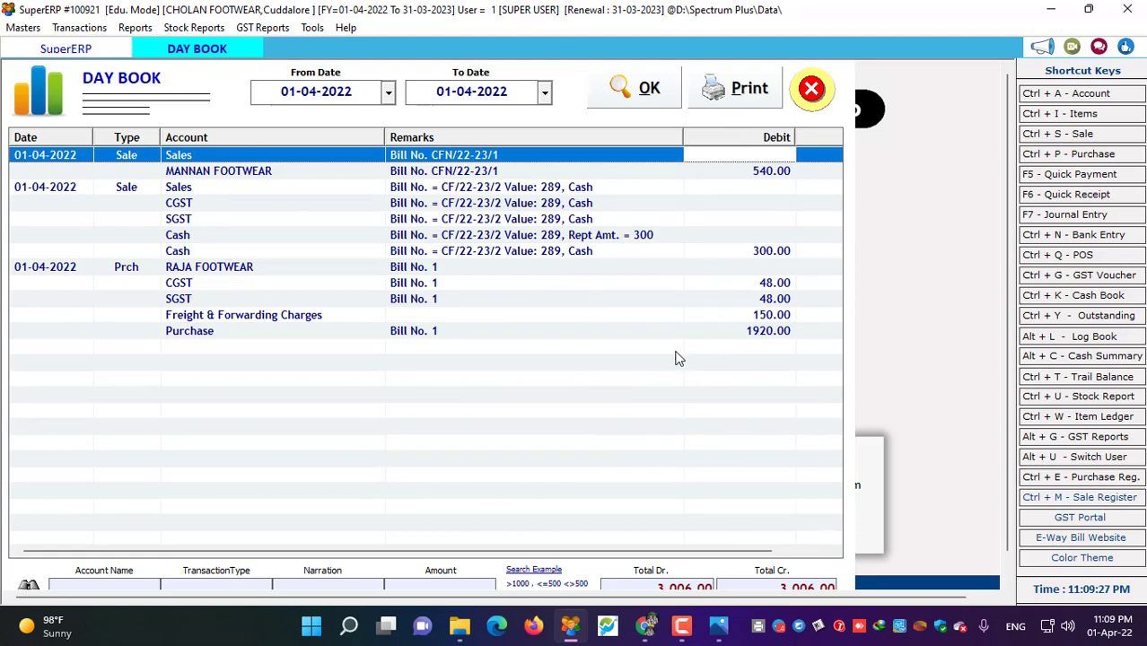
- Review the 1920.00 purchase, 300.00 cash and RAJA FOOTWEAR entries totalling 3,006.00, then close
scroll(679, 357, right, 2)
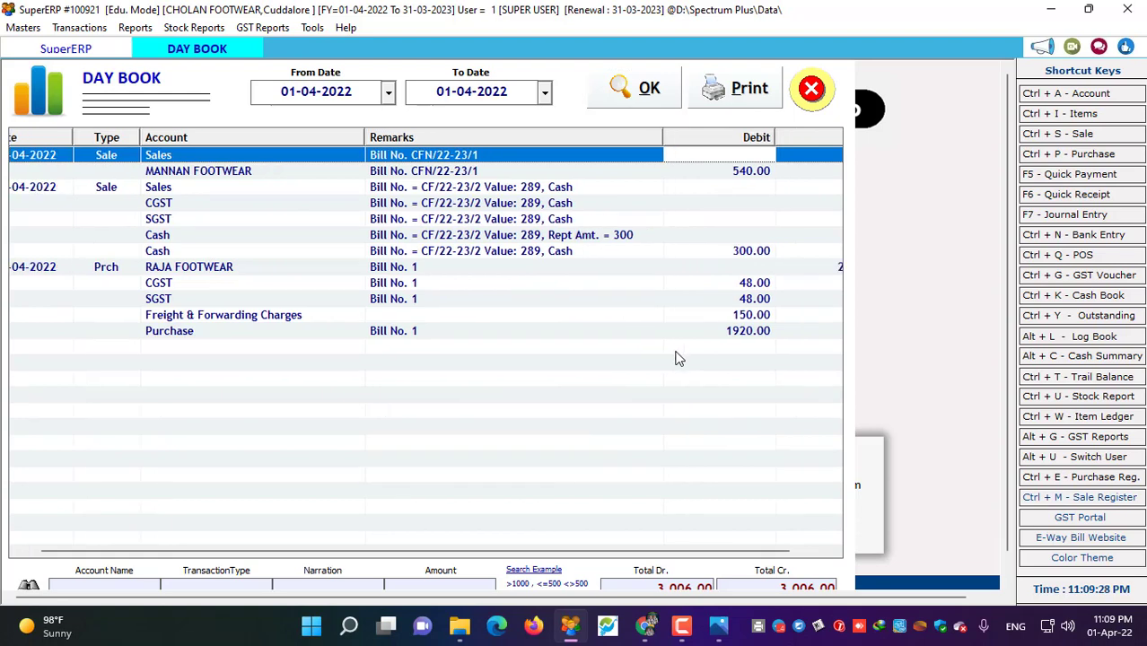
click(762, 587)
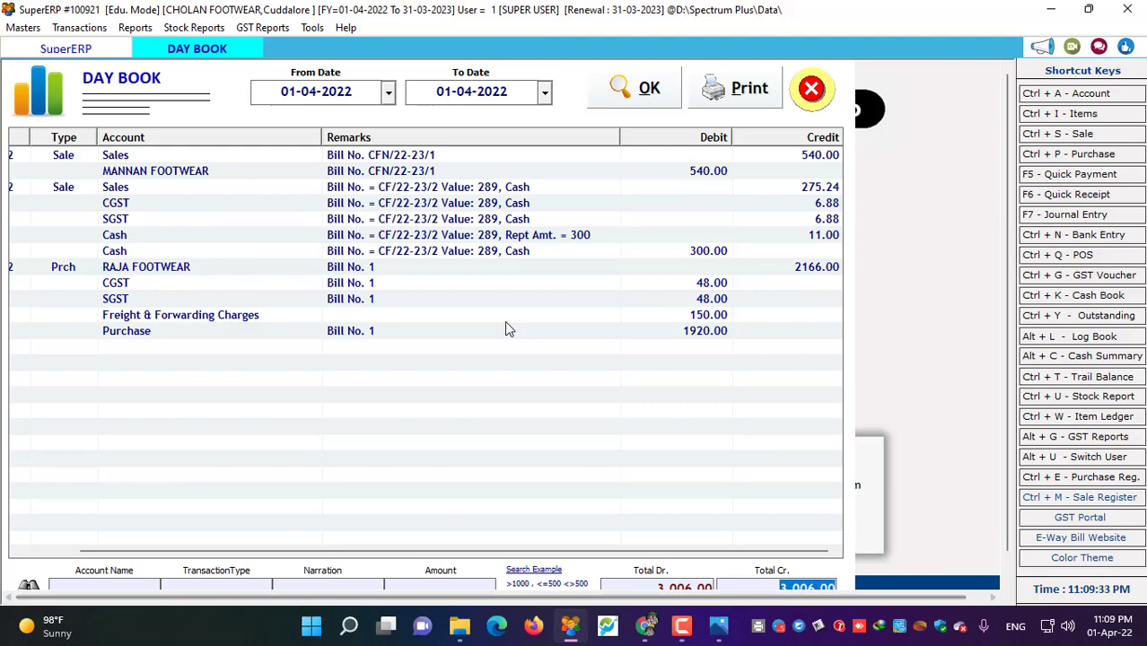
click(669, 331)
click(788, 254)
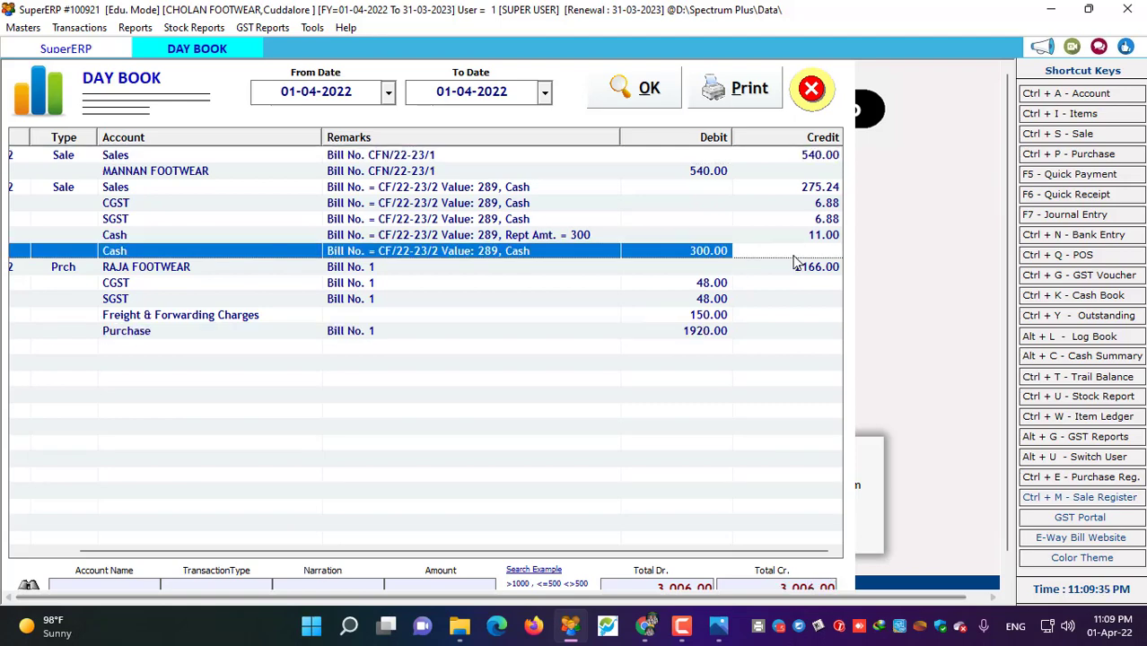
click(797, 272)
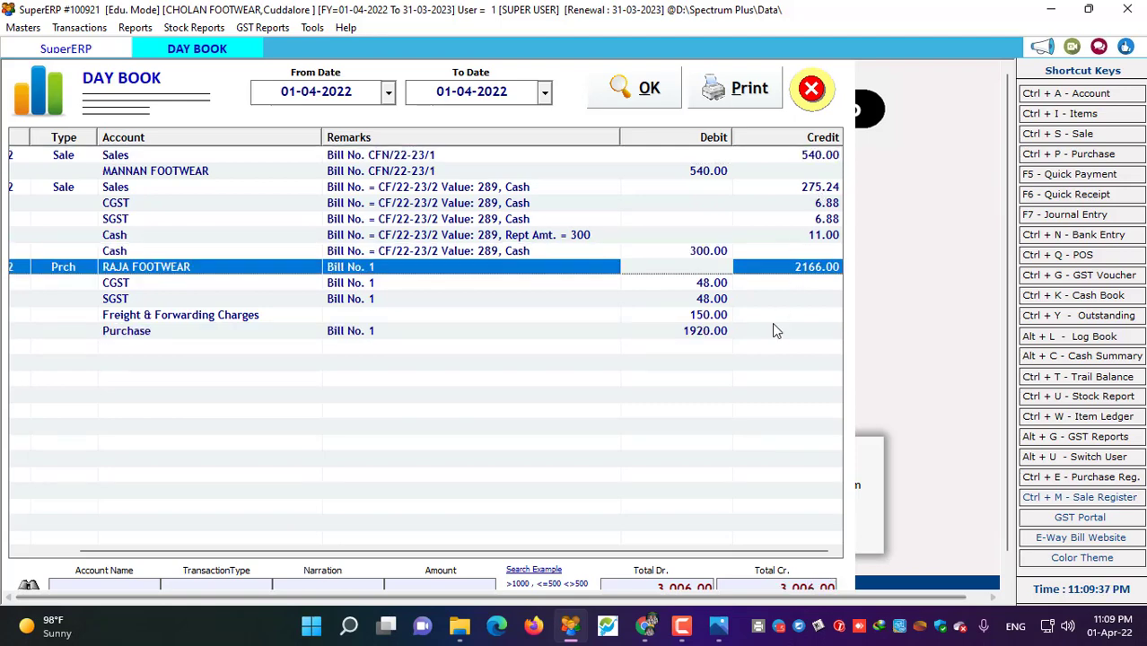
click(810, 88)
click(134, 27)
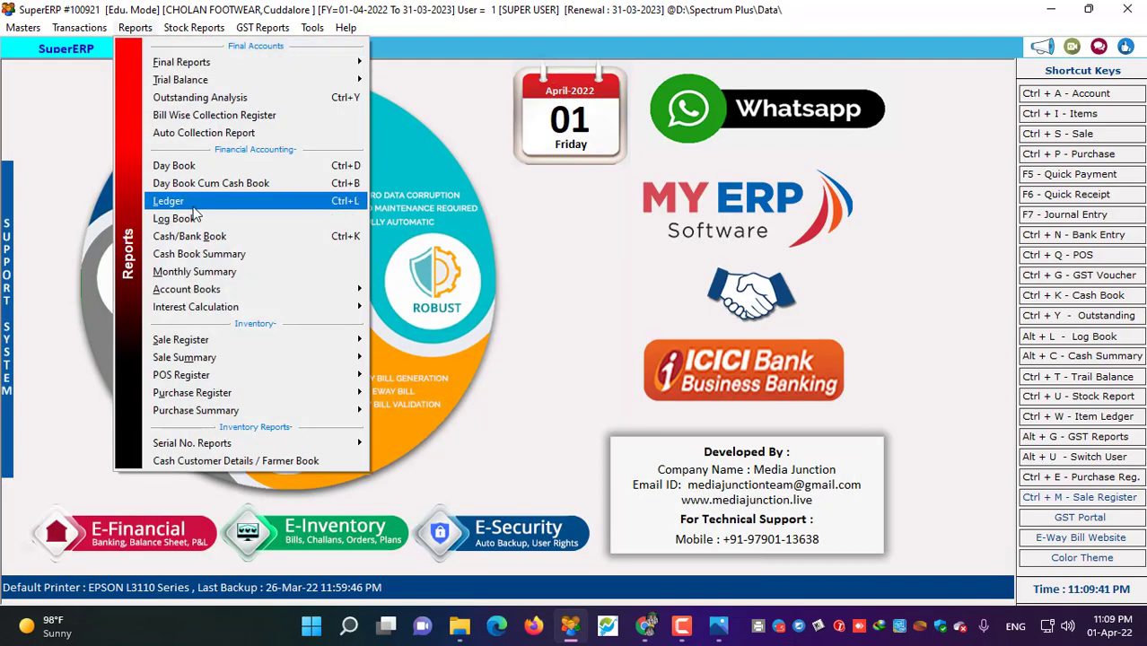
- Search accounts for CAS and open the Cash ledger, inspecting the 300.00 cash sale
click(196, 204)
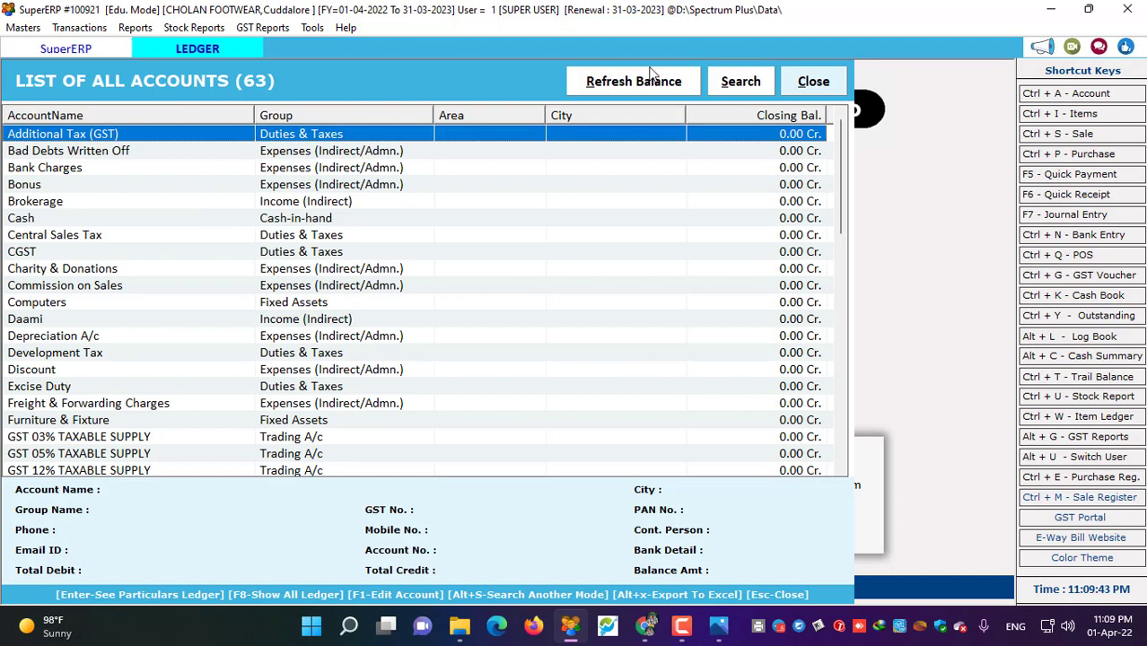
click(748, 88)
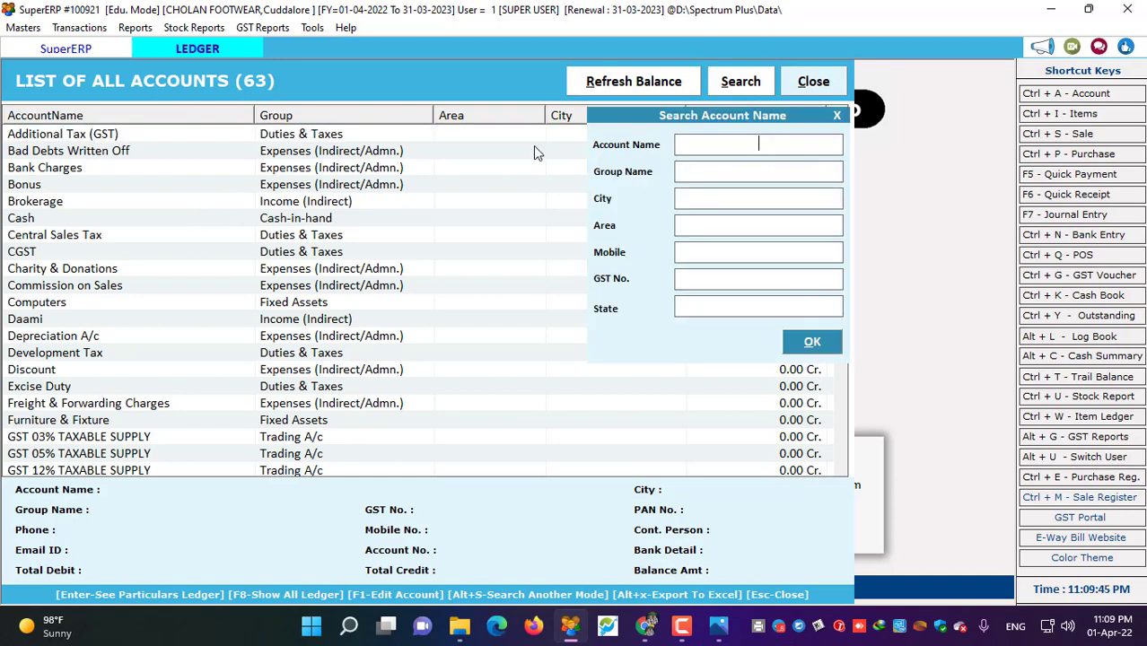
text(CASG)
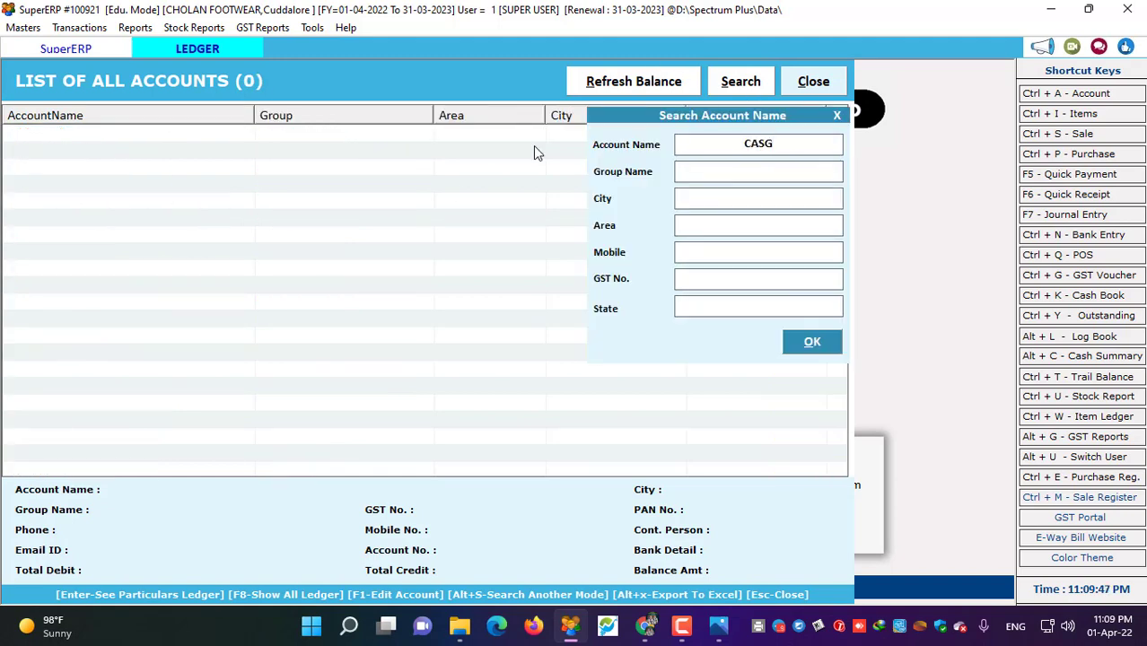
key(BackSpace)
double_click(320, 134)
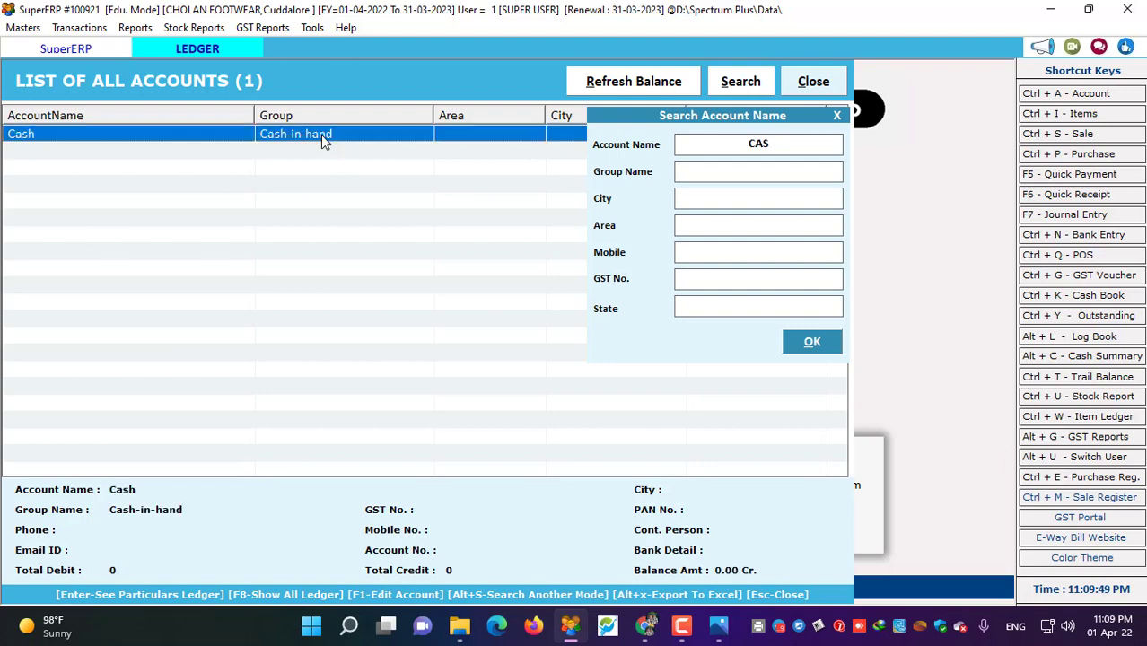
click(413, 329)
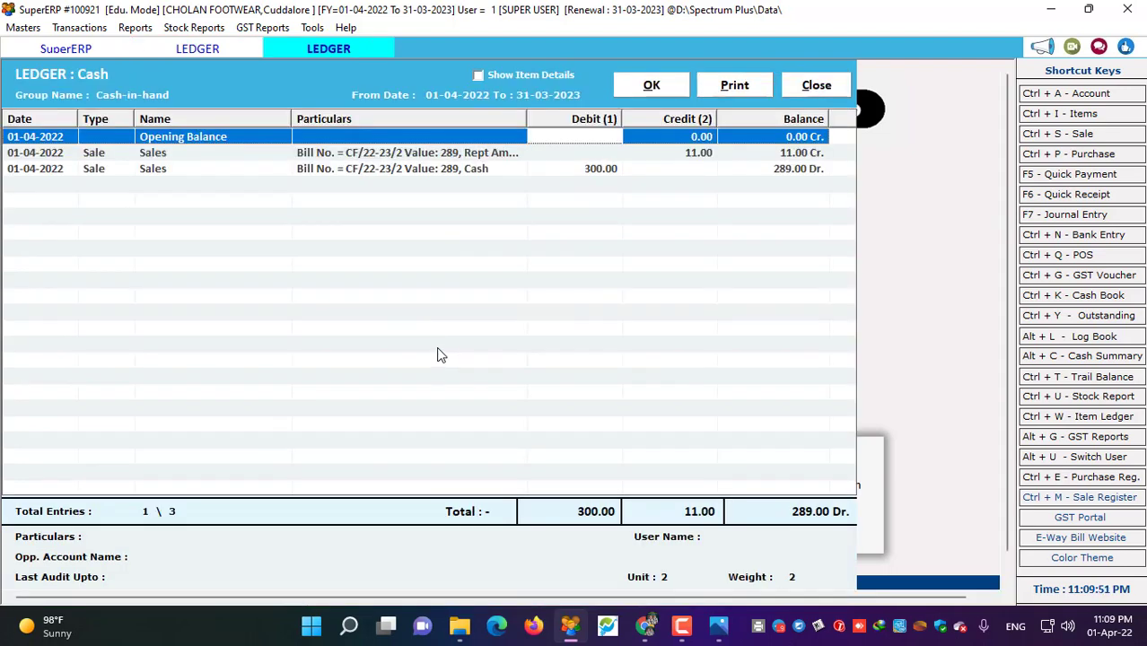
click(724, 170)
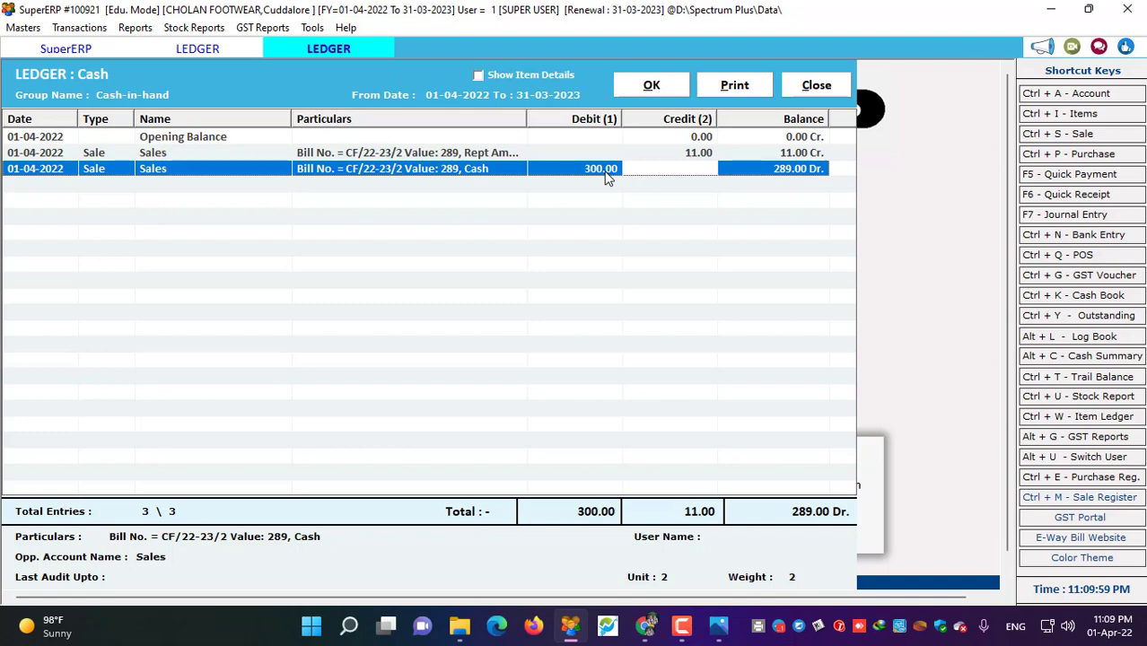
click(815, 85)
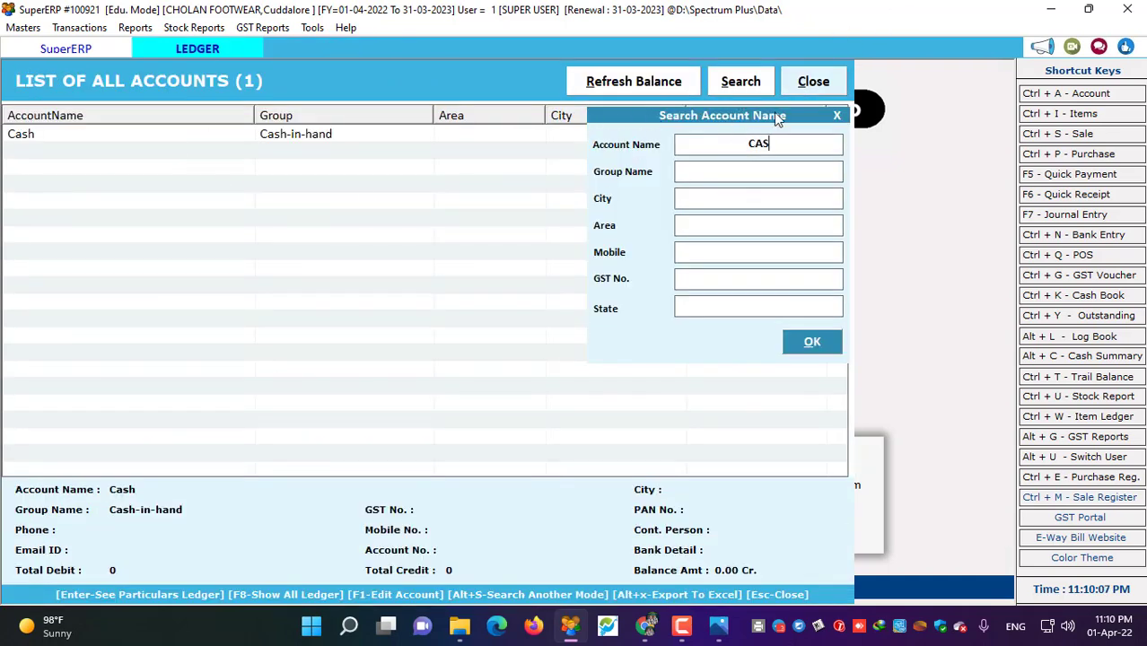
- Reopen the Cash ledger with item details and the Weight column, then close it and the account list
double_click(288, 140)
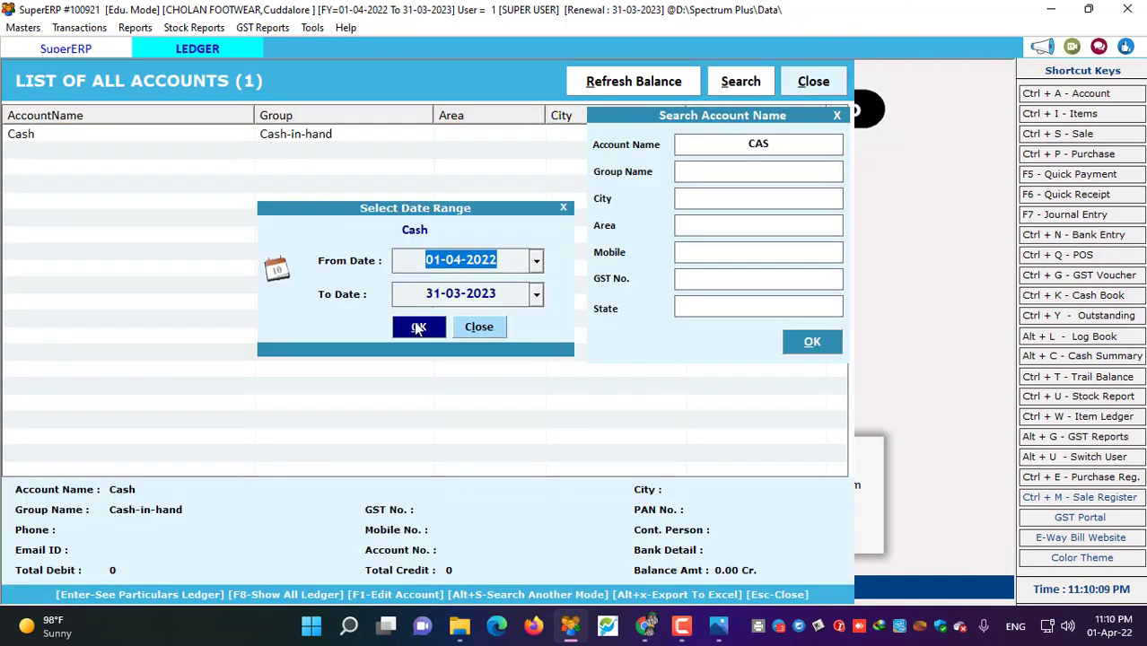
click(415, 326)
click(502, 74)
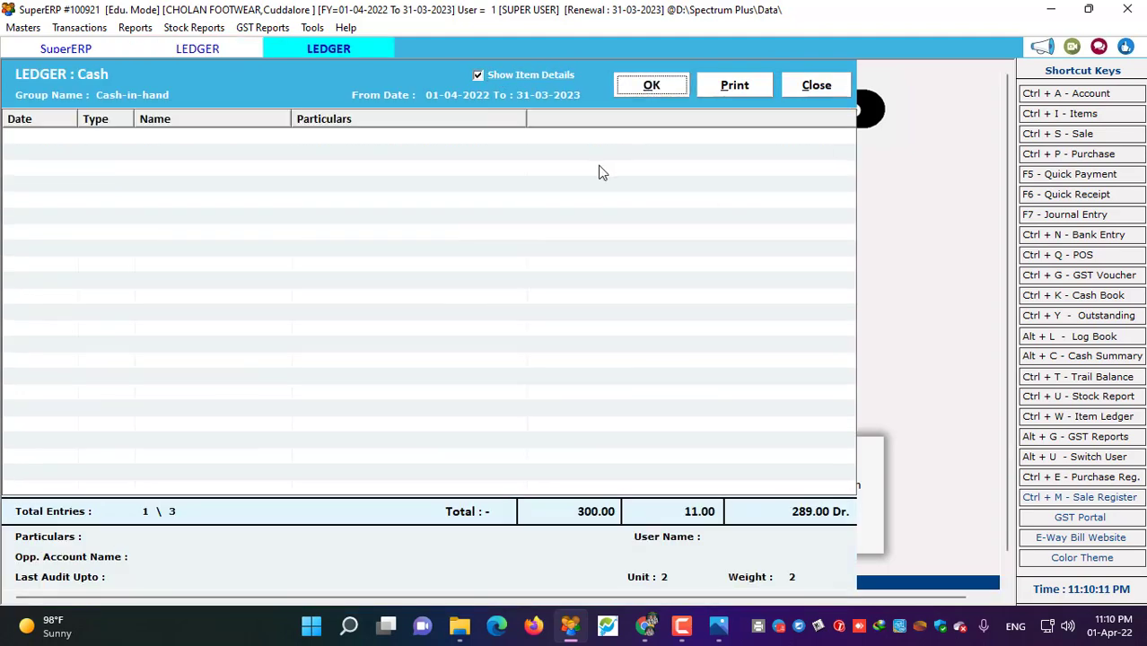
click(415, 200)
click(437, 173)
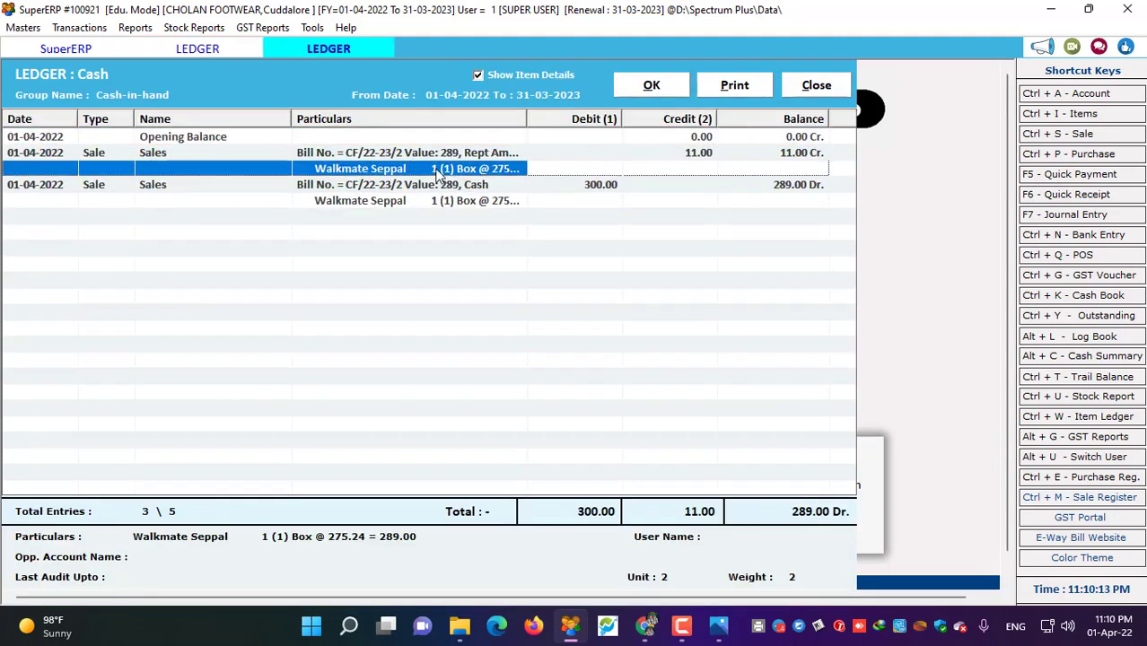
drag(528, 120, 596, 124)
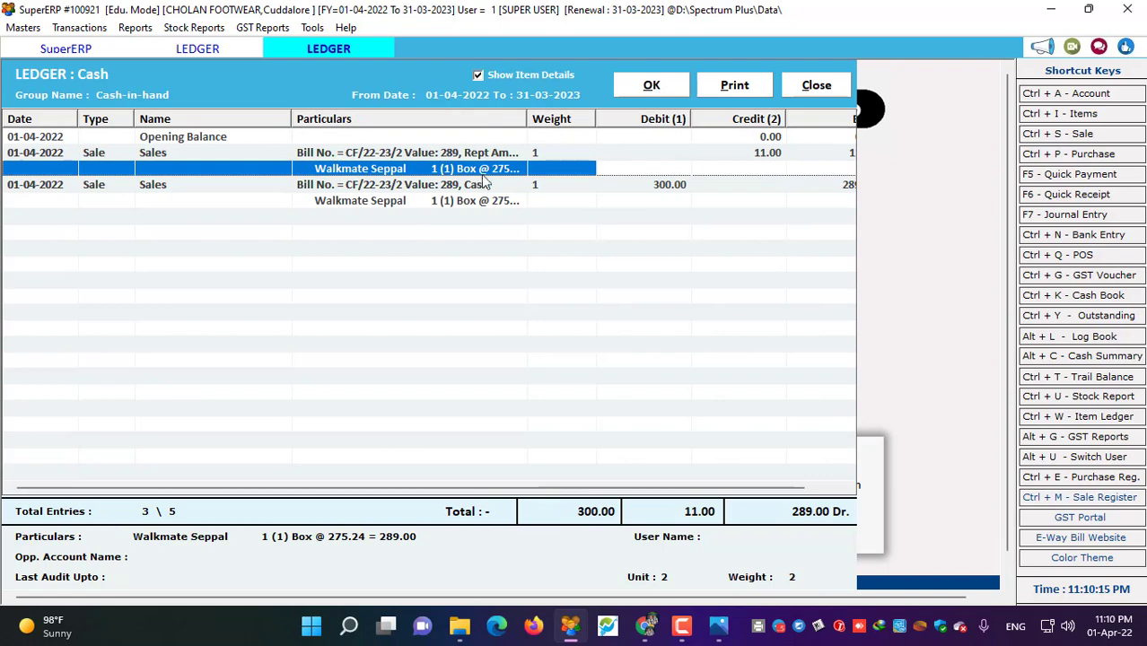
click(842, 86)
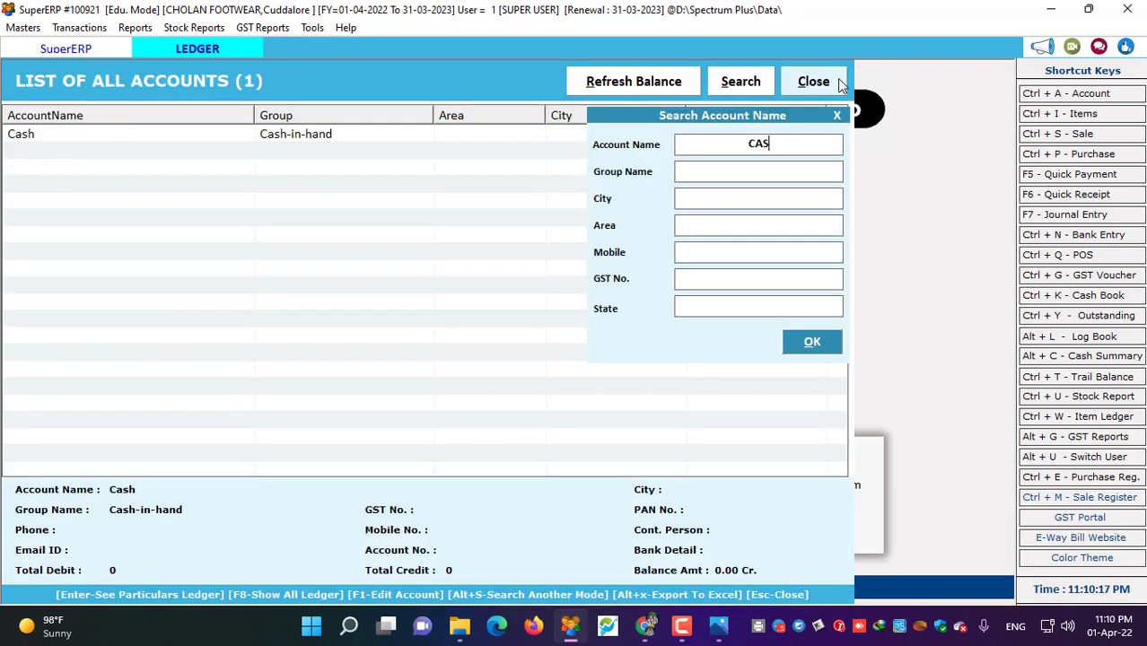
click(842, 86)
- Open the Walkmate Seppal item entry from the Masters item list
click(23, 27)
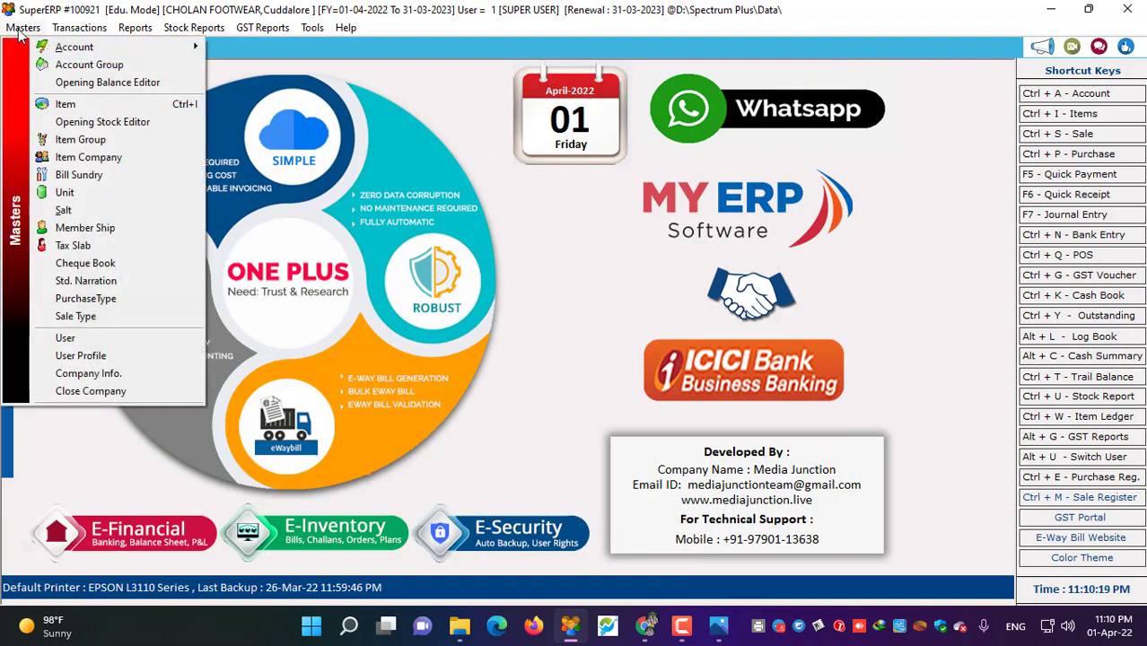
click(80, 104)
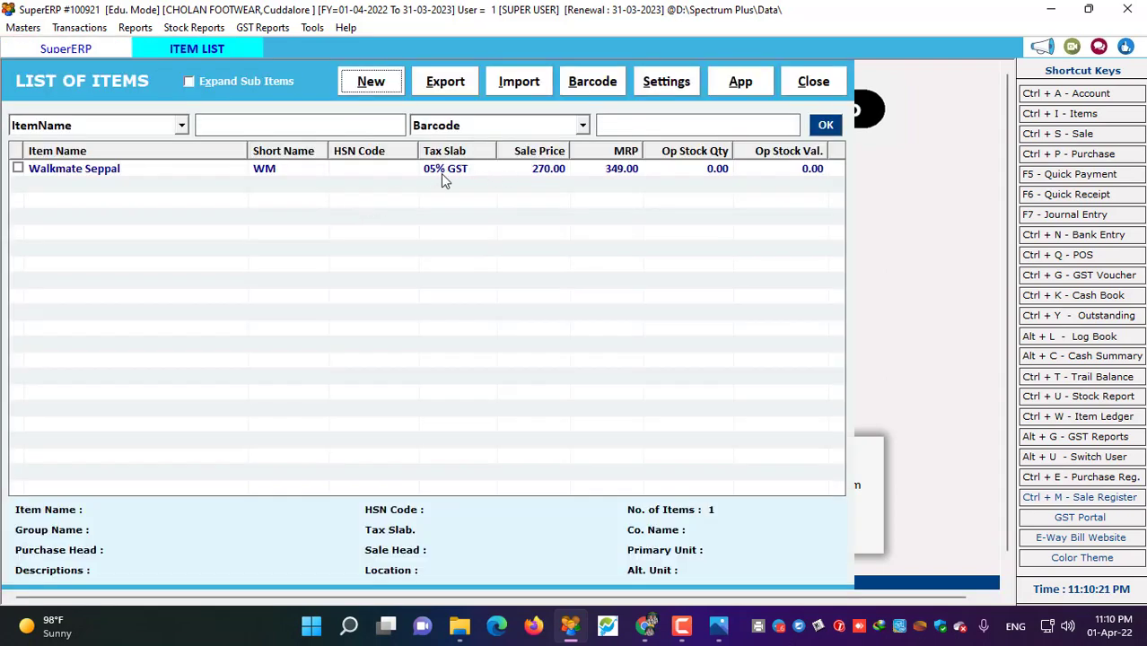
click(441, 173)
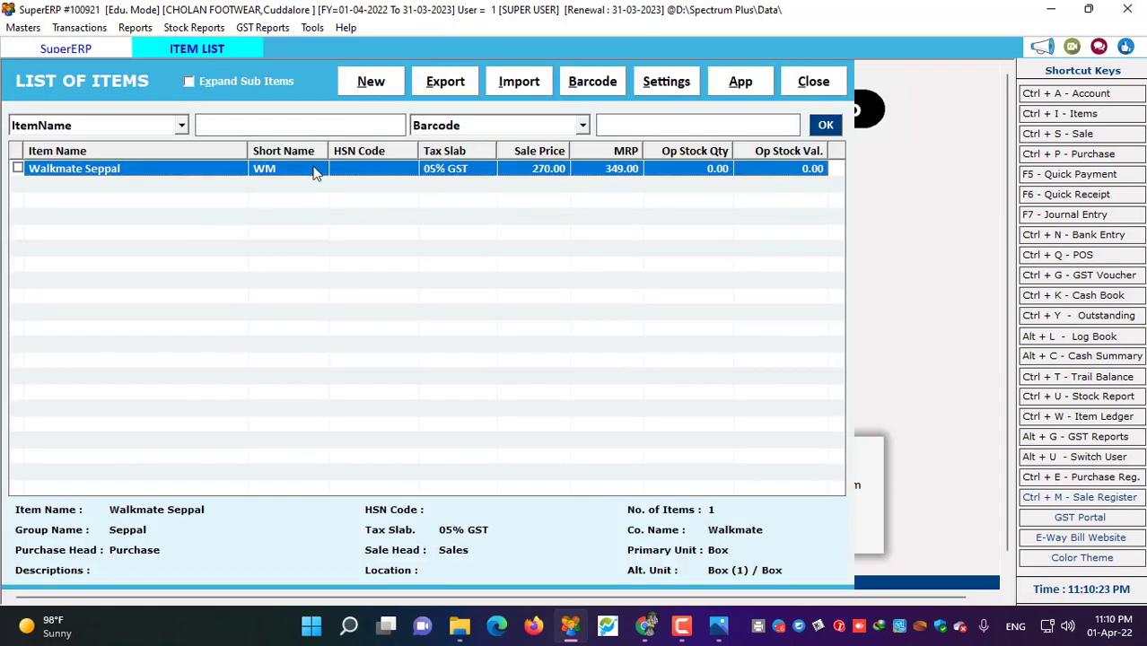
double_click(313, 173)
- Review the 1018 (G), 13 (G) and 217 (G) batch rows and close the item entry
click(62, 336)
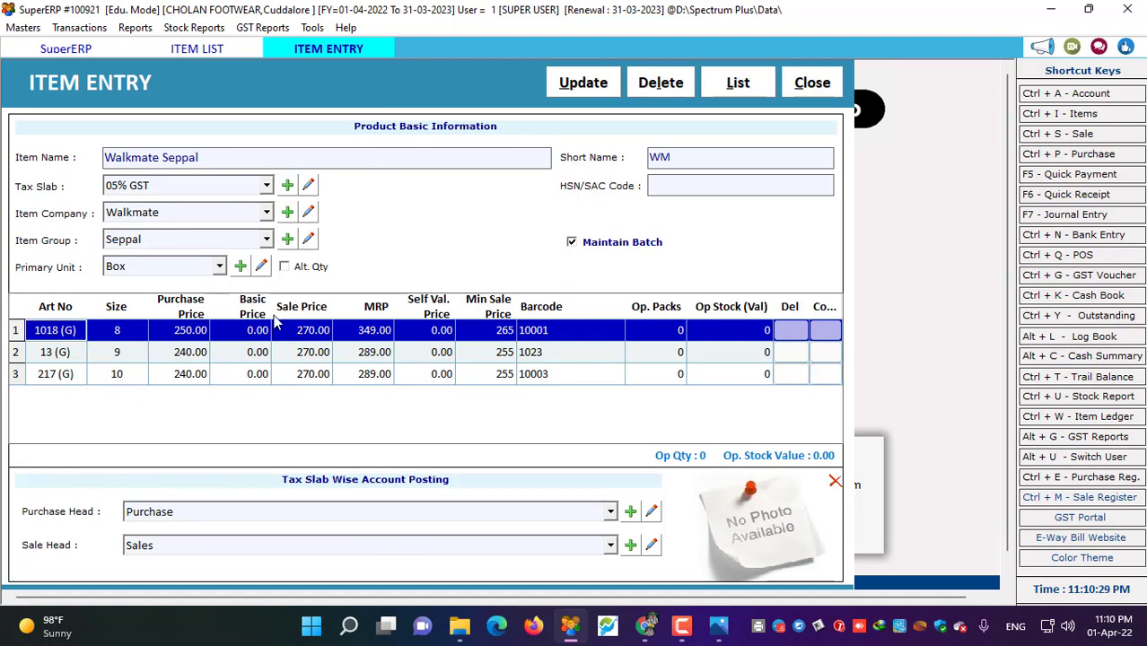
click(72, 359)
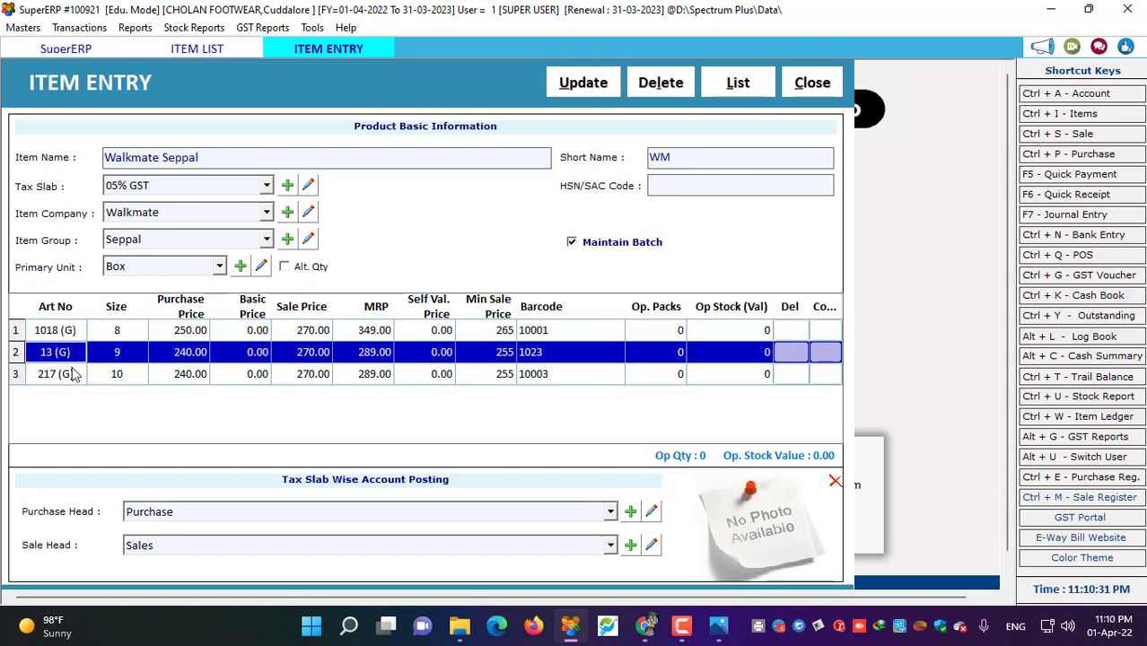
click(71, 375)
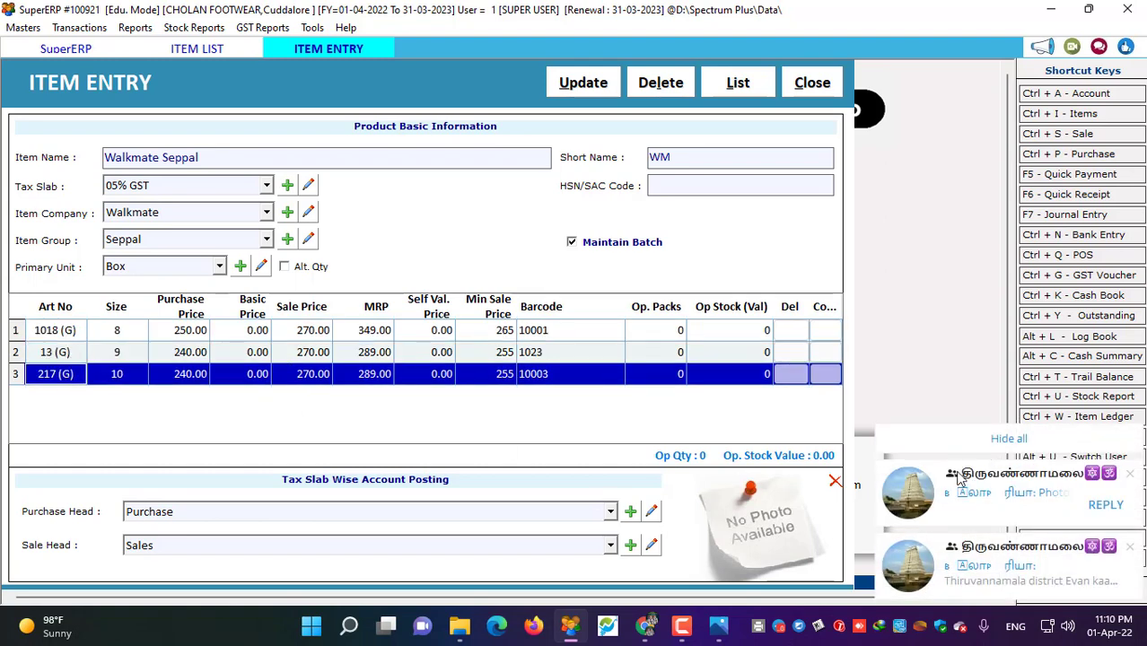
click(813, 83)
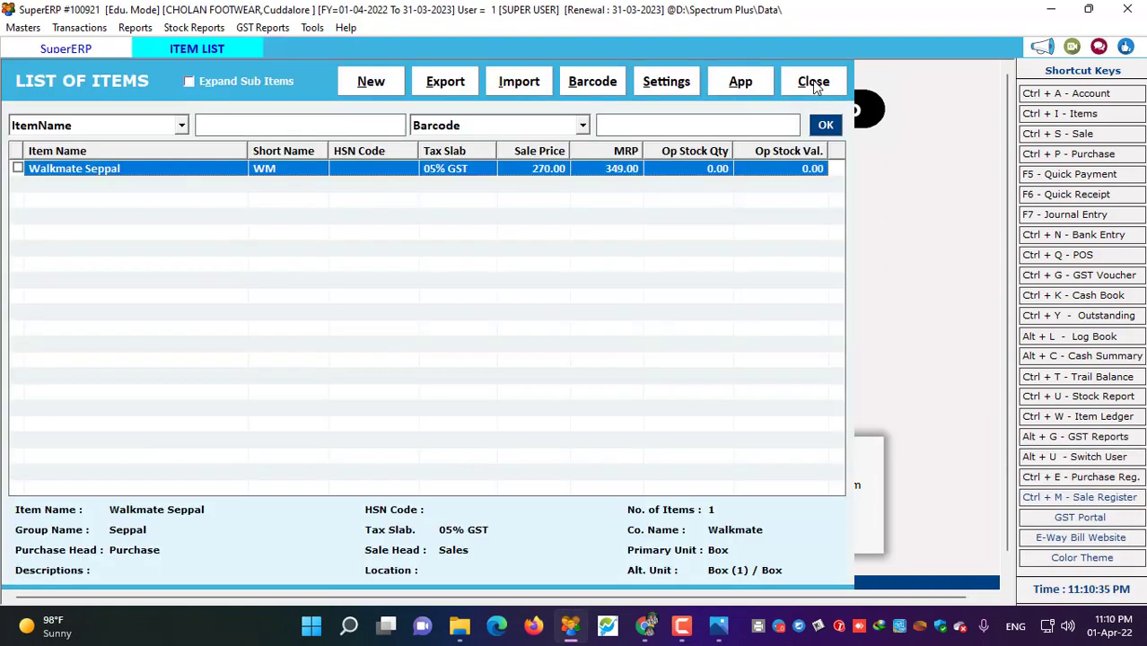
click(310, 28)
mouse_move(262, 28)
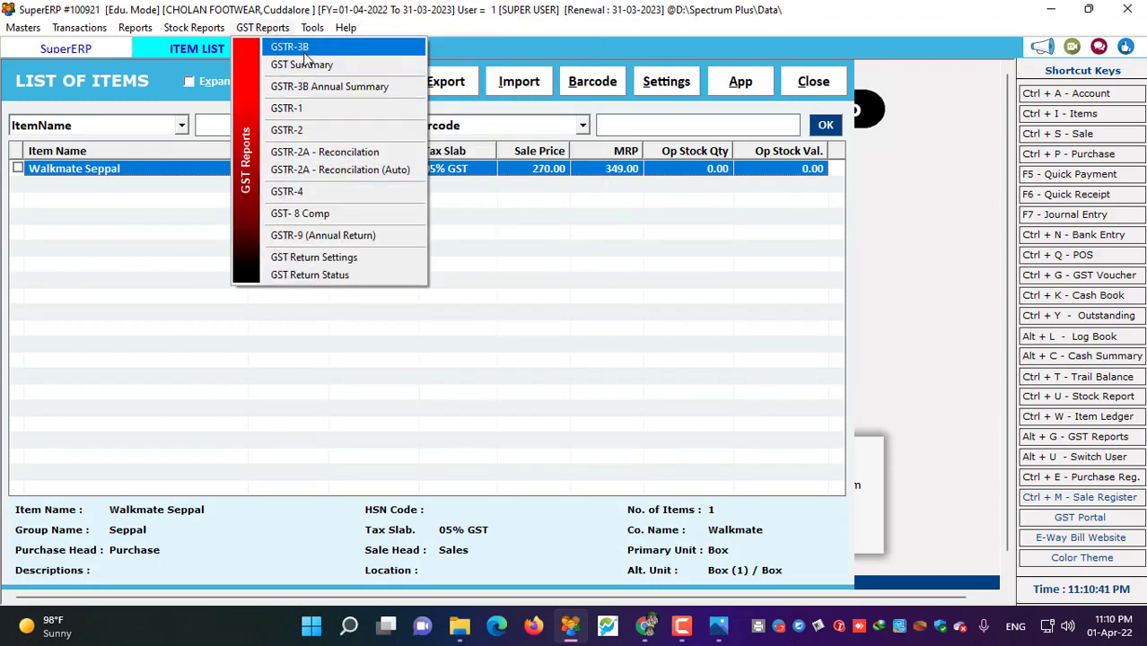
- Show Walkmate Seppal sub-item 217 (G) stock (3 in, 1 out, balance 2), then close the report and item list
mouse_move(346, 28)
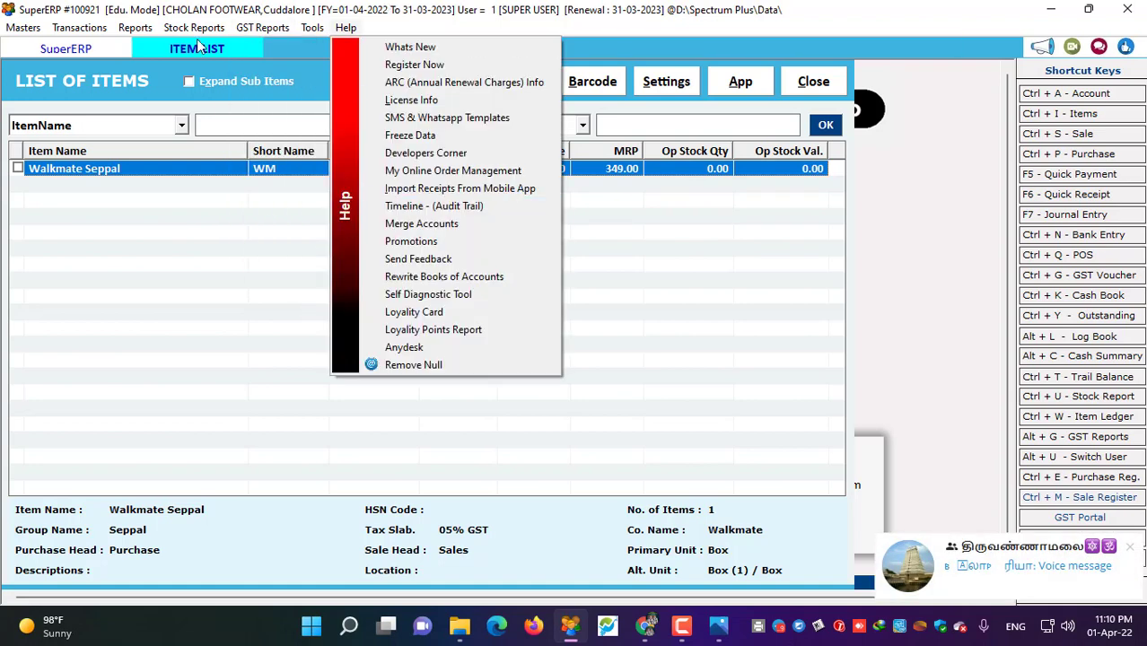
mouse_move(198, 28)
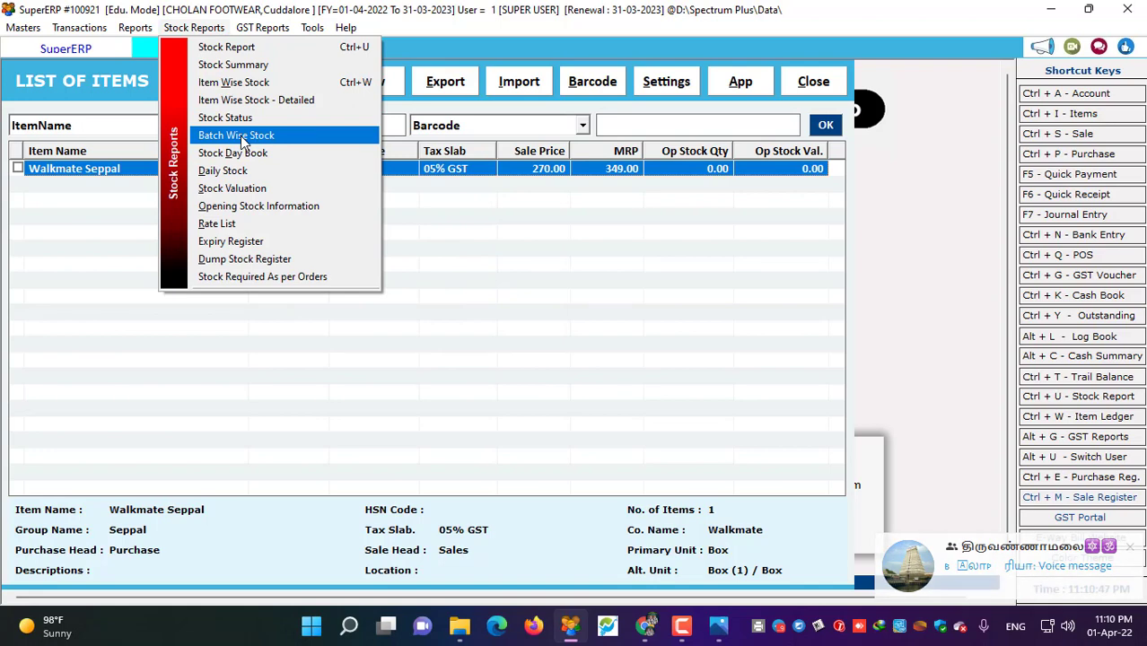
click(256, 135)
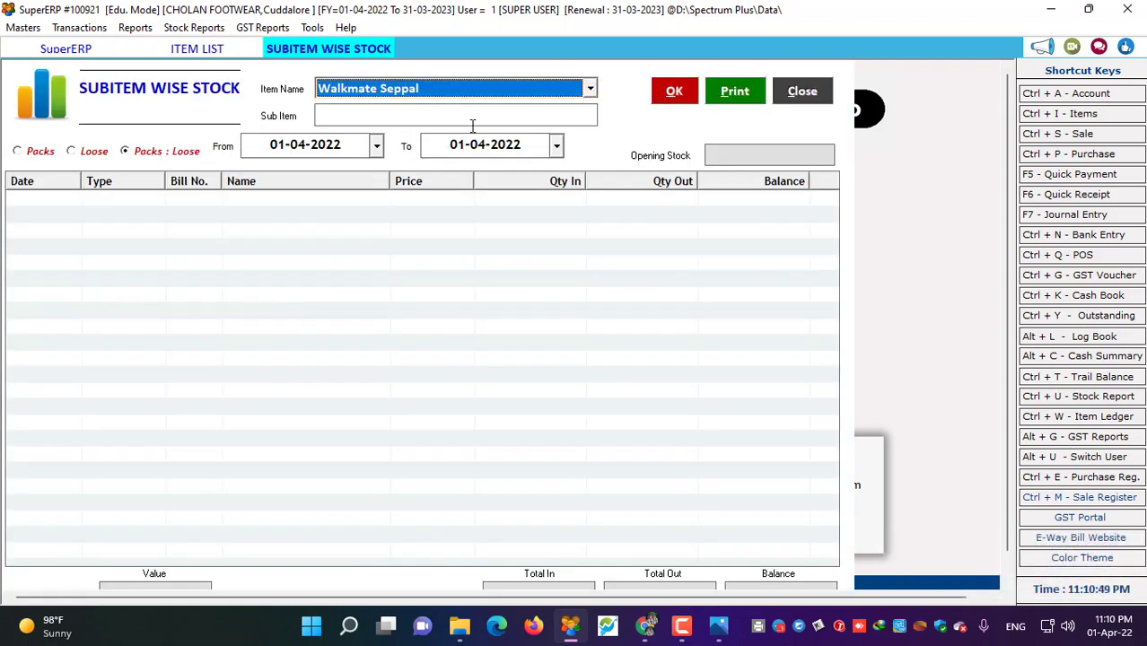
click(421, 123)
click(362, 156)
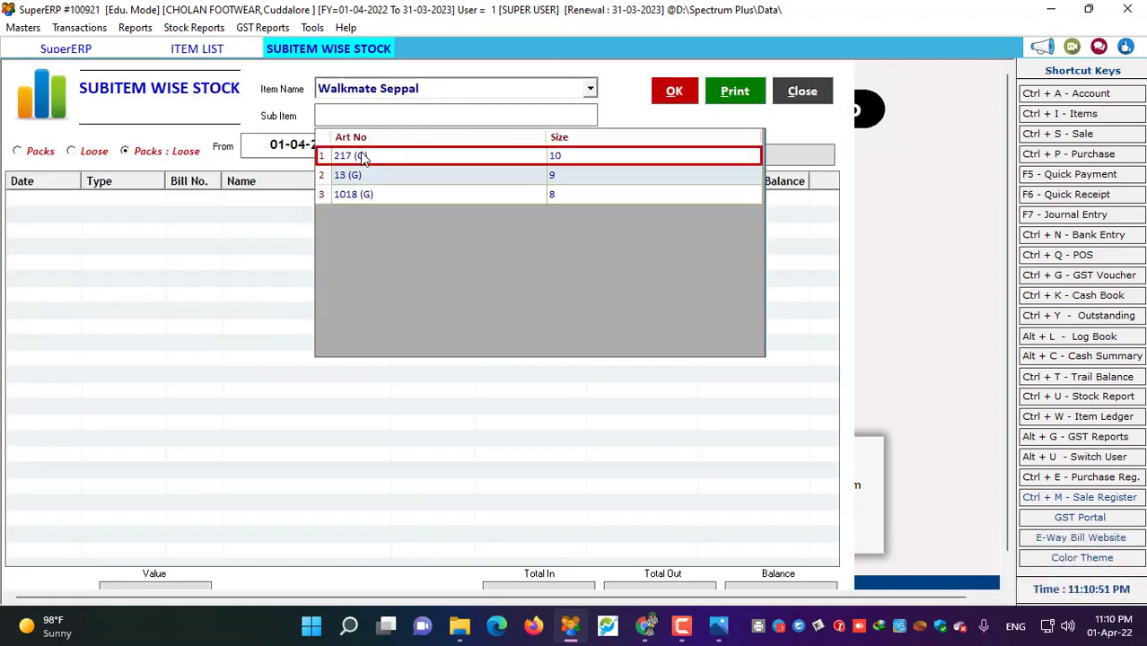
click(362, 156)
click(665, 98)
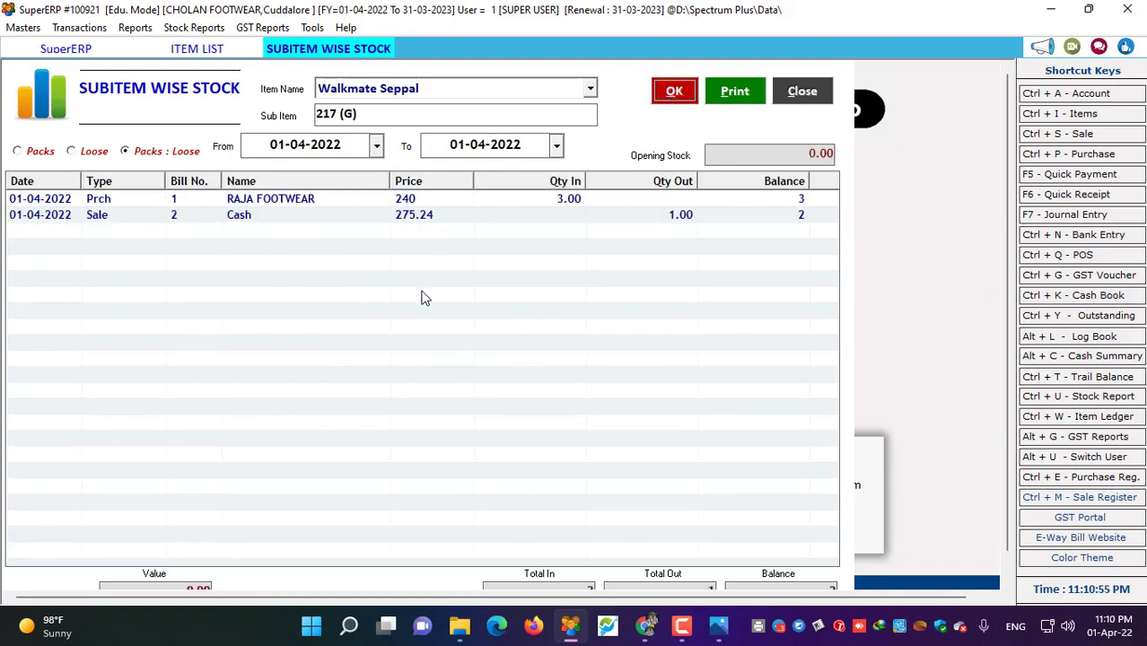
click(800, 93)
click(820, 88)
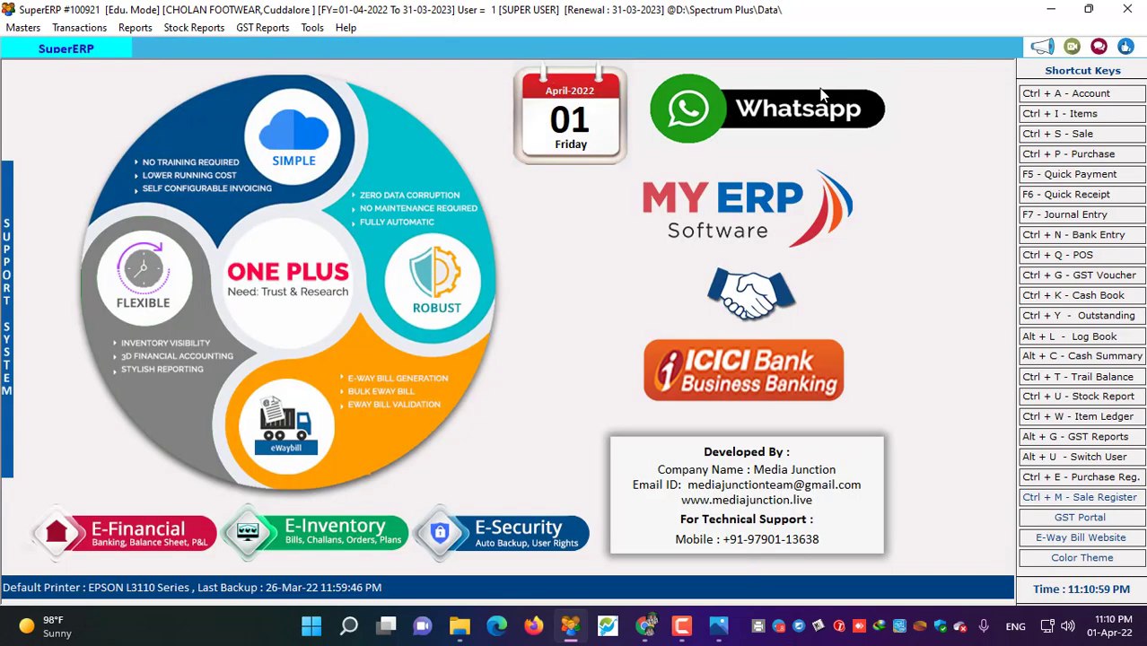